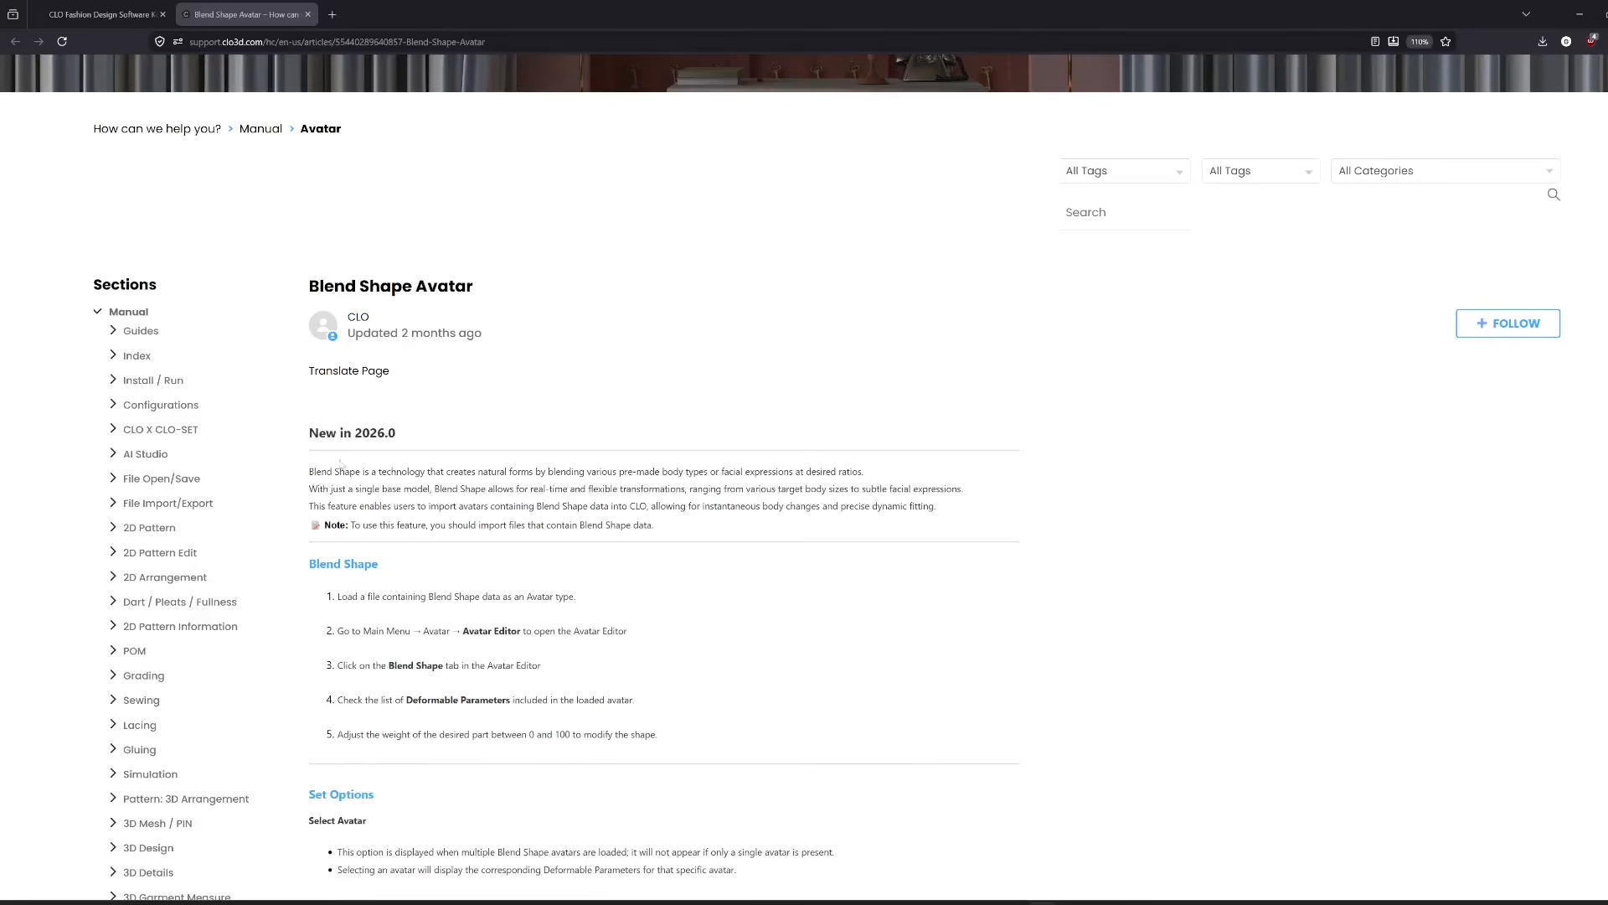
# Read the introduction and note about importing files with Blend Shape data in the Blend Shape Avatar article
pyautogui.moveTo(309, 471); pyautogui.dragTo(940, 513)
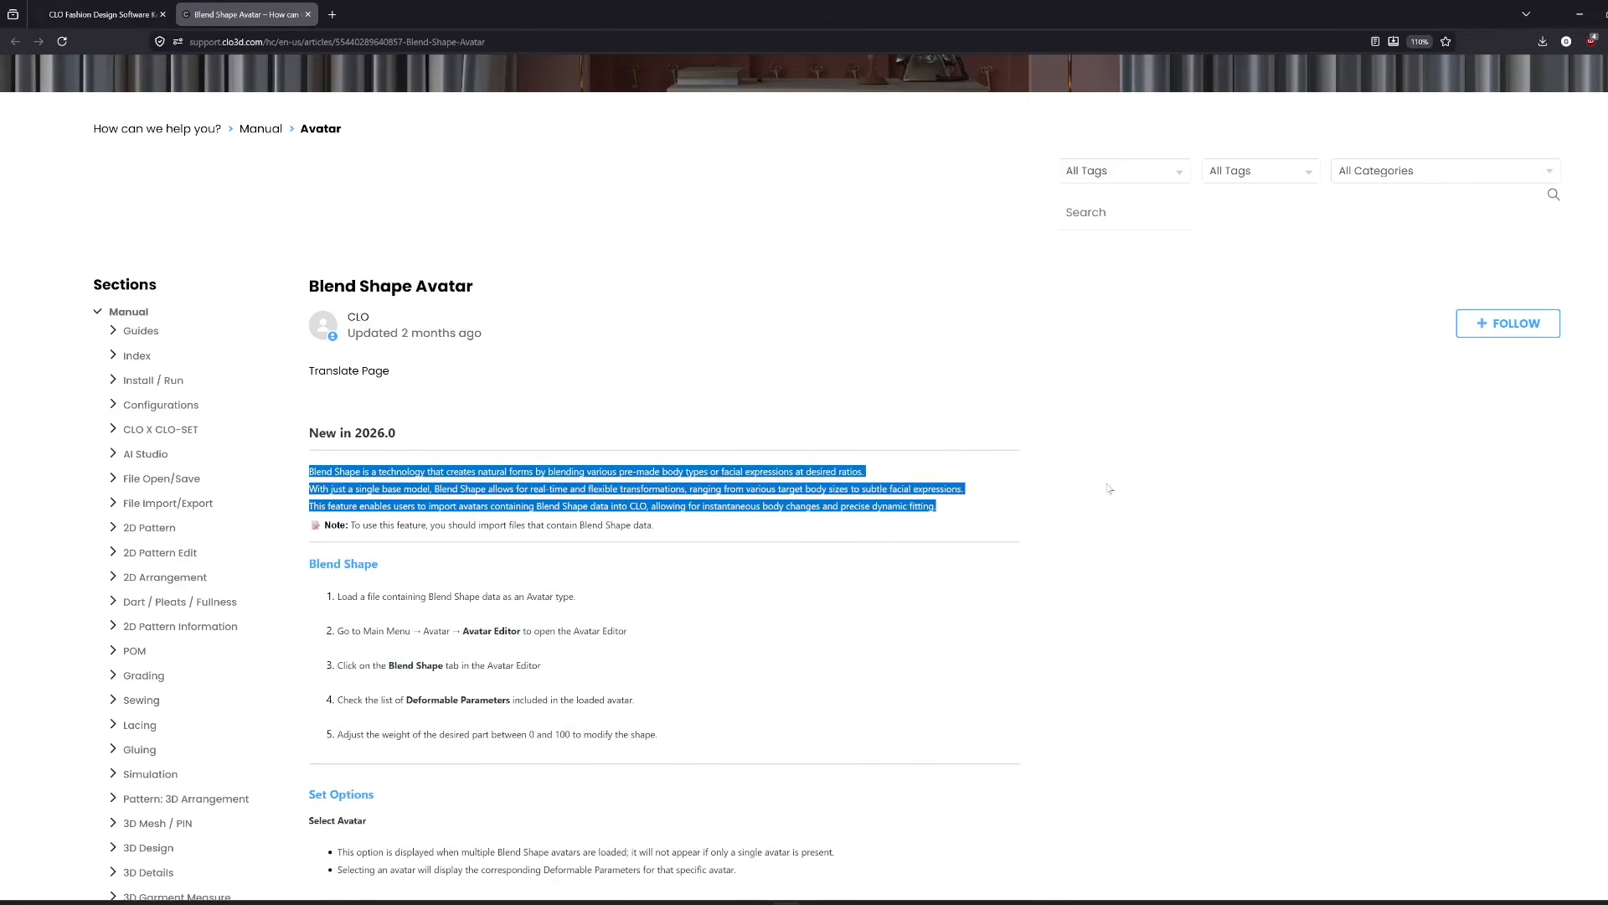
pyautogui.click(361, 536)
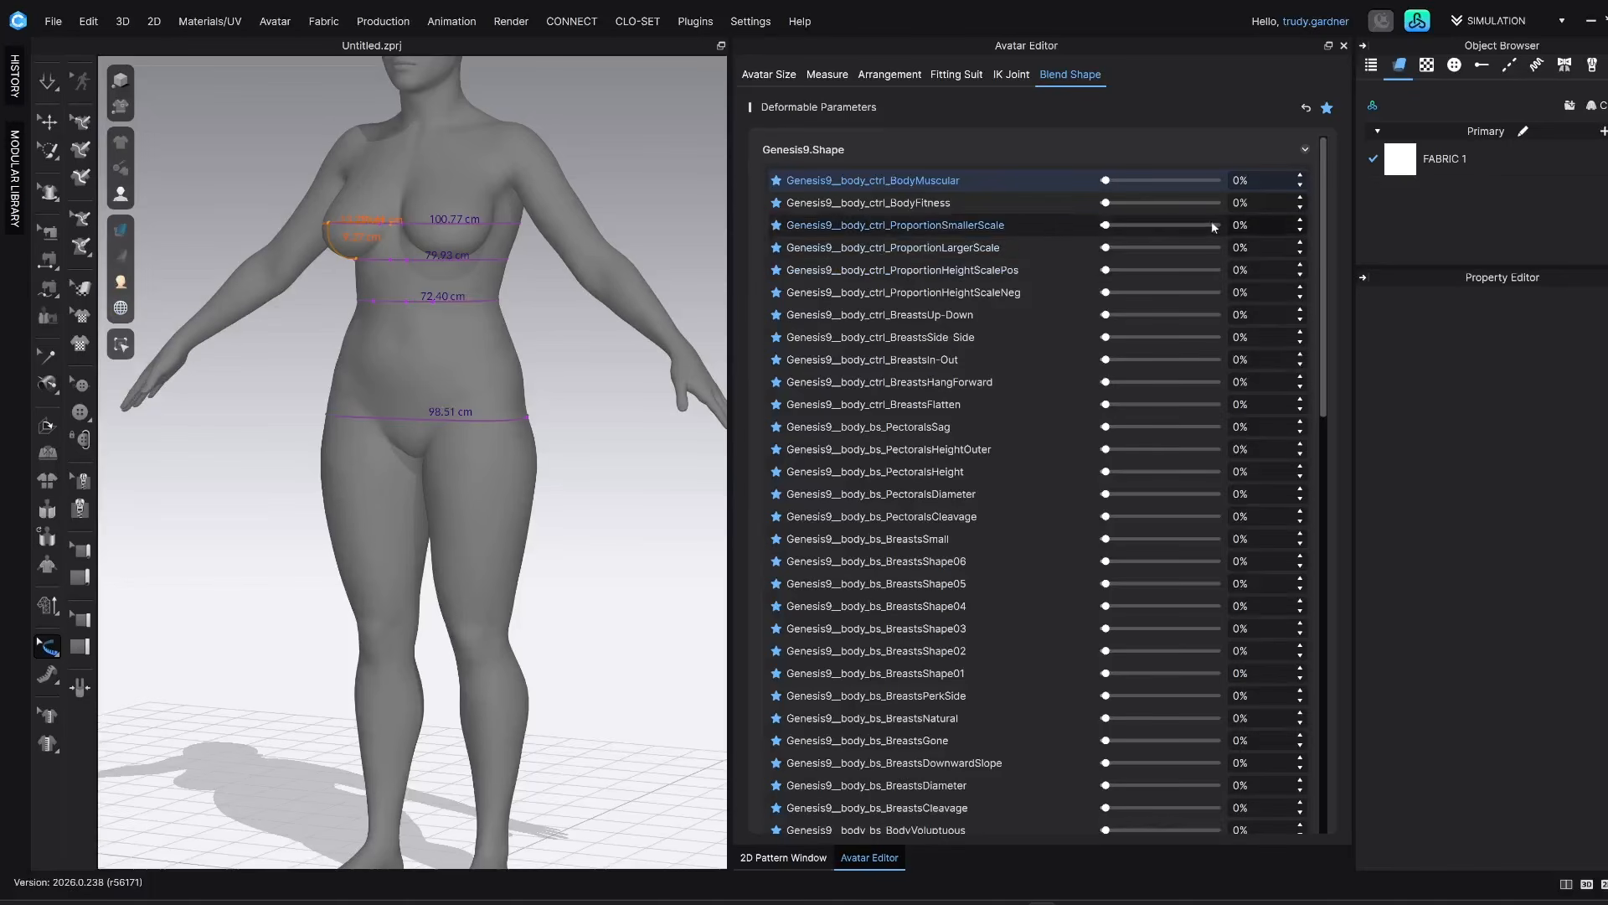
# In CLO, try the Genesis9 BreastsUp-Down blend shape on the avatar, return it to 0%, and examine the body from several angles
pyautogui.moveTo(1118, 248); pyautogui.dragTo(1103, 295)
pyautogui.moveTo(1105, 315)
pyautogui.mouseDown()
pyautogui.moveTo(1210, 316)
pyautogui.moveTo(1104, 318)
pyautogui.mouseUp()
pyautogui.scroll(4, 545, 508)
pyautogui.moveTo(536, 405); pyautogui.dragTo(351, 405, button='right')
pyautogui.moveTo(1106, 315); pyautogui.dragTo(1216, 318)
pyautogui.moveTo(1216, 318); pyautogui.dragTo(1093, 325)
pyautogui.moveTo(436, 277); pyautogui.dragTo(603, 453, button='right')
pyautogui.moveTo(603, 452); pyautogui.dragTo(616, 293, button='middle')
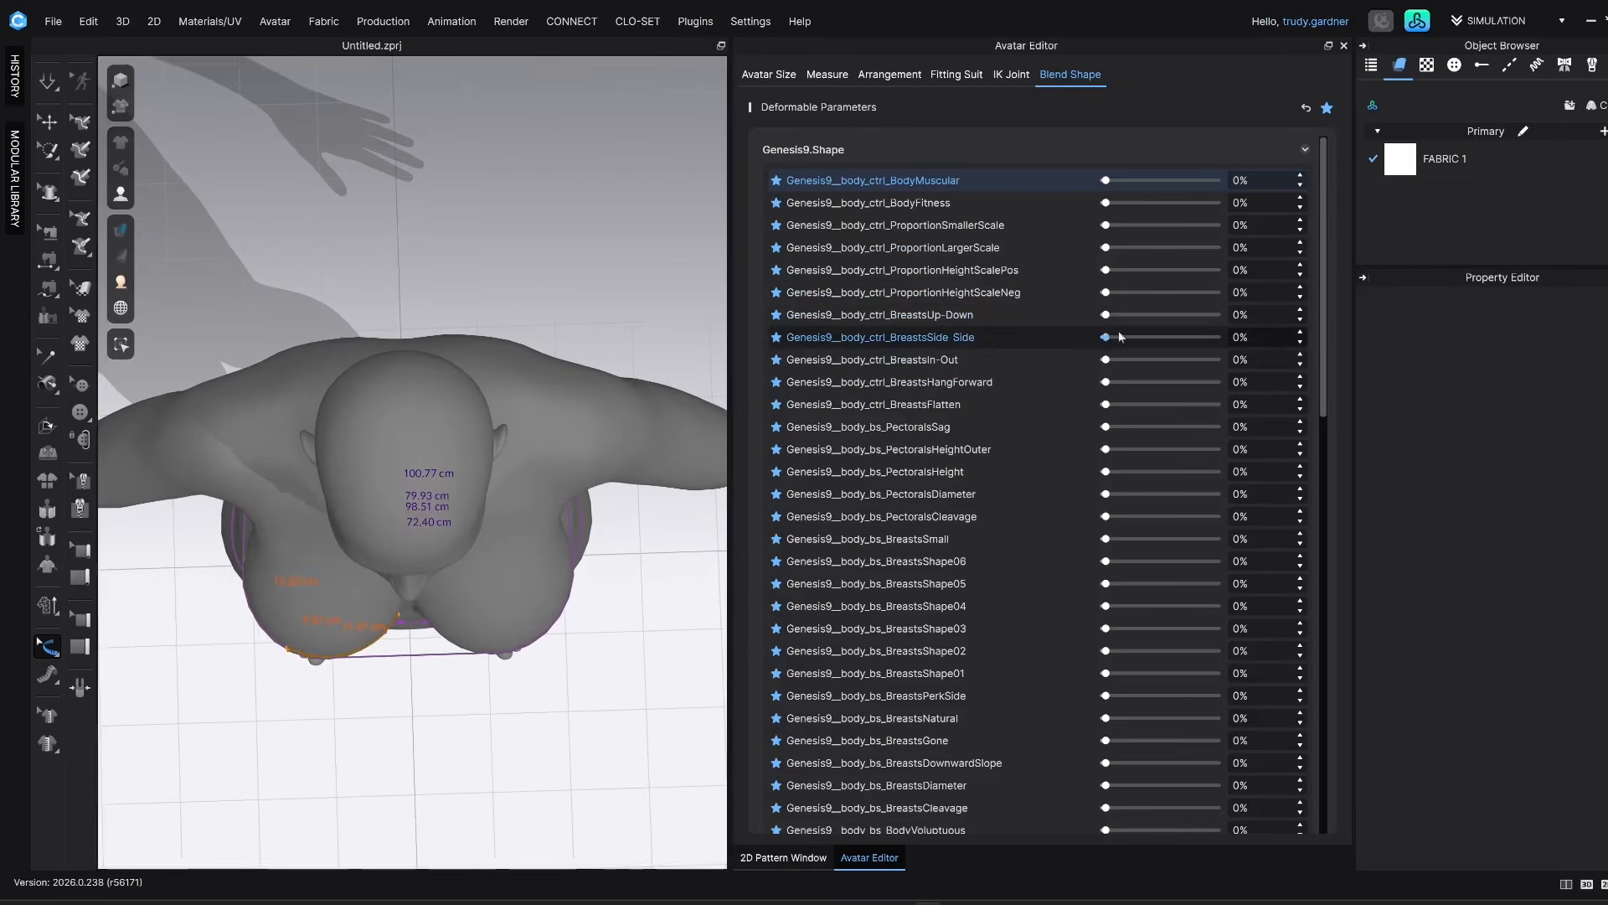
# Try further Genesis9 blend shapes from the Deformable Parameters on the avatar, starting from the front view
pyautogui.press('2')
pyautogui.scroll(-3, 981, 467)
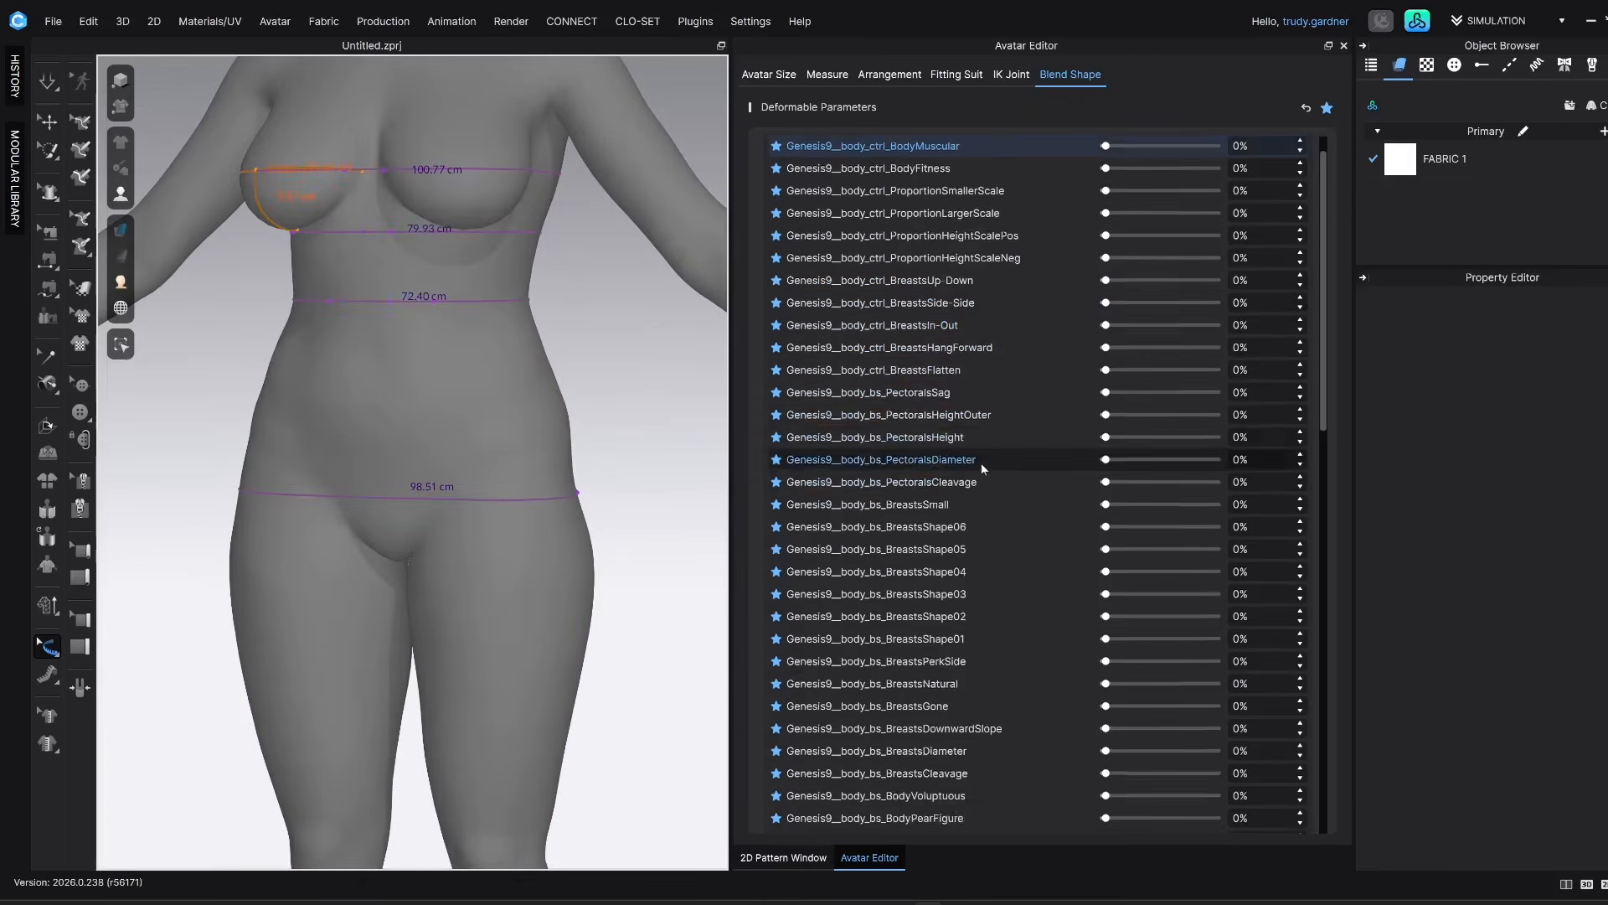
pyautogui.scroll(-2, 983, 471)
pyautogui.scroll(-3, 667, 549)
pyautogui.moveTo(1105, 590); pyautogui.dragTo(1093, 658)
pyautogui.scroll(-3, 1076, 630)
pyautogui.moveTo(552, 375); pyautogui.dragTo(535, 529, button='middle')
pyautogui.scroll(5, 534, 529)
pyautogui.moveTo(1106, 653)
pyautogui.mouseDown()
pyautogui.moveTo(1207, 656)
pyautogui.moveTo(1097, 652)
pyautogui.mouseUp()
pyautogui.scroll(-5, 671, 610)
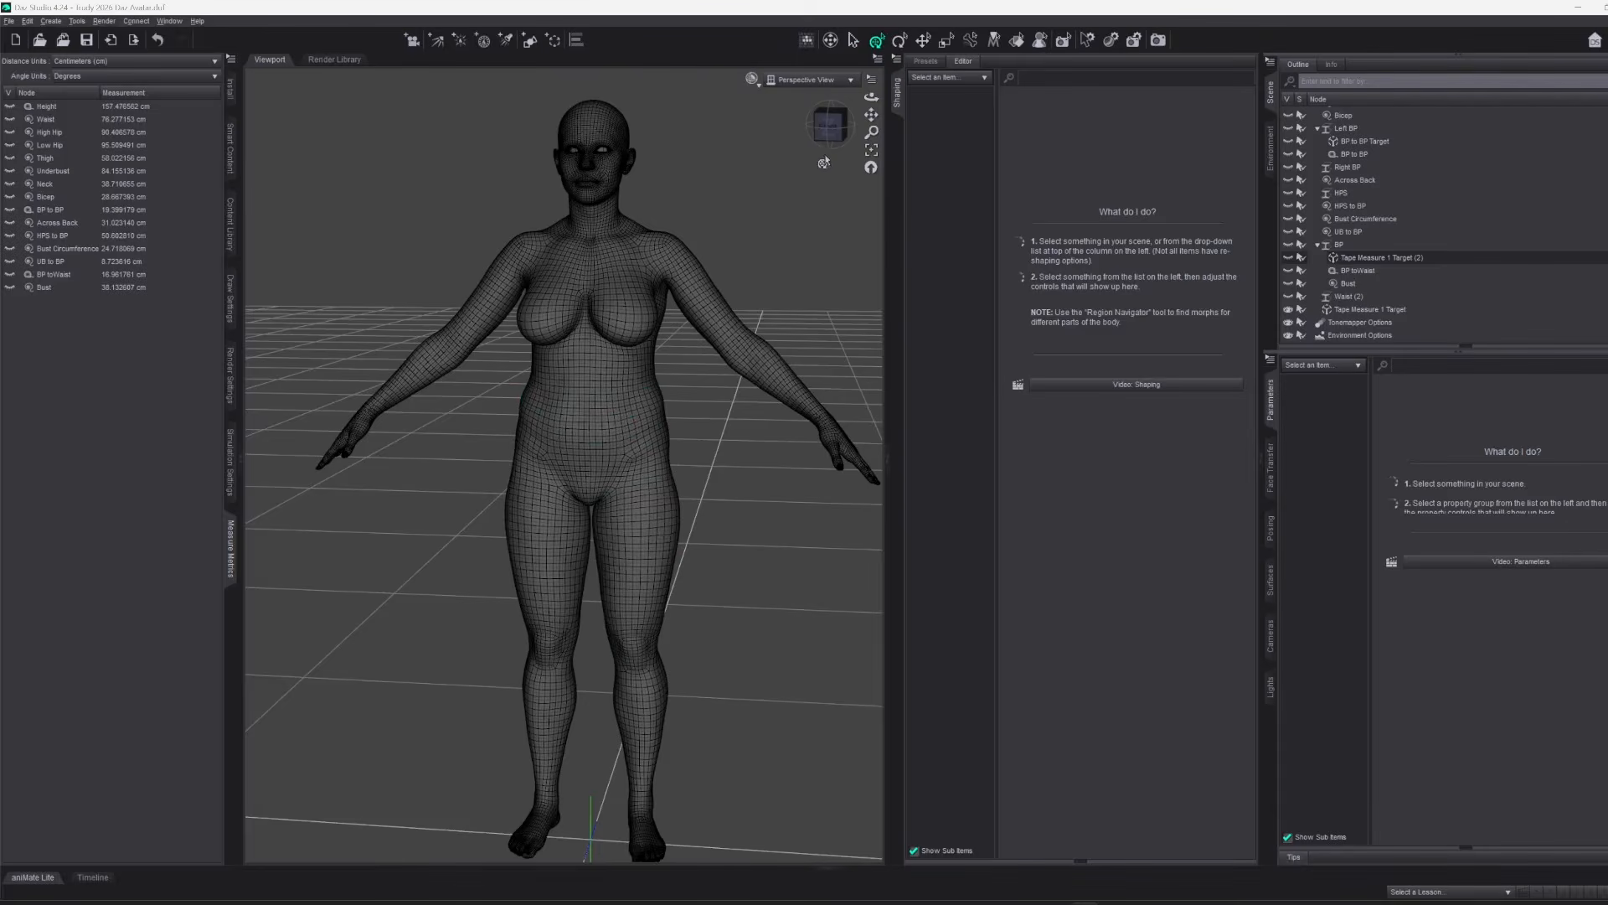
# In Daz Studio, inspect the figure's Height measurement and hide it, then show and hide the Waist measurement
pyautogui.moveTo(829, 125)
pyautogui.mouseDown()
pyautogui.moveTo(946, 131)
pyautogui.moveTo(846, 127)
pyautogui.mouseUp()
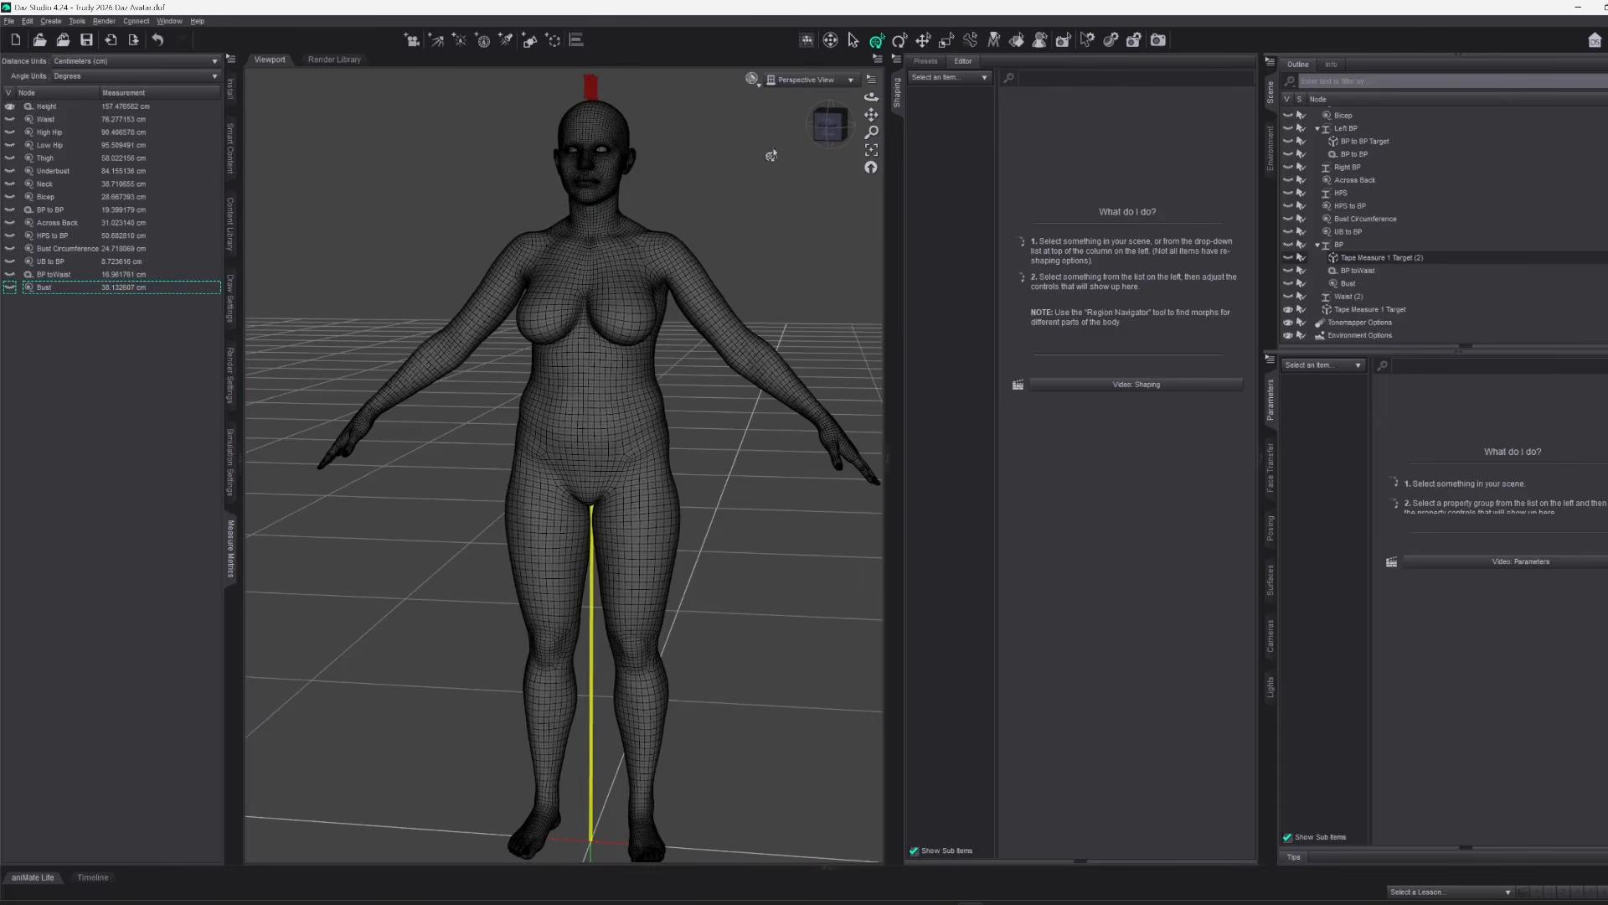
pyautogui.moveTo(824, 132); pyautogui.dragTo(771, 137)
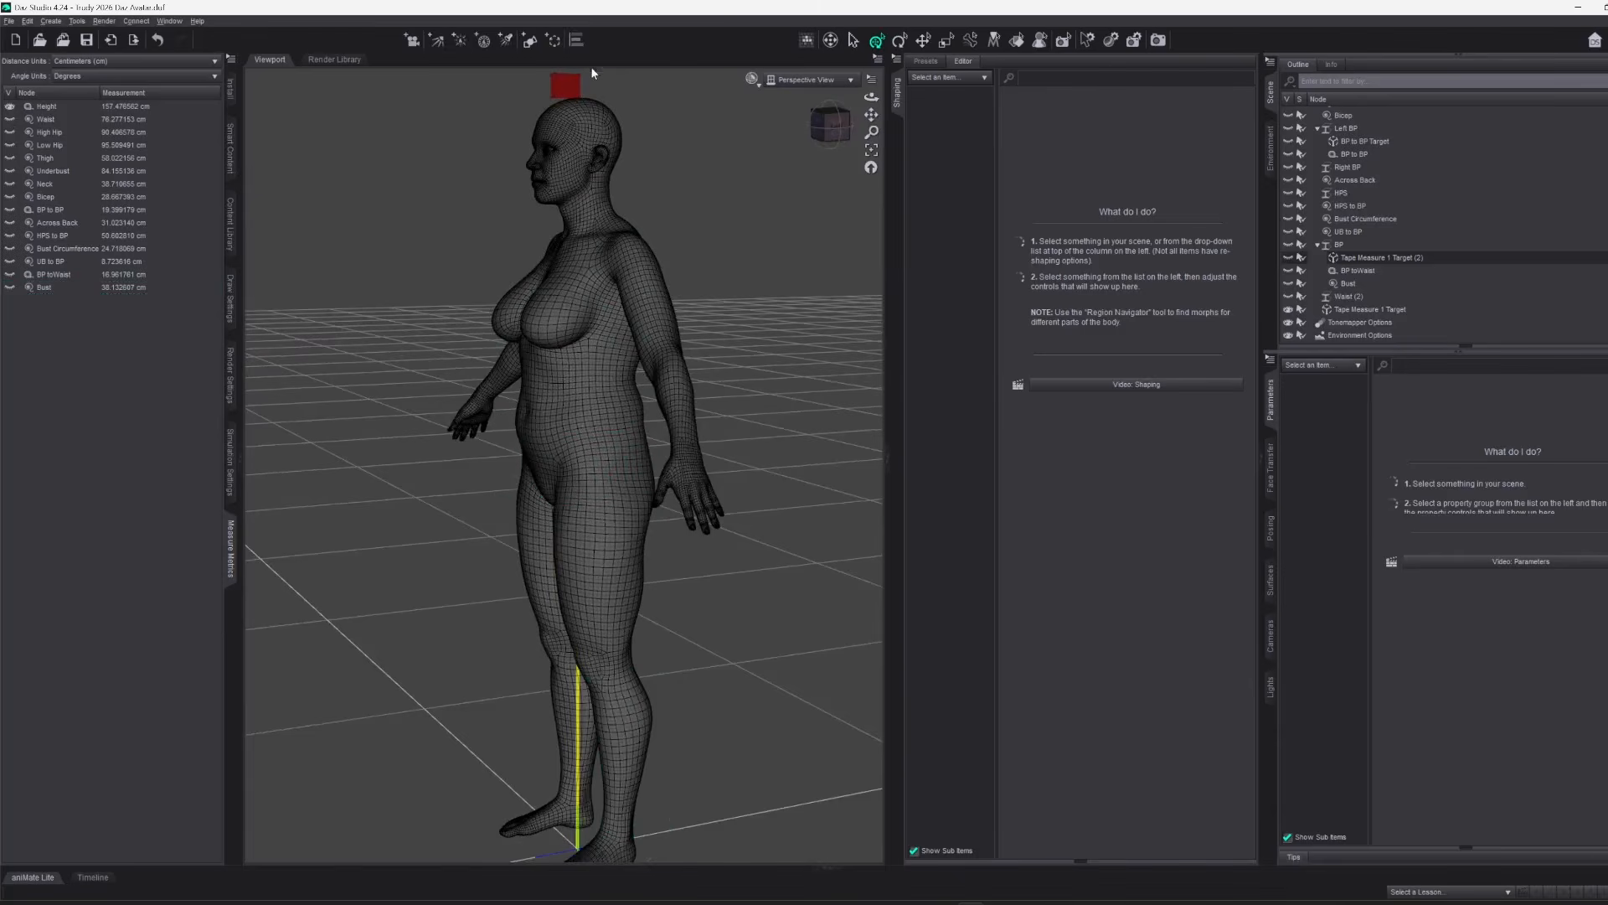
pyautogui.click(10, 107)
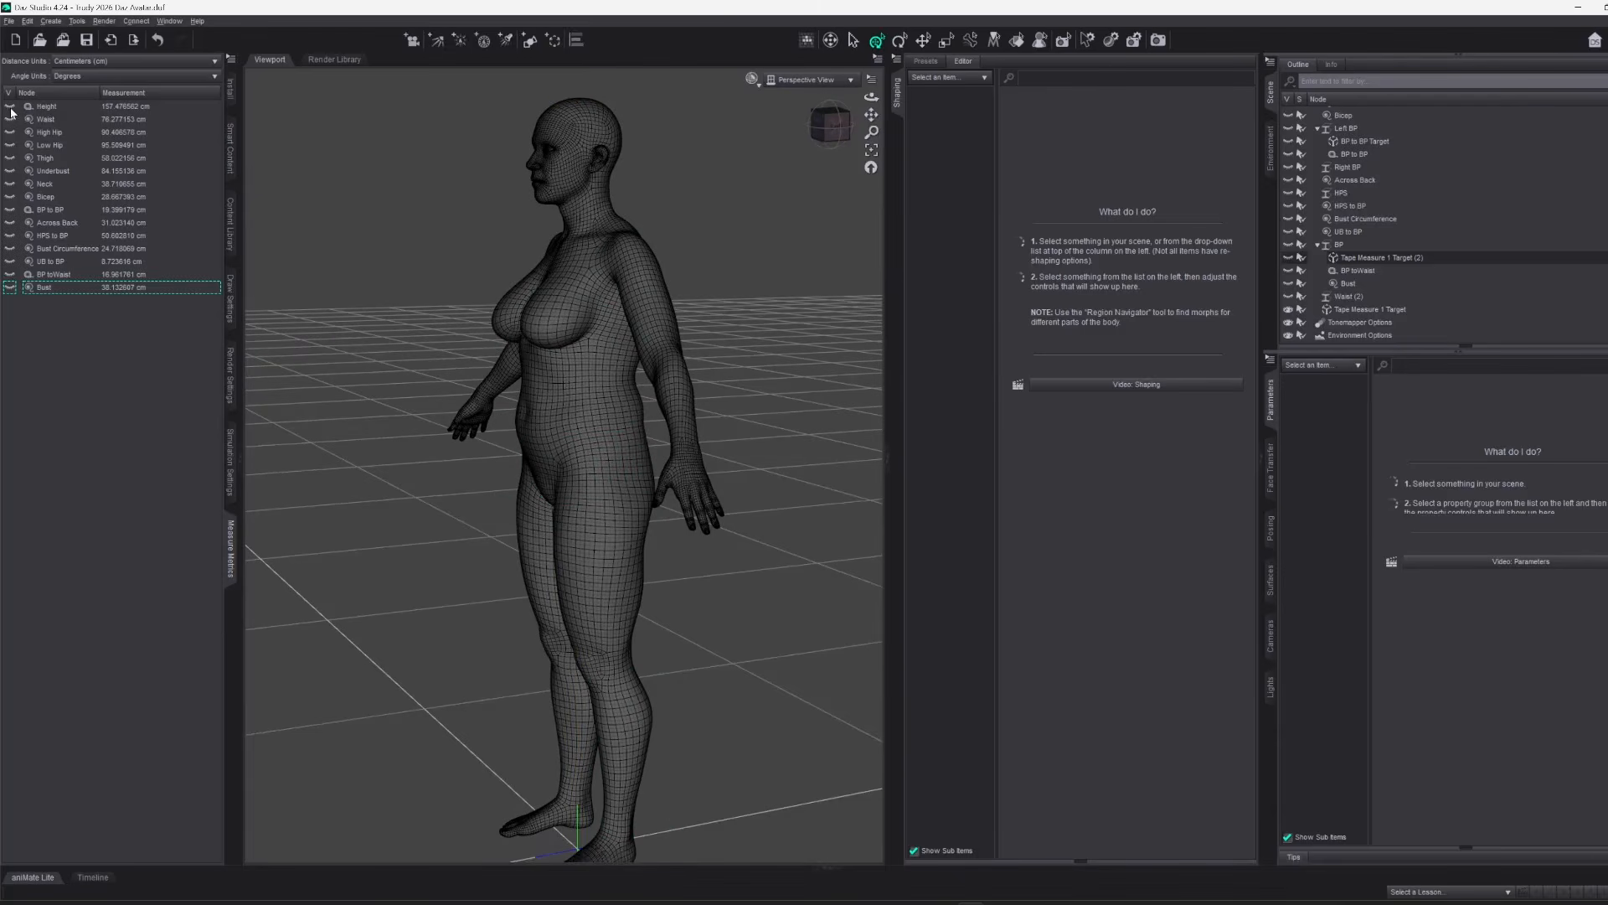
pyautogui.click(10, 120)
pyautogui.scroll(5, 744, 177)
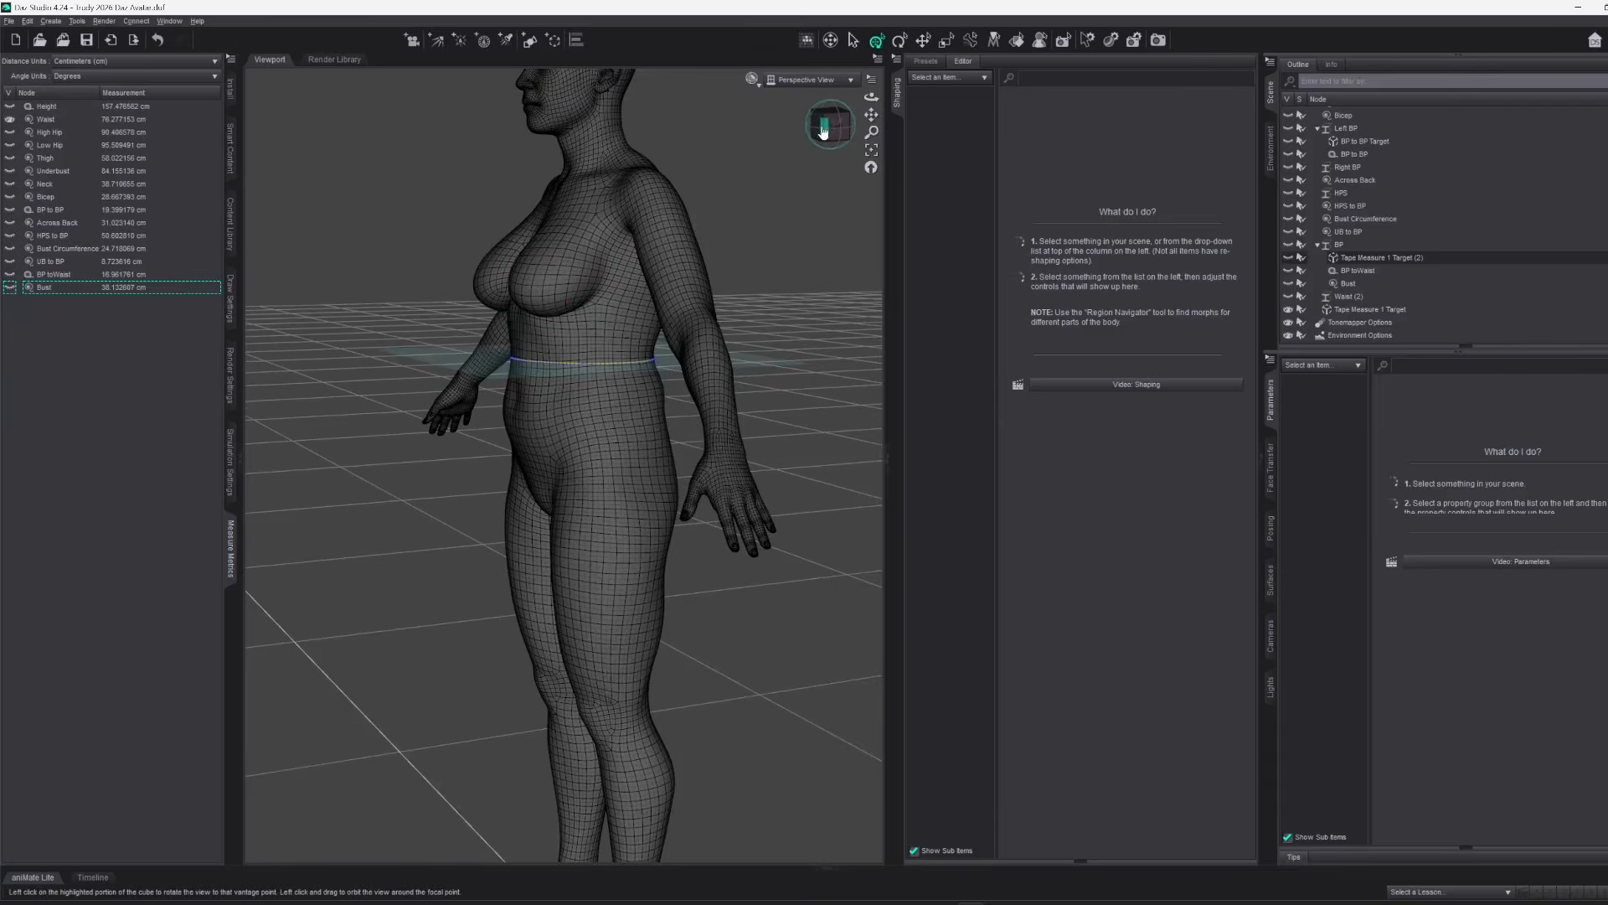
pyautogui.click(823, 130)
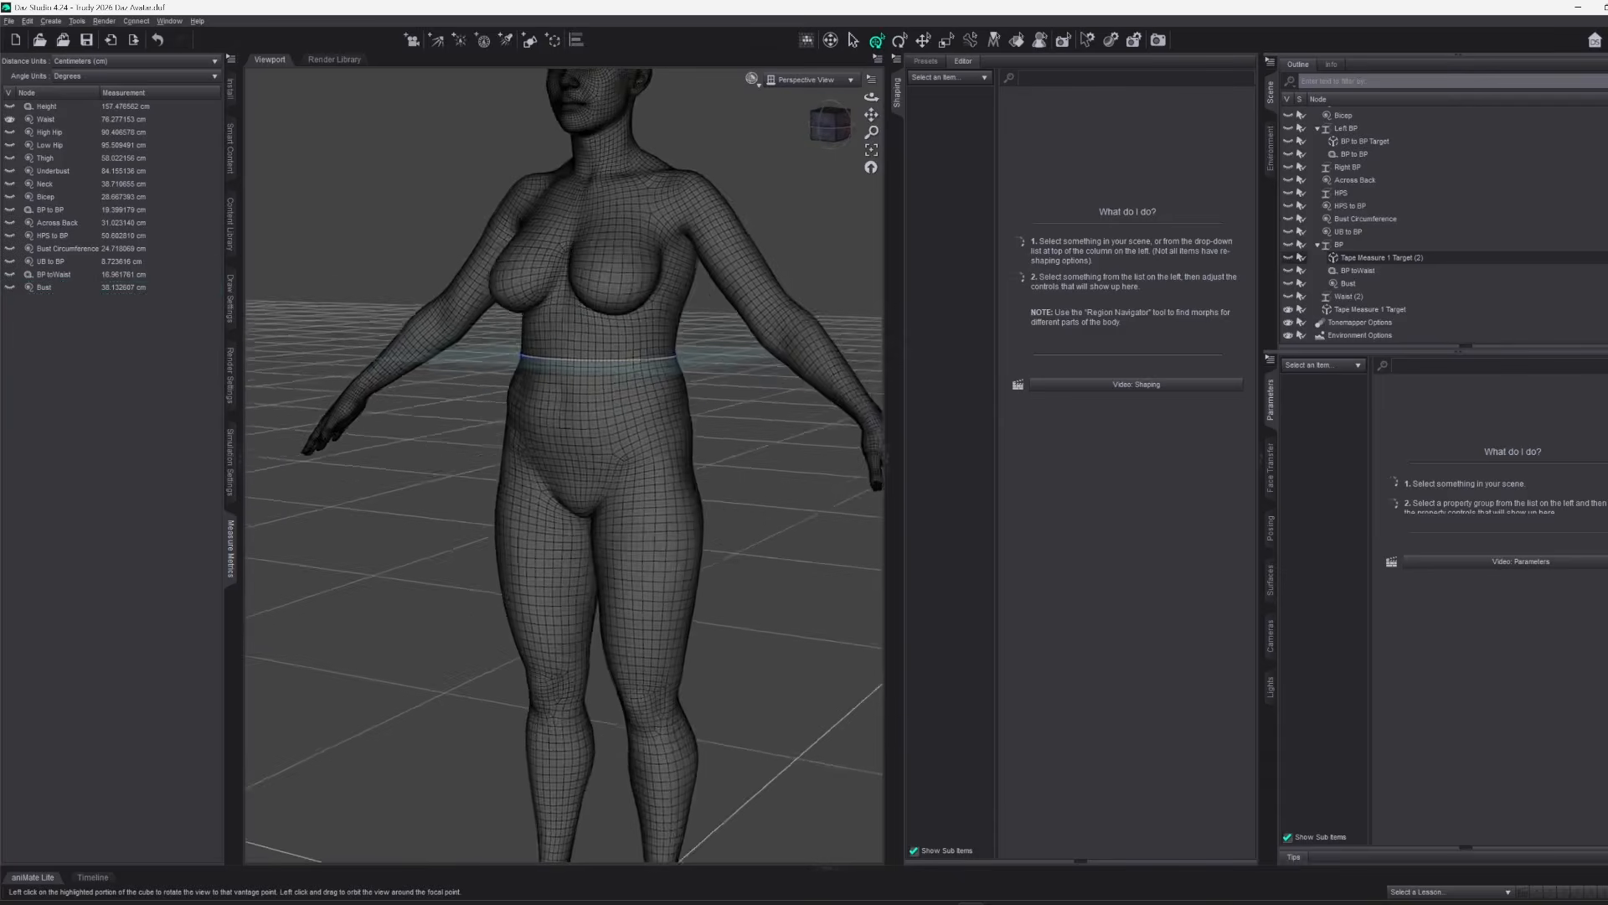
pyautogui.click(10, 120)
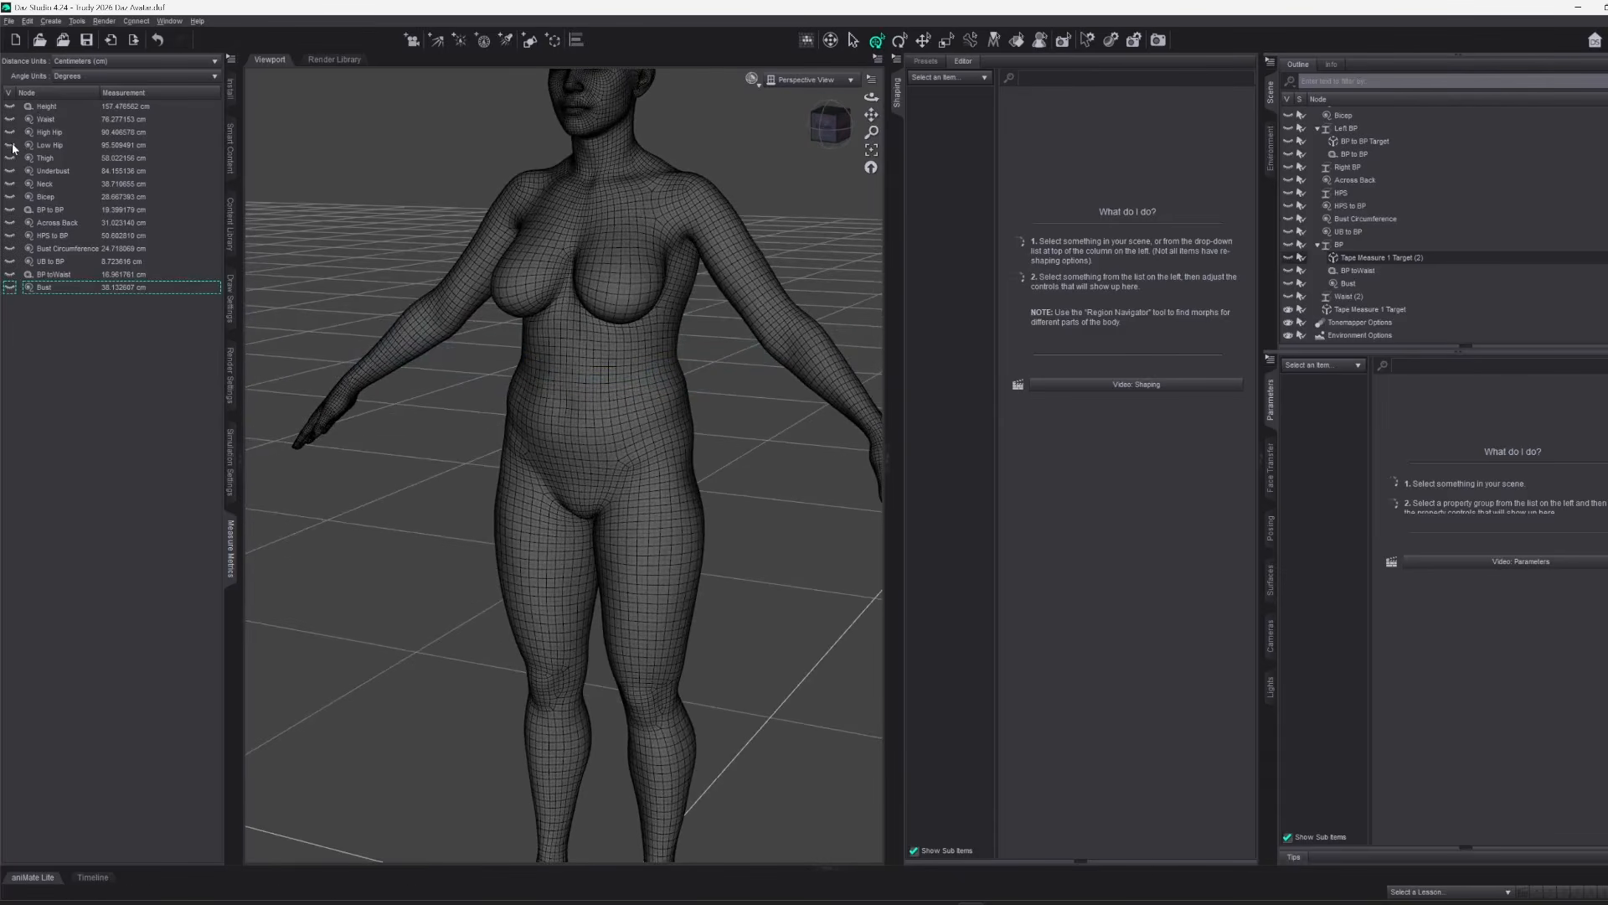
# Show and hide the High Hip and Low Hip measurements in turn and return to a front view of the figure
pyautogui.click(10, 132)
pyautogui.click(10, 133)
pyautogui.click(10, 146)
pyautogui.click(10, 146)
pyautogui.click(817, 139)
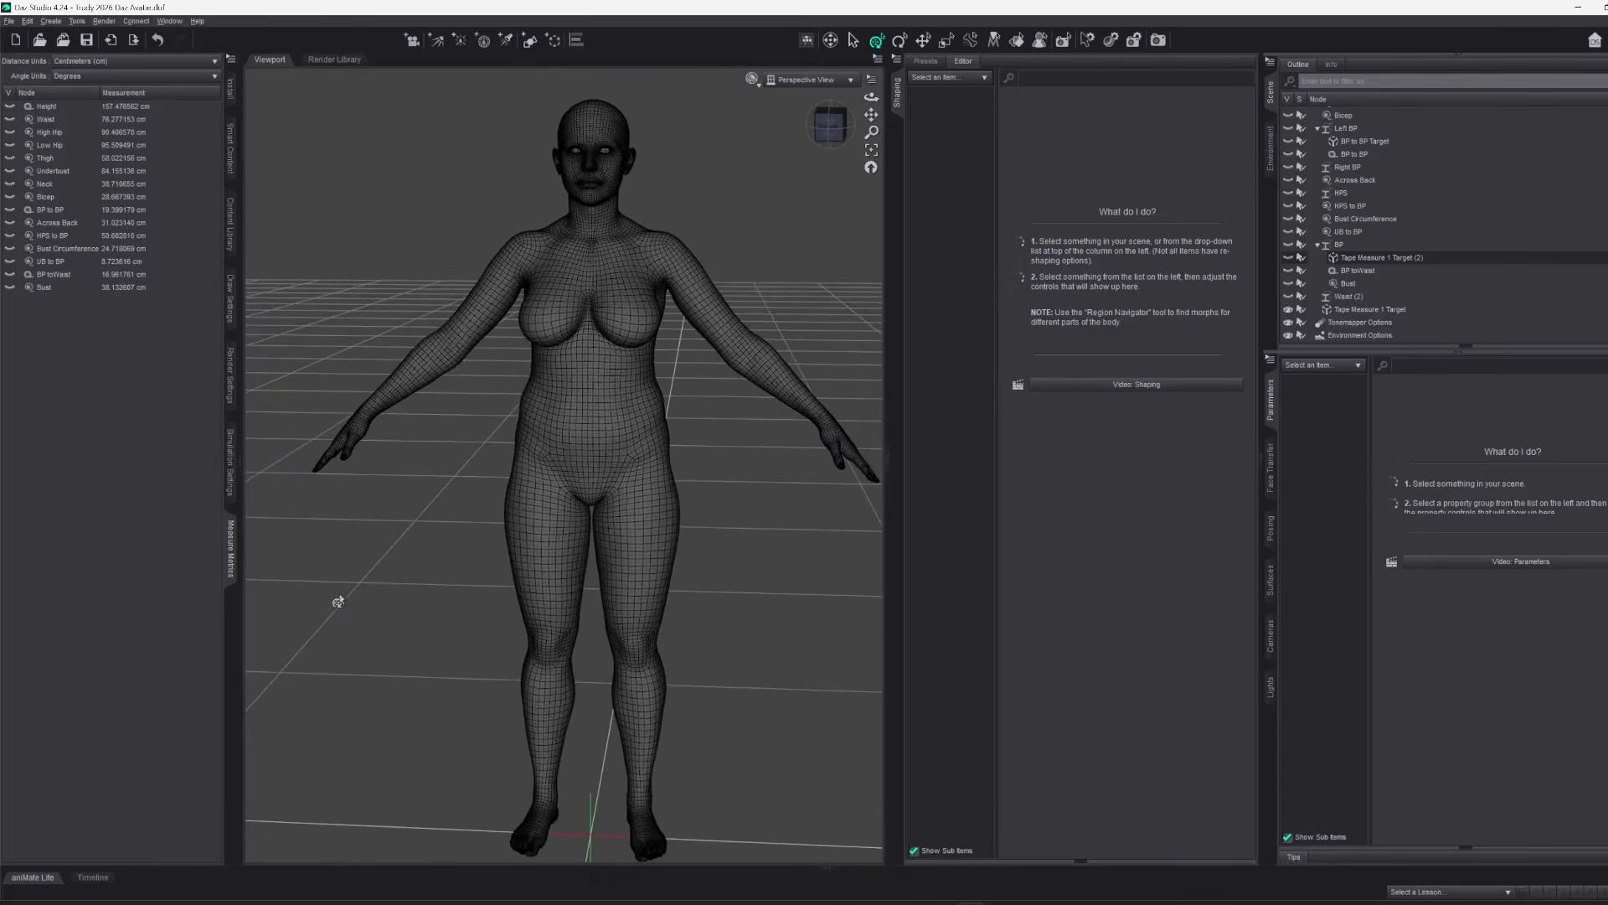
pyautogui.click(827, 127)
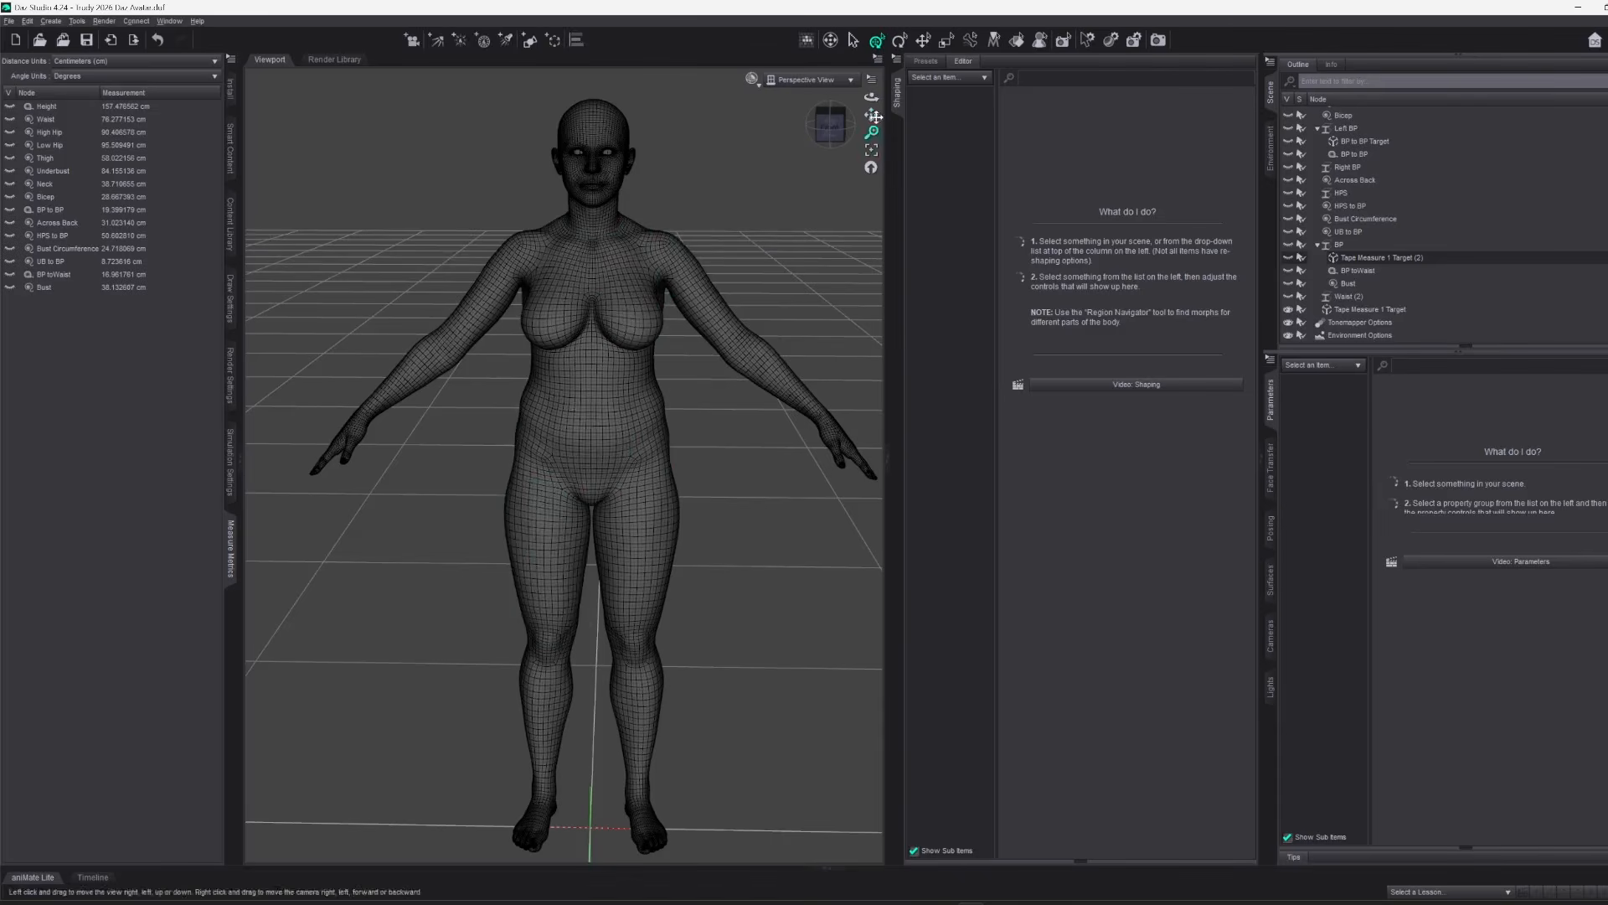
pyautogui.moveTo(843, 131)
pyautogui.mouseDown()
pyautogui.moveTo(765, 141)
pyautogui.moveTo(846, 126)
pyautogui.mouseUp()
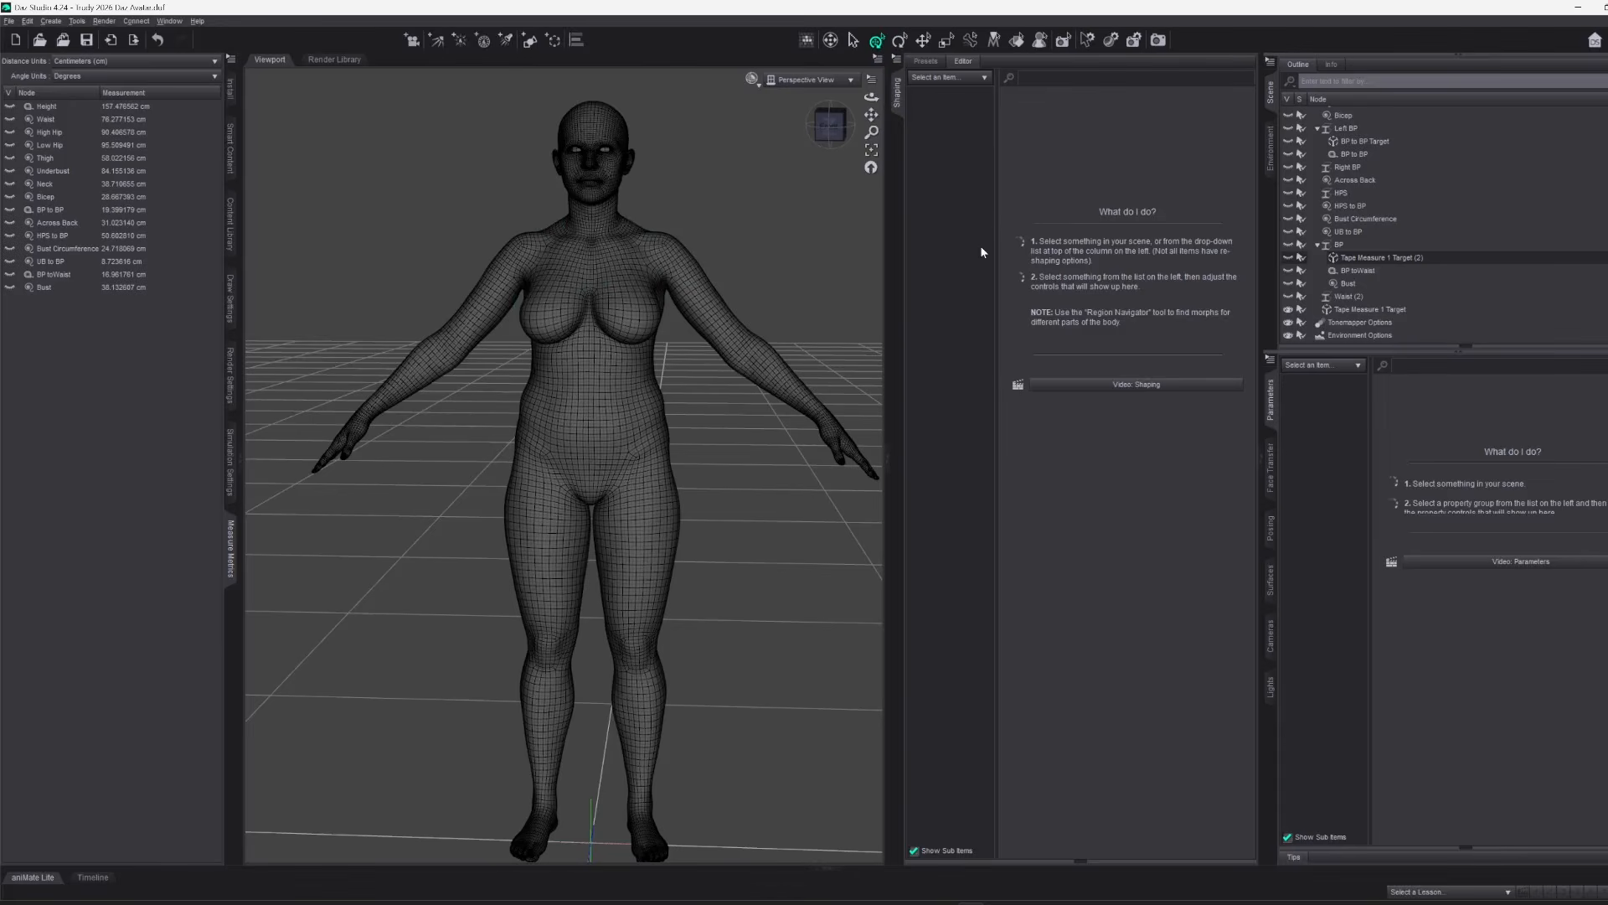
# Reset the Breasts Heavy chest morph of the Genesis 9 figure to its default value
pyautogui.click(894, 99)
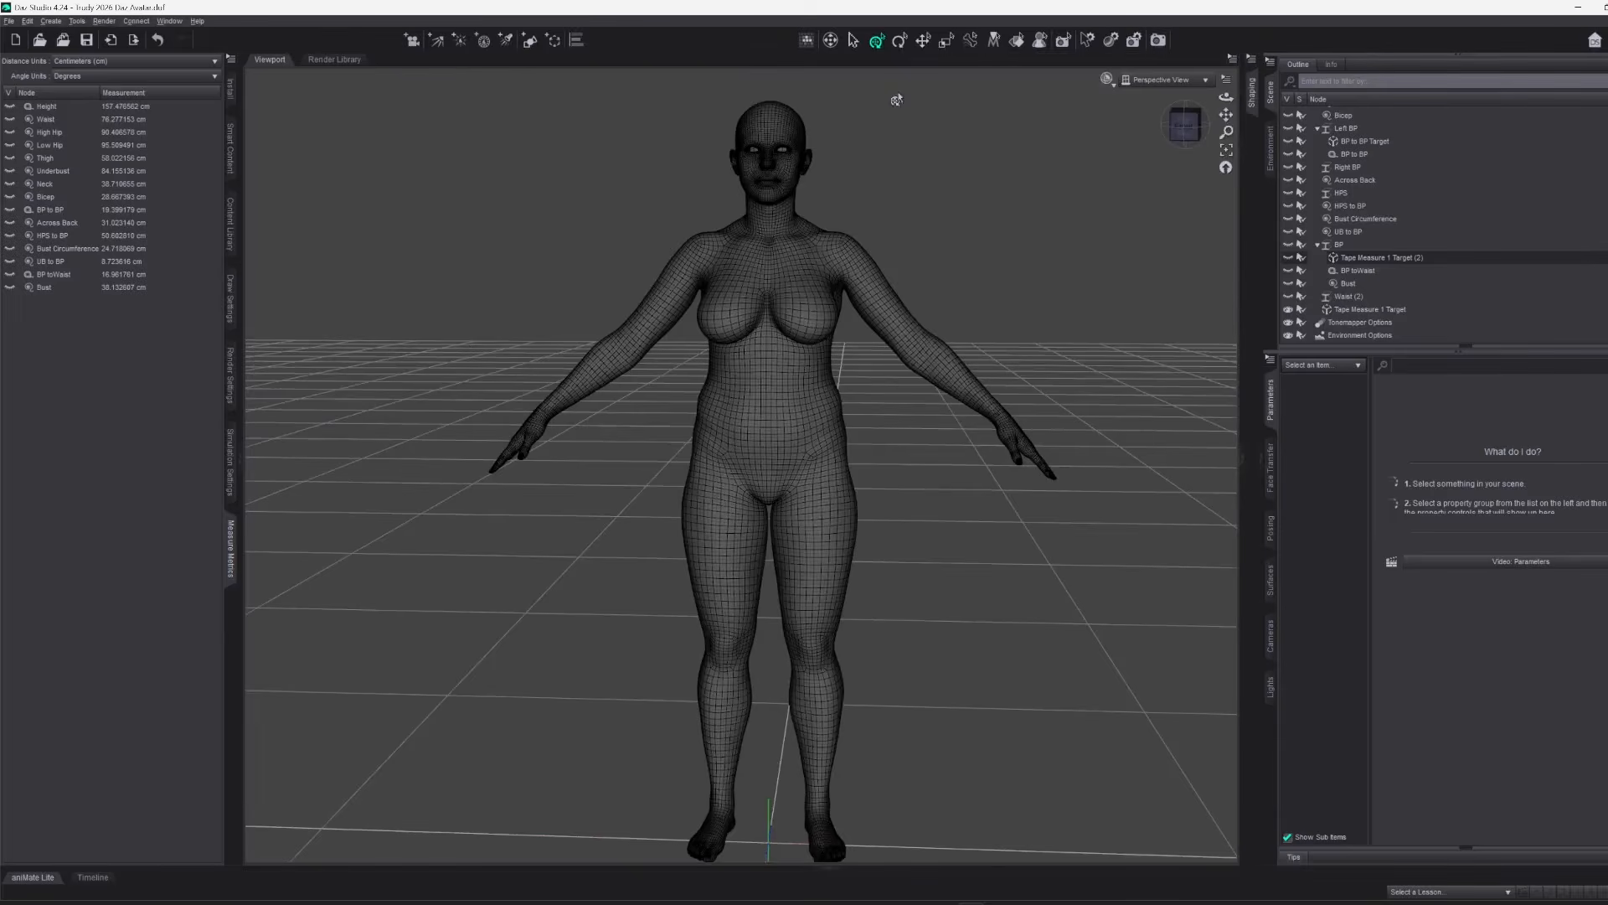
pyautogui.click(1254, 254)
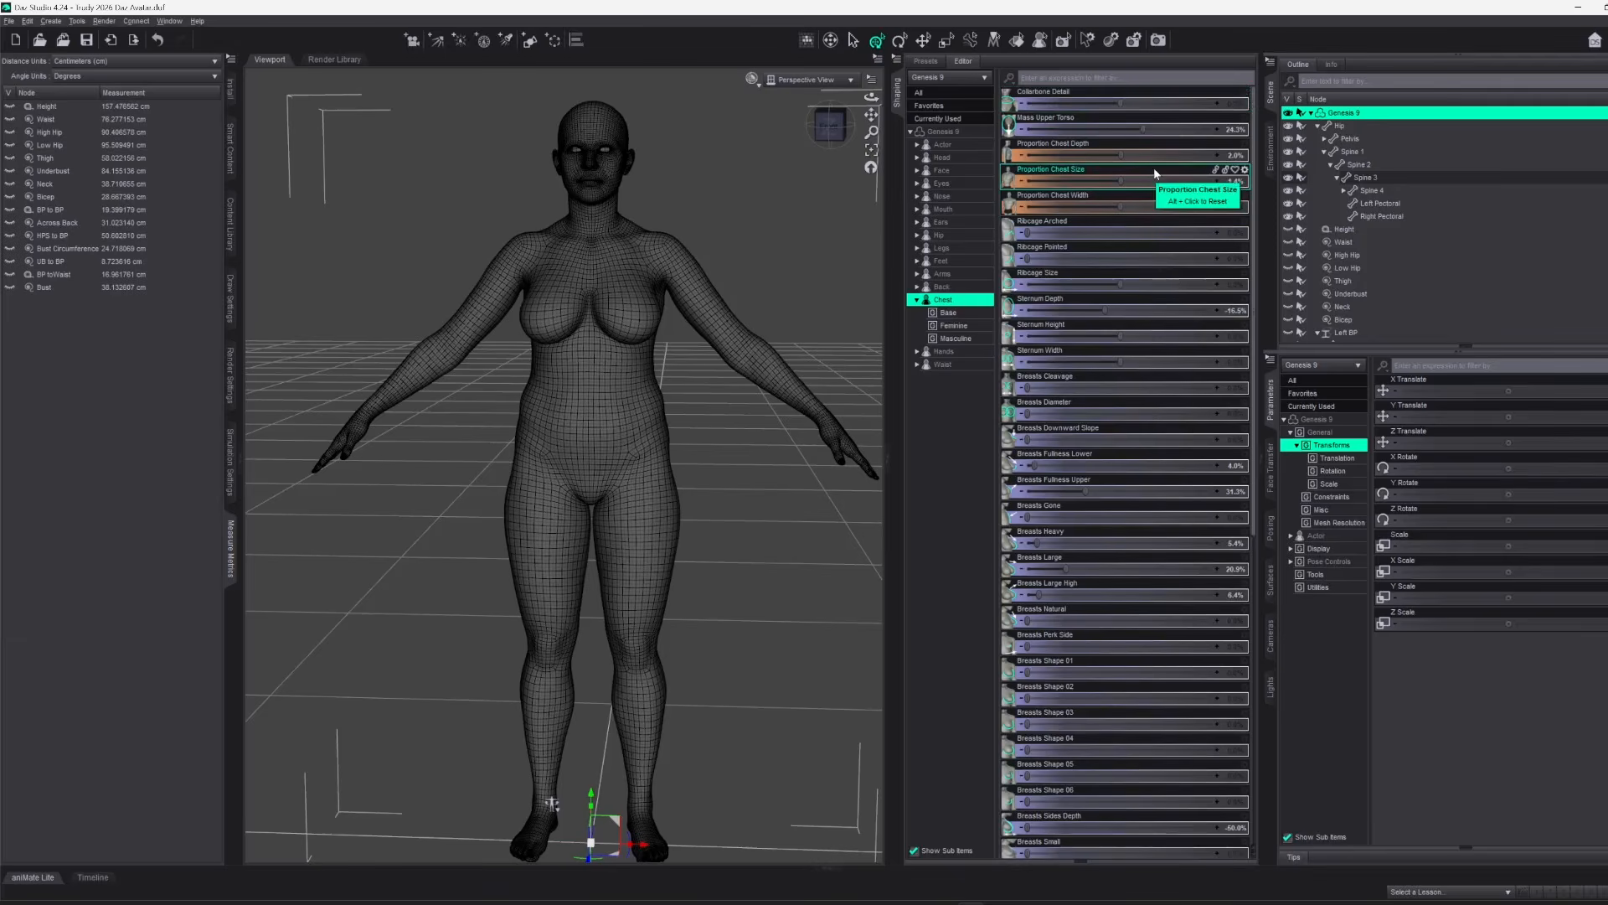
pyautogui.click(1244, 378)
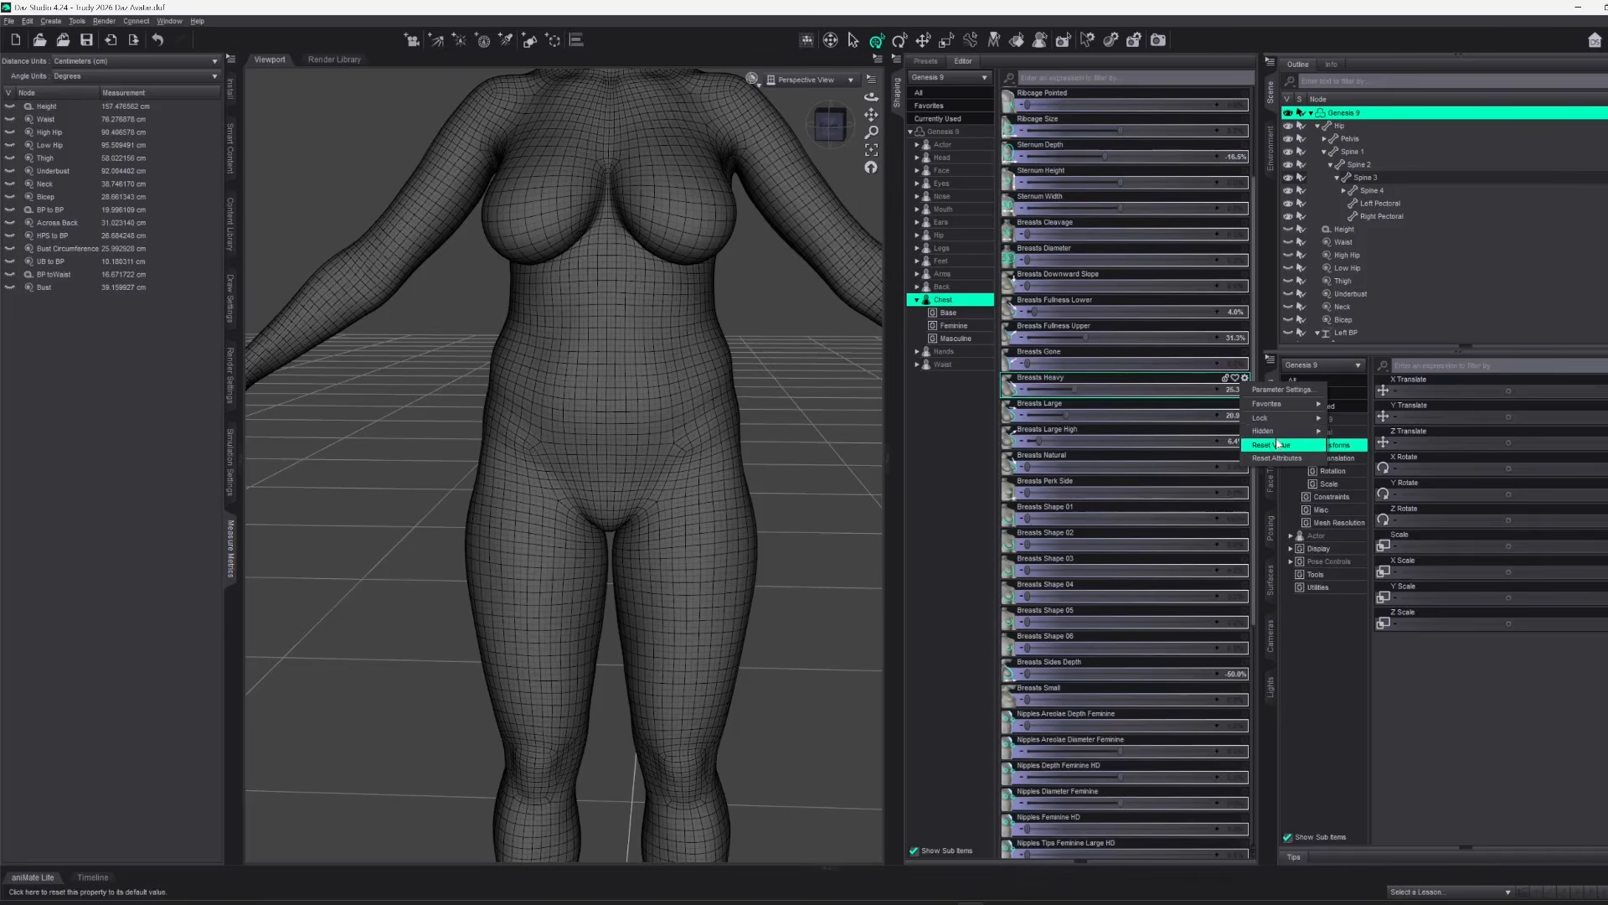
pyautogui.click(1278, 444)
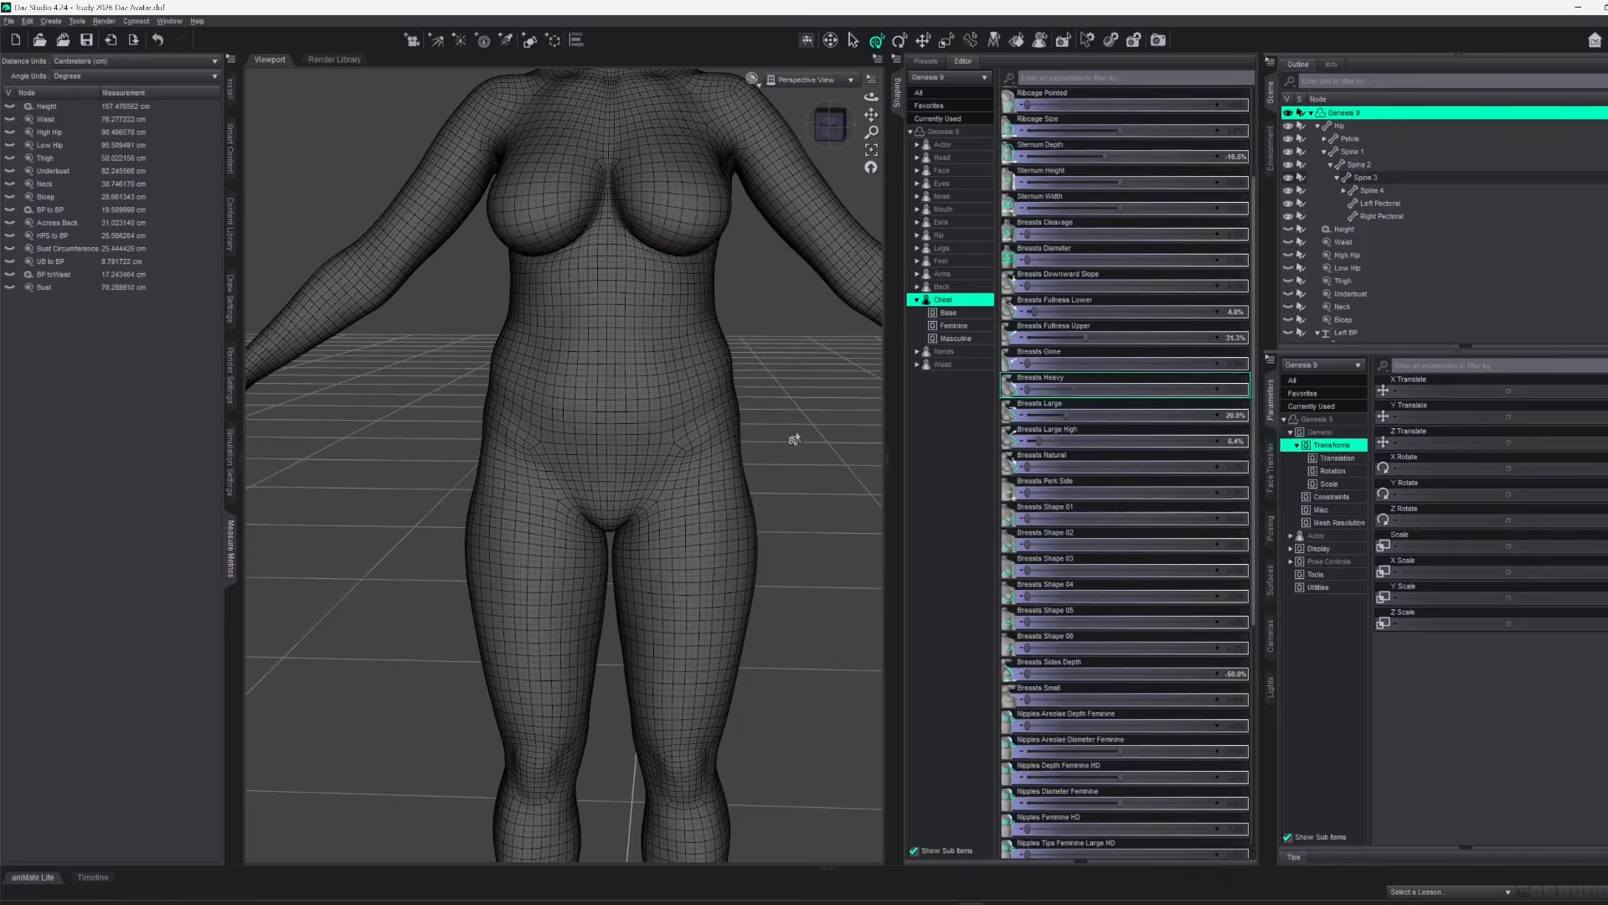
pyautogui.scroll(-5, 796, 243)
pyautogui.scroll(-2, 763, 238)
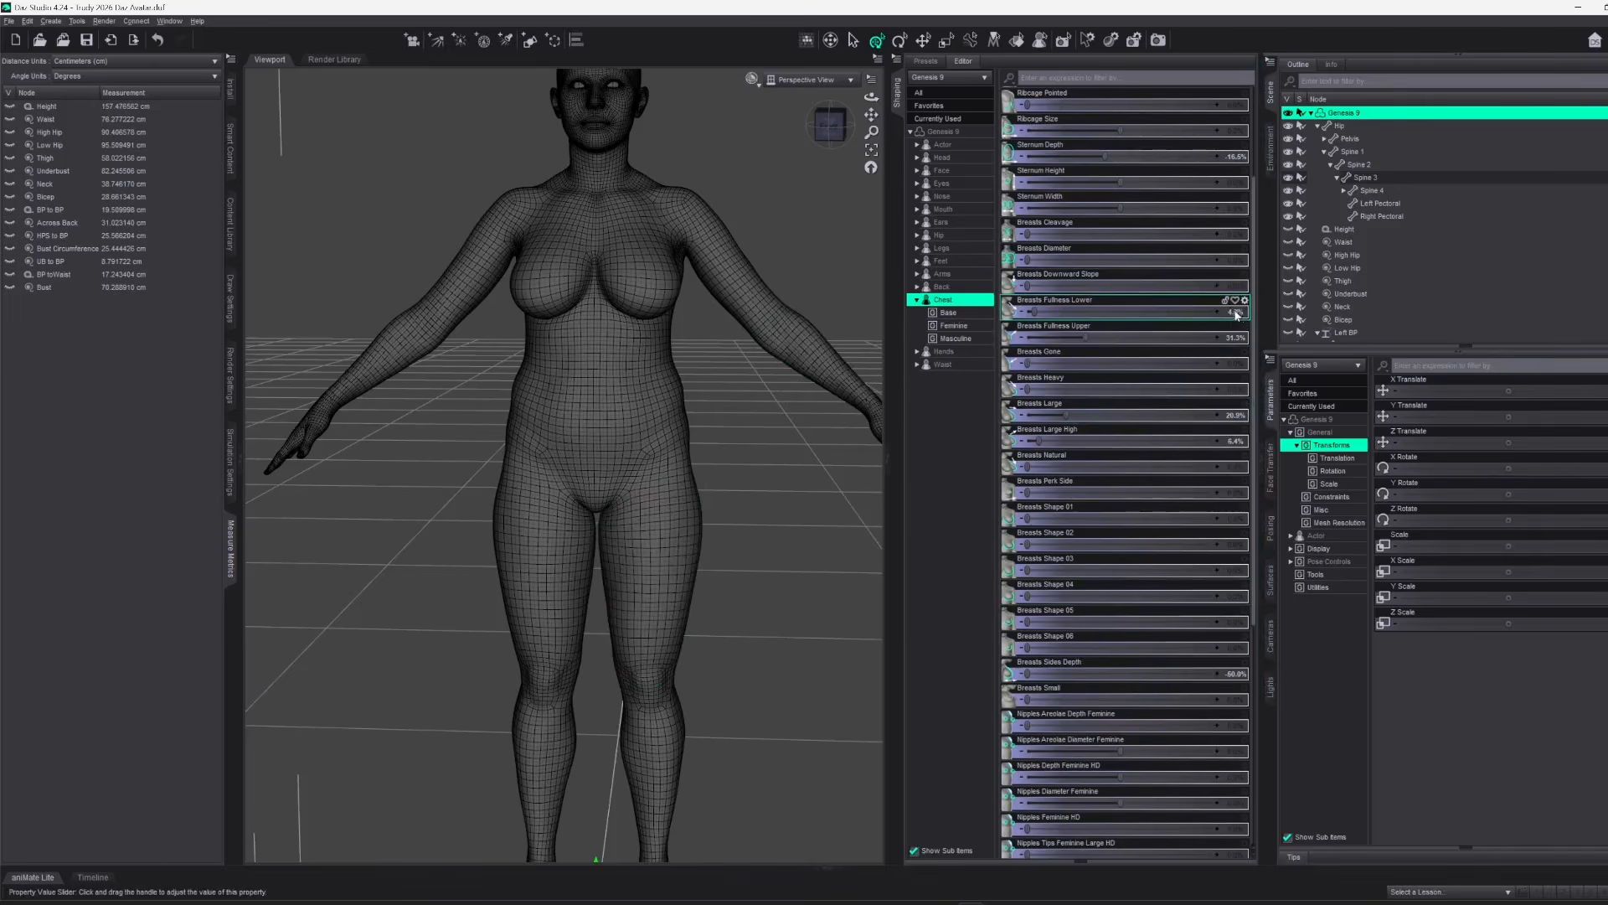
pyautogui.scroll(-3, 566, 271)
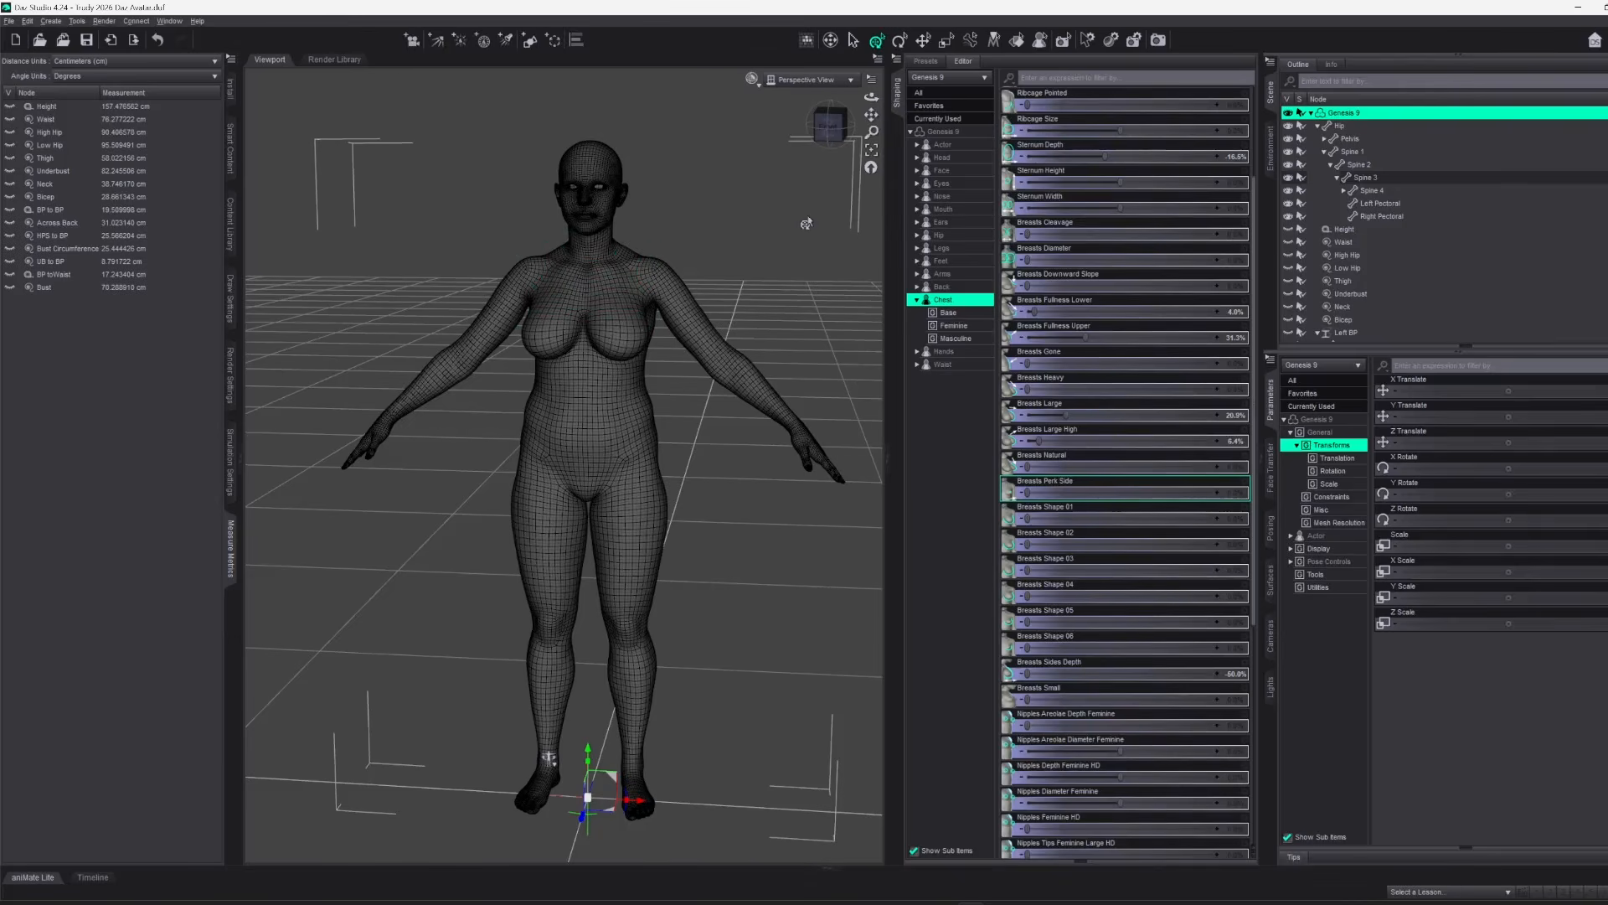
# Start an FBX export of the Genesis 9 figure, replacing the existing export file
pyautogui.click(13, 24)
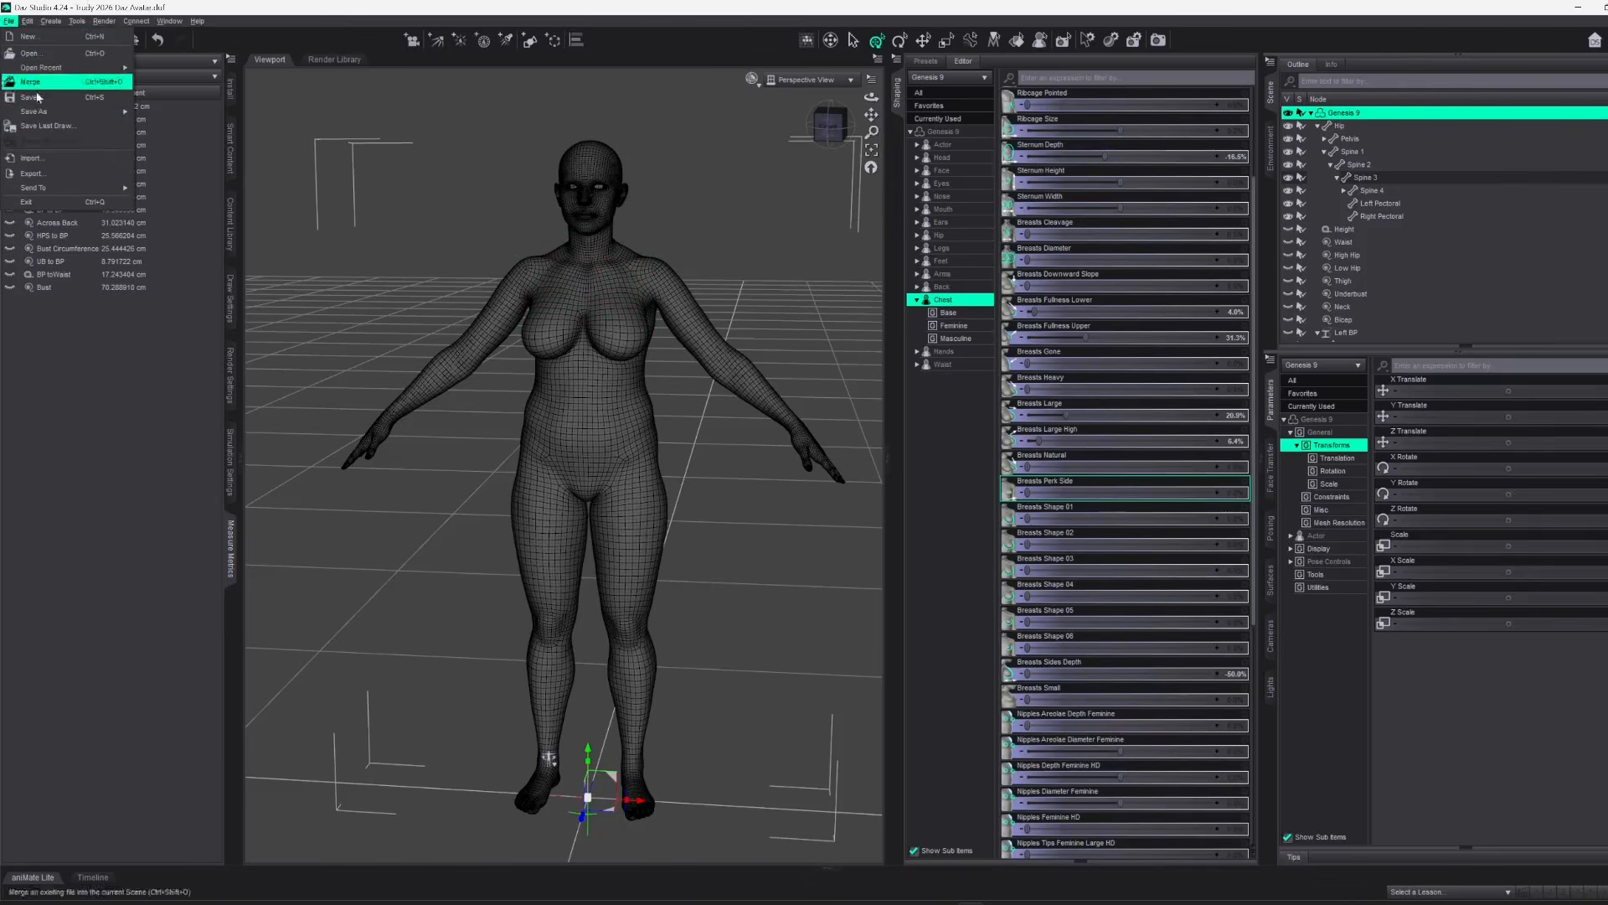
pyautogui.click(42, 173)
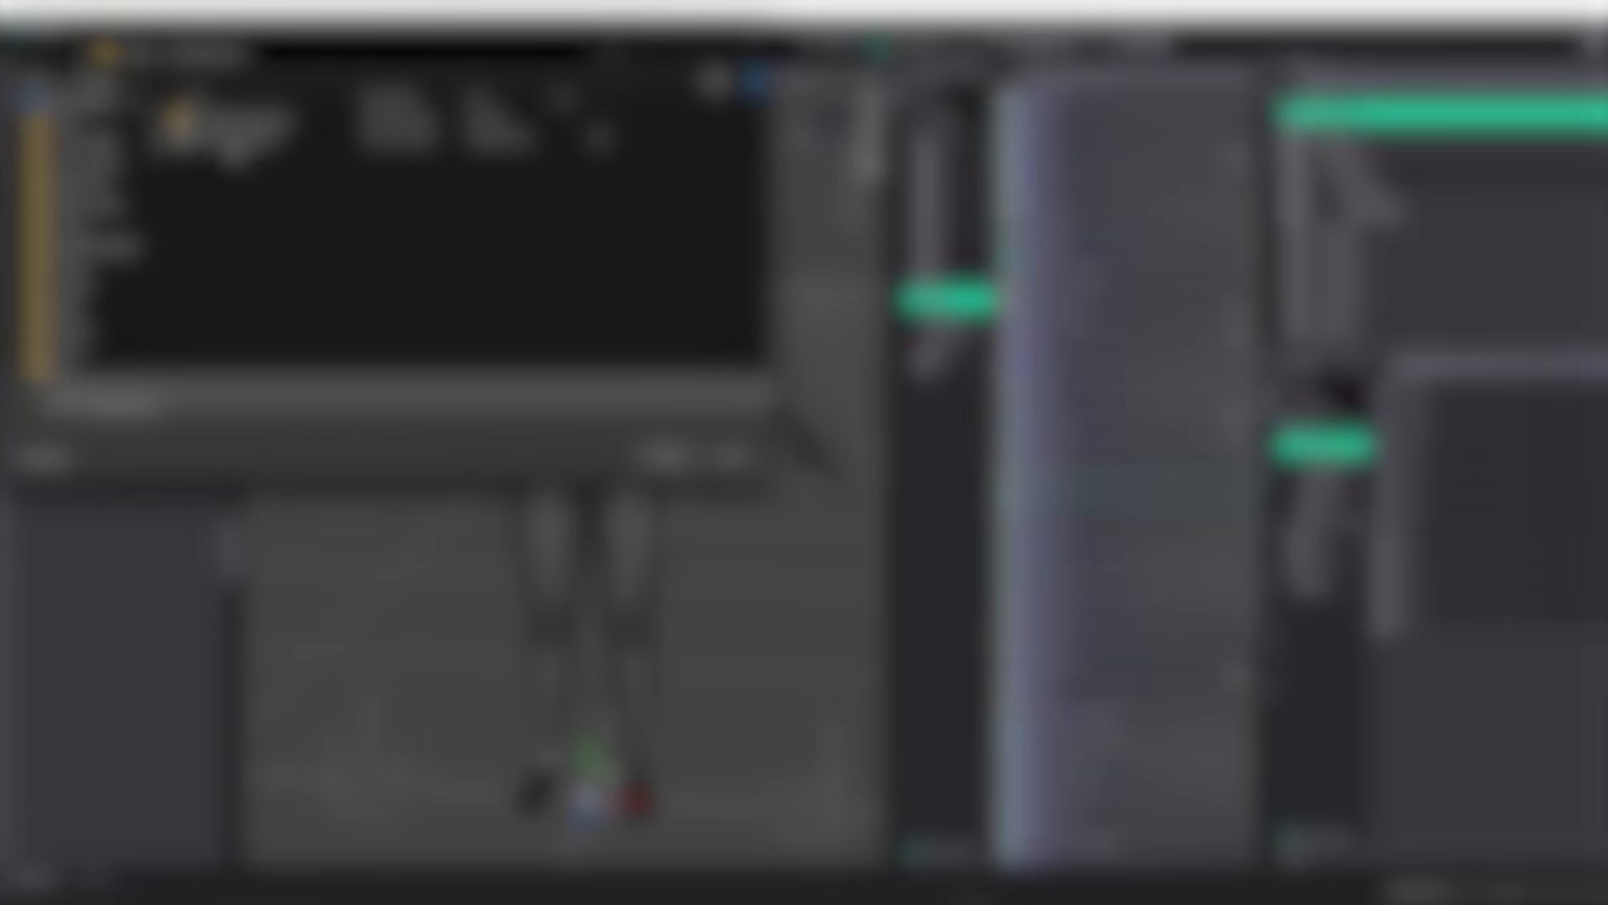
pyautogui.click(261, 142)
pyautogui.click(668, 456)
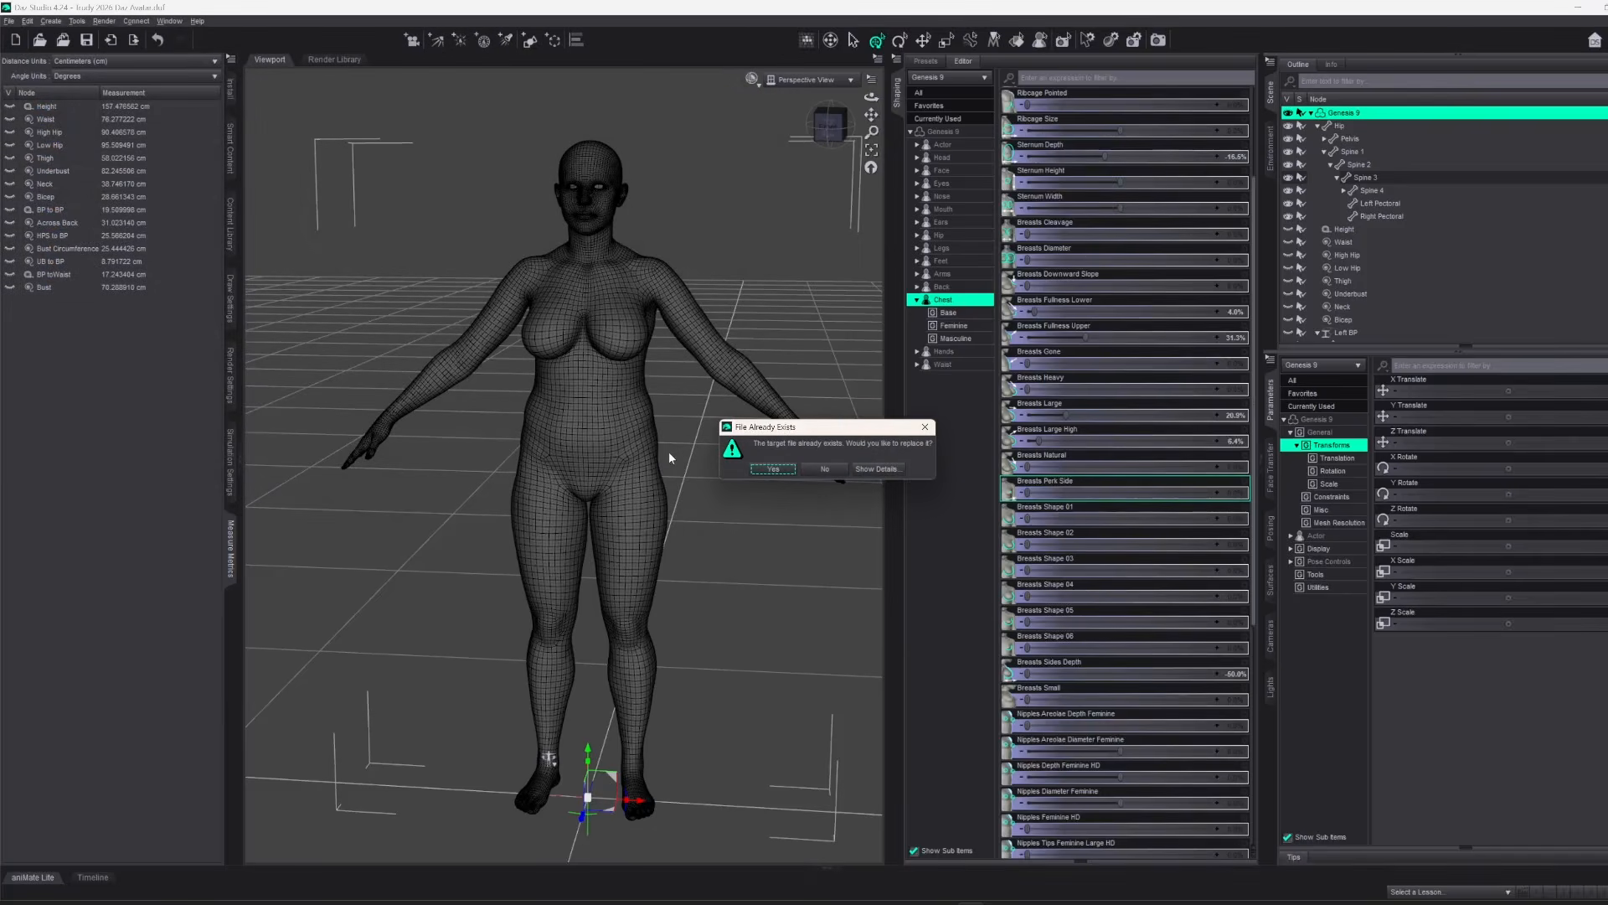
pyautogui.press('Return')
# Enlarge the staging list, expand the Genesis 9 entry, and widen the Name column to show the full morph names
pyautogui.moveTo(707, 604); pyautogui.dragTo(708, 398)
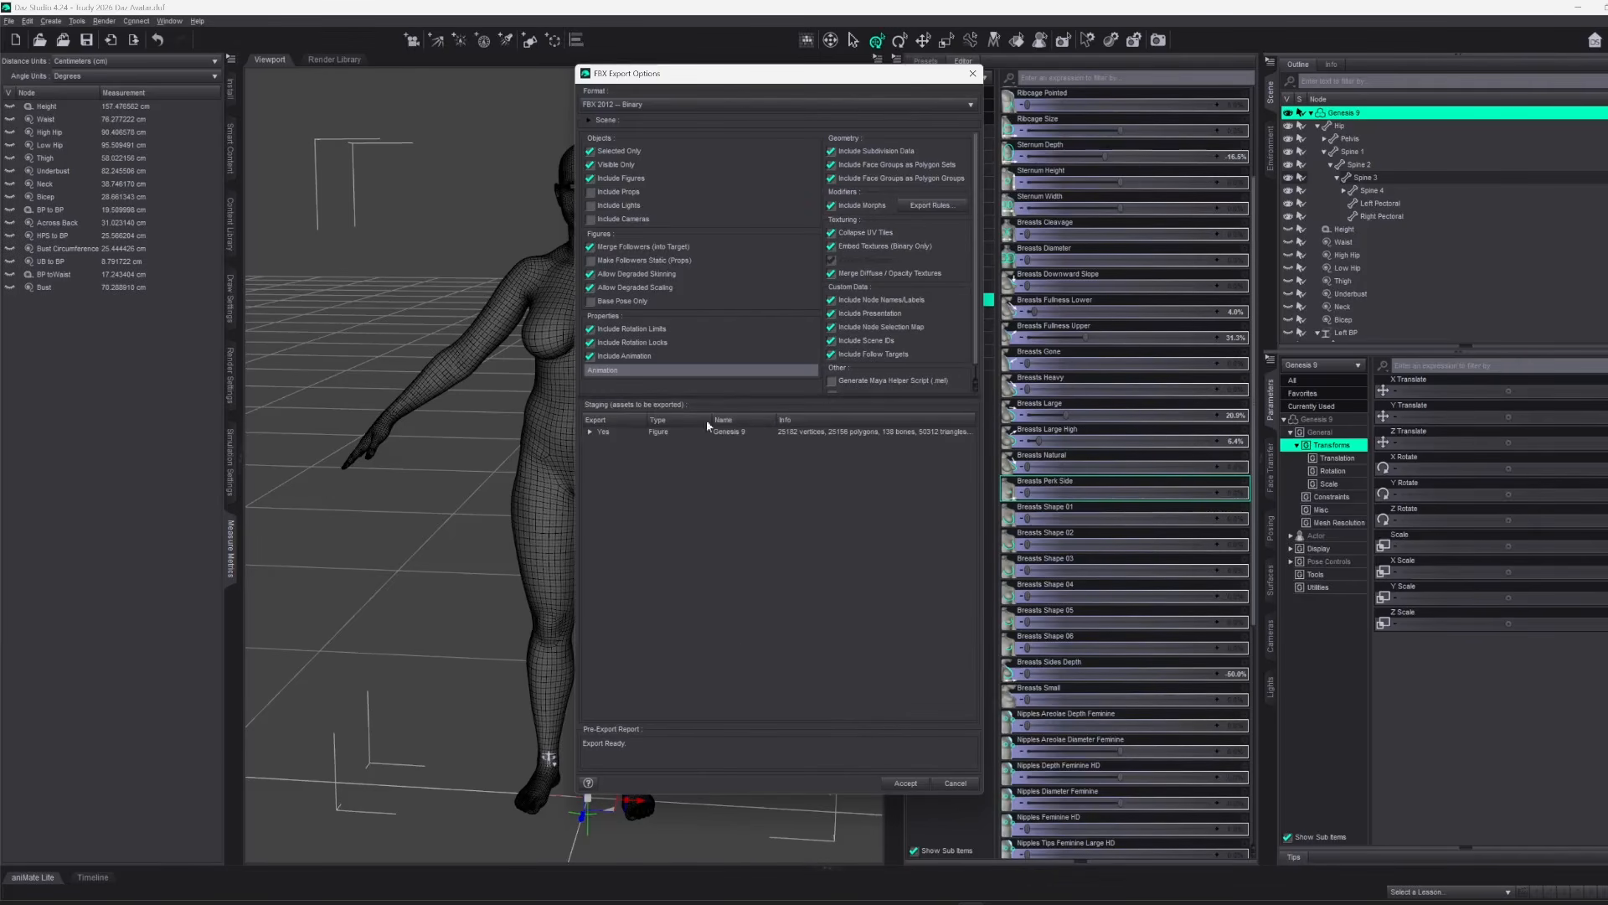
pyautogui.click(589, 433)
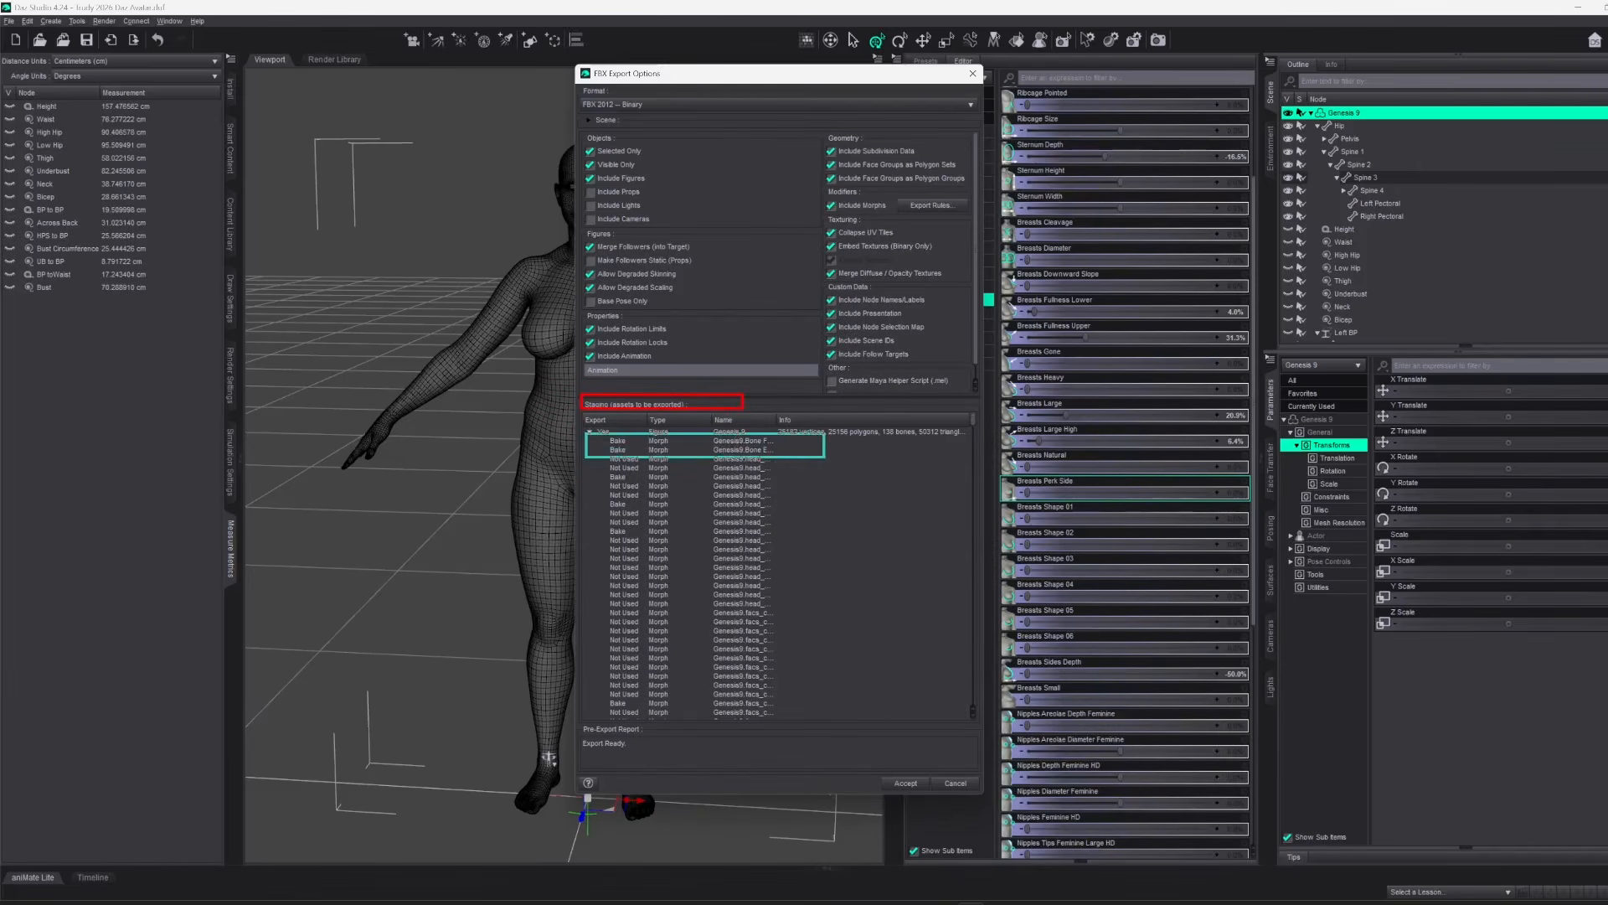
pyautogui.moveTo(777, 420); pyautogui.dragTo(949, 418)
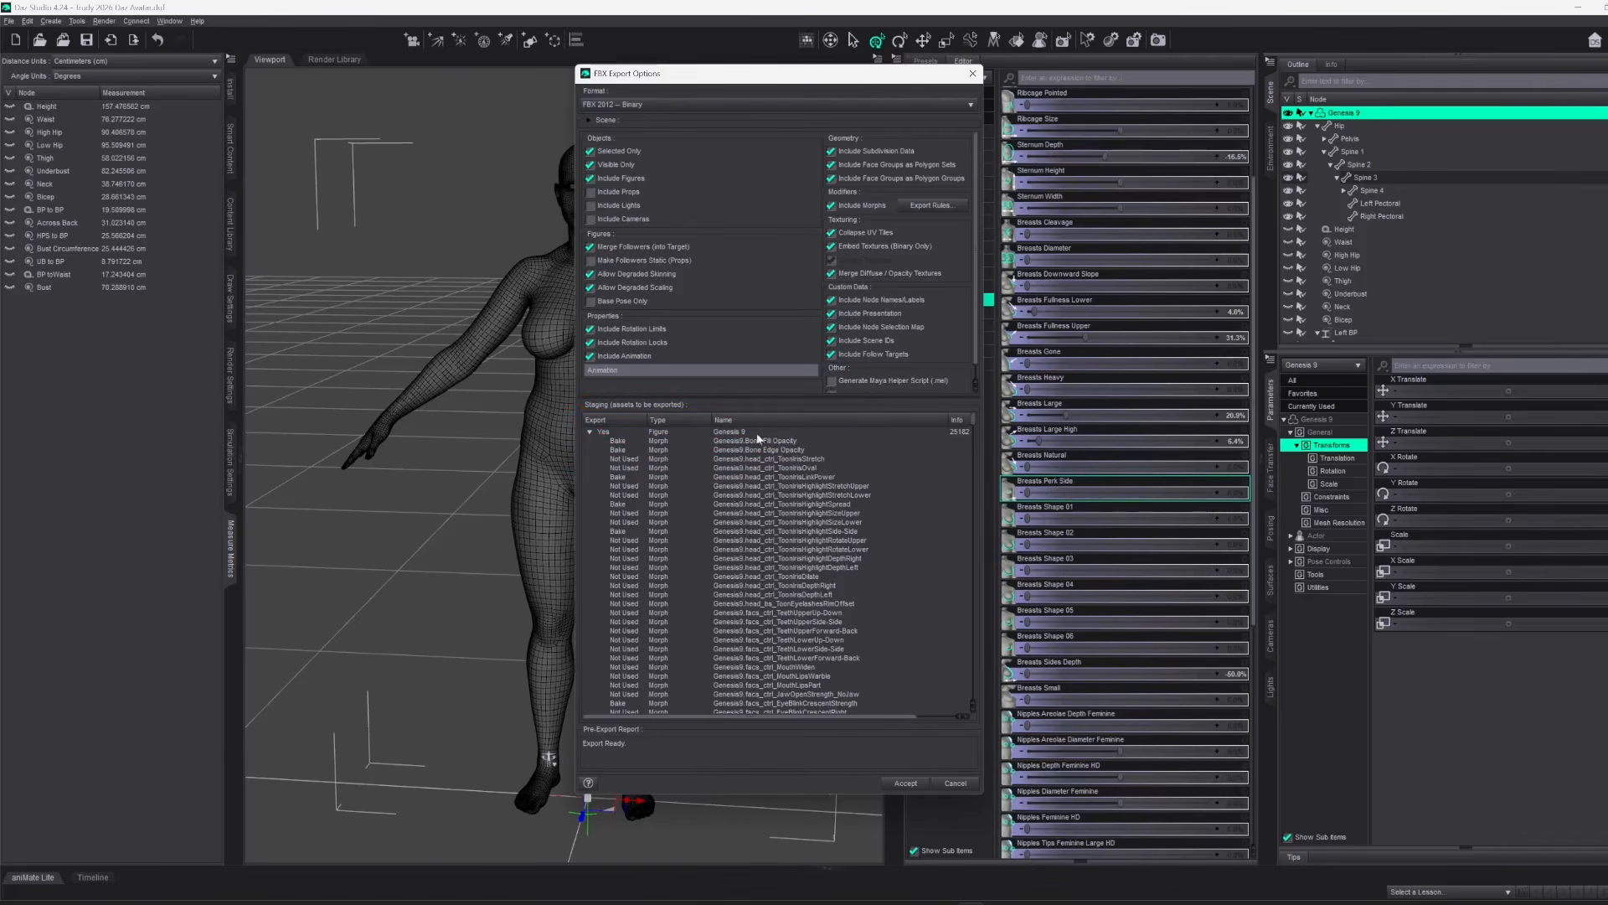
# Review the FBX morph export rules and close them without changes
pyautogui.click(933, 206)
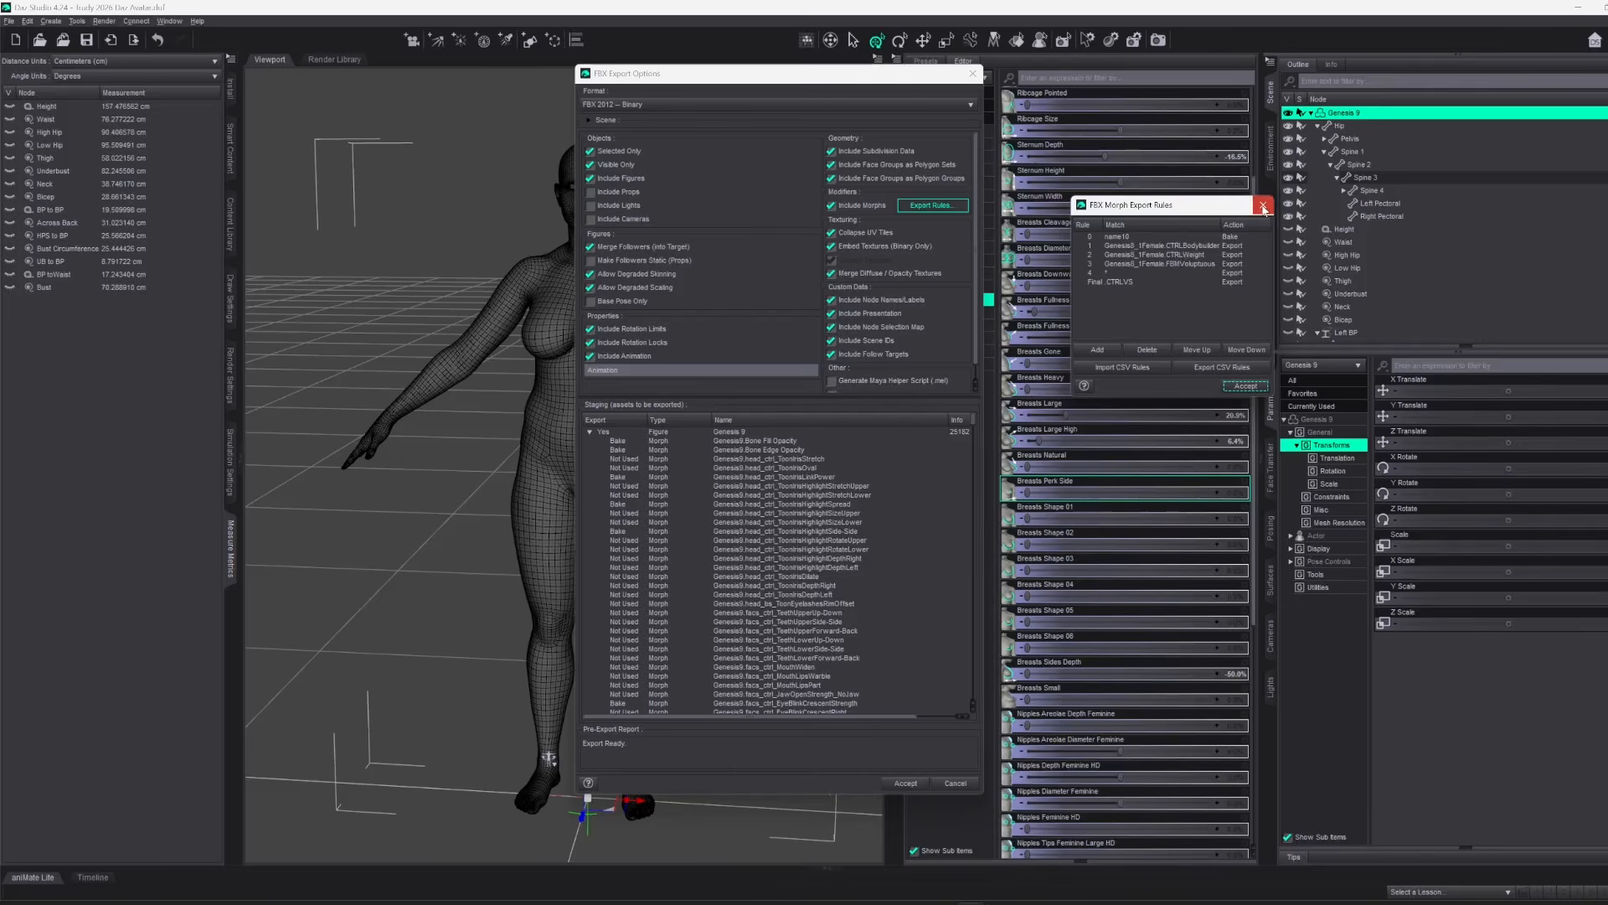
pyautogui.click(1263, 206)
# Enlarge the FBX export options and staging list, and place them beside the figure with the Info column readable
pyautogui.moveTo(724, 397); pyautogui.dragTo(769, 136)
pyautogui.moveTo(810, 797); pyautogui.dragTo(810, 898)
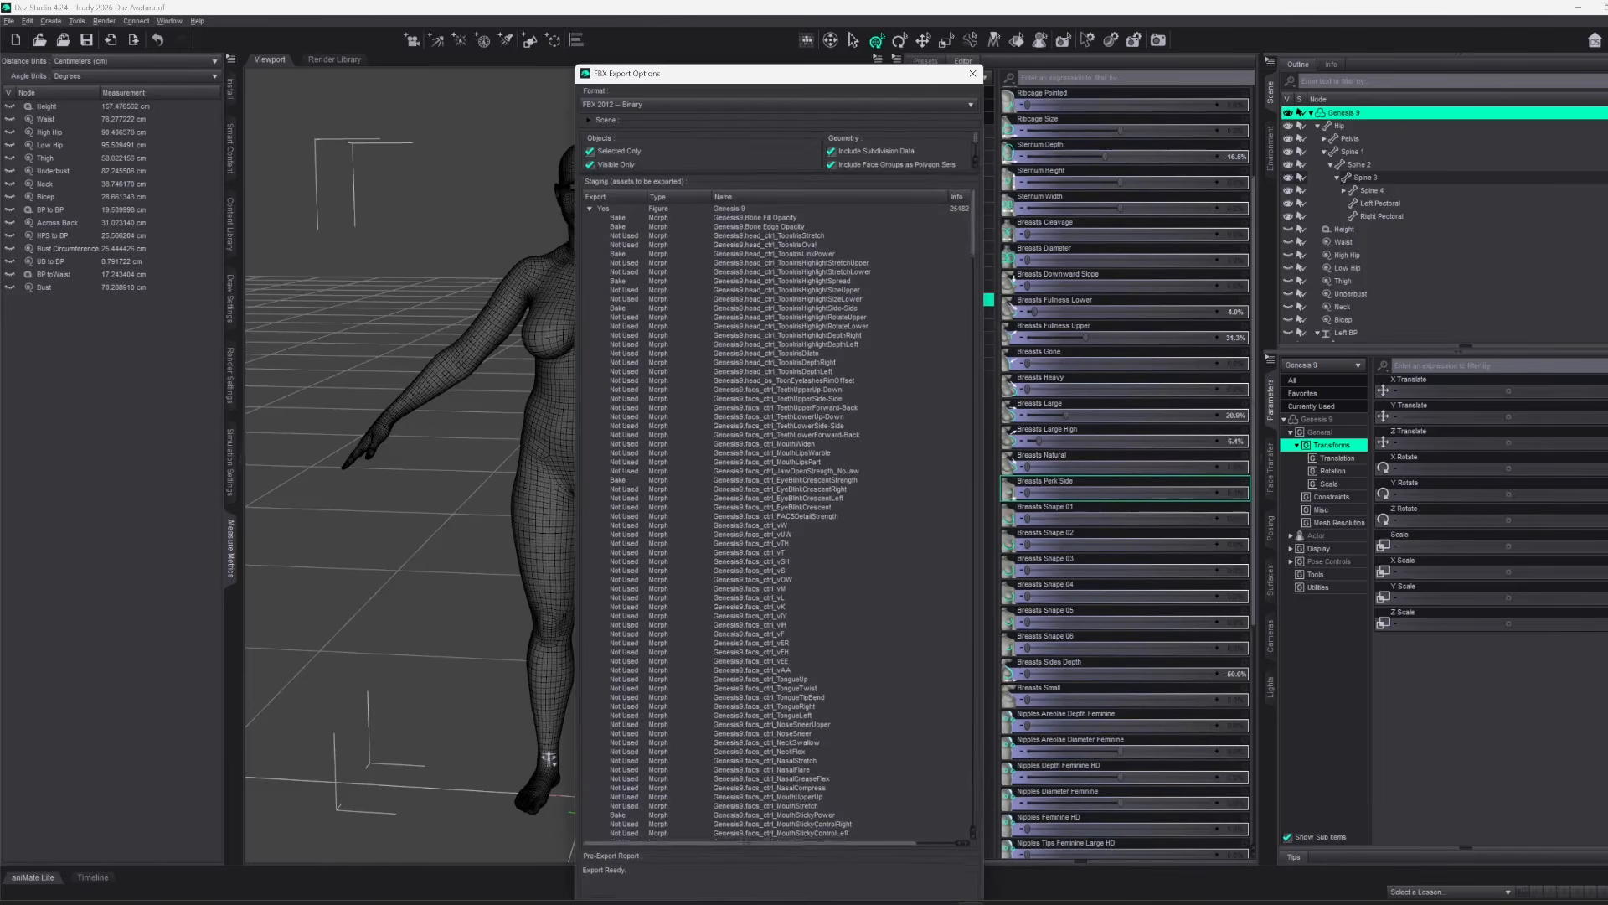
pyautogui.moveTo(781, 181); pyautogui.dragTo(781, 173)
pyautogui.moveTo(808, 73); pyautogui.dragTo(1052, 58)
pyautogui.moveTo(1228, 245); pyautogui.dragTo(1367, 244)
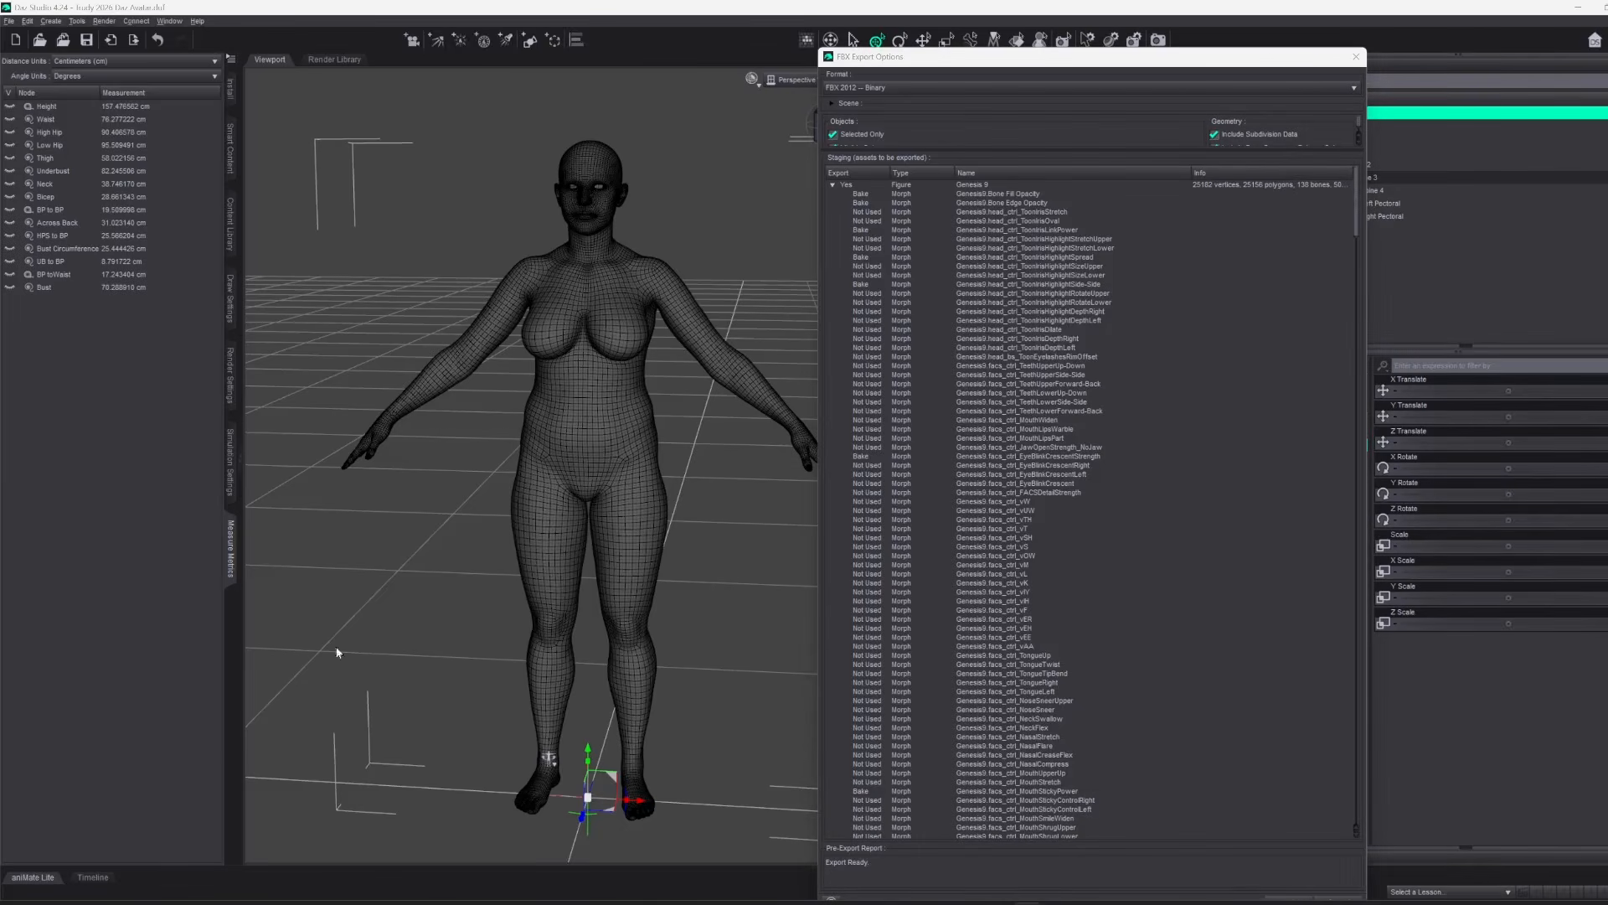
# Bring the Excel workbook Book2 beside the export options, keep it always on top, and enlarge its window
pyautogui.moveTo(0, 50); pyautogui.dragTo(590, 159)
pyautogui.press('super+shift+t')
pyautogui.press('Escape')
pyautogui.press('ctrl+super+t')
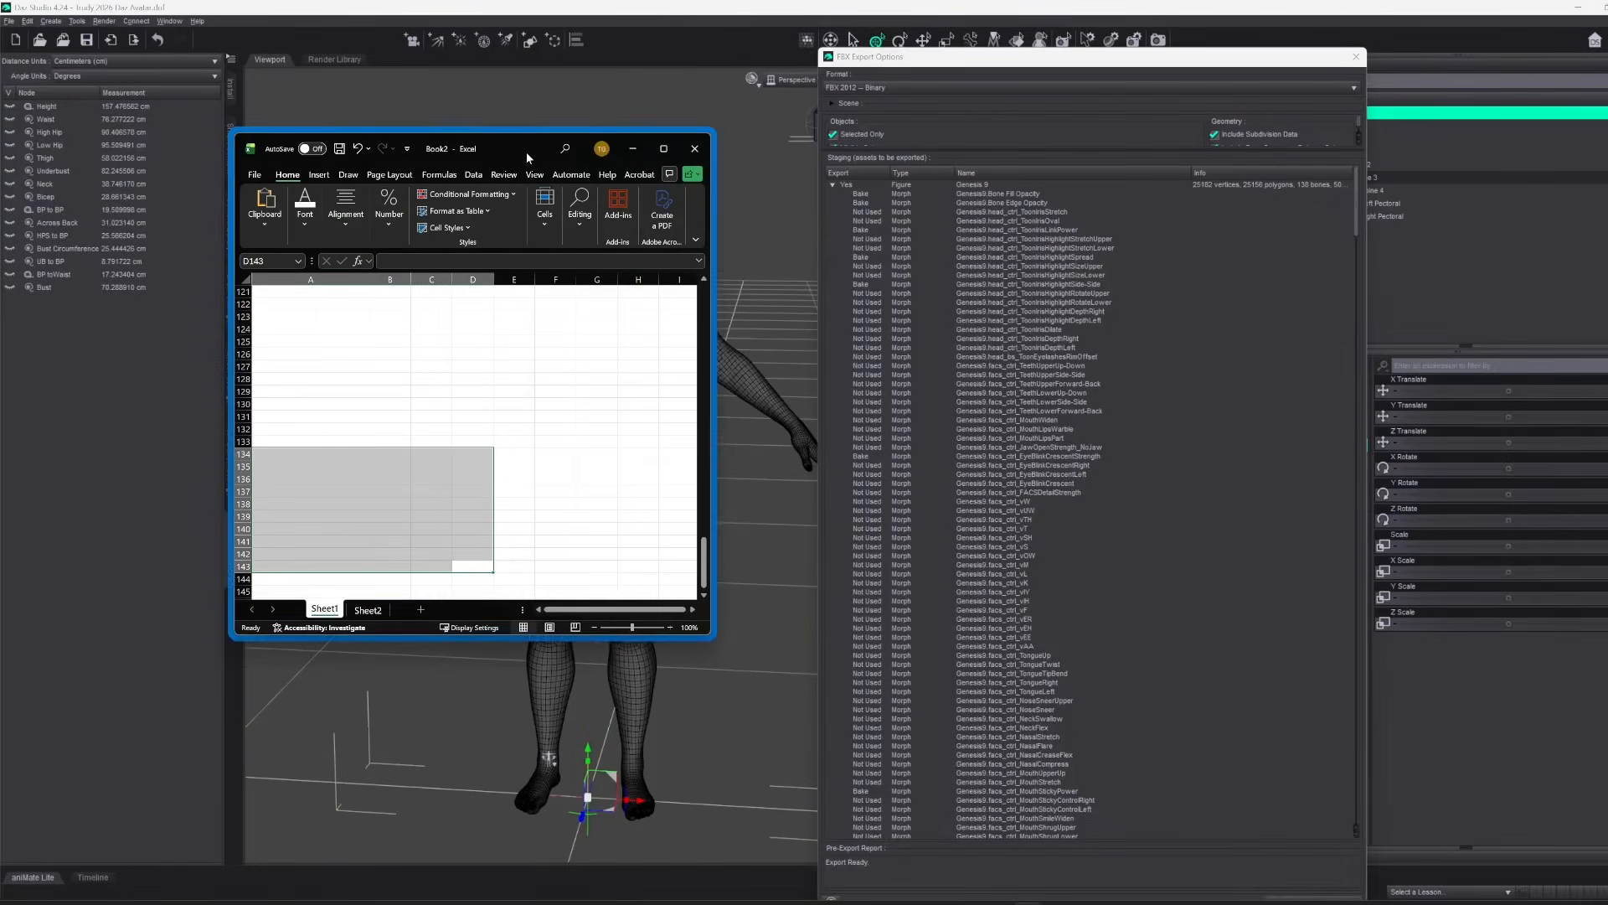
pyautogui.moveTo(713, 639); pyautogui.dragTo(784, 751)
# Capture the text of the first Genesis 9 morph rows from the staging list and paste it into column A of Sheet1
pyautogui.click(1006, 475)
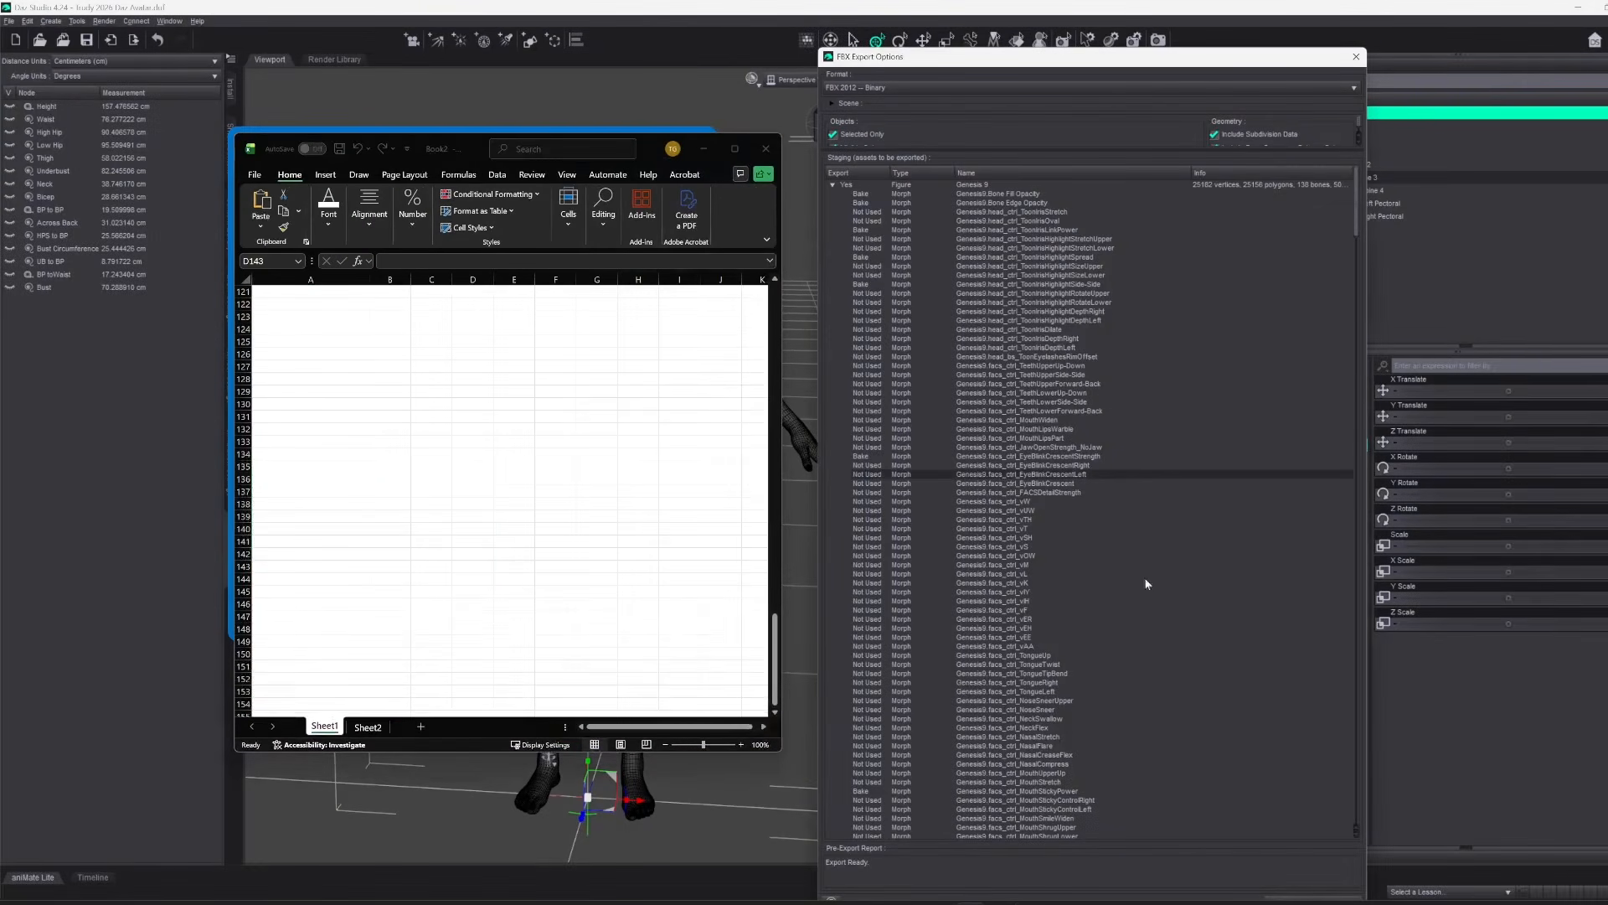
pyautogui.click(1009, 194)
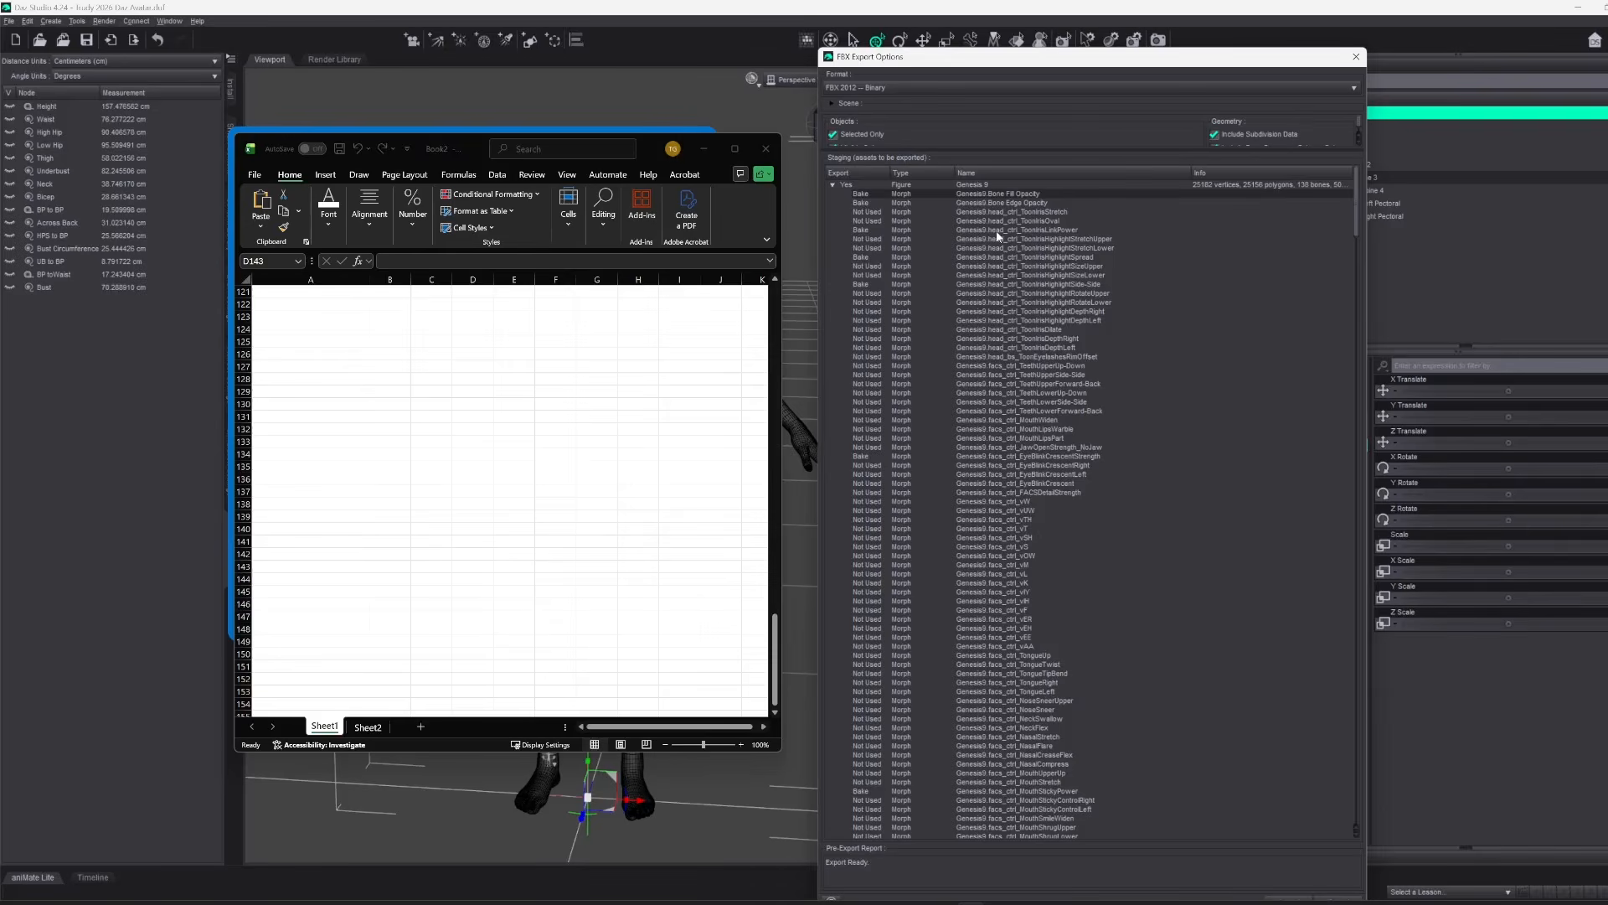
pyautogui.press('super+shift+t')
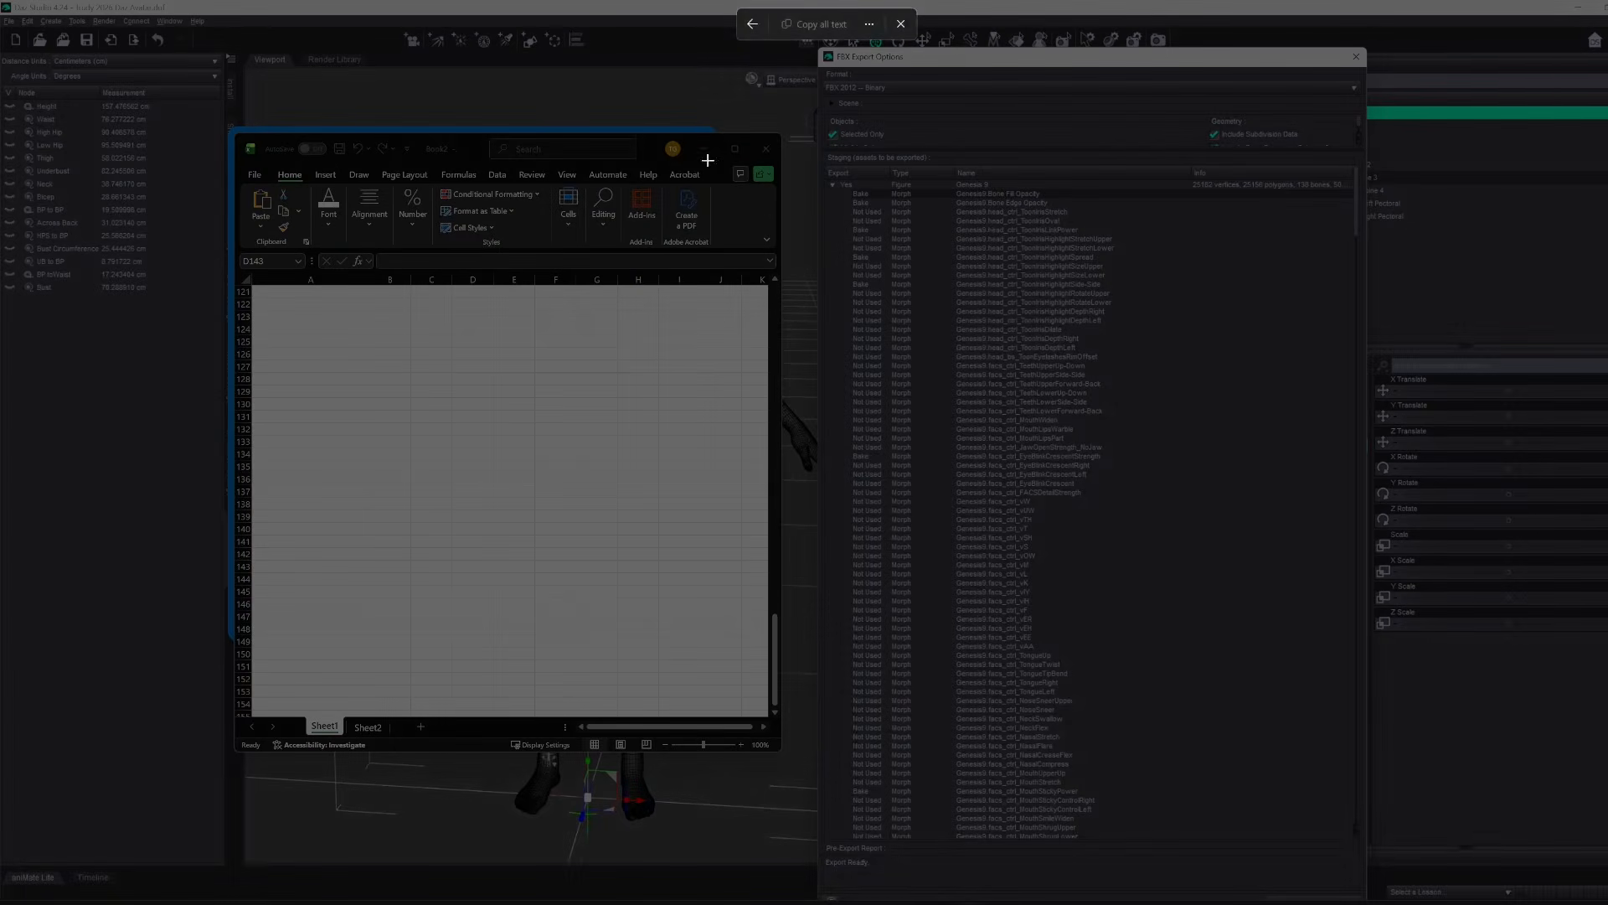
pyautogui.moveTo(827, 180); pyautogui.dragTo(1108, 218)
pyautogui.click(302, 295)
pyautogui.hotkey('ctrl', 'v')
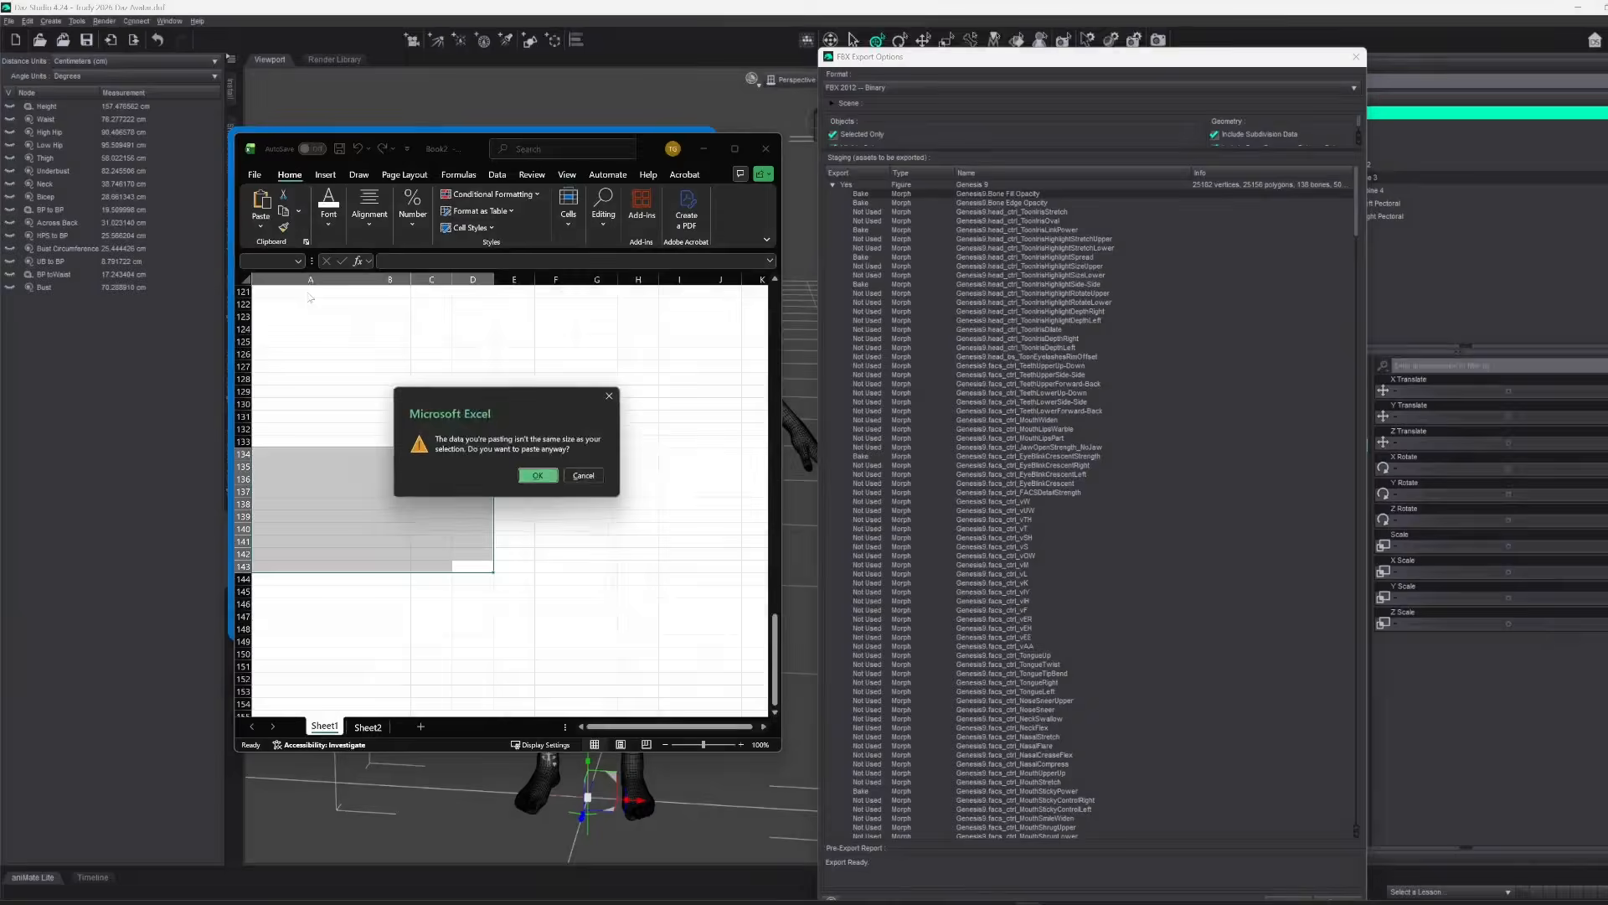
# Check how the pasted export status, type and morph name entries are arranged in column A
pyautogui.click(539, 474)
pyautogui.moveTo(298, 454); pyautogui.dragTo(297, 542)
pyautogui.moveTo(299, 449); pyautogui.dragTo(309, 308)
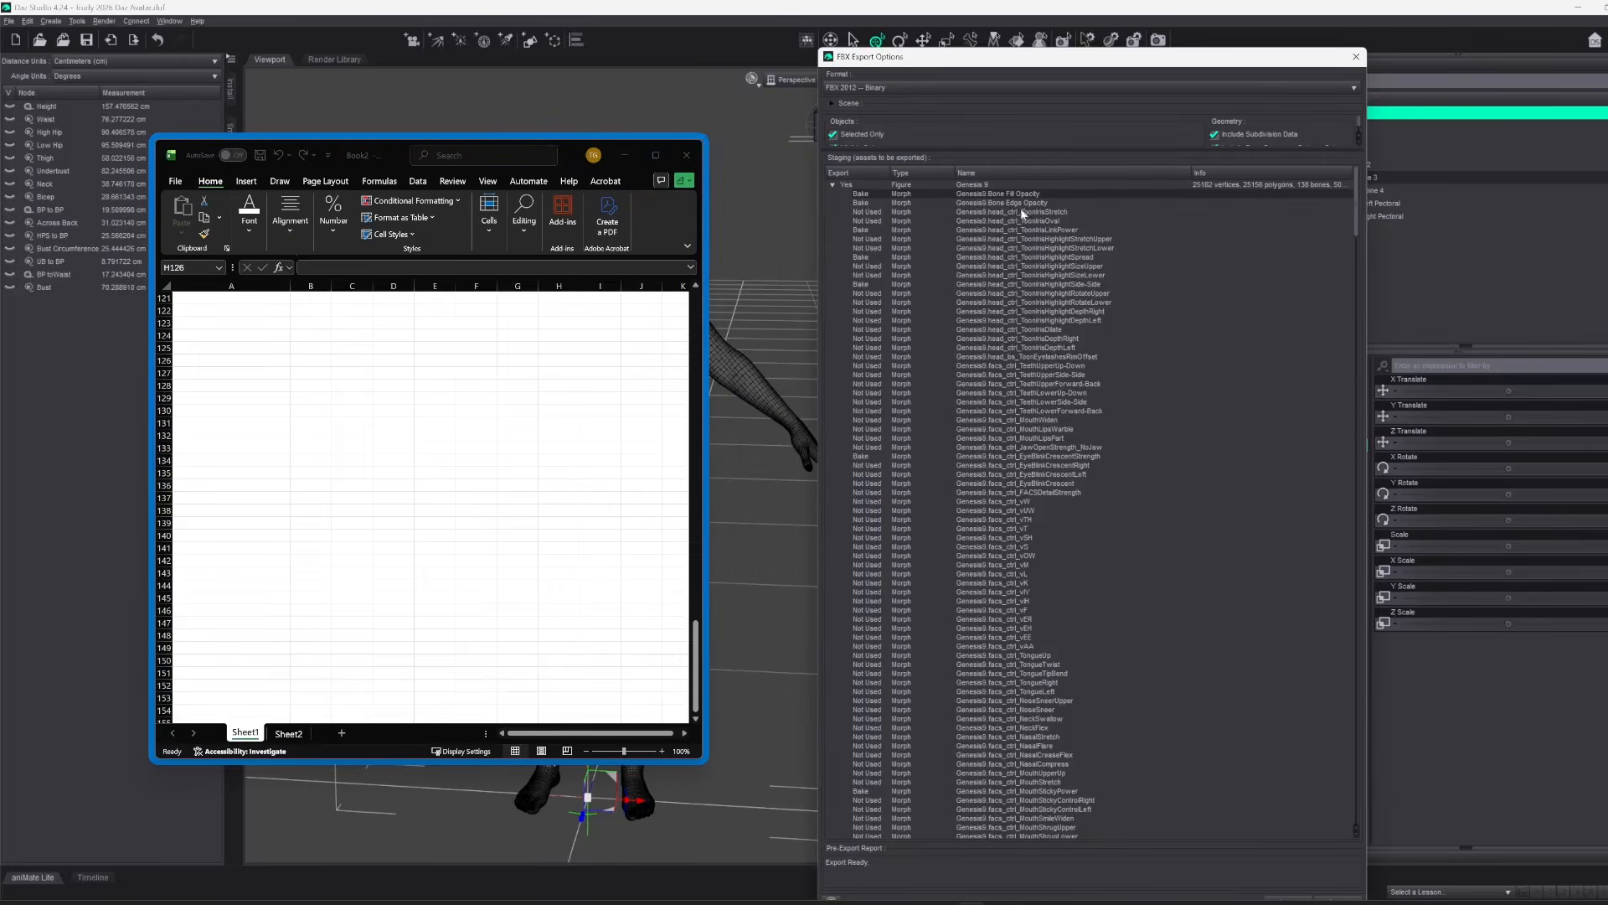
pyautogui.scroll(-10, 1022, 214)
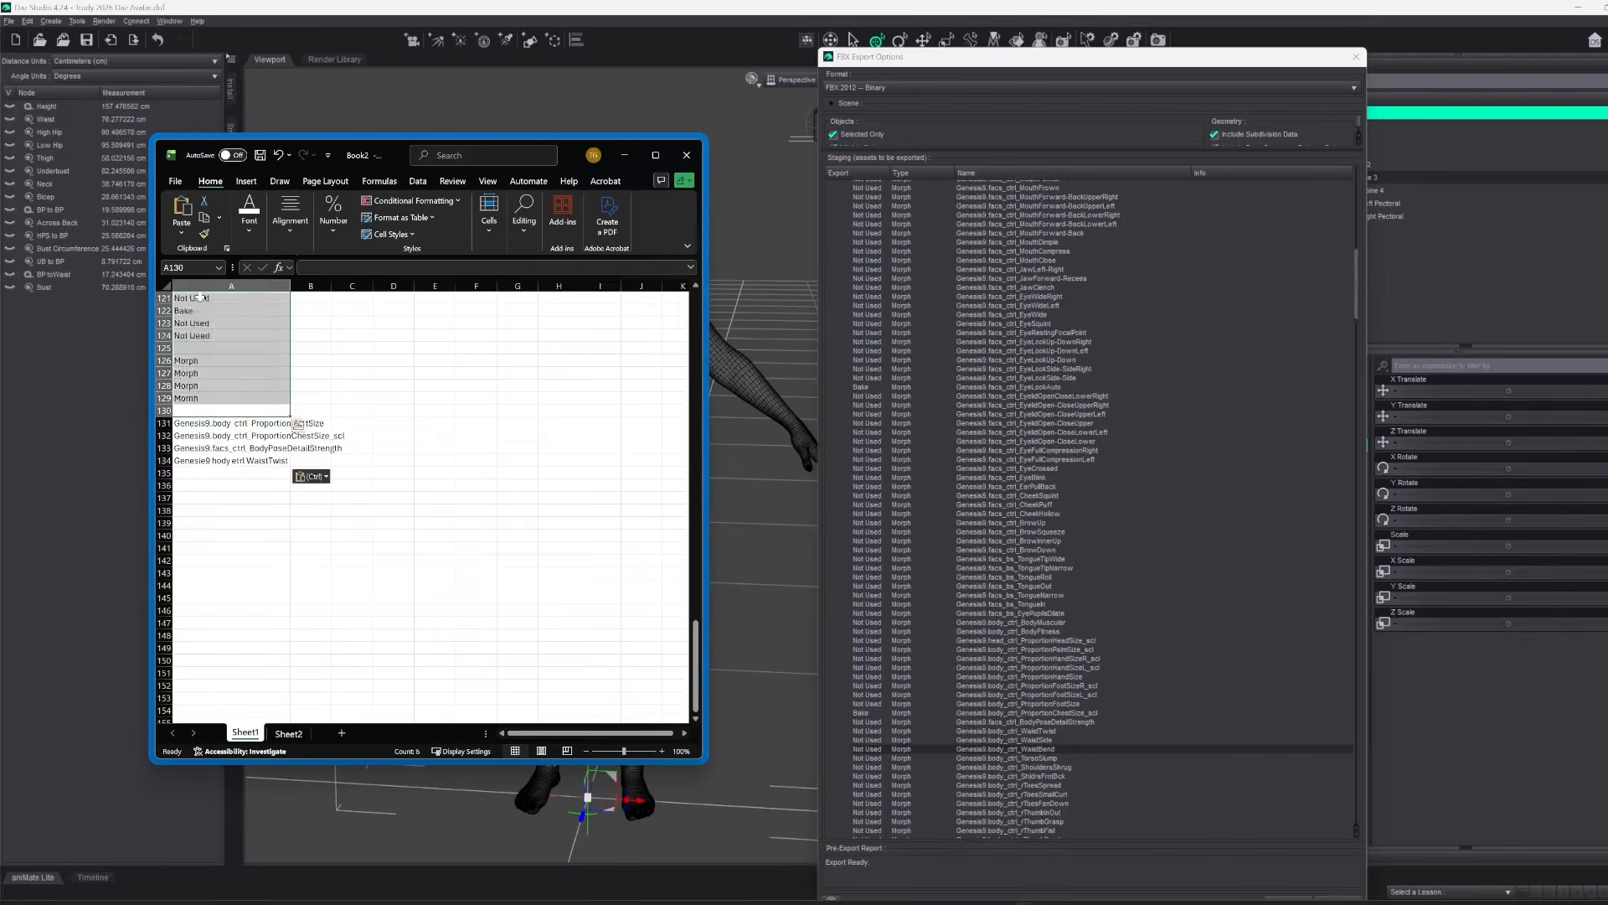
# Capture the text of further Genesis 9 body, pectoral and breast morph rows and collect only the morph names in column A of Sheet1
pyautogui.scroll(-10, 907, 596)
pyautogui.press('super+shift+s')
pyautogui.moveTo(838, 570); pyautogui.dragTo(1153, 615)
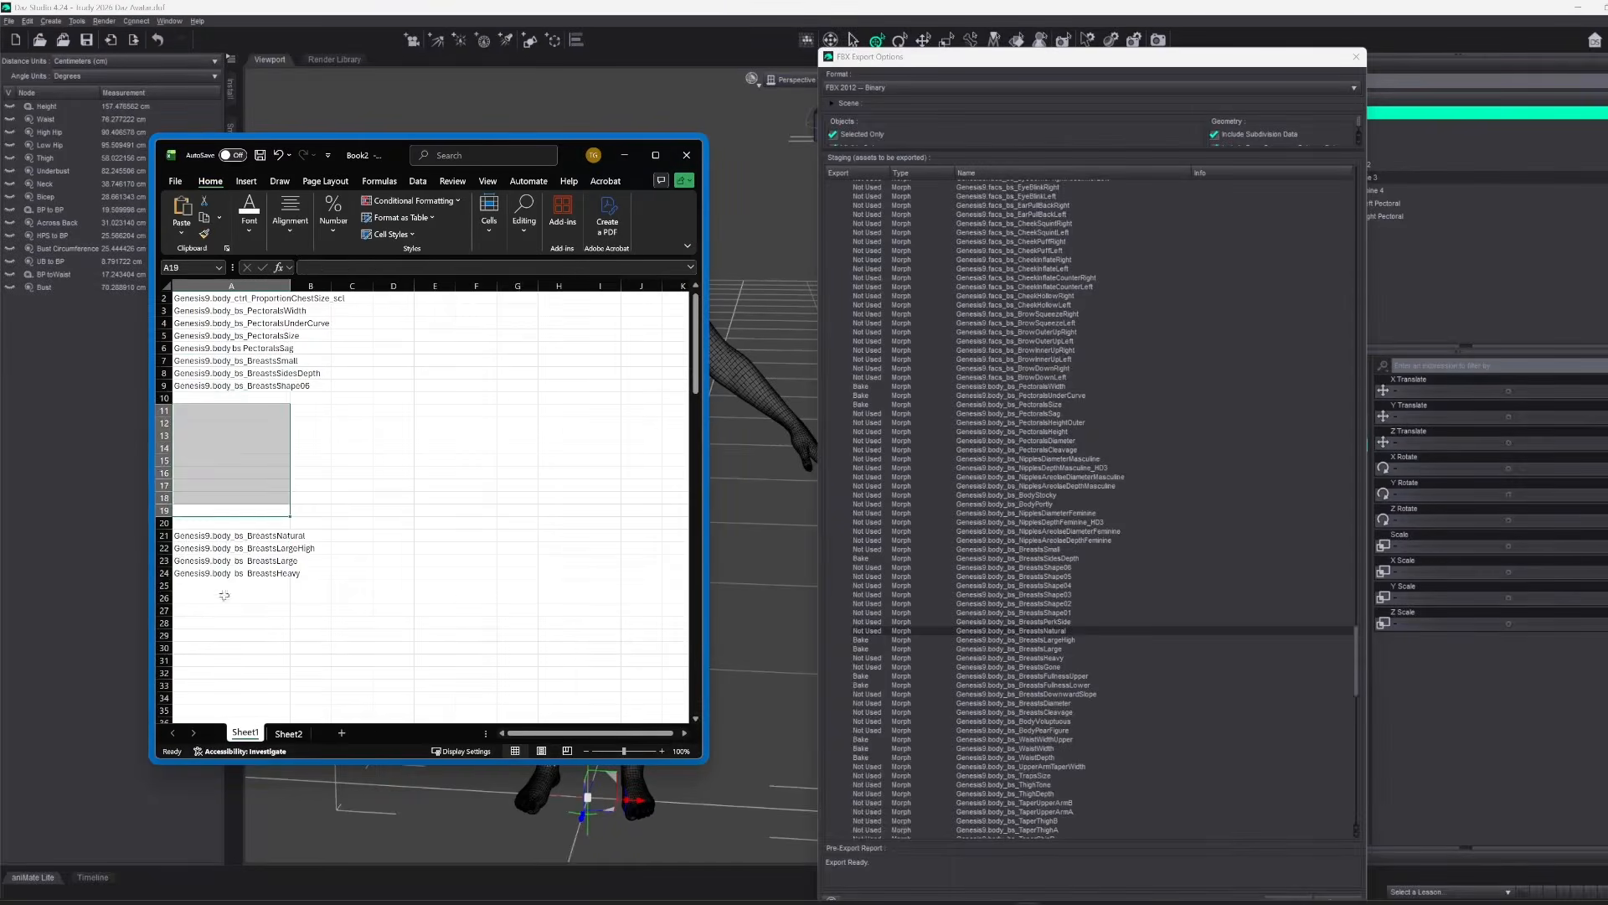
pyautogui.press('super+shift+s')
pyautogui.moveTo(827, 603); pyautogui.dragTo(1126, 839)
pyautogui.rightClick(226, 373)
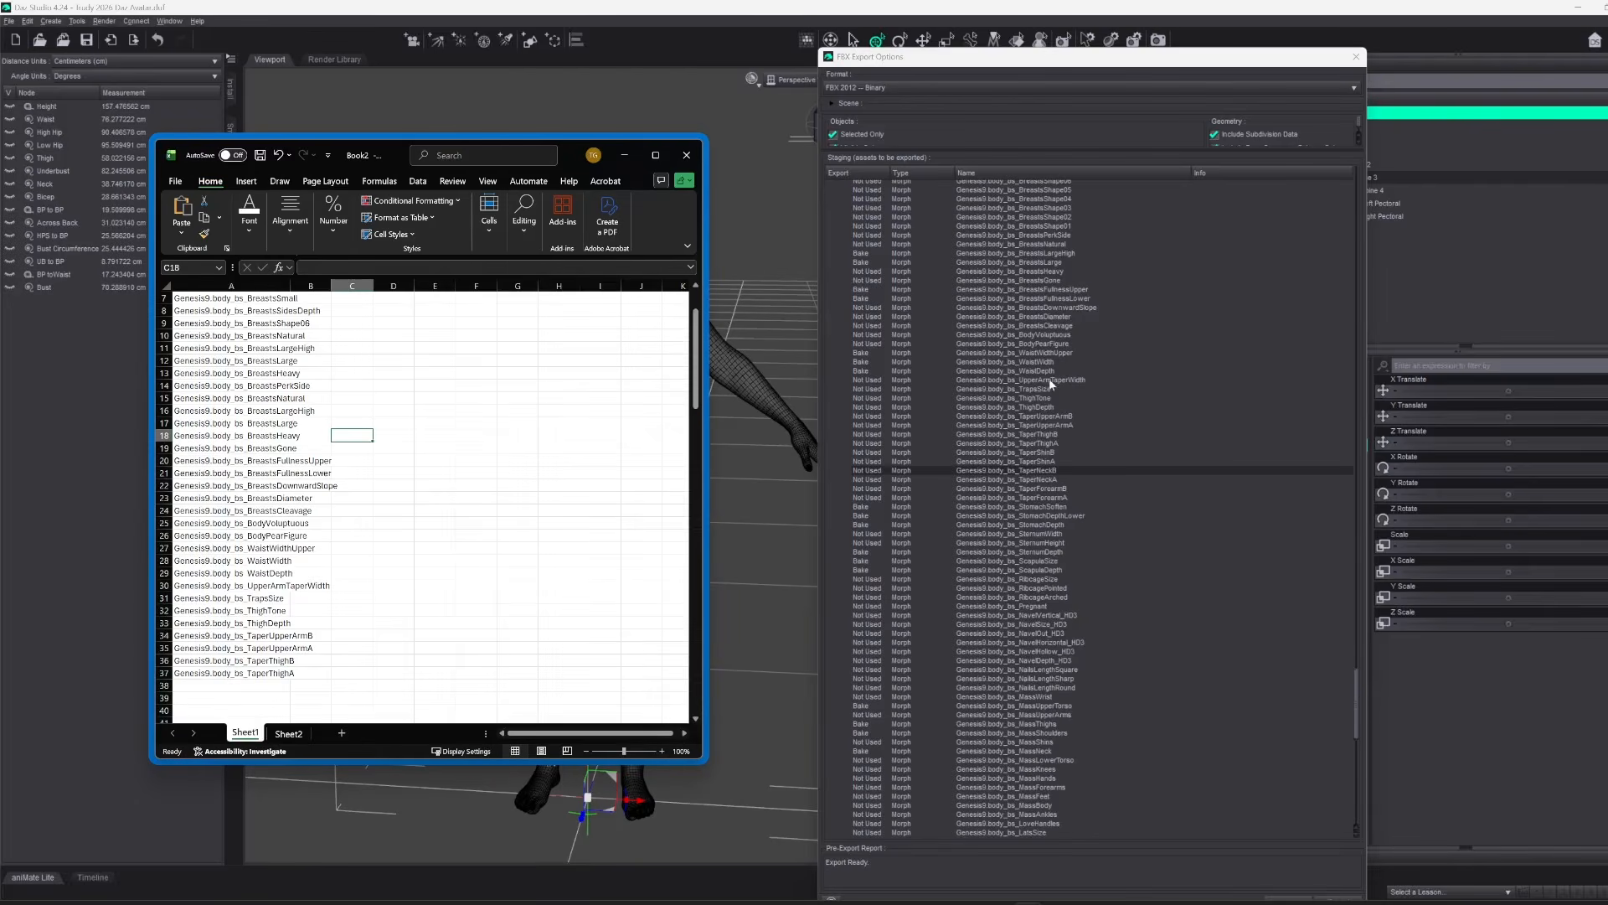
pyautogui.press('super+shift+s')
pyautogui.moveTo(838, 438); pyautogui.dragTo(1020, 514)
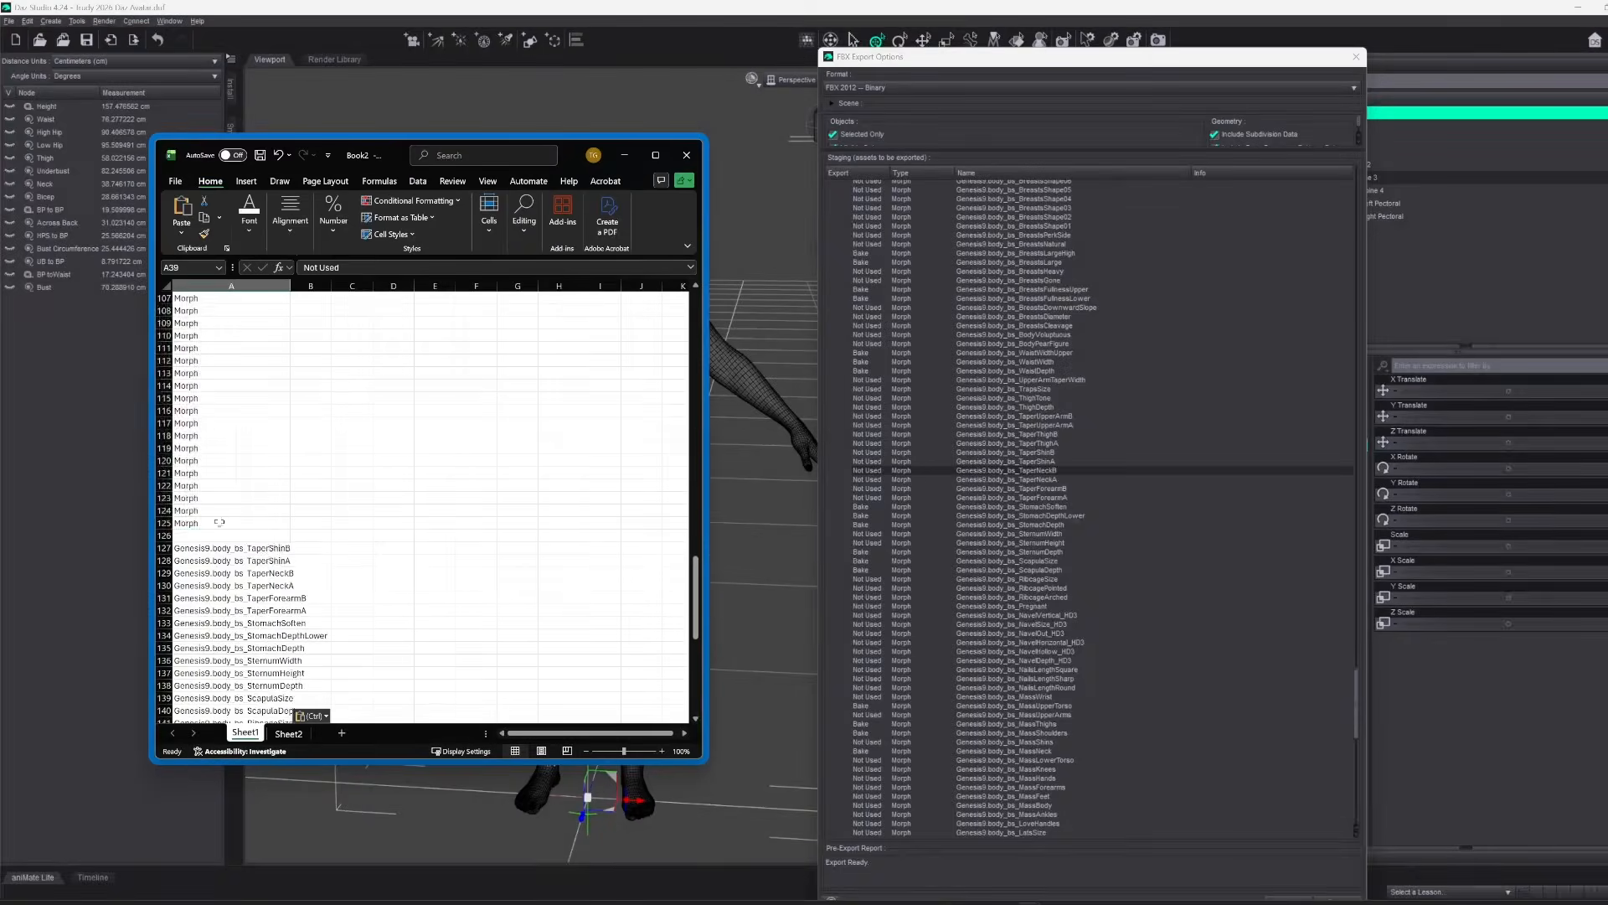
pyautogui.scroll(-10, 1033, 268)
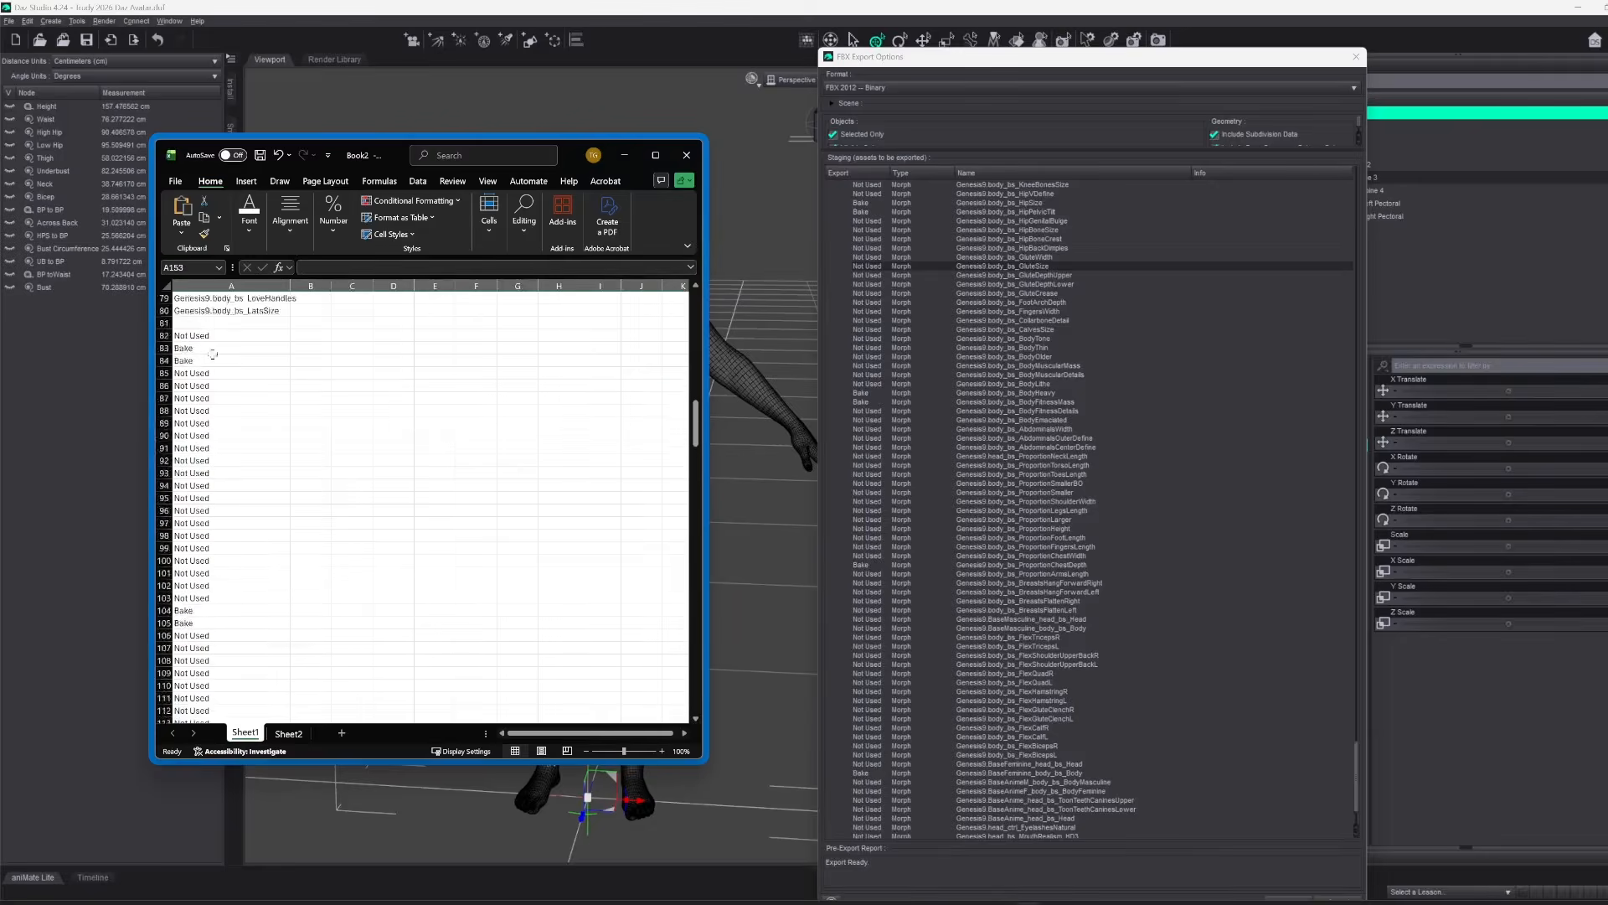
# Fill column B with Export beside the morph names and open the workbook's file options for saving
pyautogui.click(182, 233)
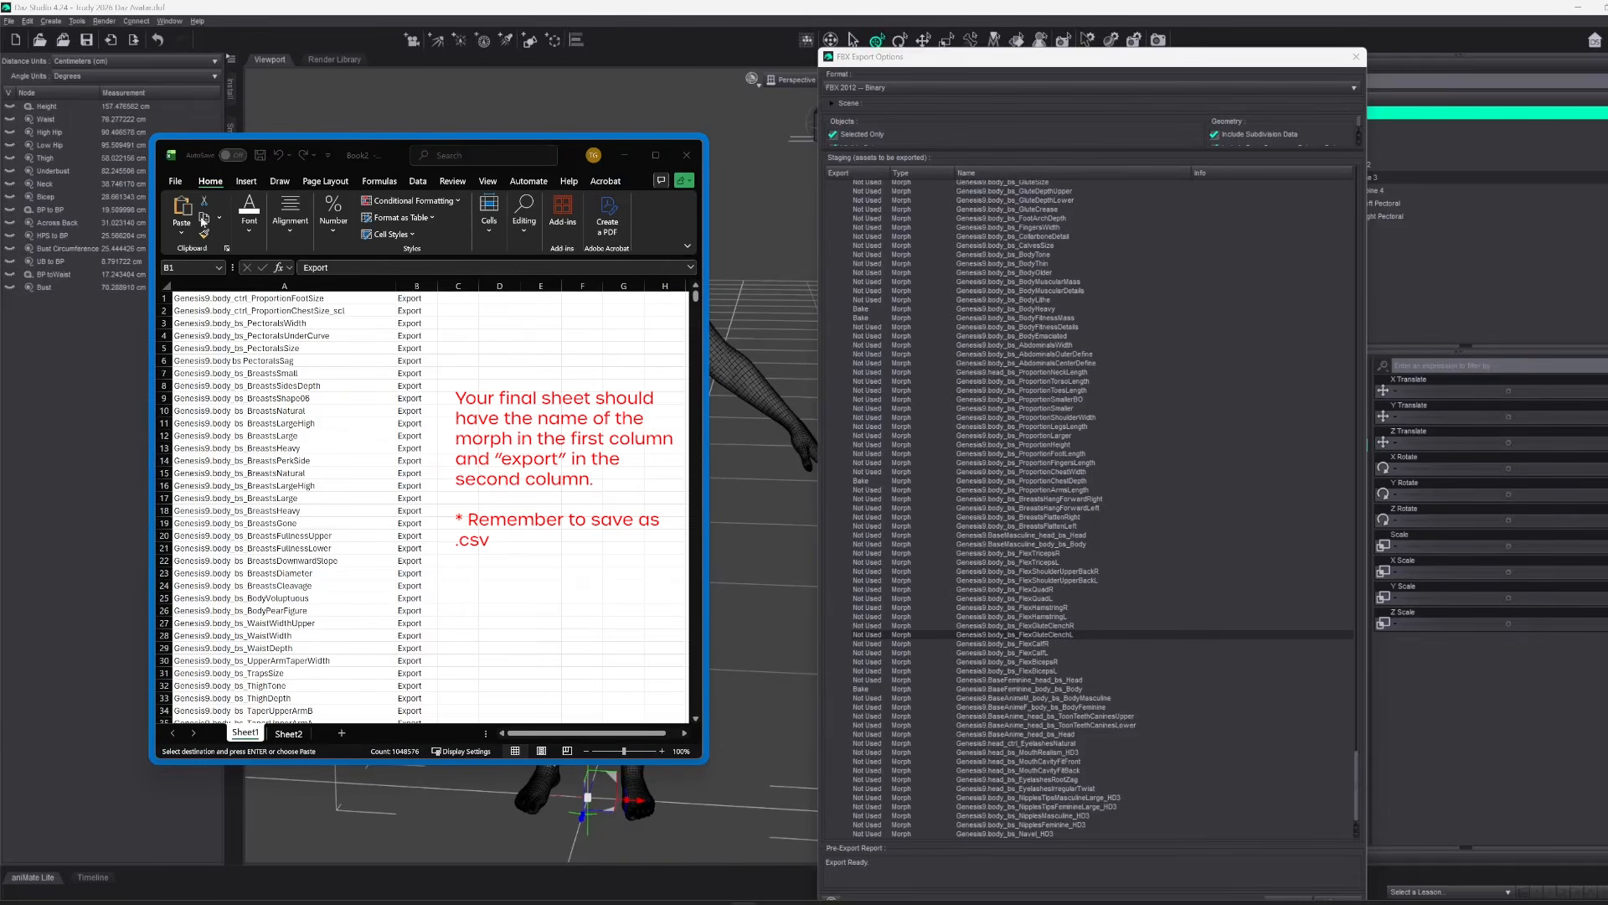
pyautogui.click(178, 183)
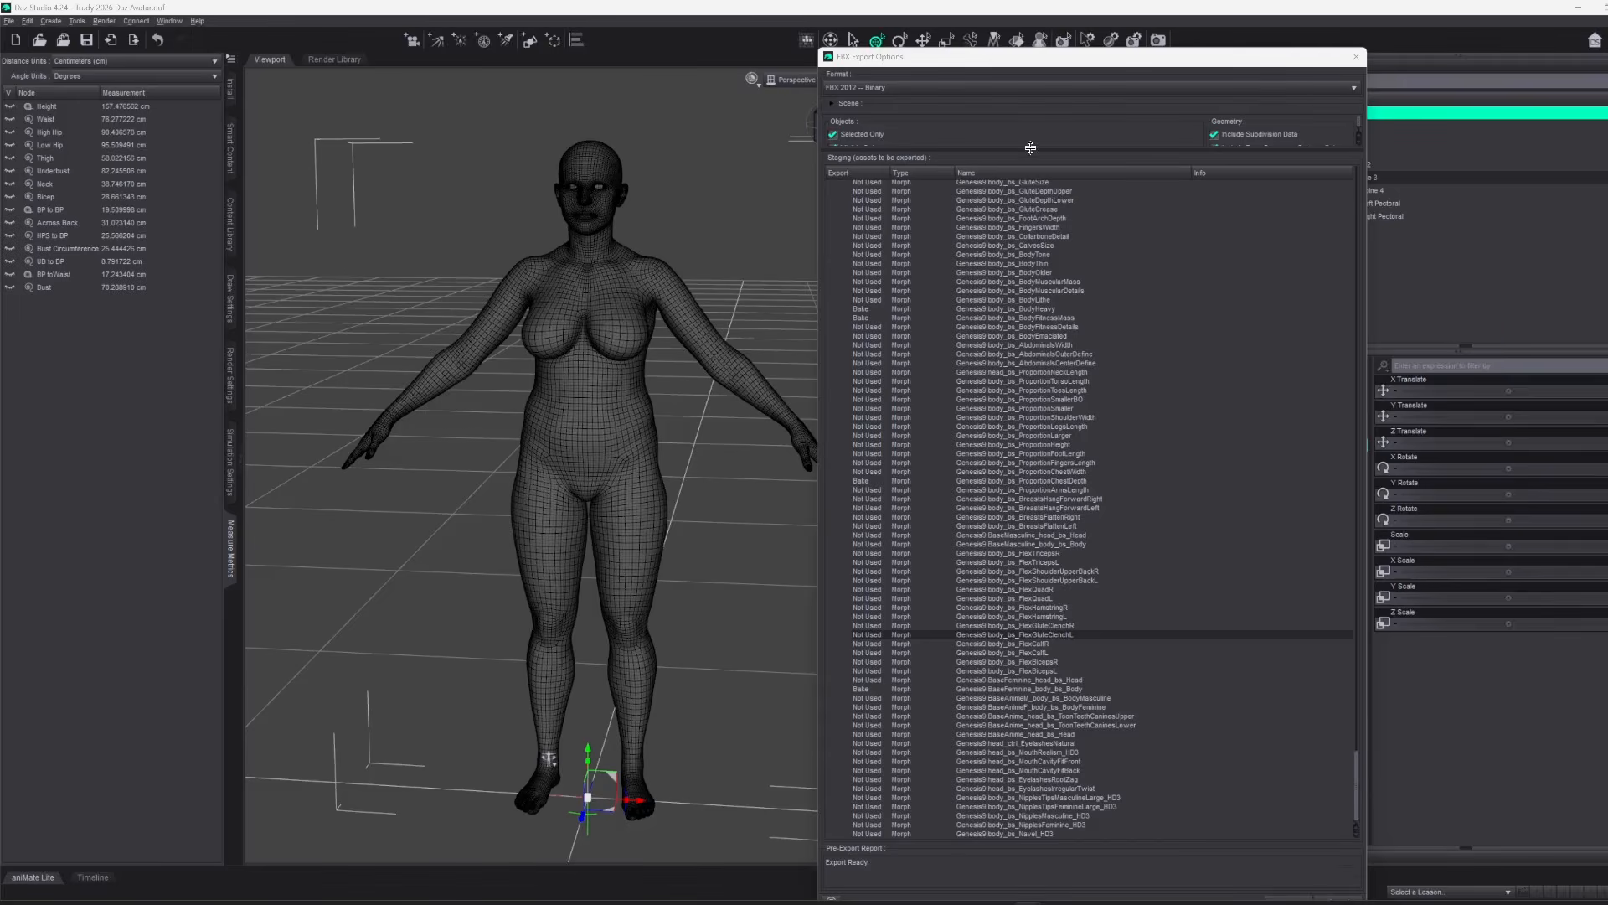
# Reveal the full FBX export options in Daz Studio, load the morph name list into the Export Rules, and accept the rules
pyautogui.moveTo(1030, 148); pyautogui.dragTo(1051, 399)
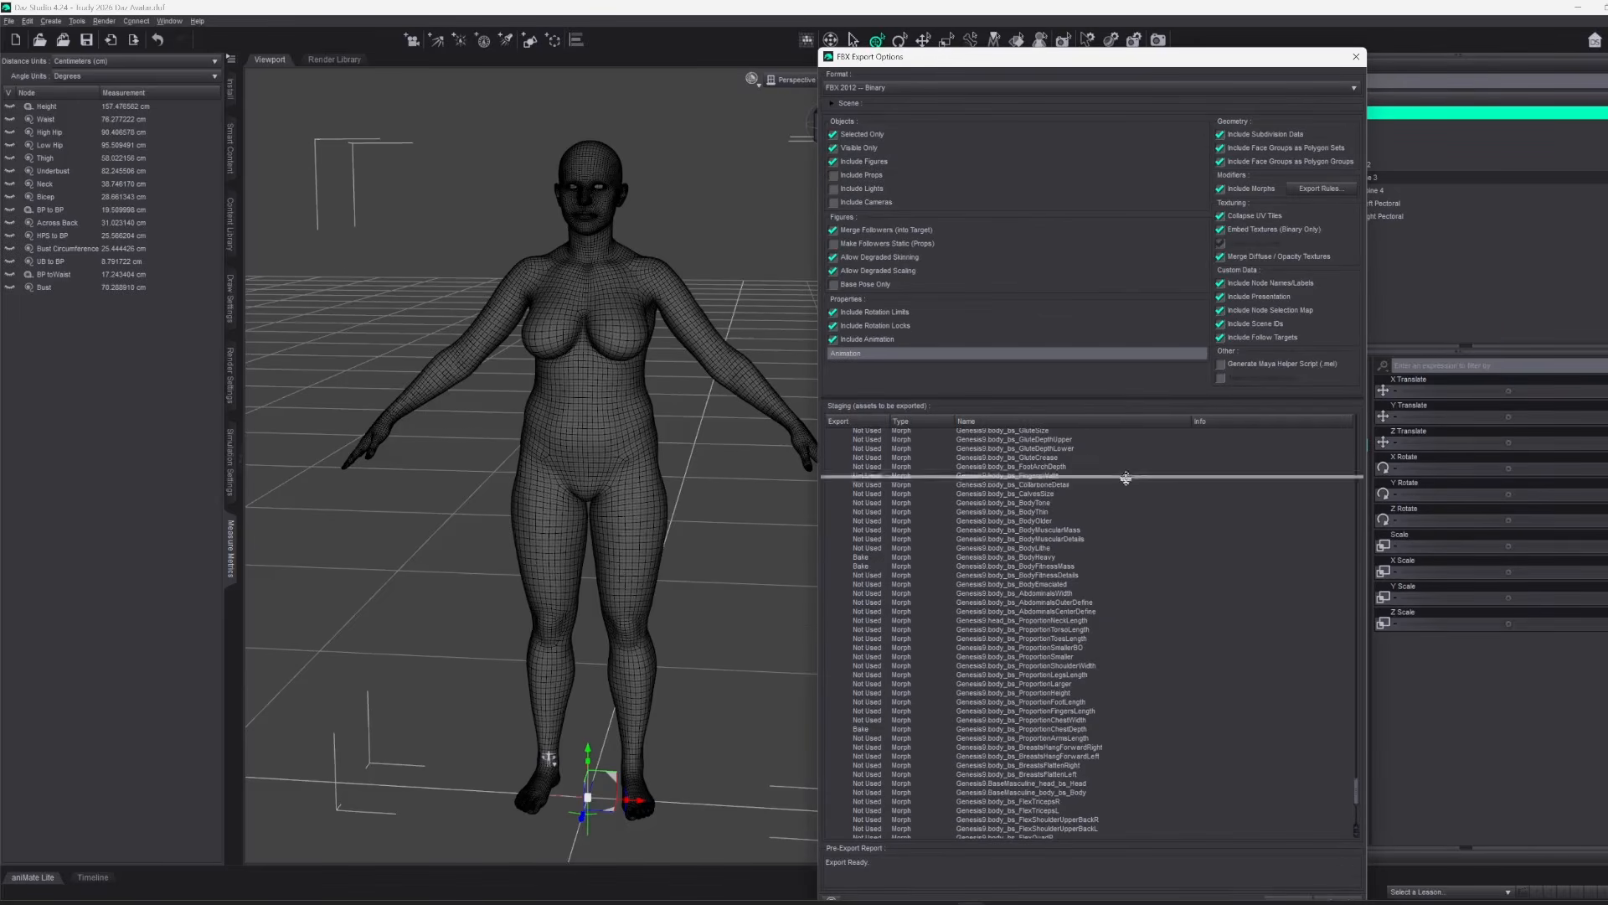
pyautogui.moveTo(1126, 449); pyautogui.dragTo(1130, 494)
pyautogui.click(1321, 188)
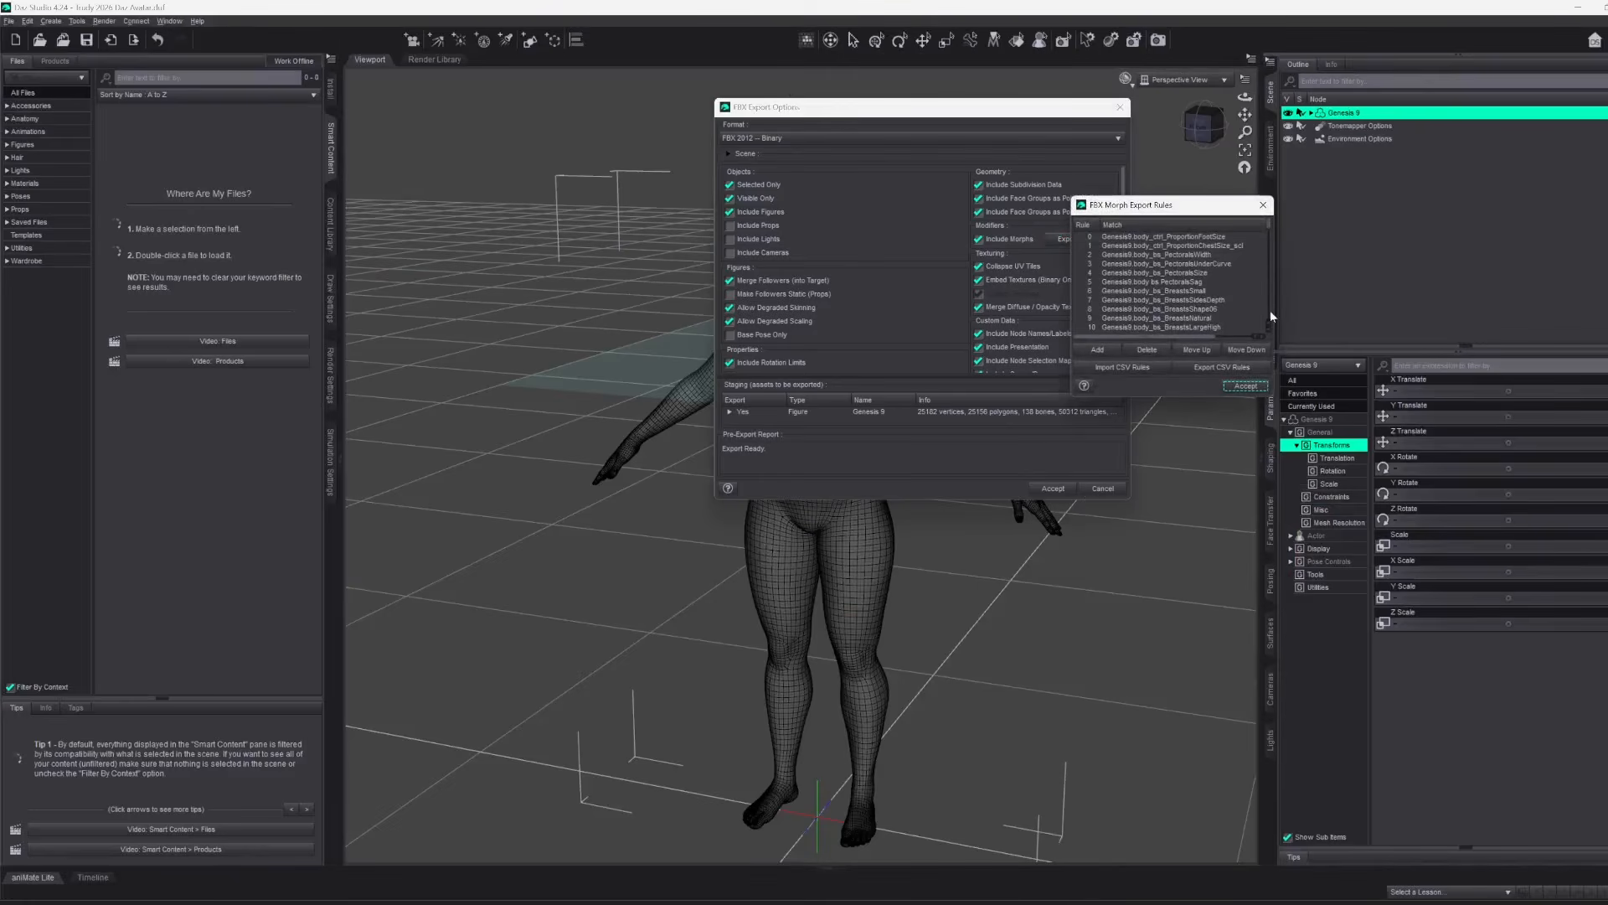
pyautogui.click(1245, 386)
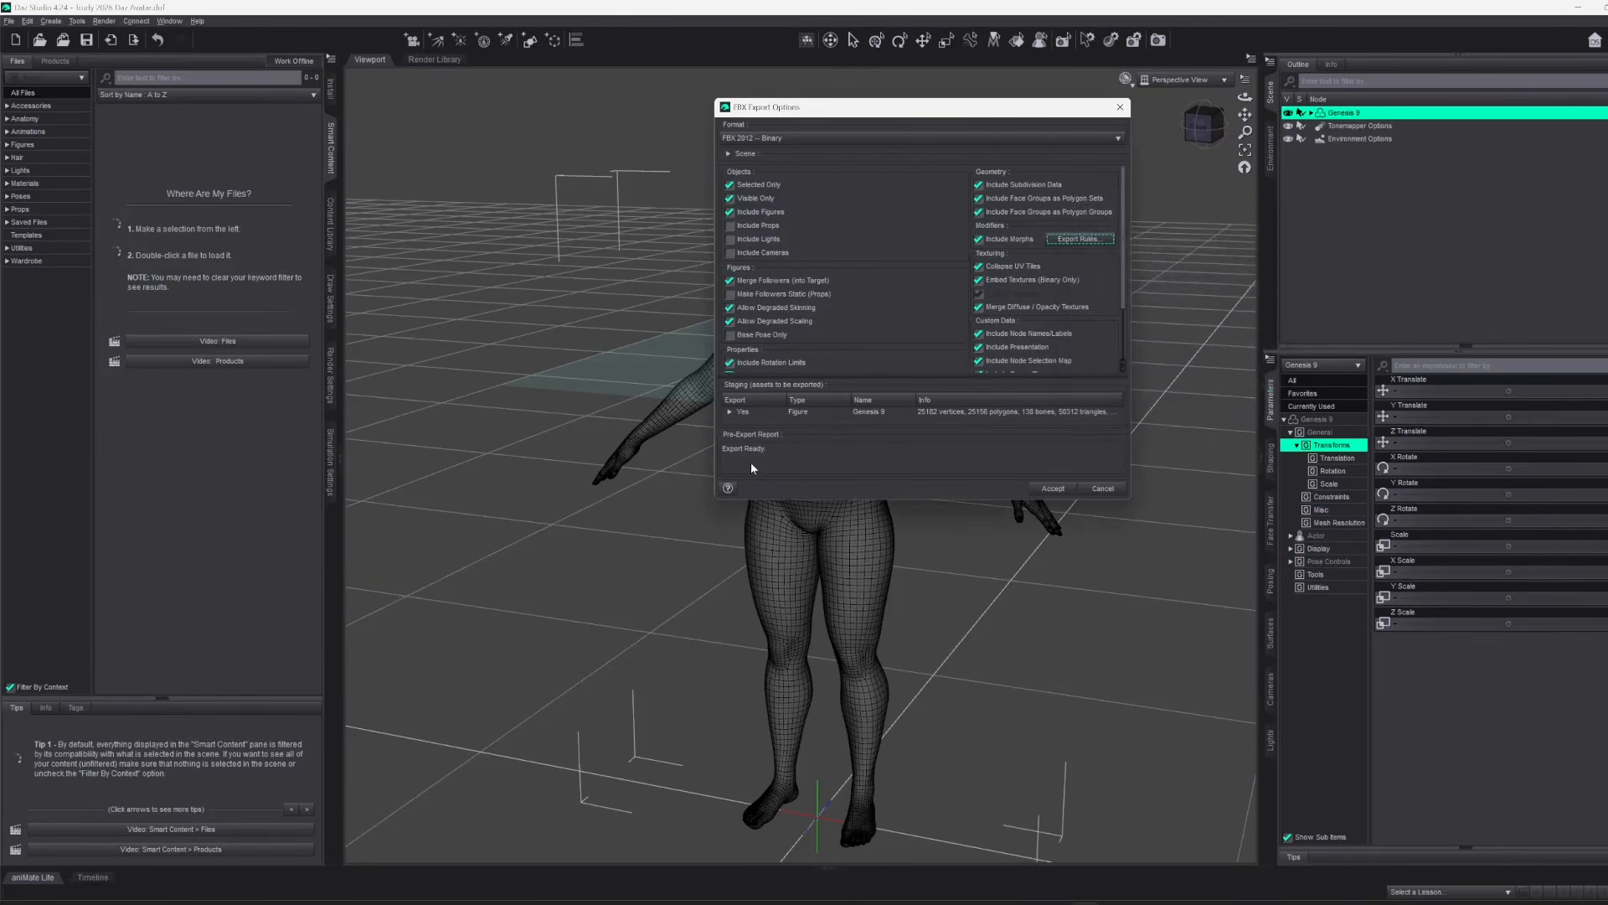
# Enlarge the staging list, expand Genesis 9 to check which morphs are included, and accept the FBX export
pyautogui.moveTo(764, 494); pyautogui.dragTo(764, 717)
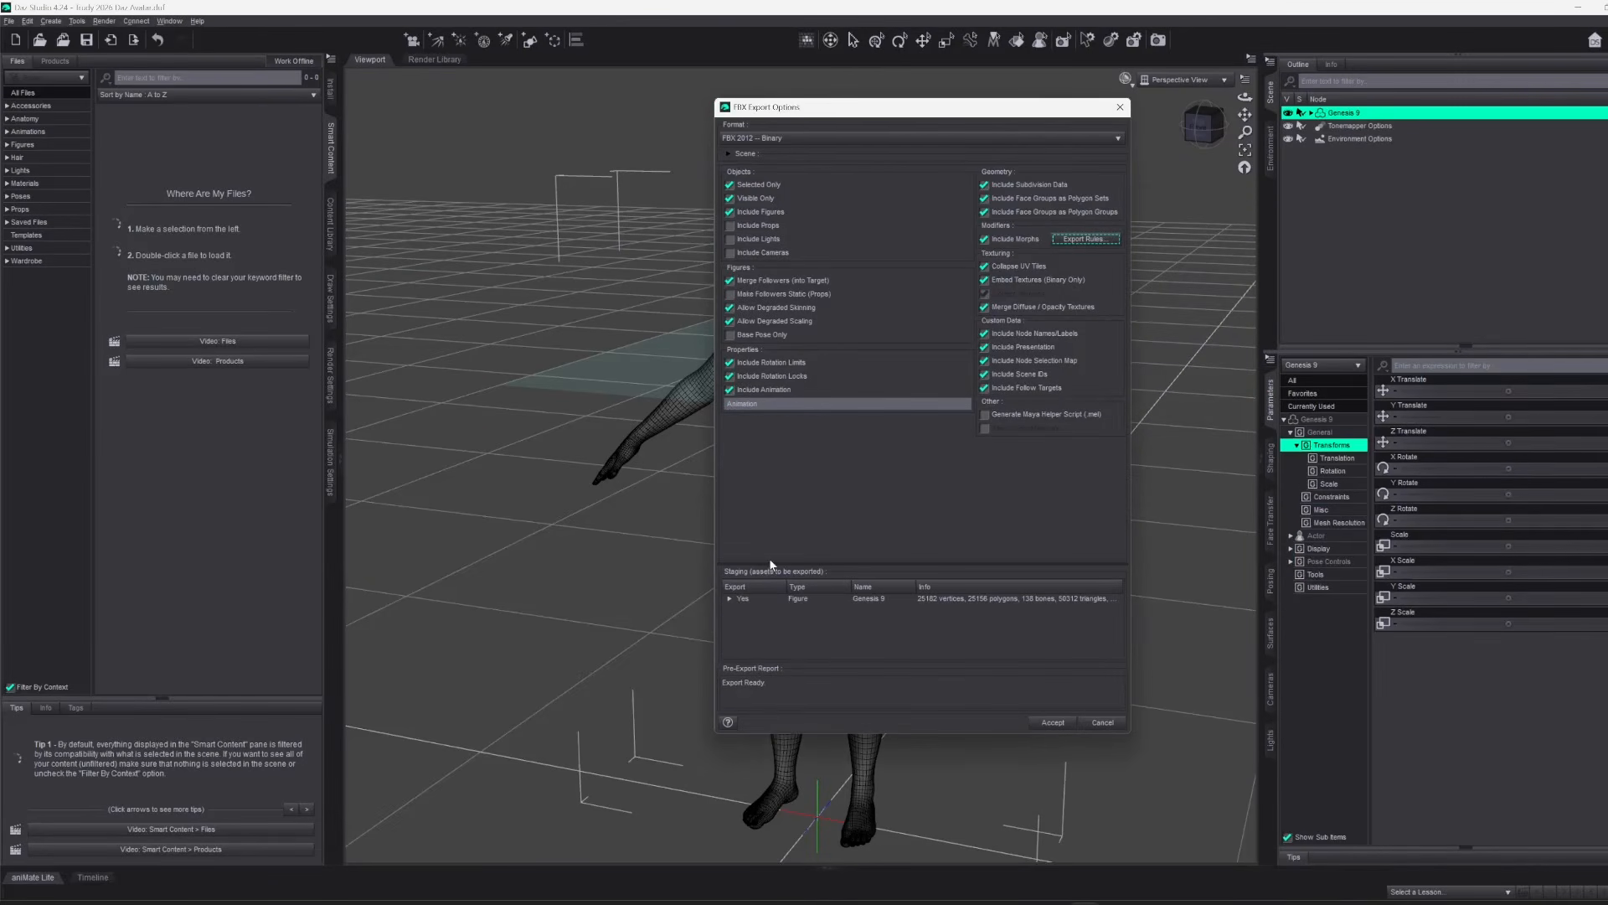
pyautogui.moveTo(766, 562); pyautogui.dragTo(767, 429)
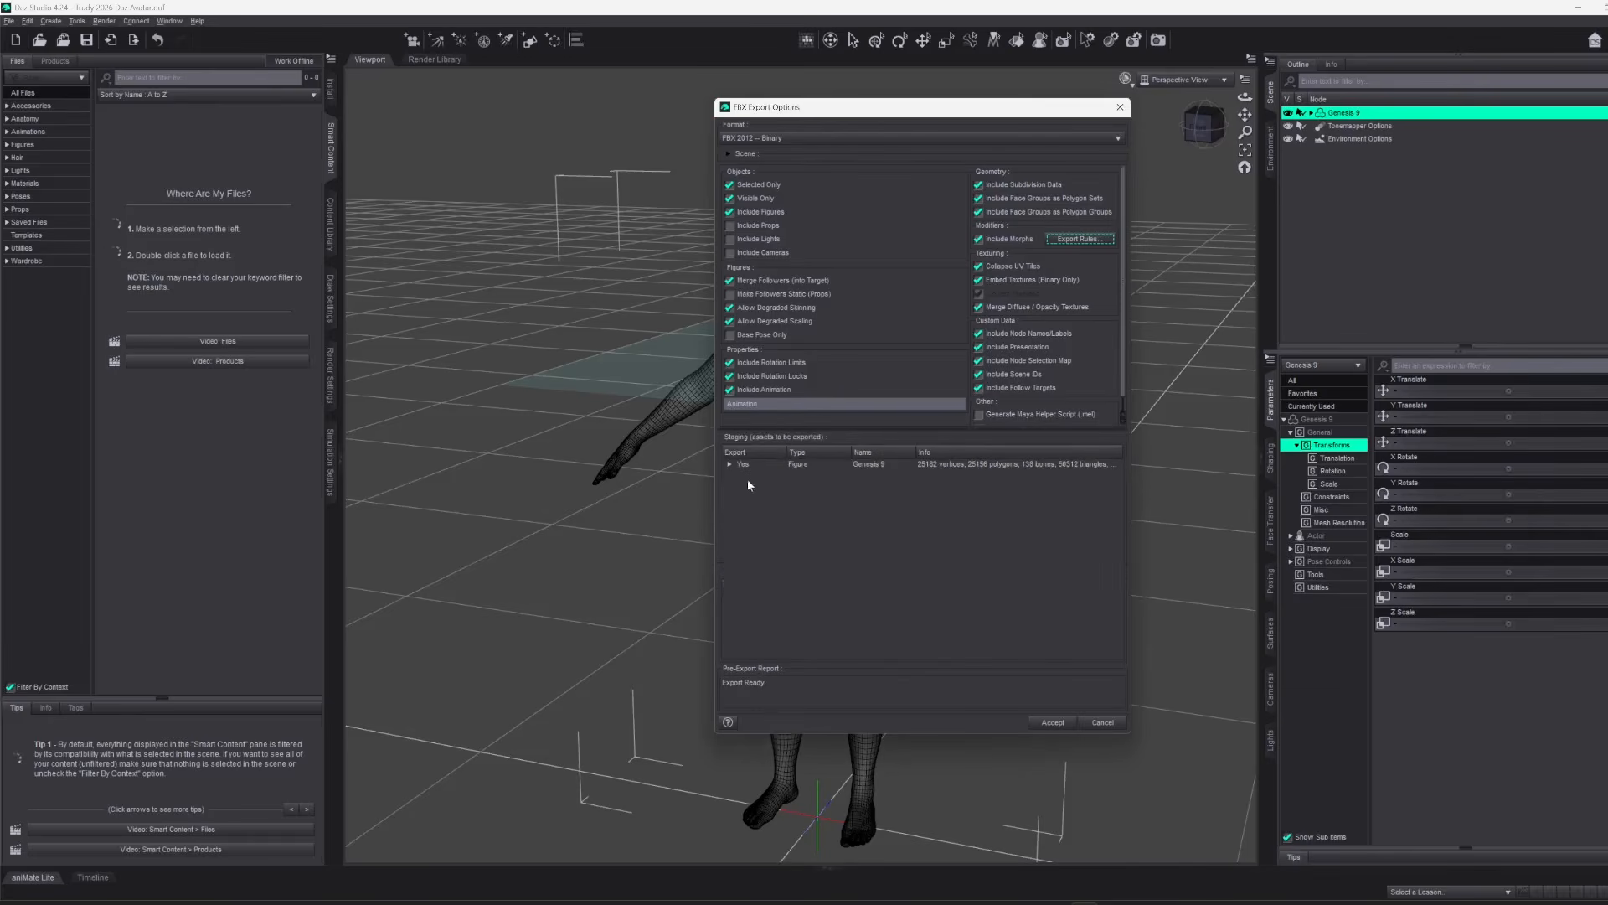
pyautogui.click(729, 466)
pyautogui.scroll(-10, 806, 496)
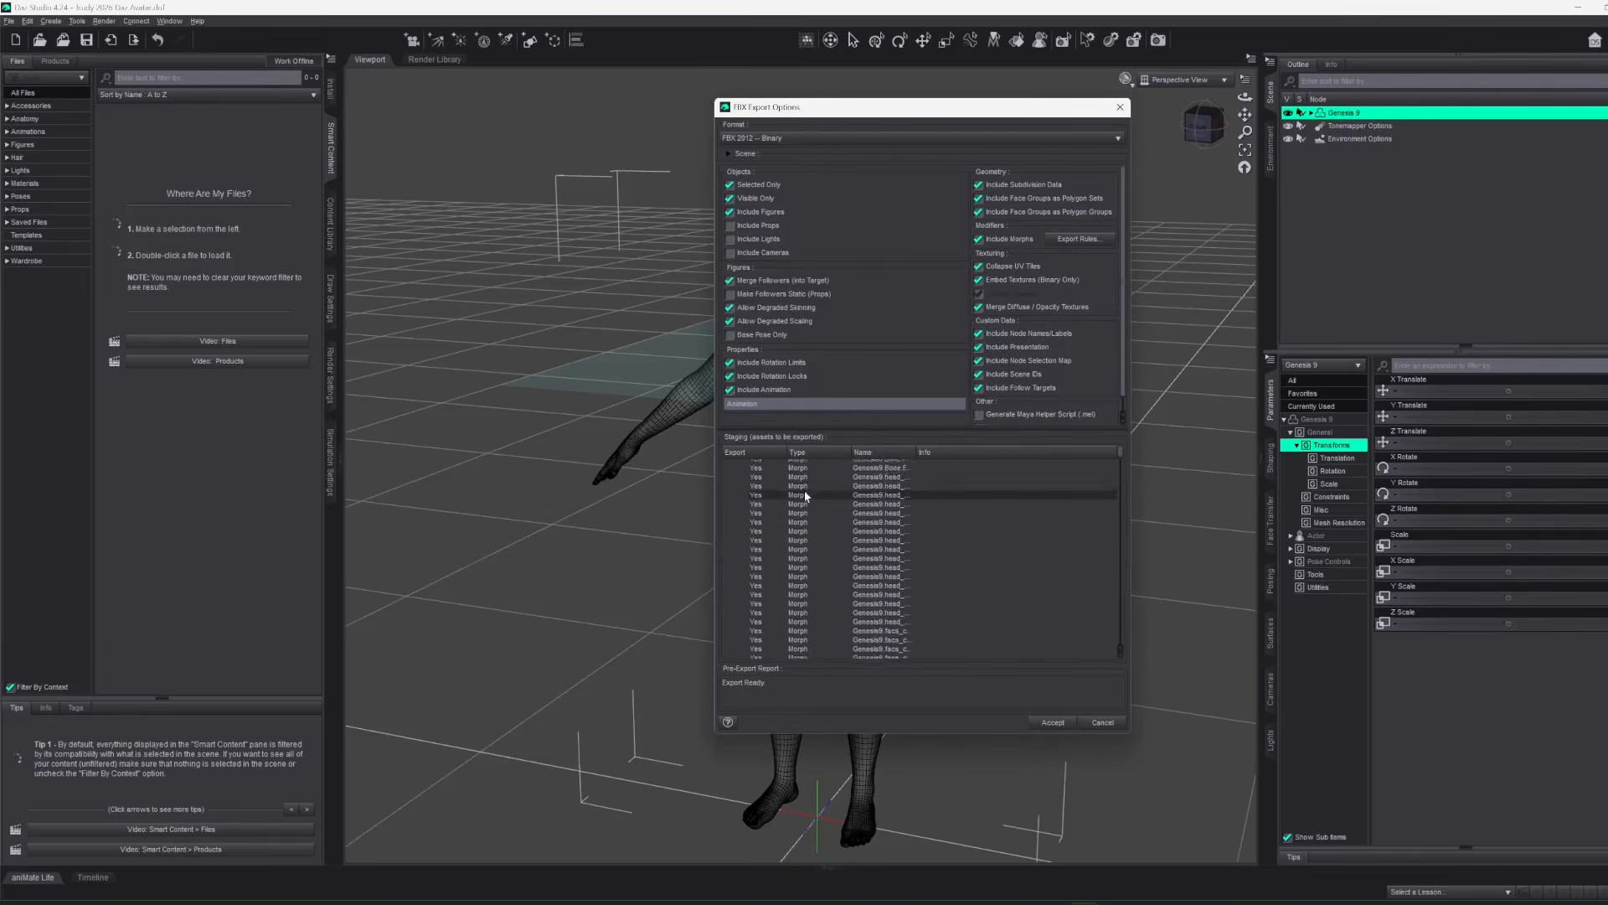
pyautogui.scroll(-5, 804, 490)
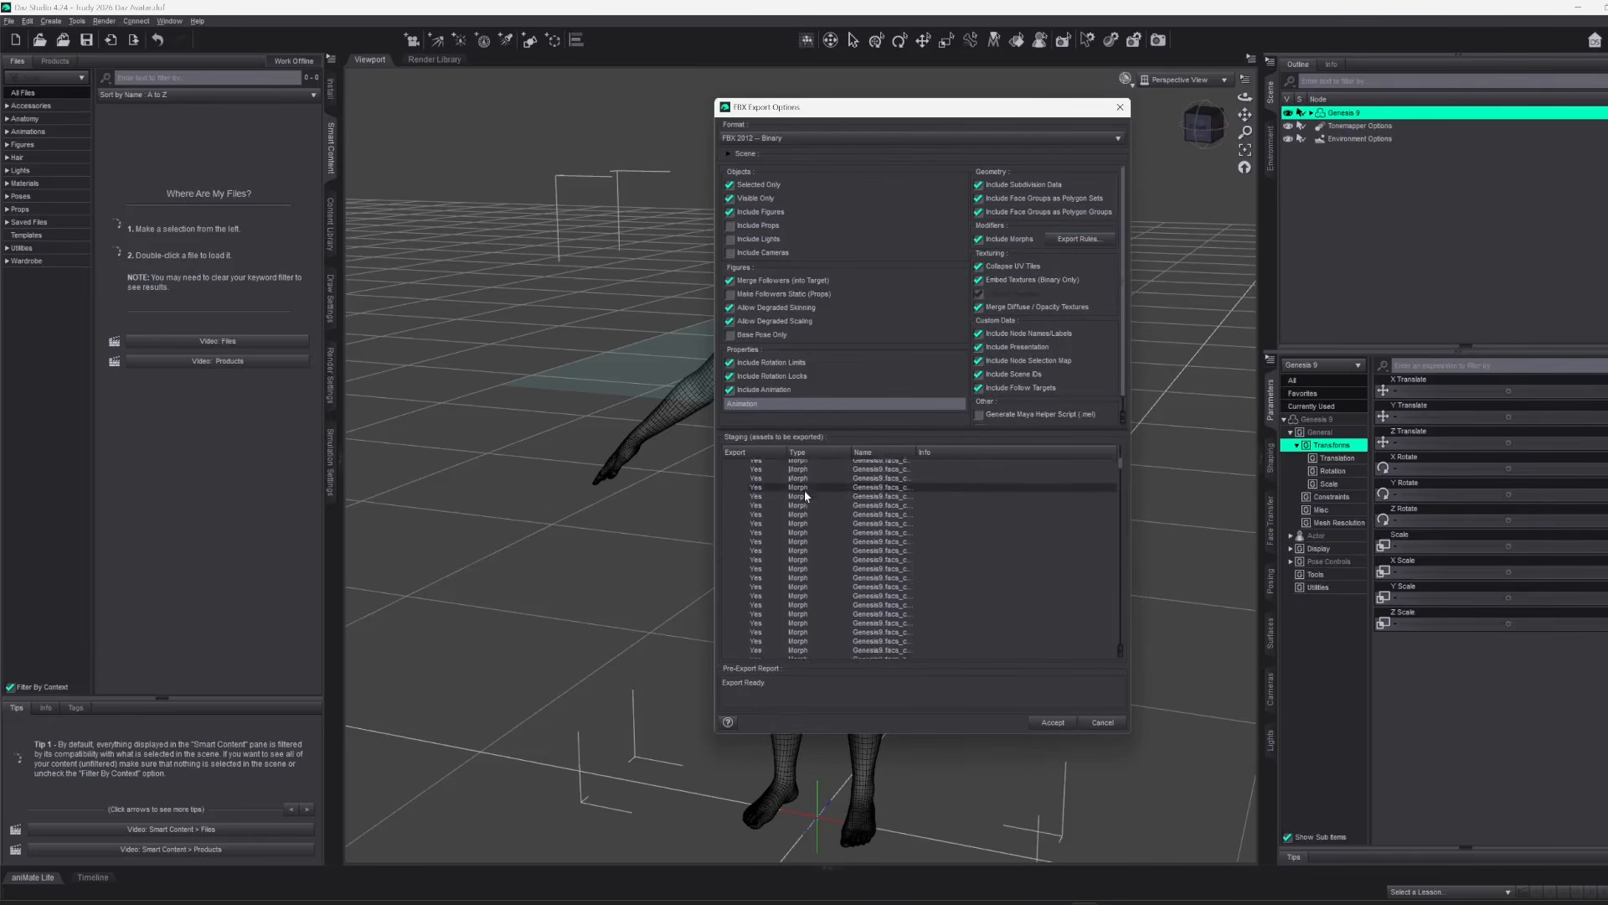
pyautogui.click(1055, 721)
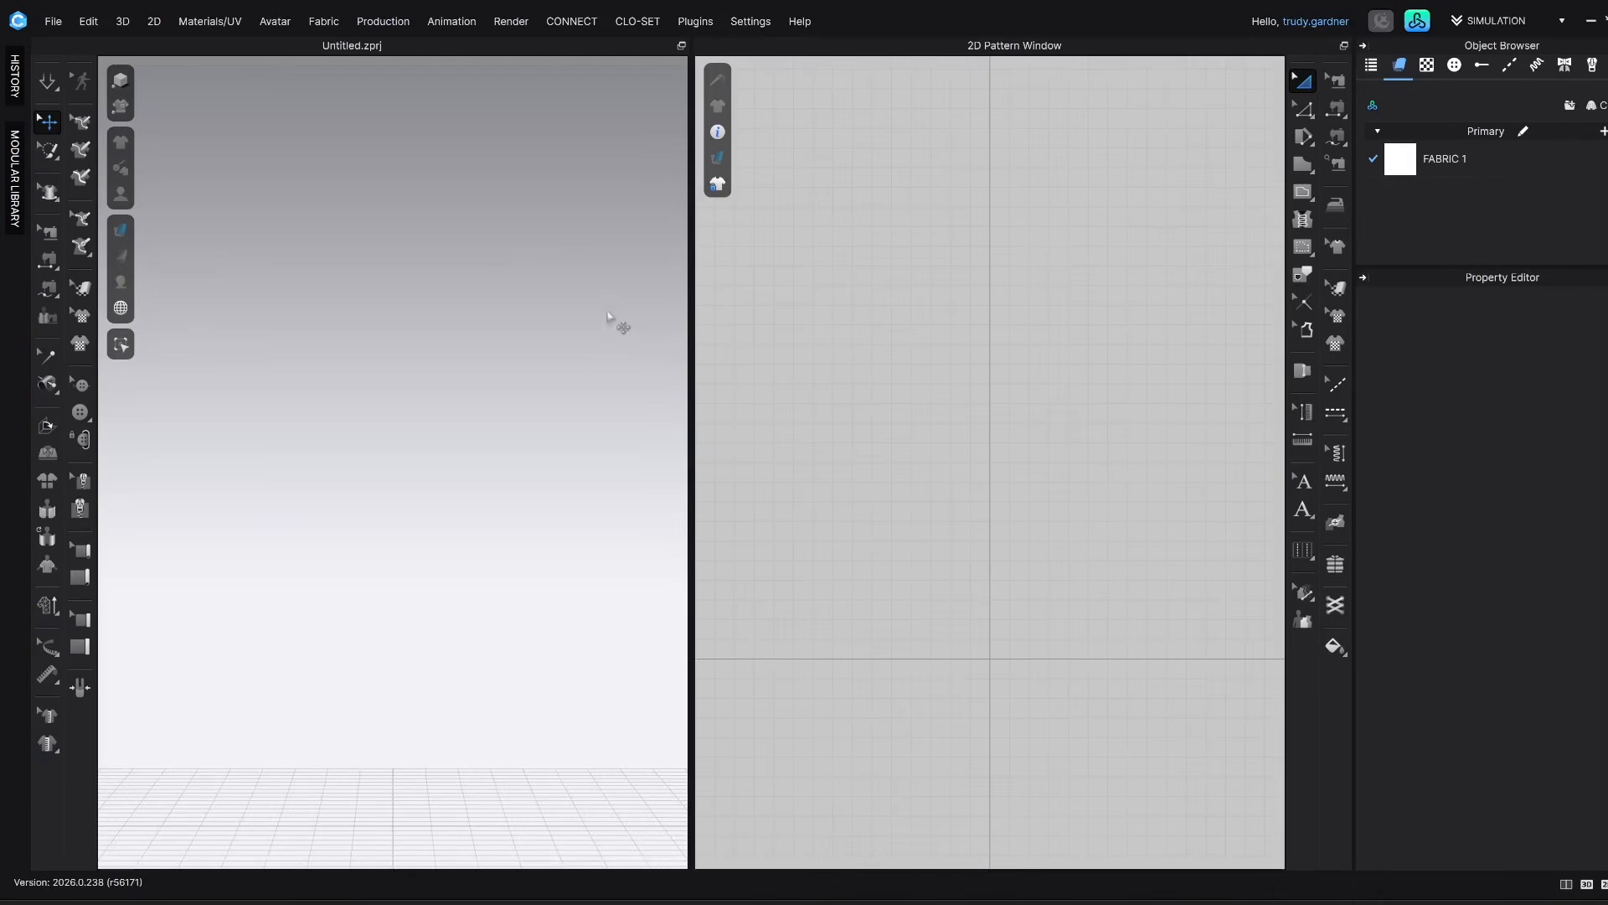
# In CLO, import the FBX with load type Open, object type Avatar, unit cm (DAZ Studio), scale 100%, and automatic arrangement points and fitting suit
pyautogui.click(51, 27)
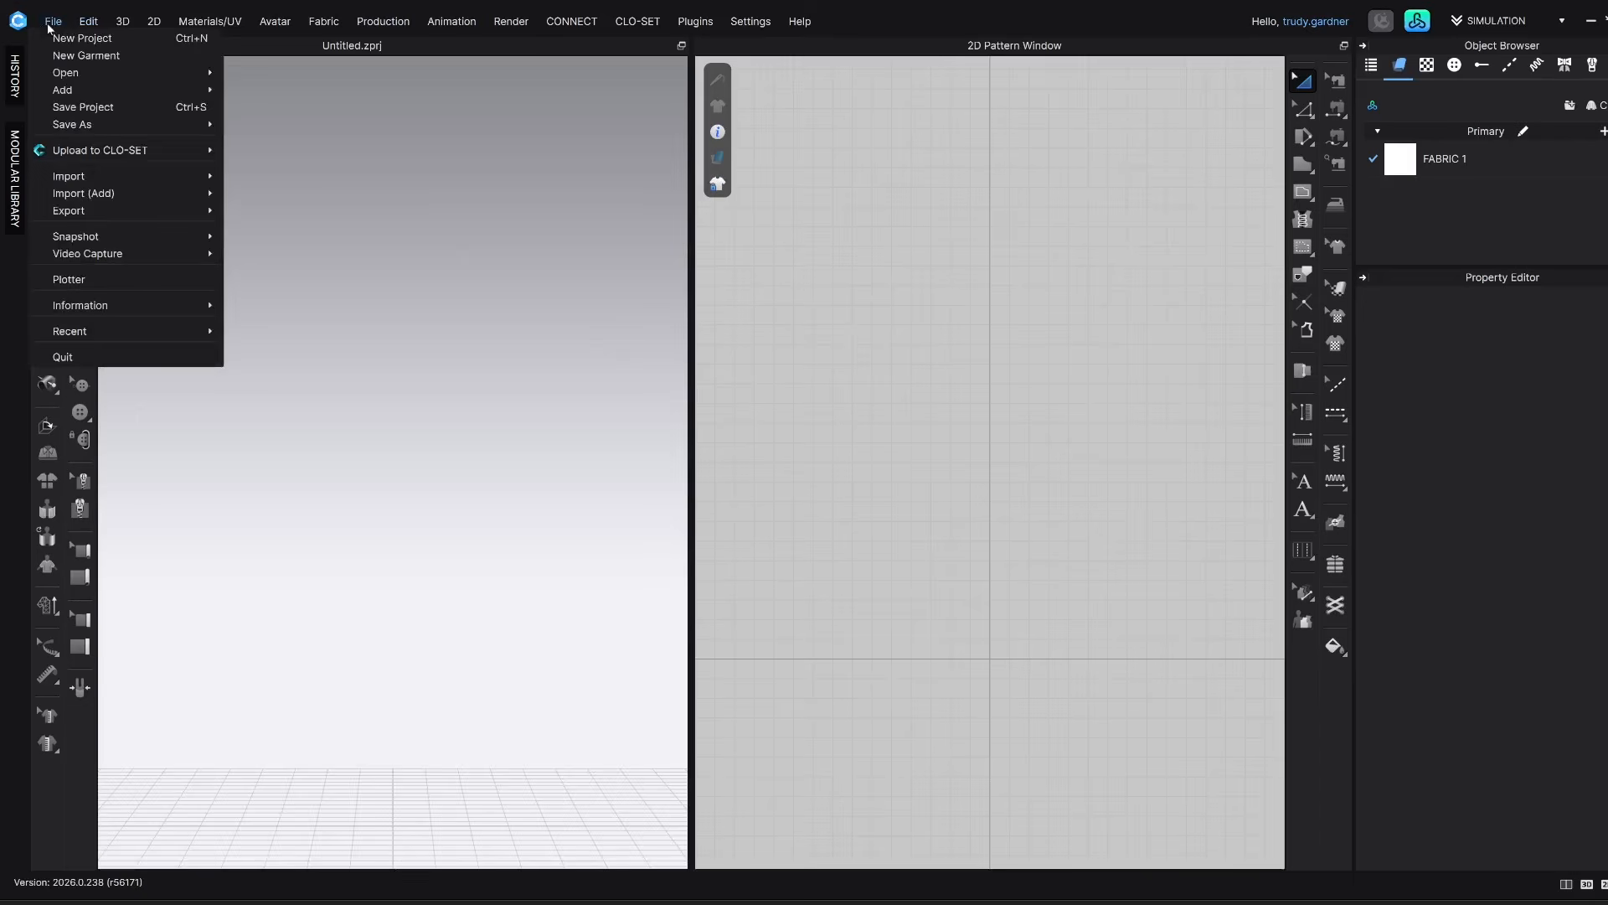
pyautogui.moveTo(74, 178)
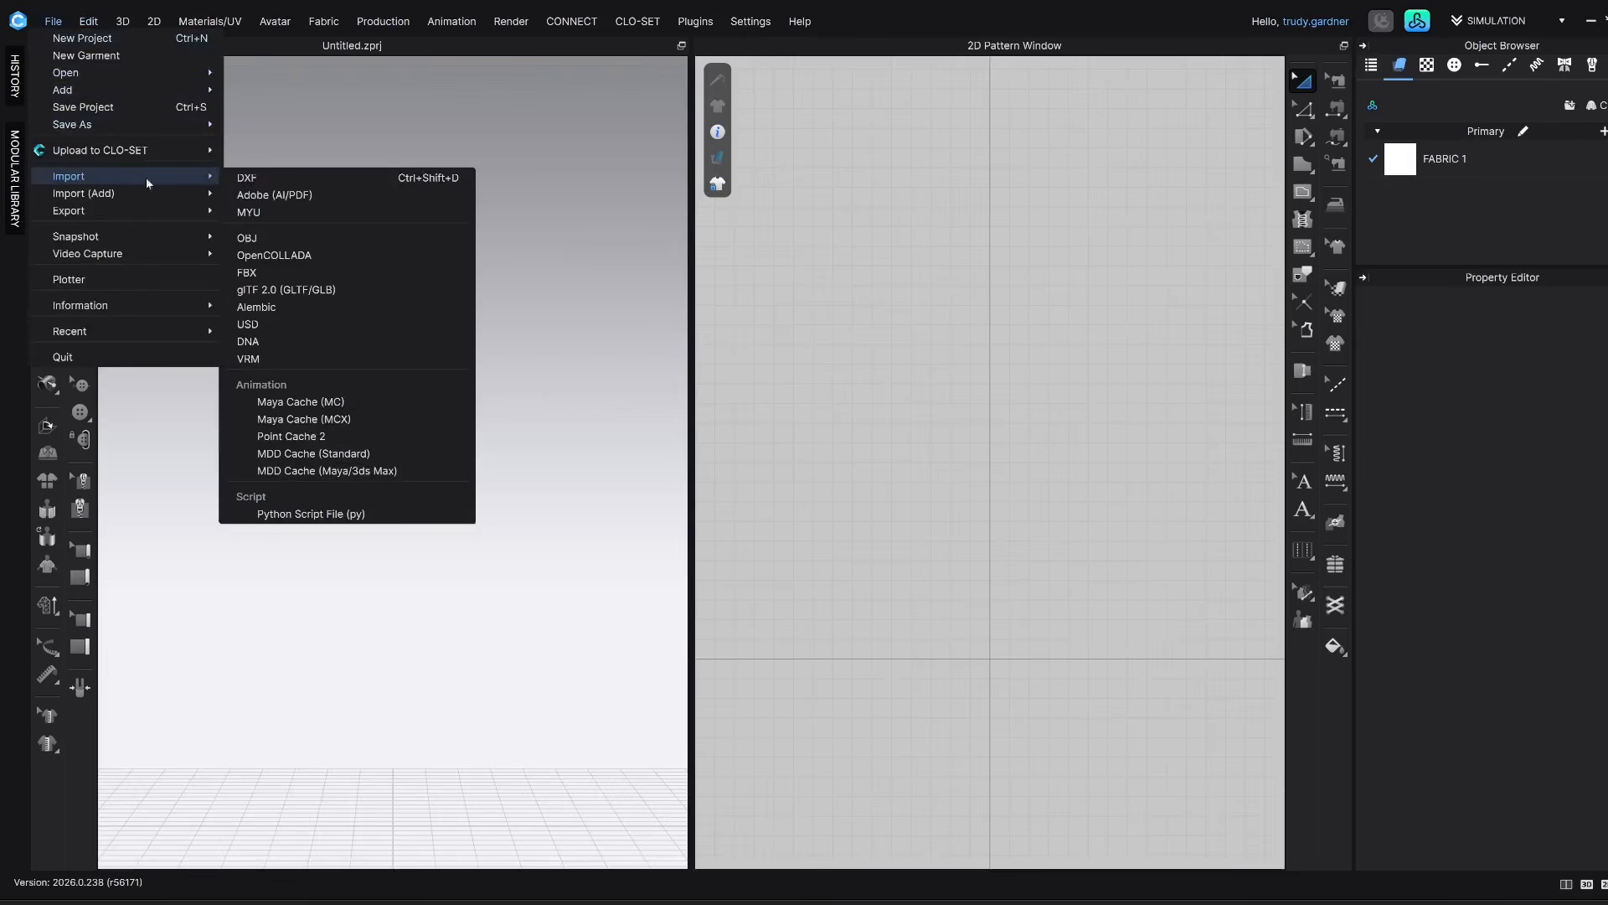
pyautogui.click(286, 273)
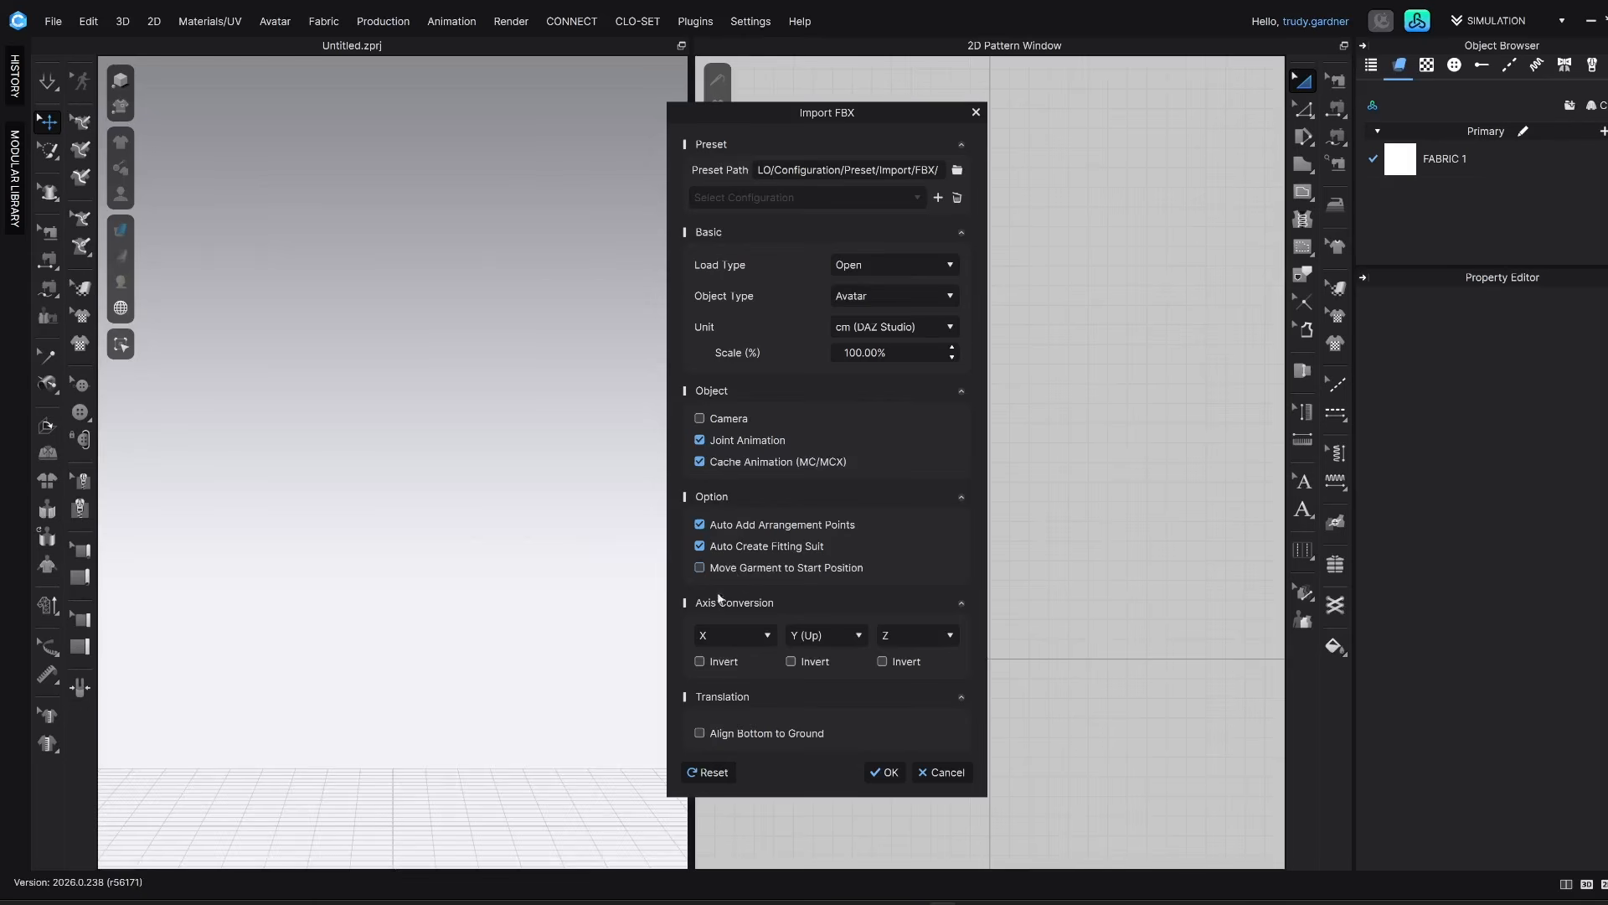
pyautogui.click(888, 772)
pyautogui.click(830, 517)
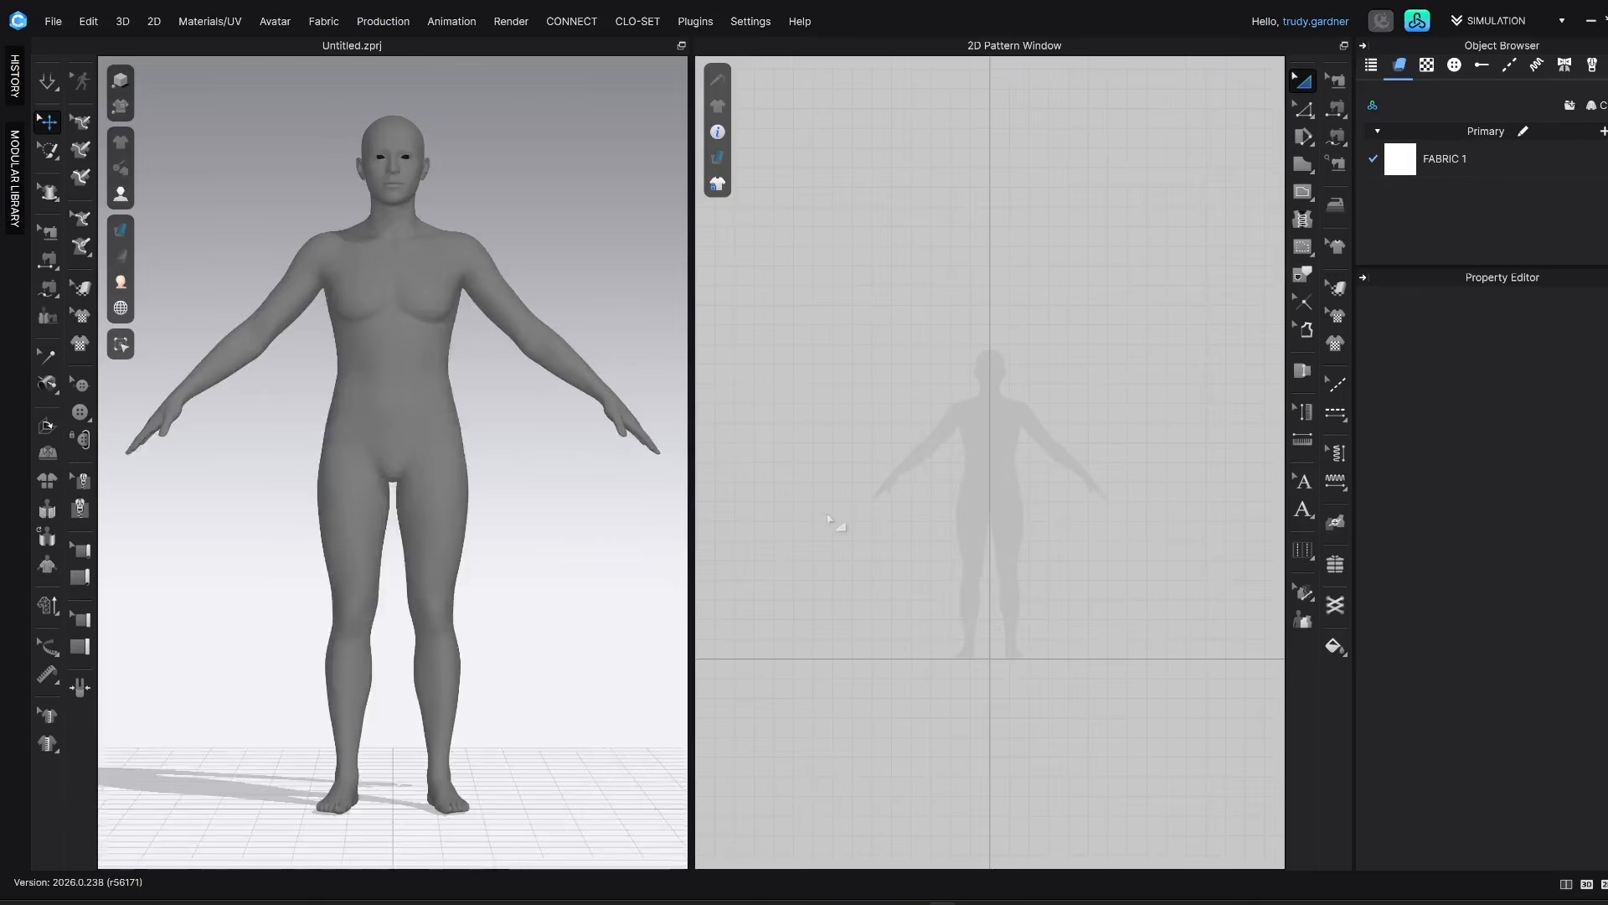
# Open the Avatar Editor's Blend Shape parameters and look through the first Genesis9.Shape entries
pyautogui.moveTo(548, 258); pyautogui.dragTo(437, 276, button='right')
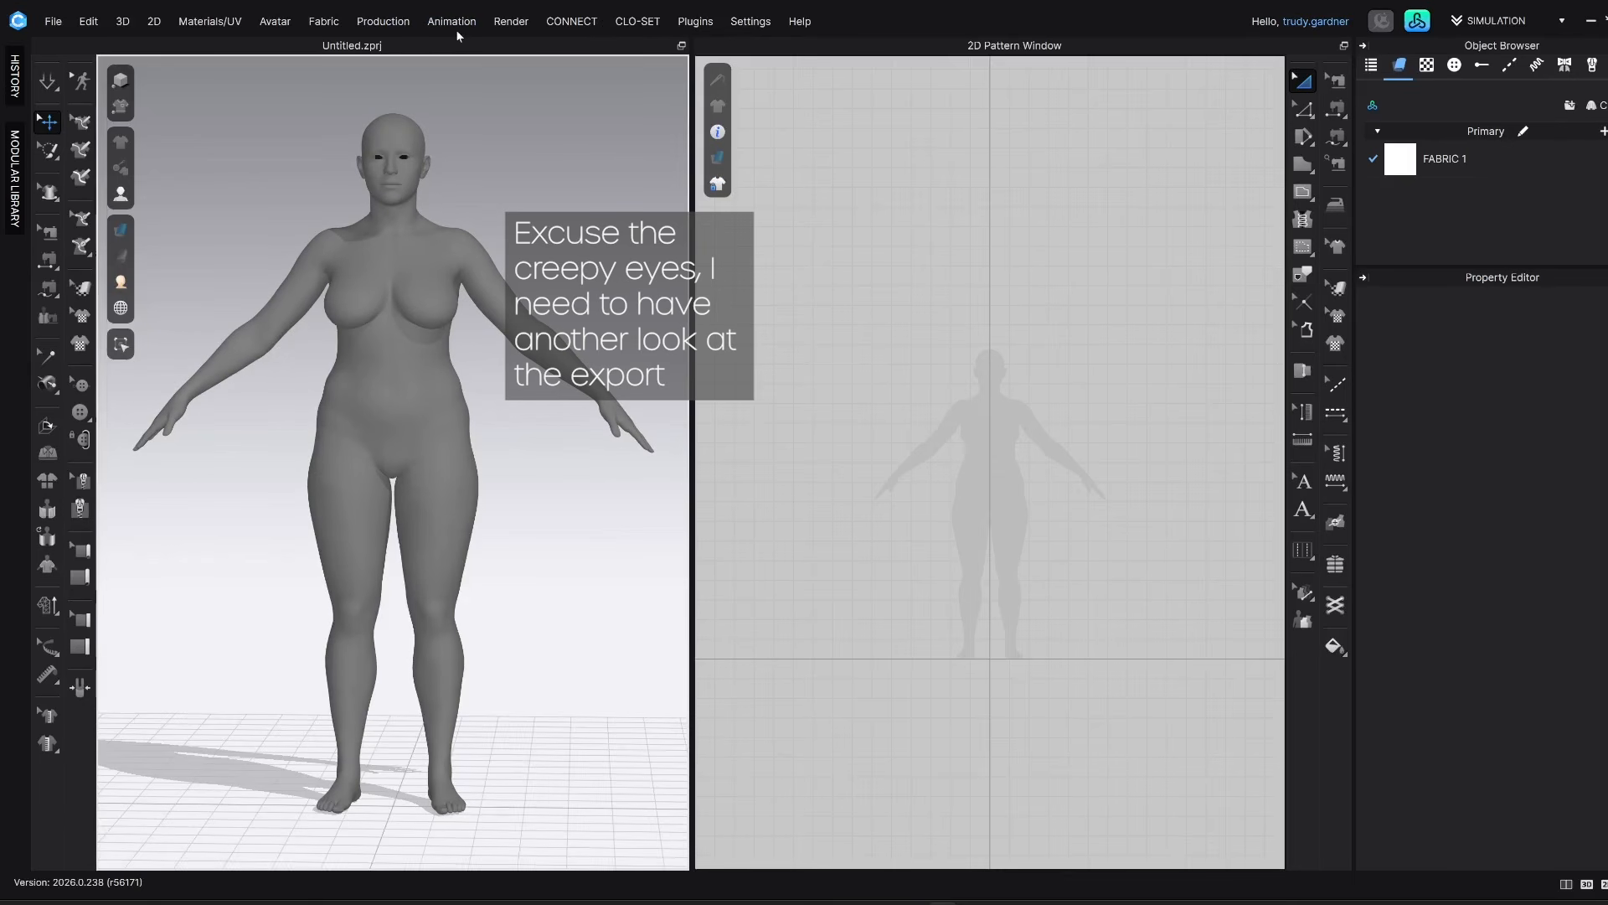
pyautogui.click(274, 23)
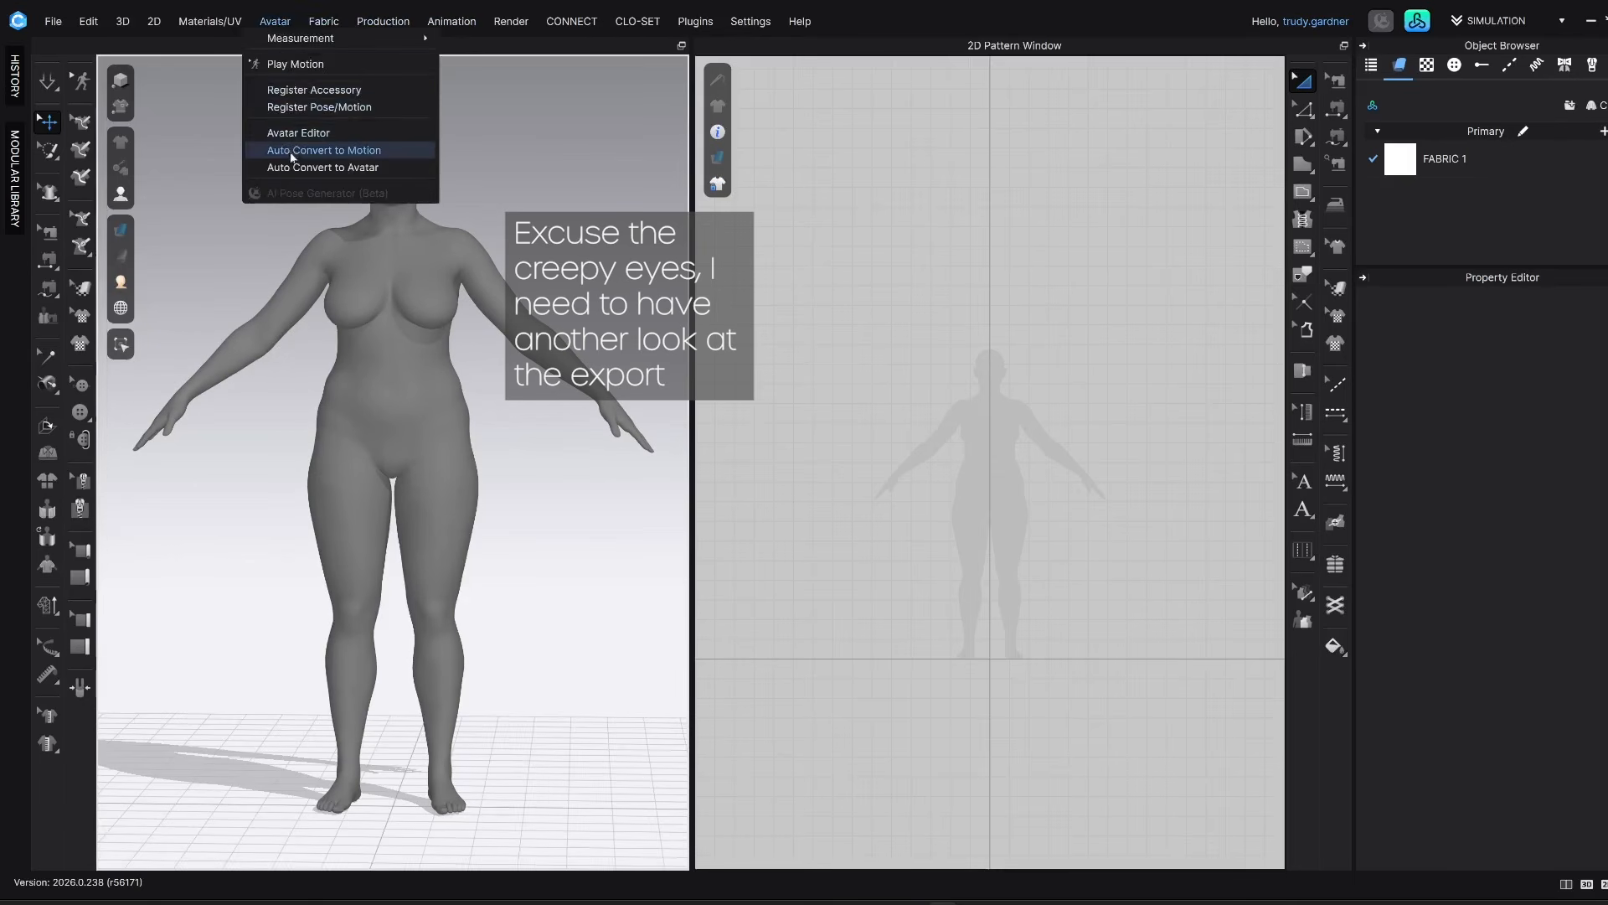
pyautogui.click(305, 132)
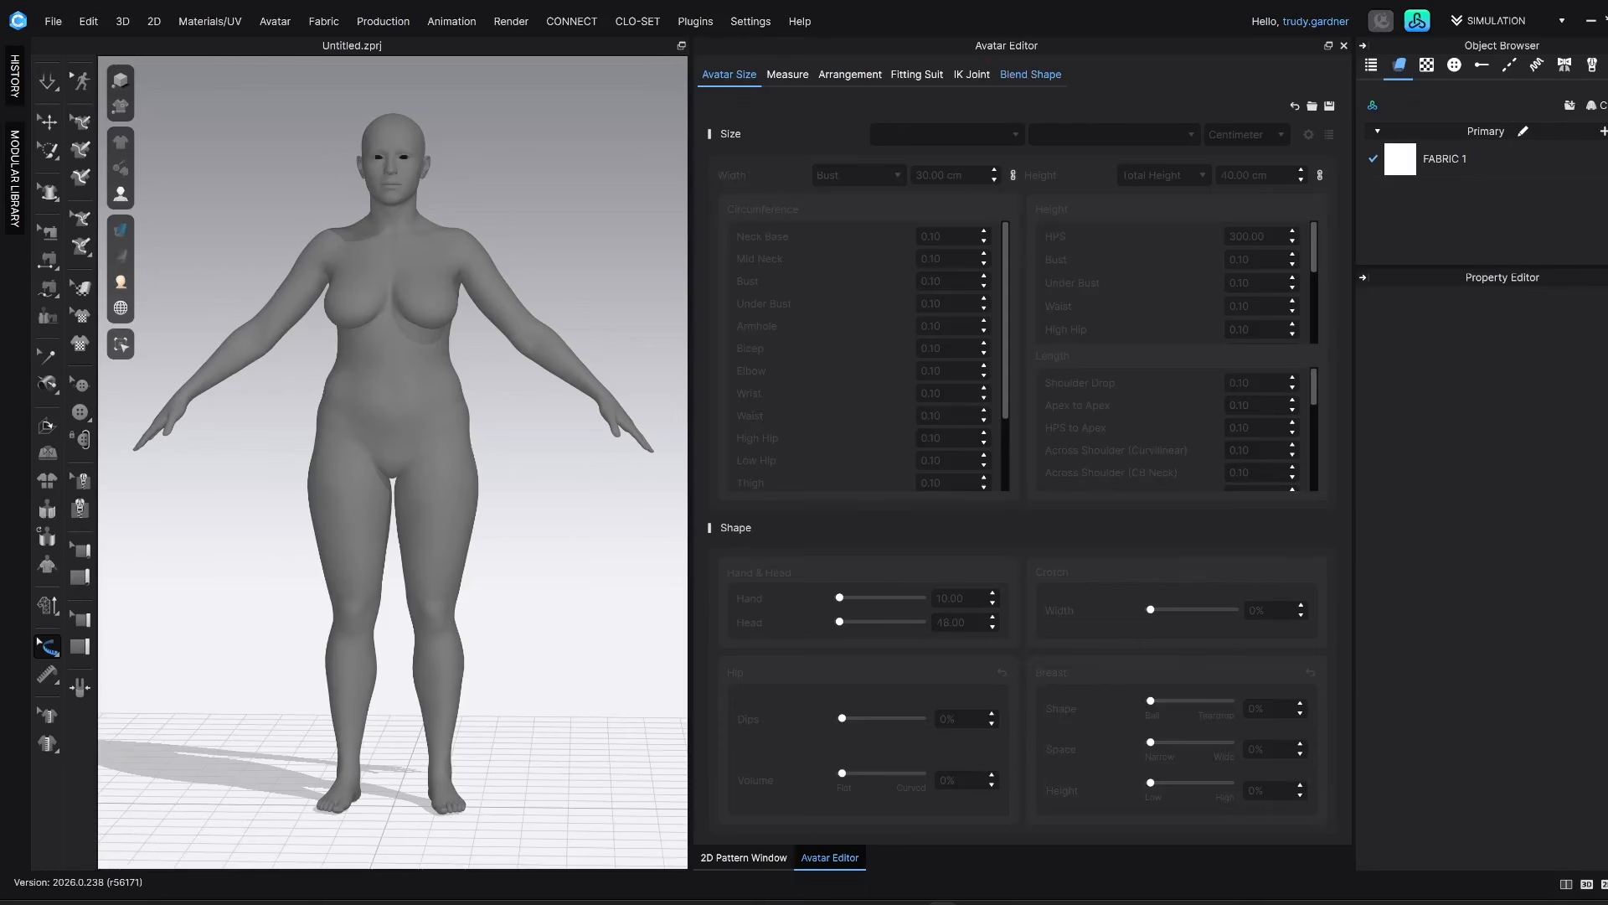
pyautogui.click(1043, 76)
pyautogui.scroll(-6, 992, 337)
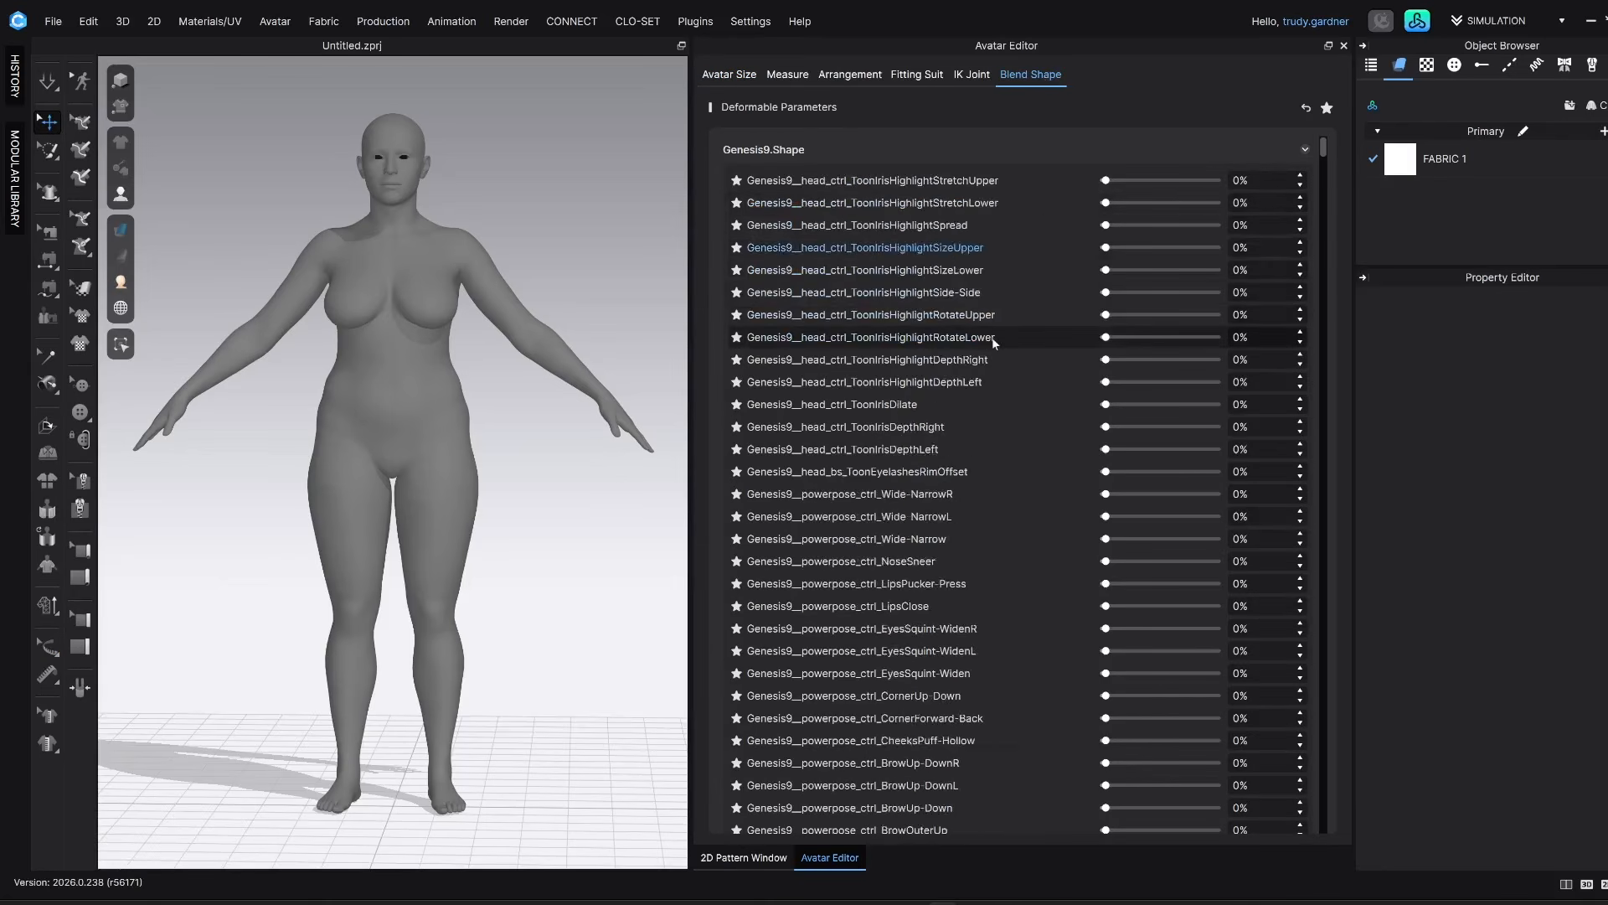
pyautogui.scroll(3, 992, 336)
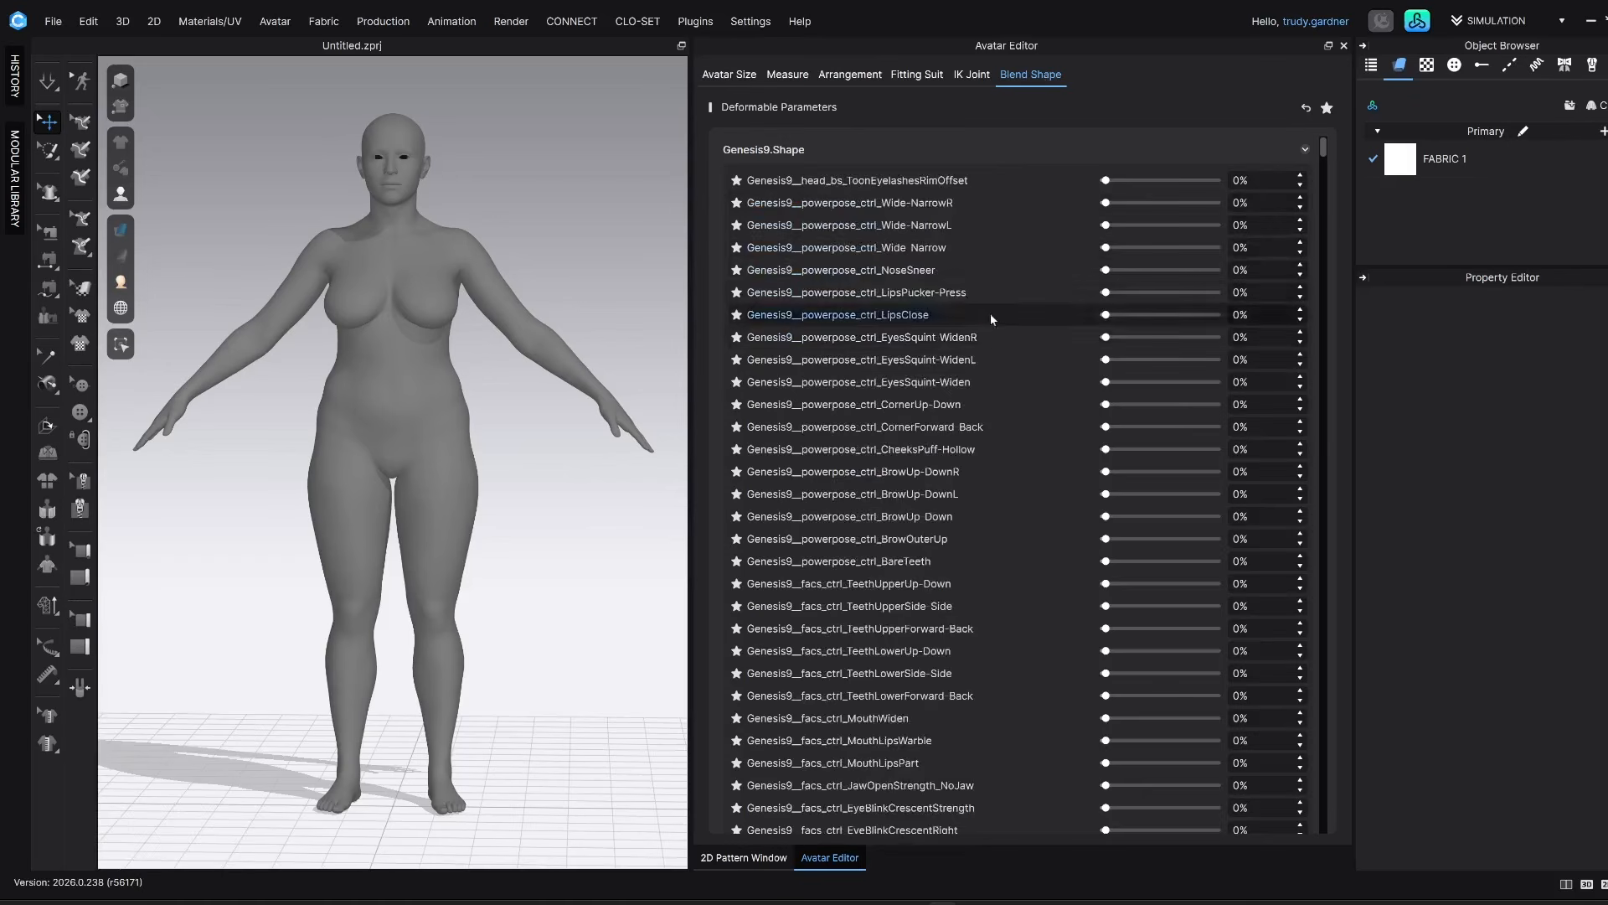
pyautogui.scroll(4, 979, 292)
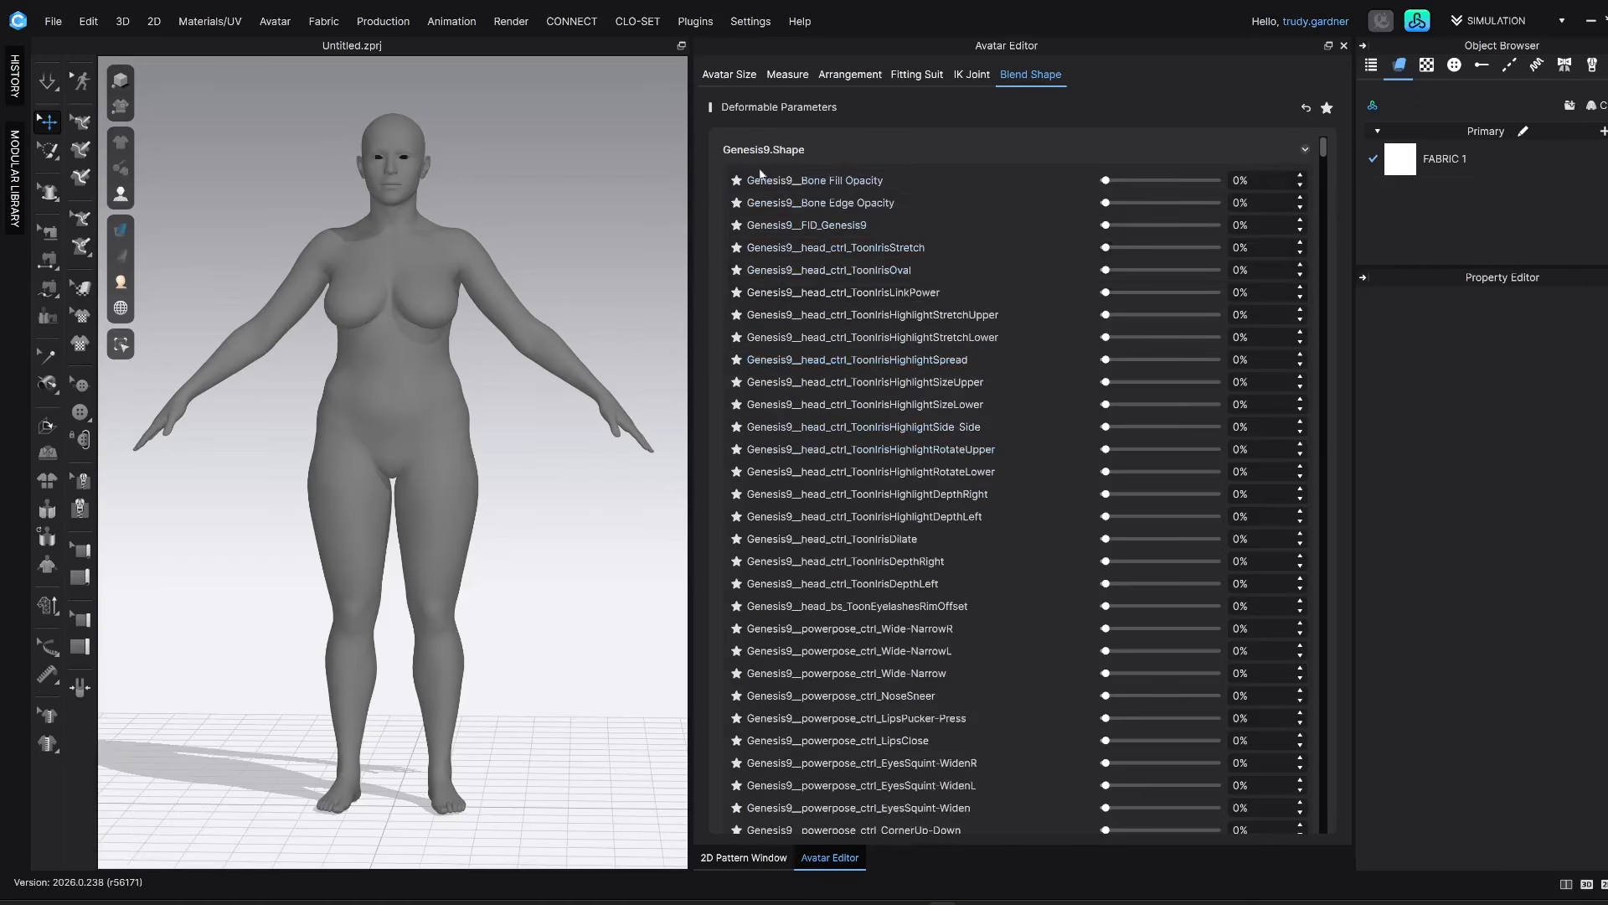
# Mark the useful Genesis 9 body morphs as favourites, including PectoralsSize, PectoralsSag and PectoralsHeightOuter, and show only the favourited blend shapes
pyautogui.click(737, 181)
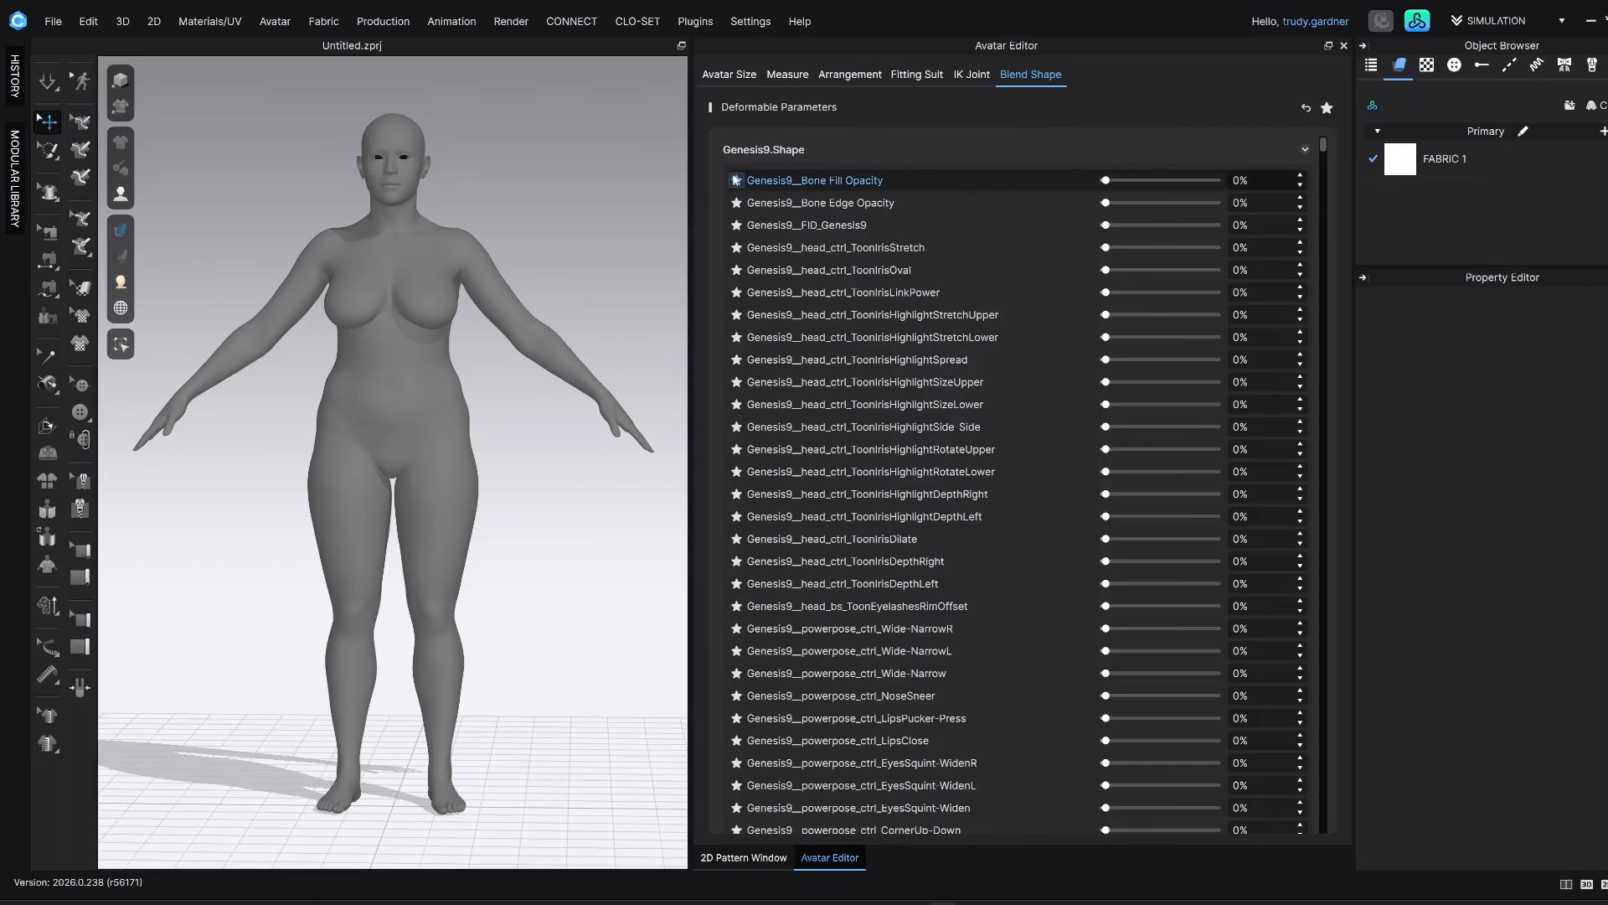
pyautogui.scroll(-15, 738, 570)
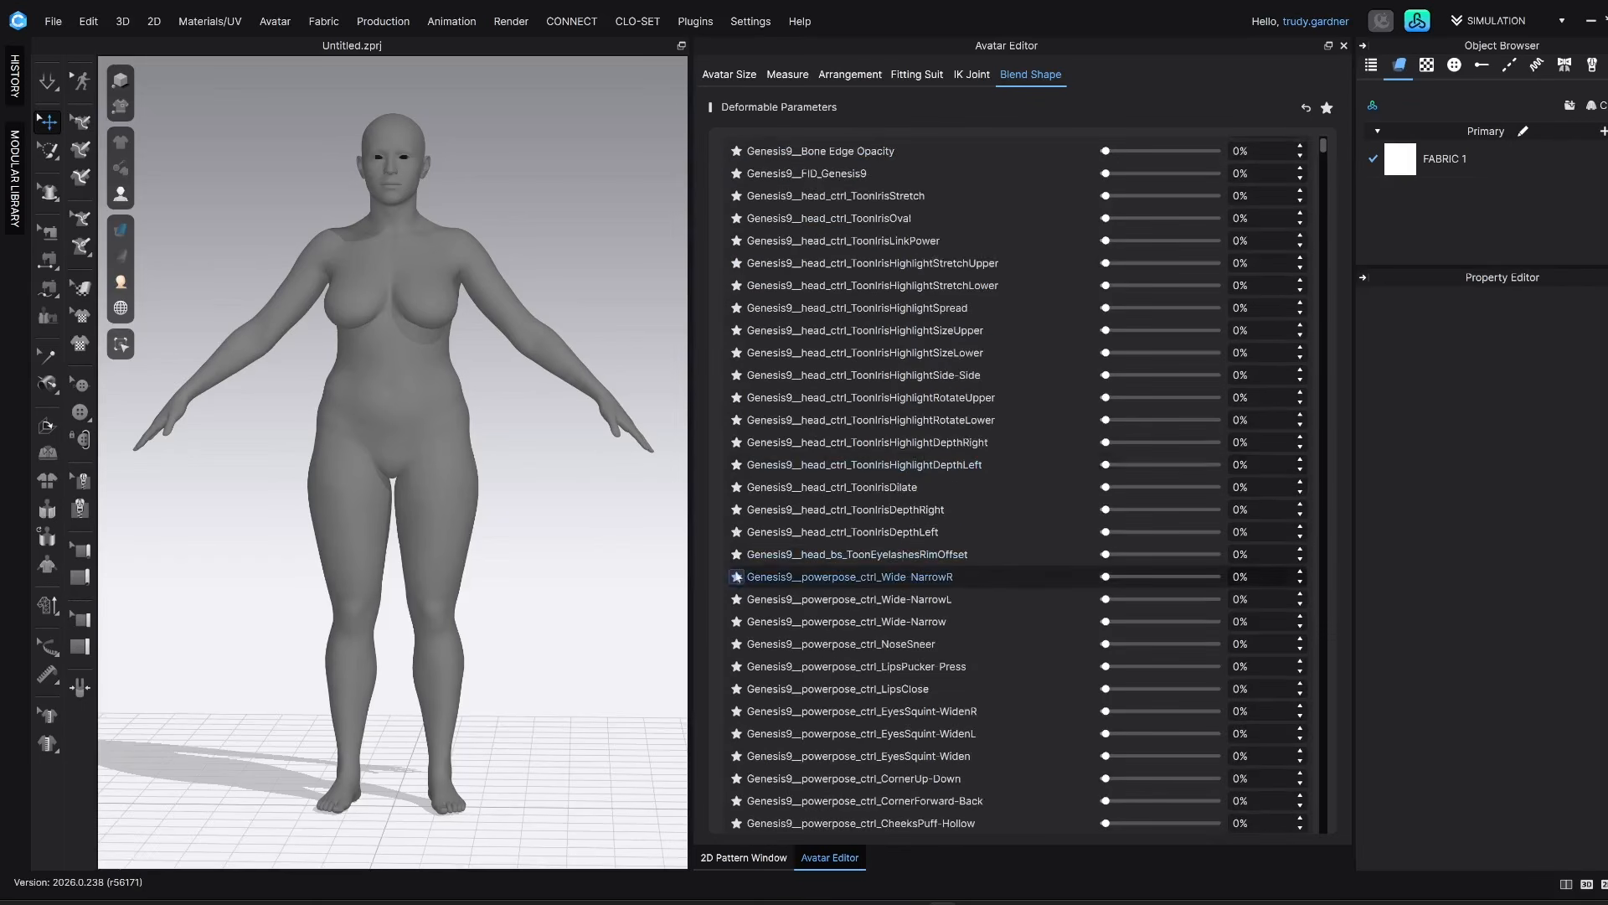
pyautogui.scroll(-12, 737, 584)
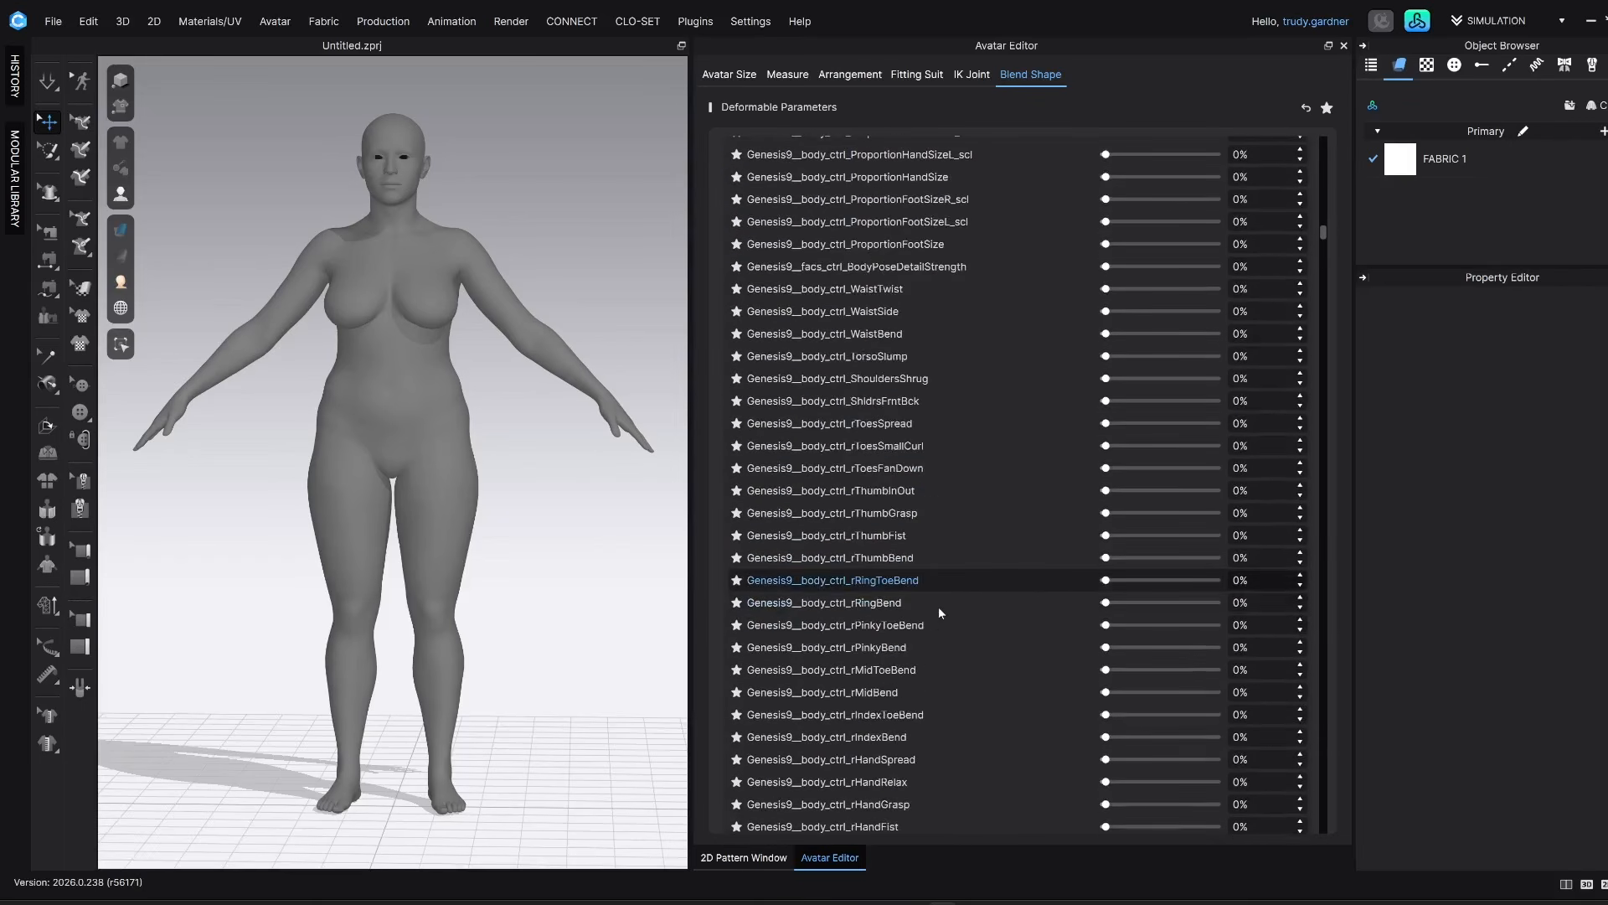
pyautogui.scroll(-12, 781, 479)
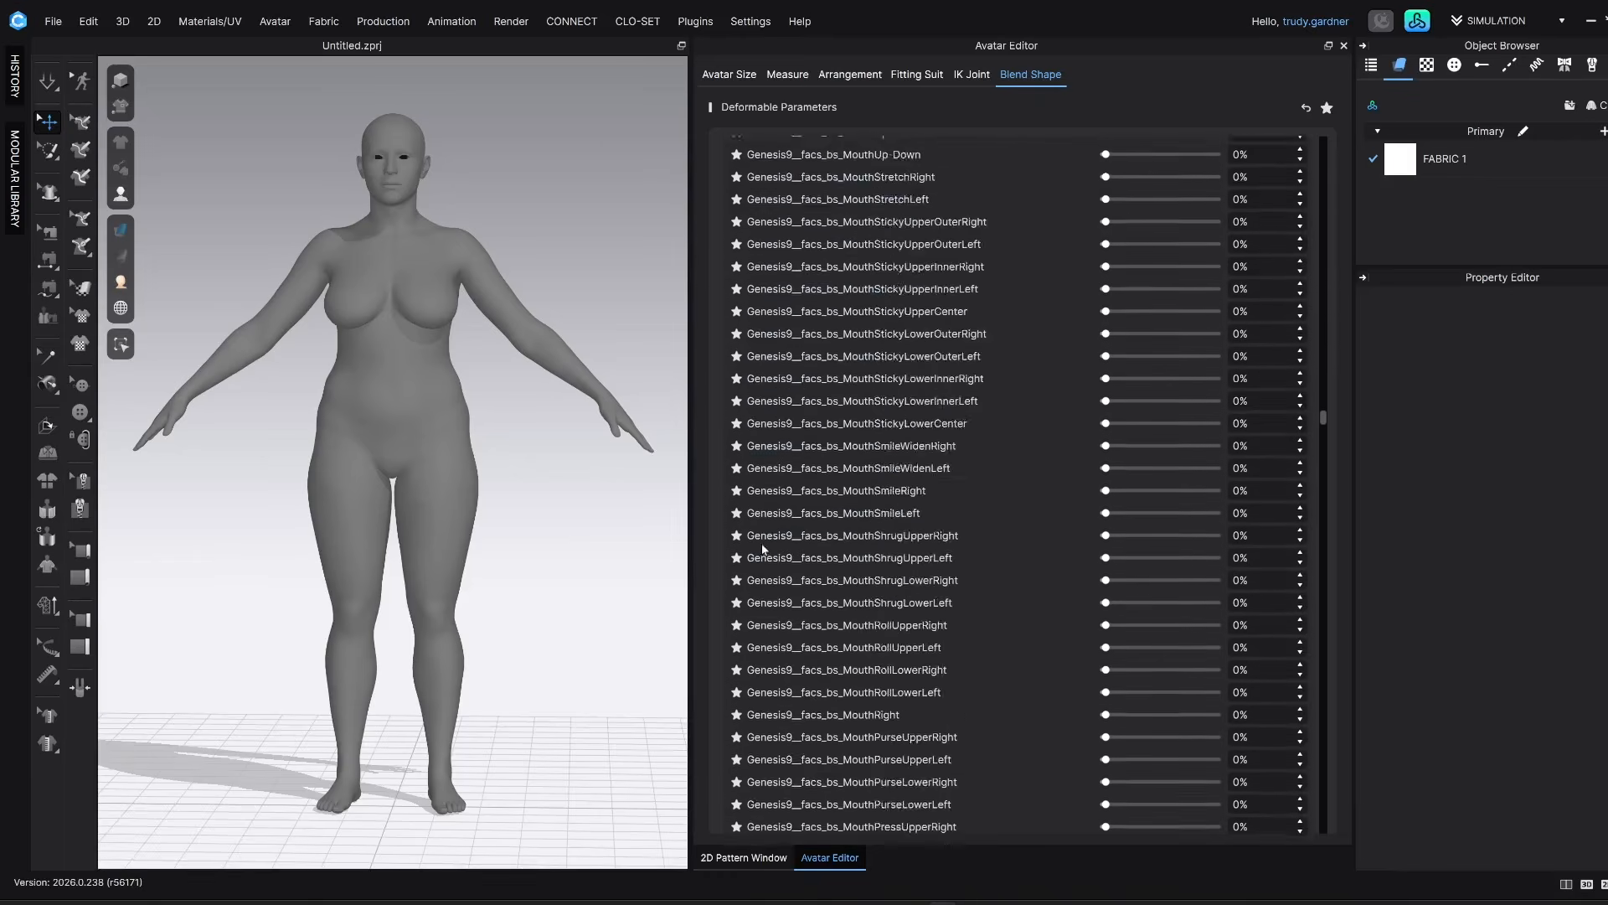
pyautogui.scroll(-3, 840, 636)
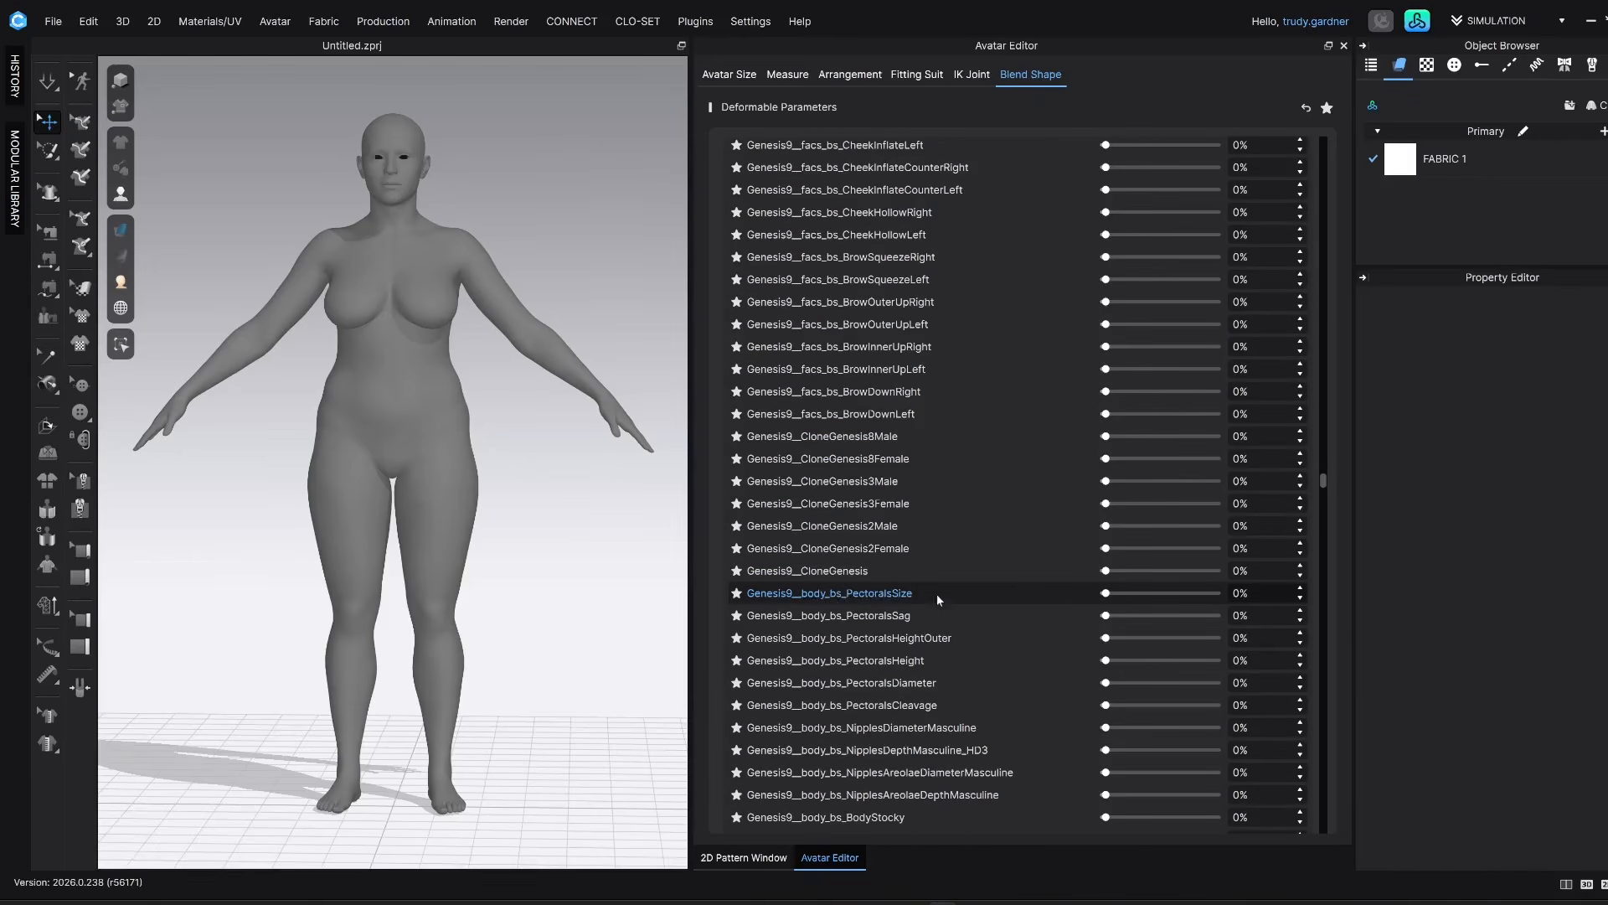
pyautogui.click(736, 593)
pyautogui.click(736, 615)
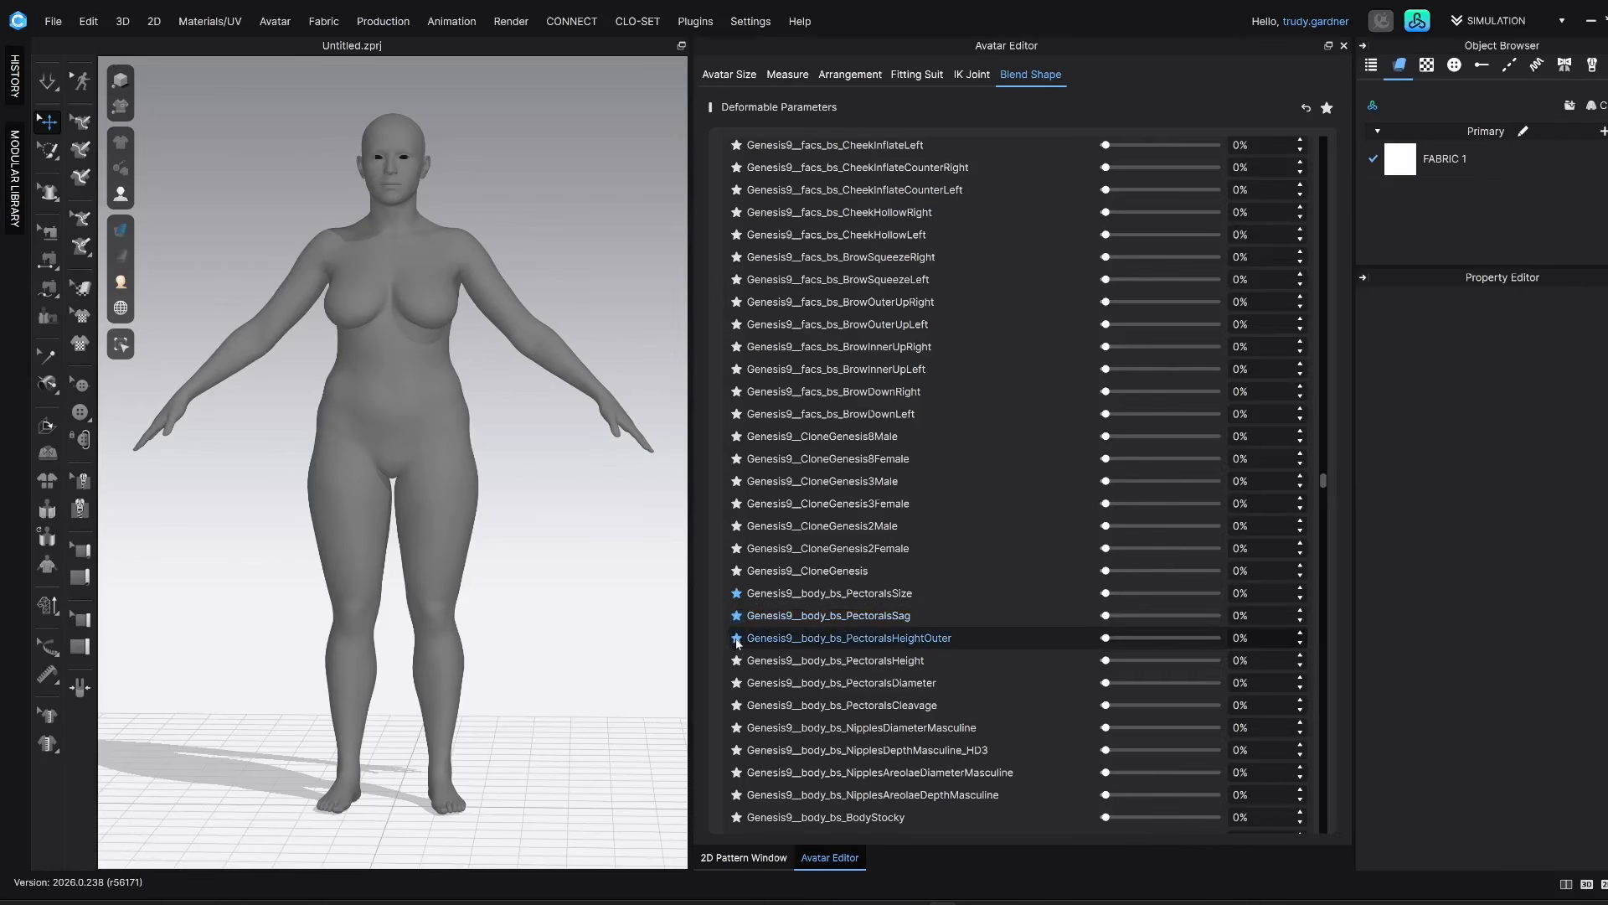
pyautogui.scroll(-1, 737, 643)
pyautogui.click(738, 608)
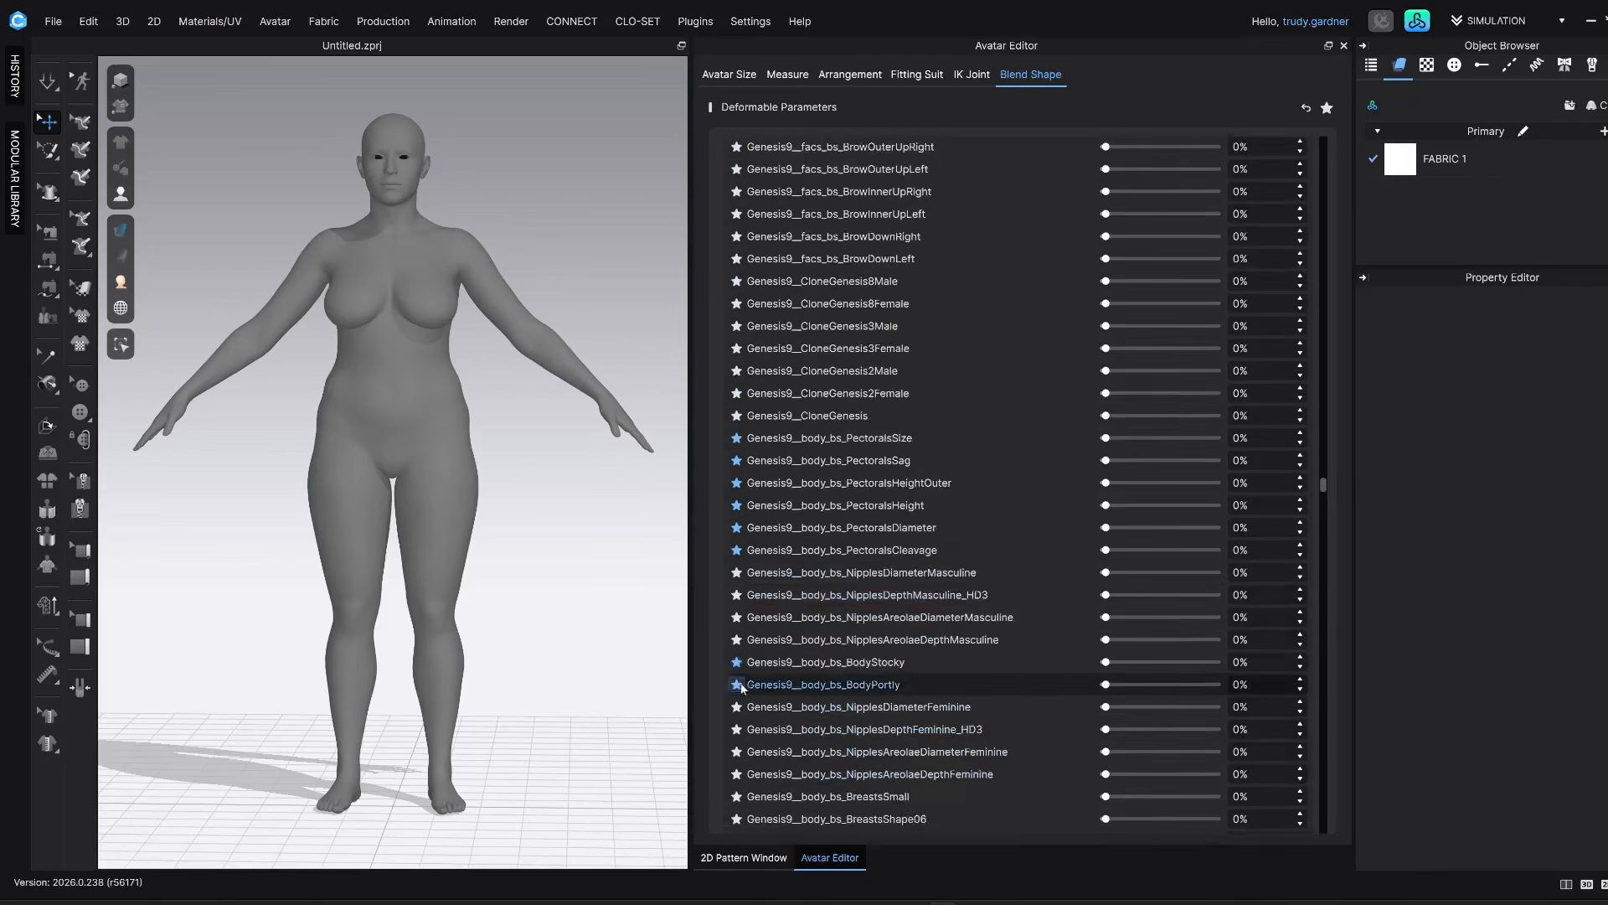
pyautogui.scroll(-10, 741, 687)
pyautogui.scroll(-15, 734, 578)
pyautogui.scroll(-9, 788, 656)
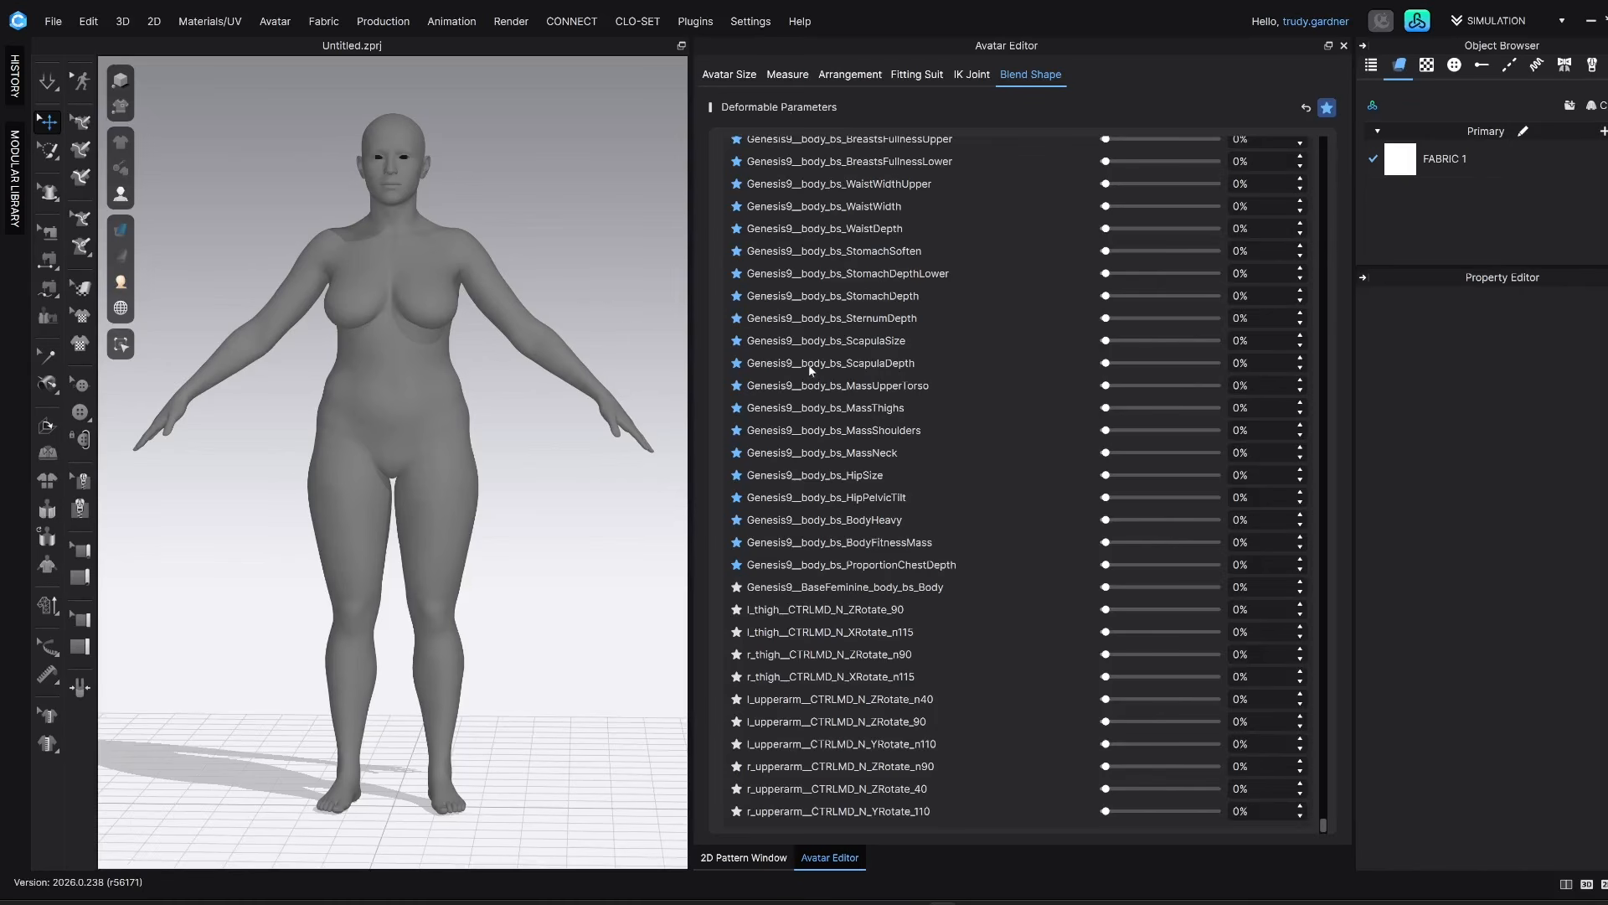
pyautogui.moveTo(1324, 689); pyautogui.dragTo(1338, 209)
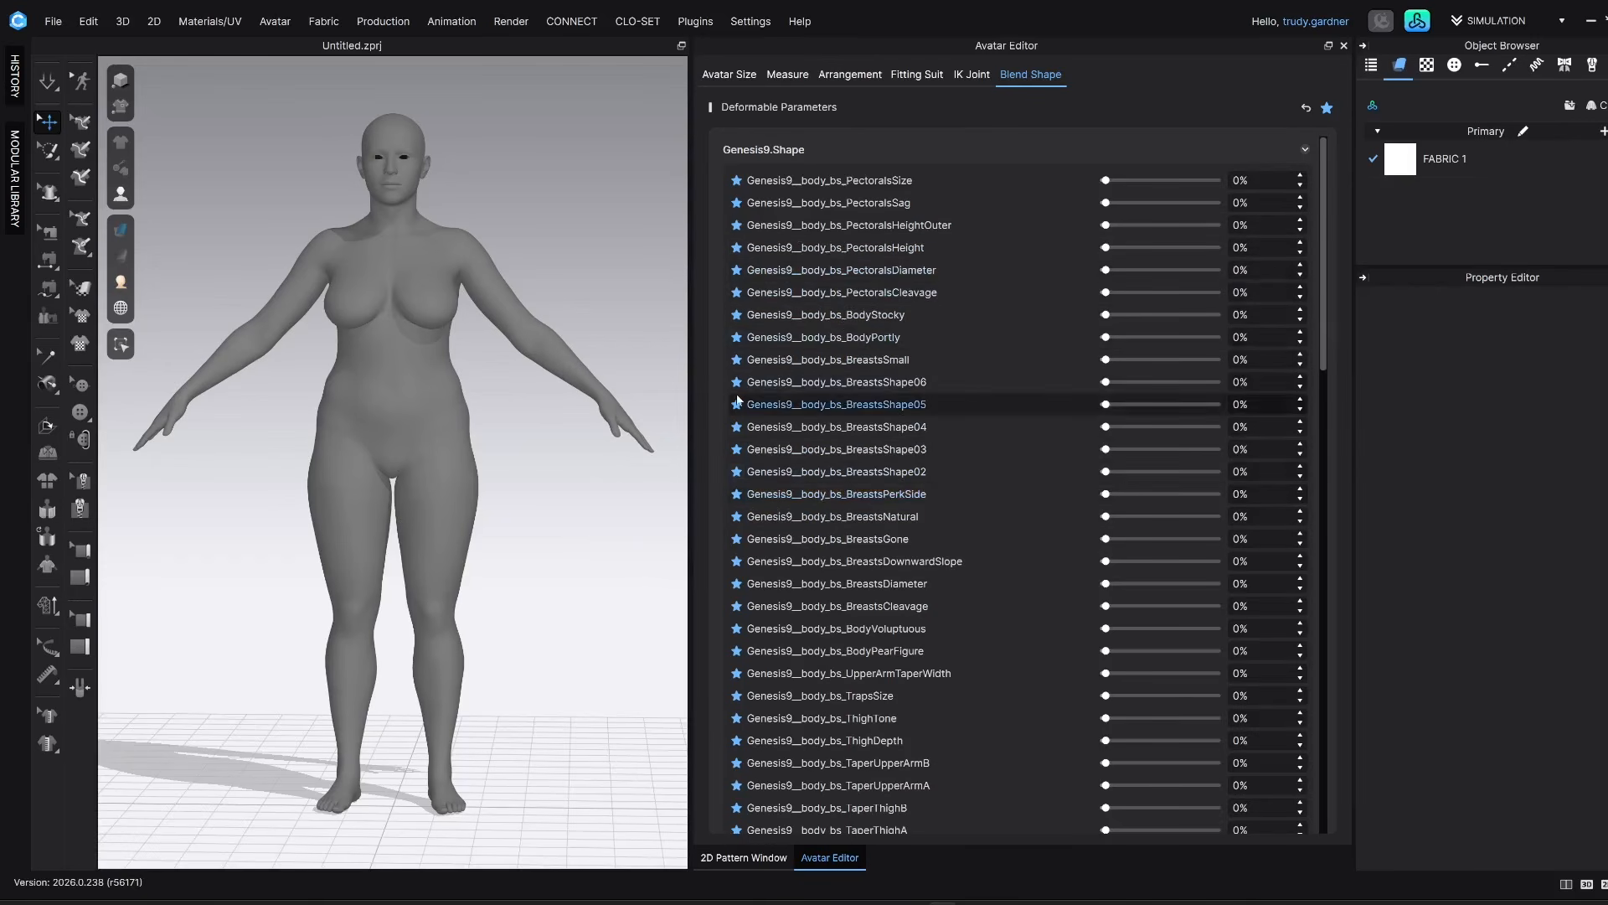
# Examine the avatar's torso up close and review the favourited body blend shapes
pyautogui.moveTo(590, 196); pyautogui.dragTo(94, 361, button='right')
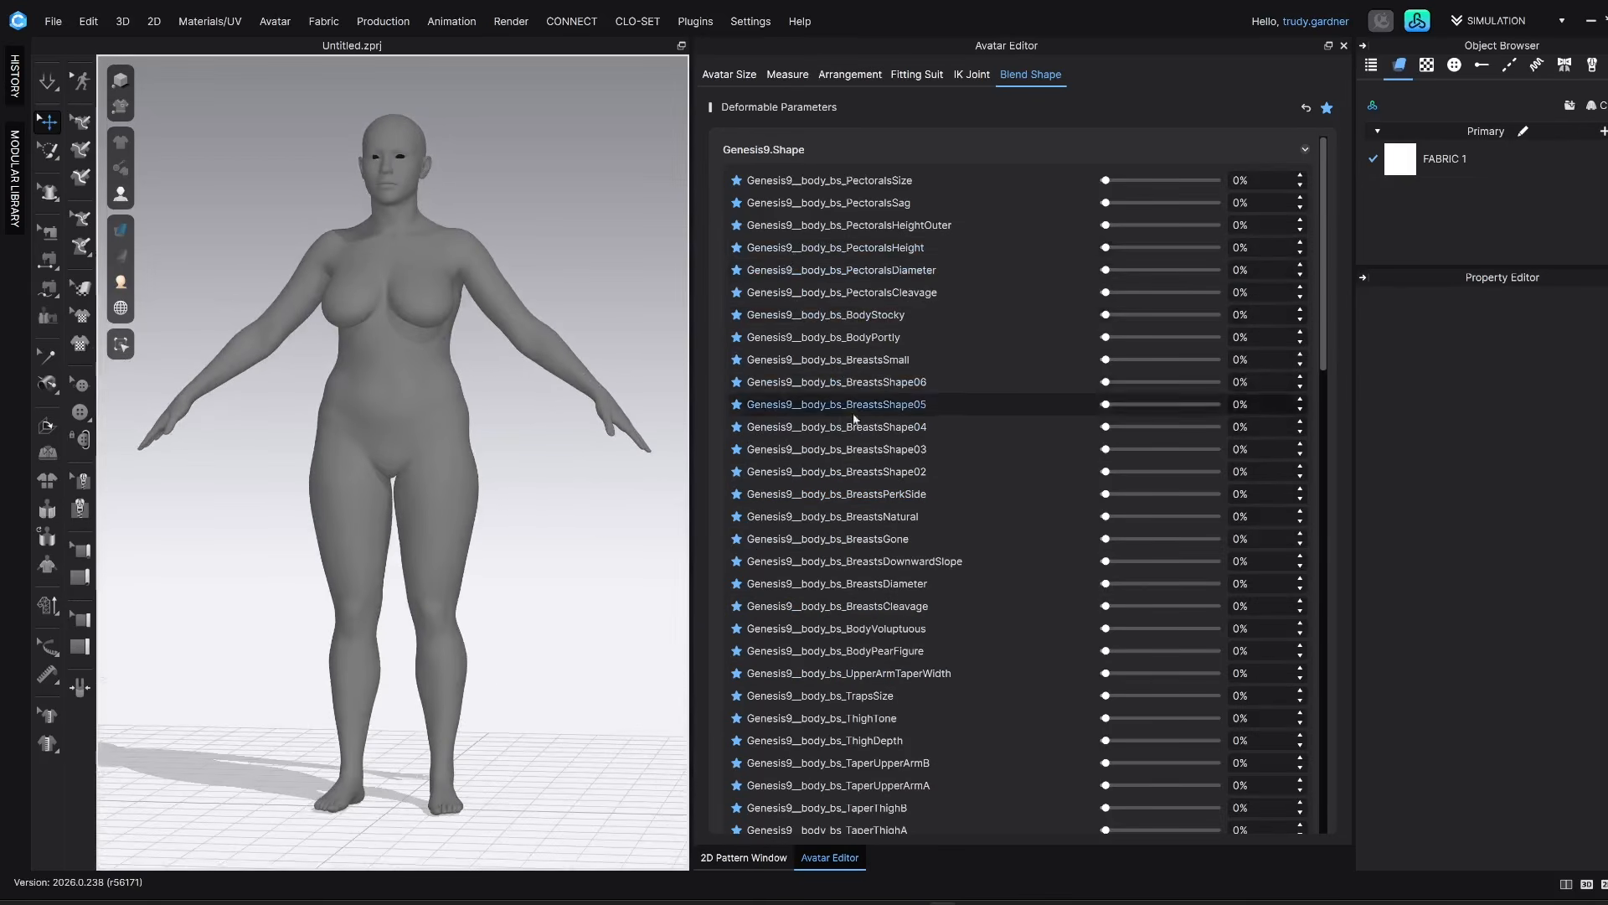
pyautogui.scroll(2, 479, 391)
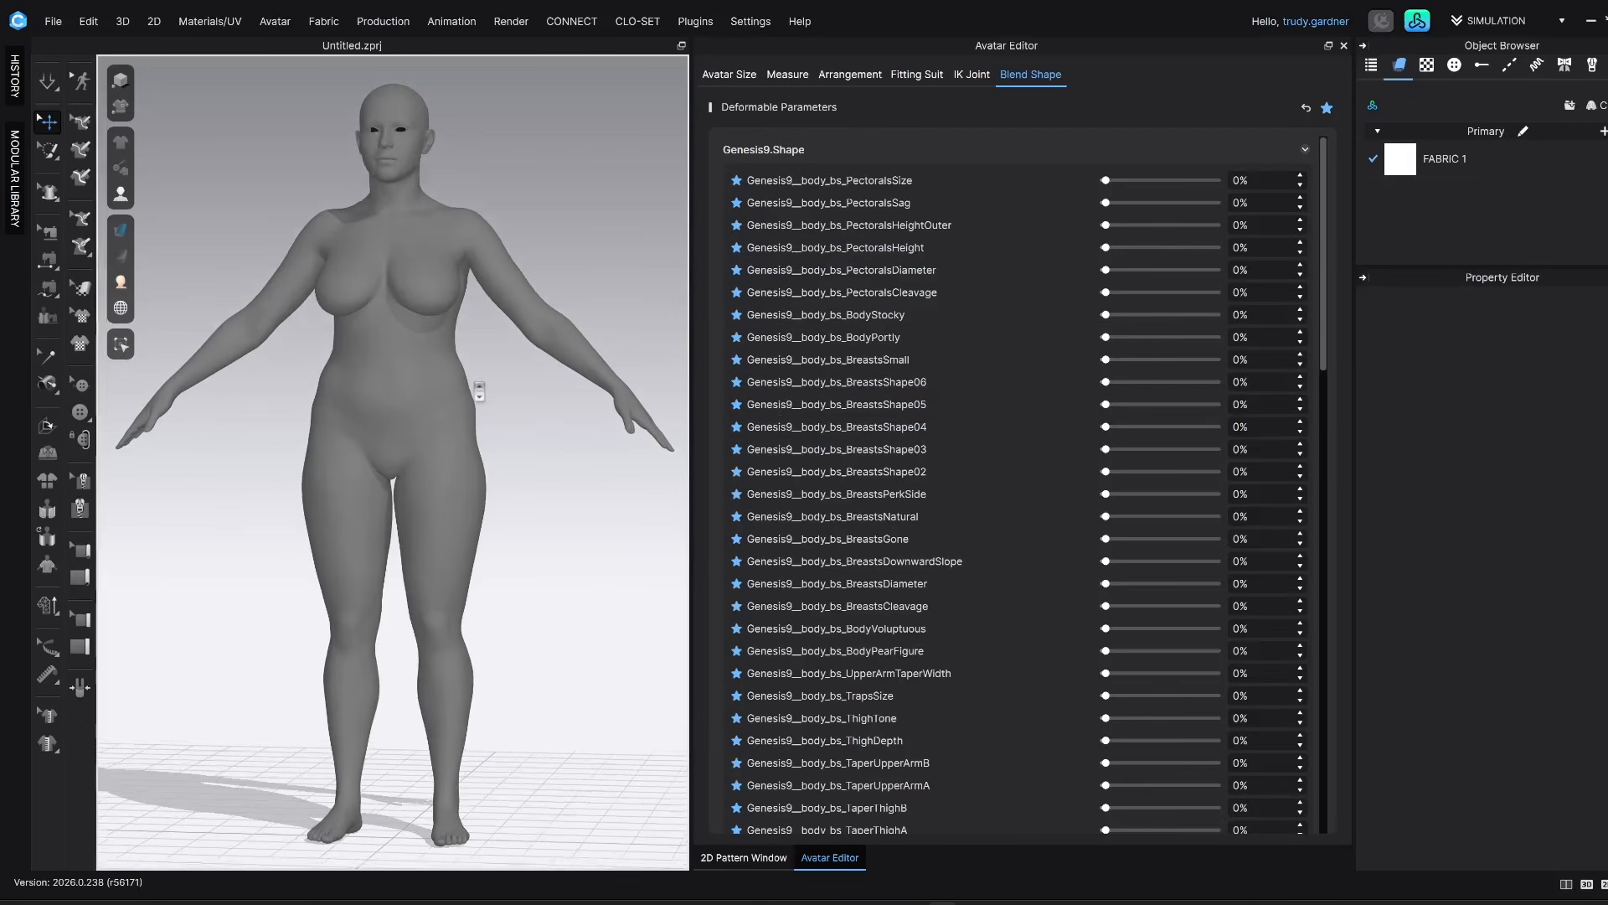
pyautogui.scroll(3, 479, 391)
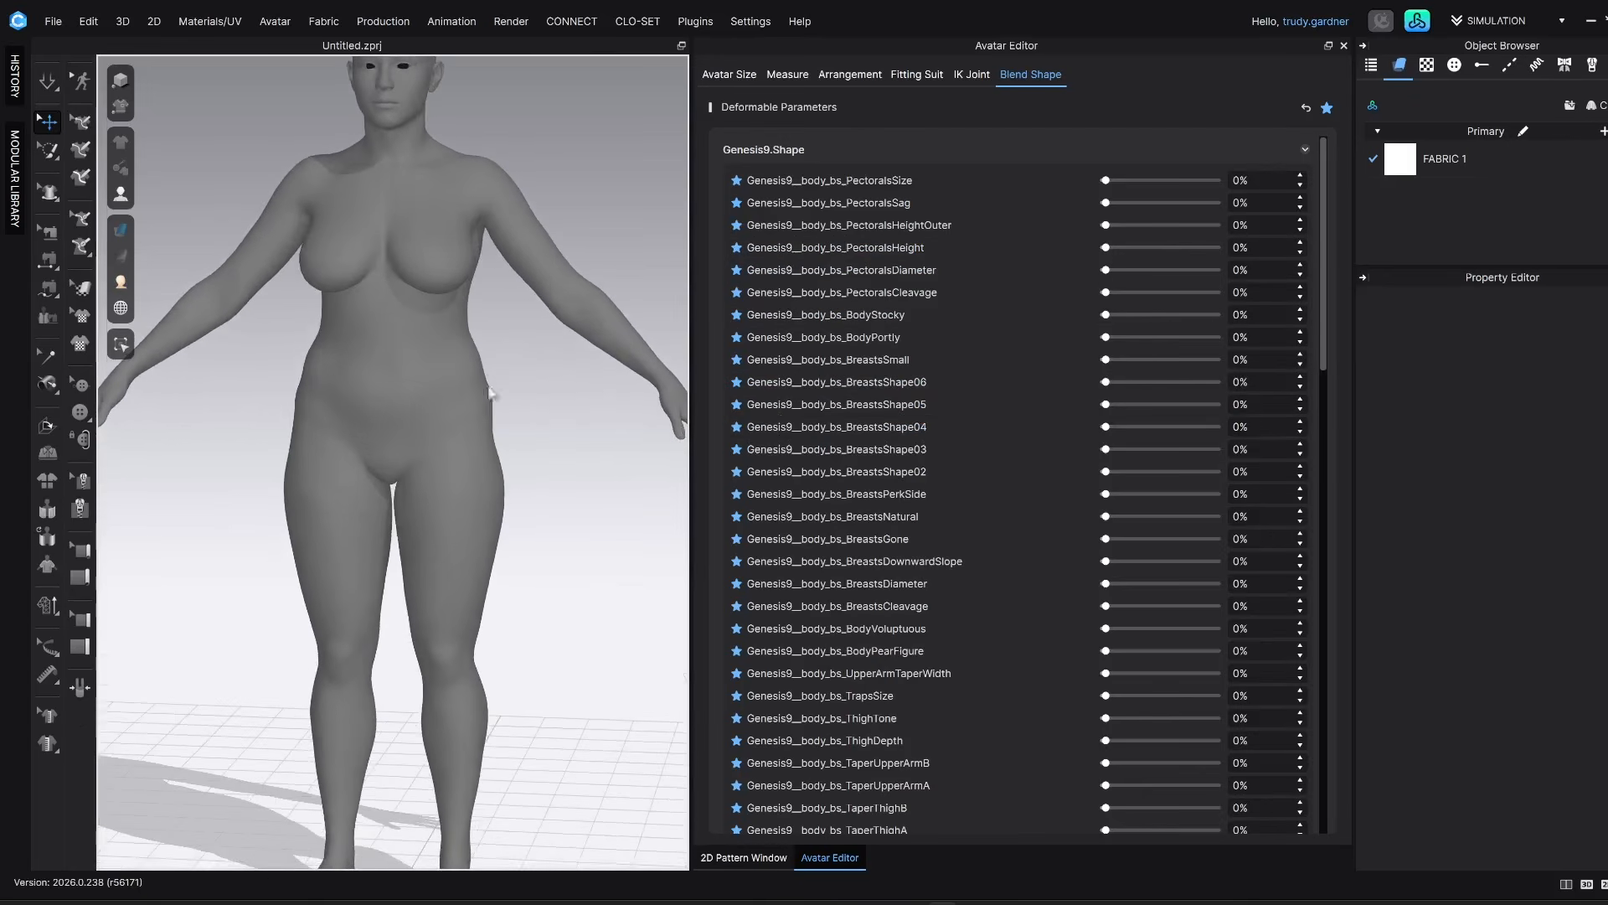
pyautogui.scroll(-3, 863, 531)
pyautogui.scroll(-15, 864, 534)
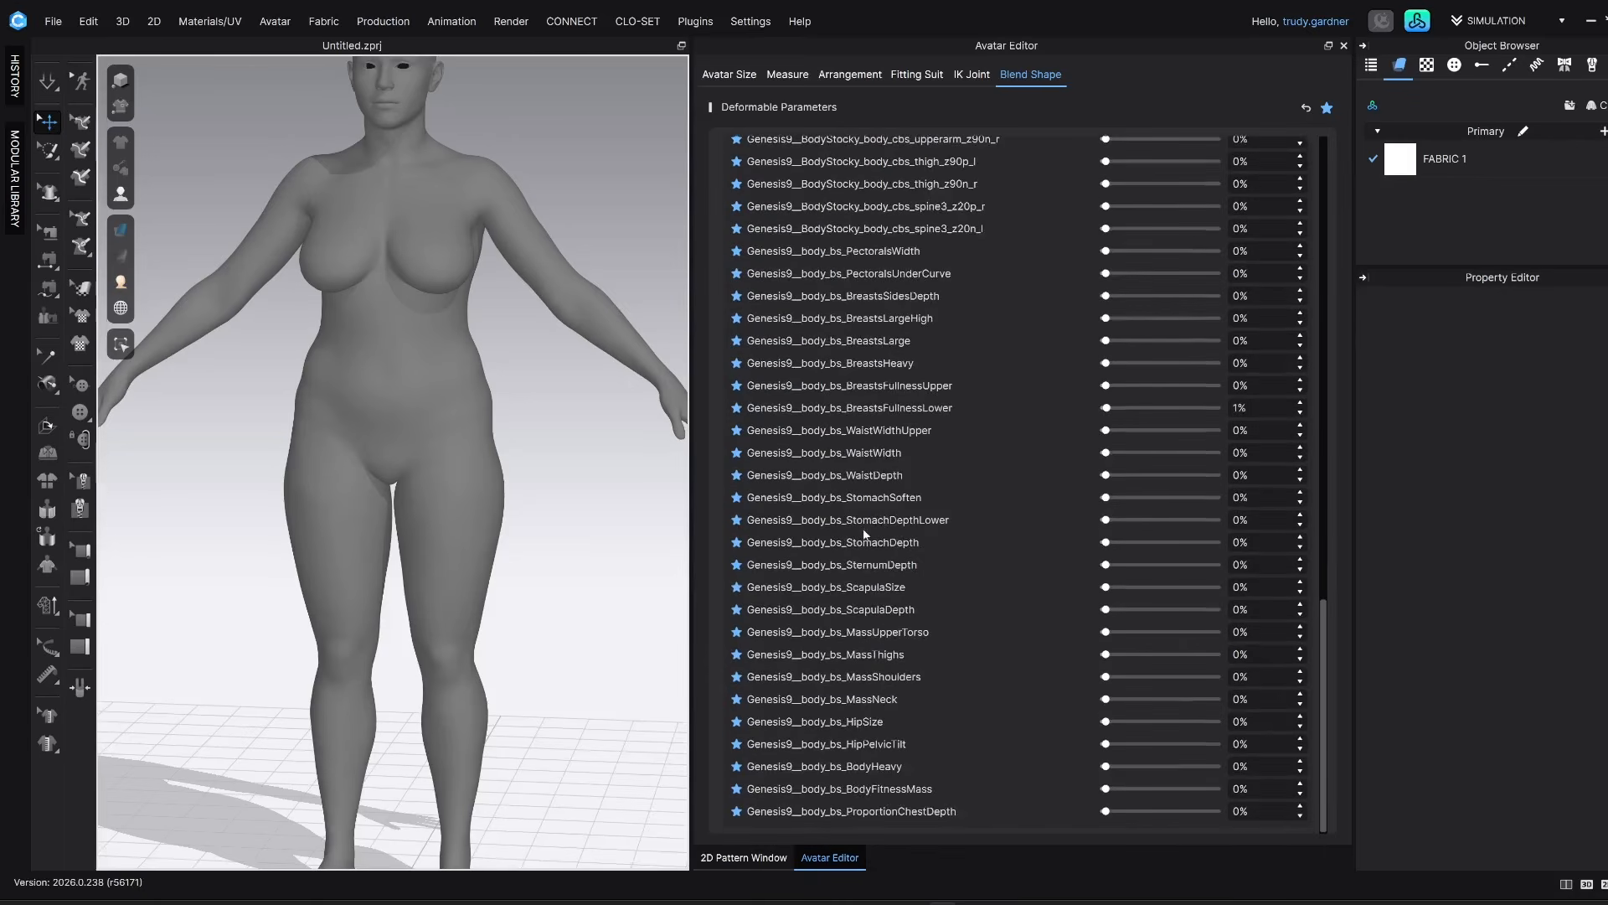
pyautogui.moveTo(1324, 672); pyautogui.dragTo(1340, 531)
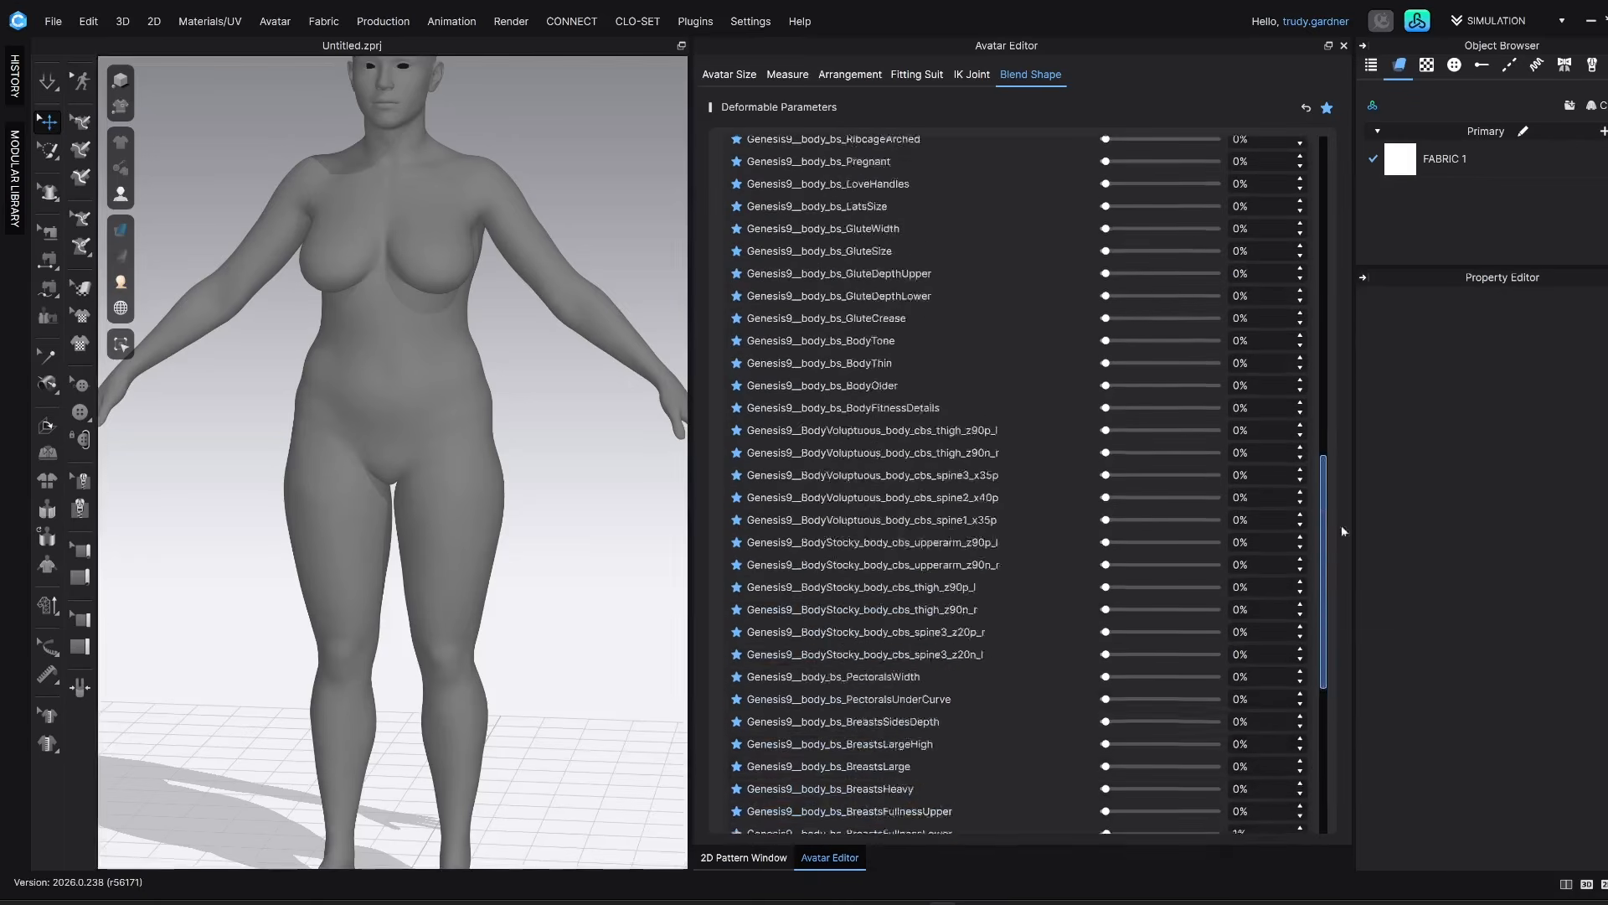
# Try the BodyThin and BodyFitnessDetails blend shapes on the avatar, leaving both at 0%
pyautogui.scroll(5, 867, 663)
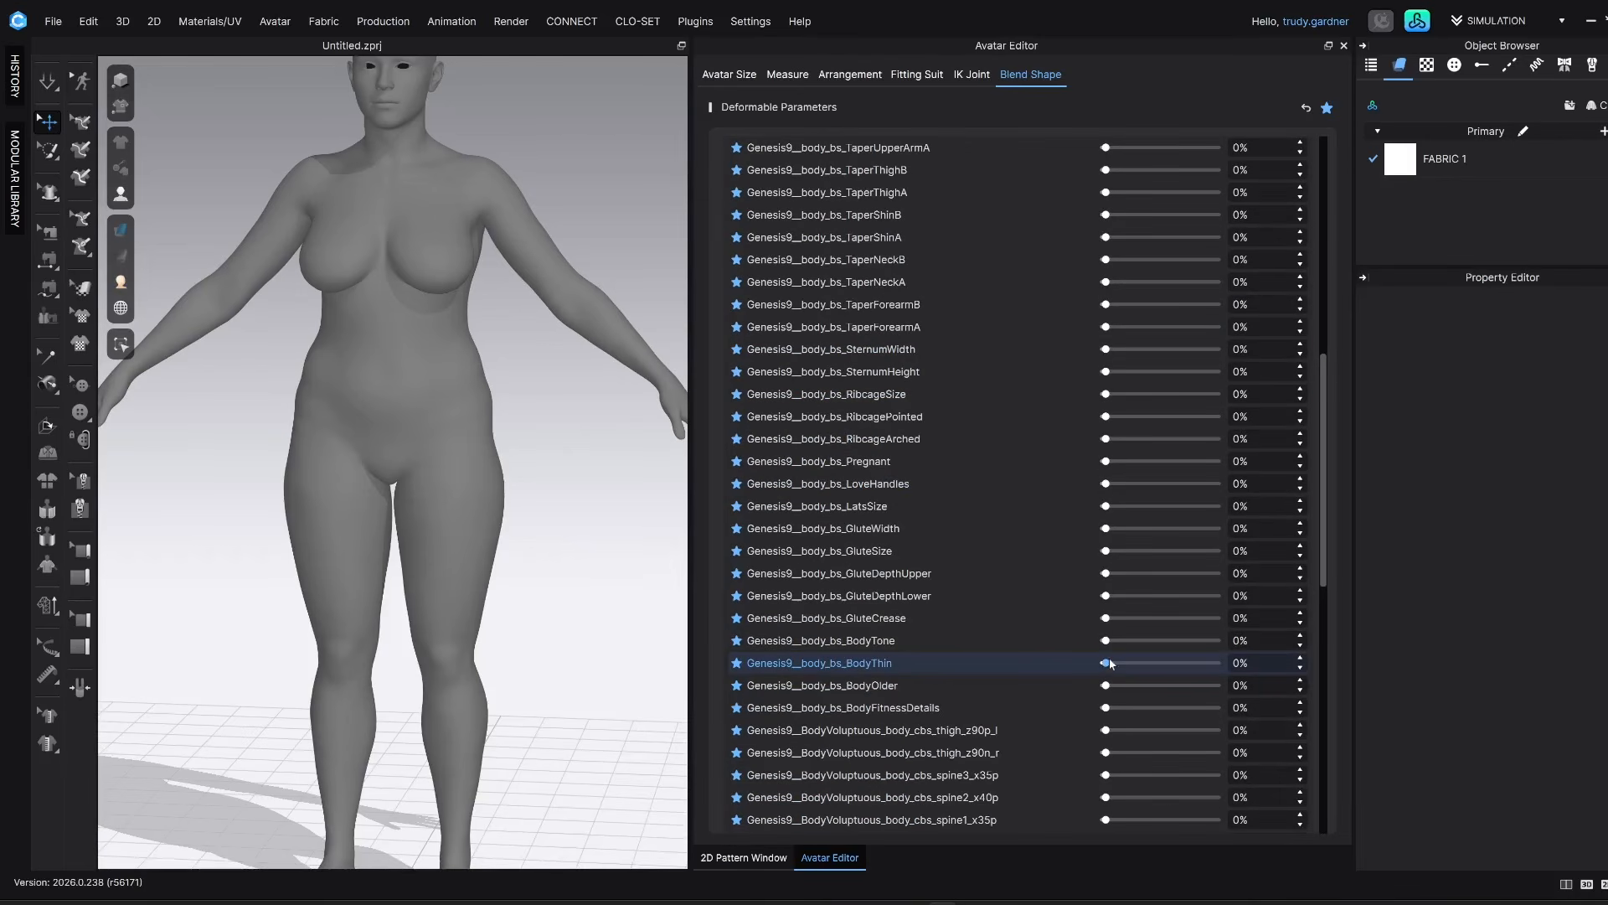
pyautogui.moveTo(1114, 665)
pyautogui.mouseDown()
pyautogui.moveTo(1229, 663)
pyautogui.moveTo(1049, 670)
pyautogui.moveTo(1259, 670)
pyautogui.moveTo(1089, 668)
pyautogui.mouseUp()
pyautogui.scroll(-1, 1030, 676)
pyautogui.scroll(-1, 1030, 677)
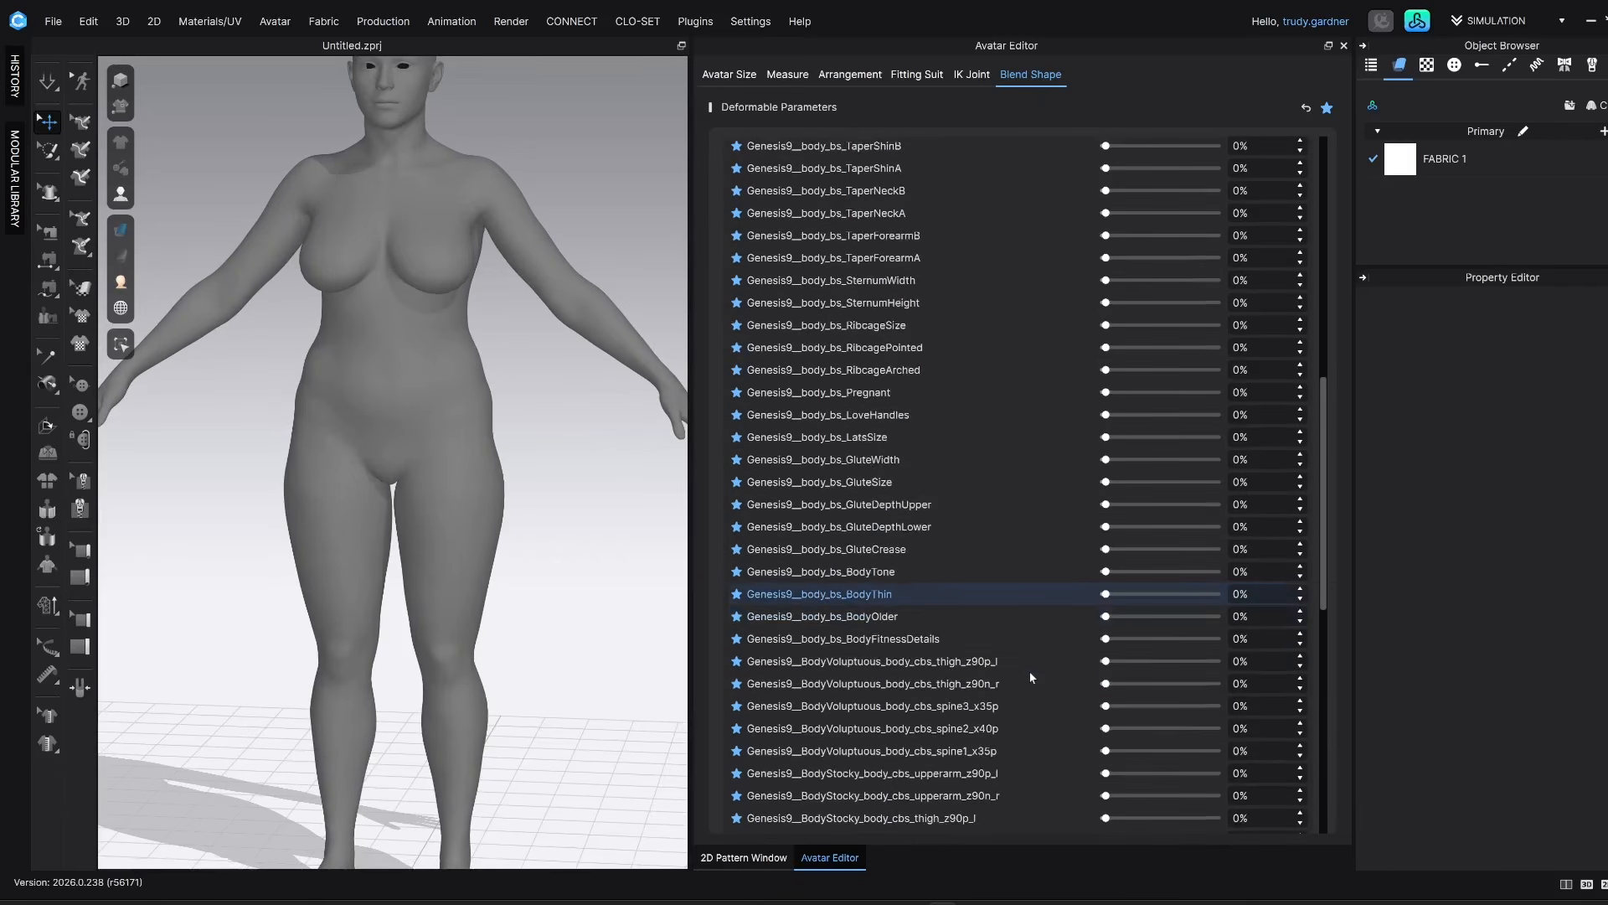
pyautogui.moveTo(1111, 640); pyautogui.dragTo(1076, 651)
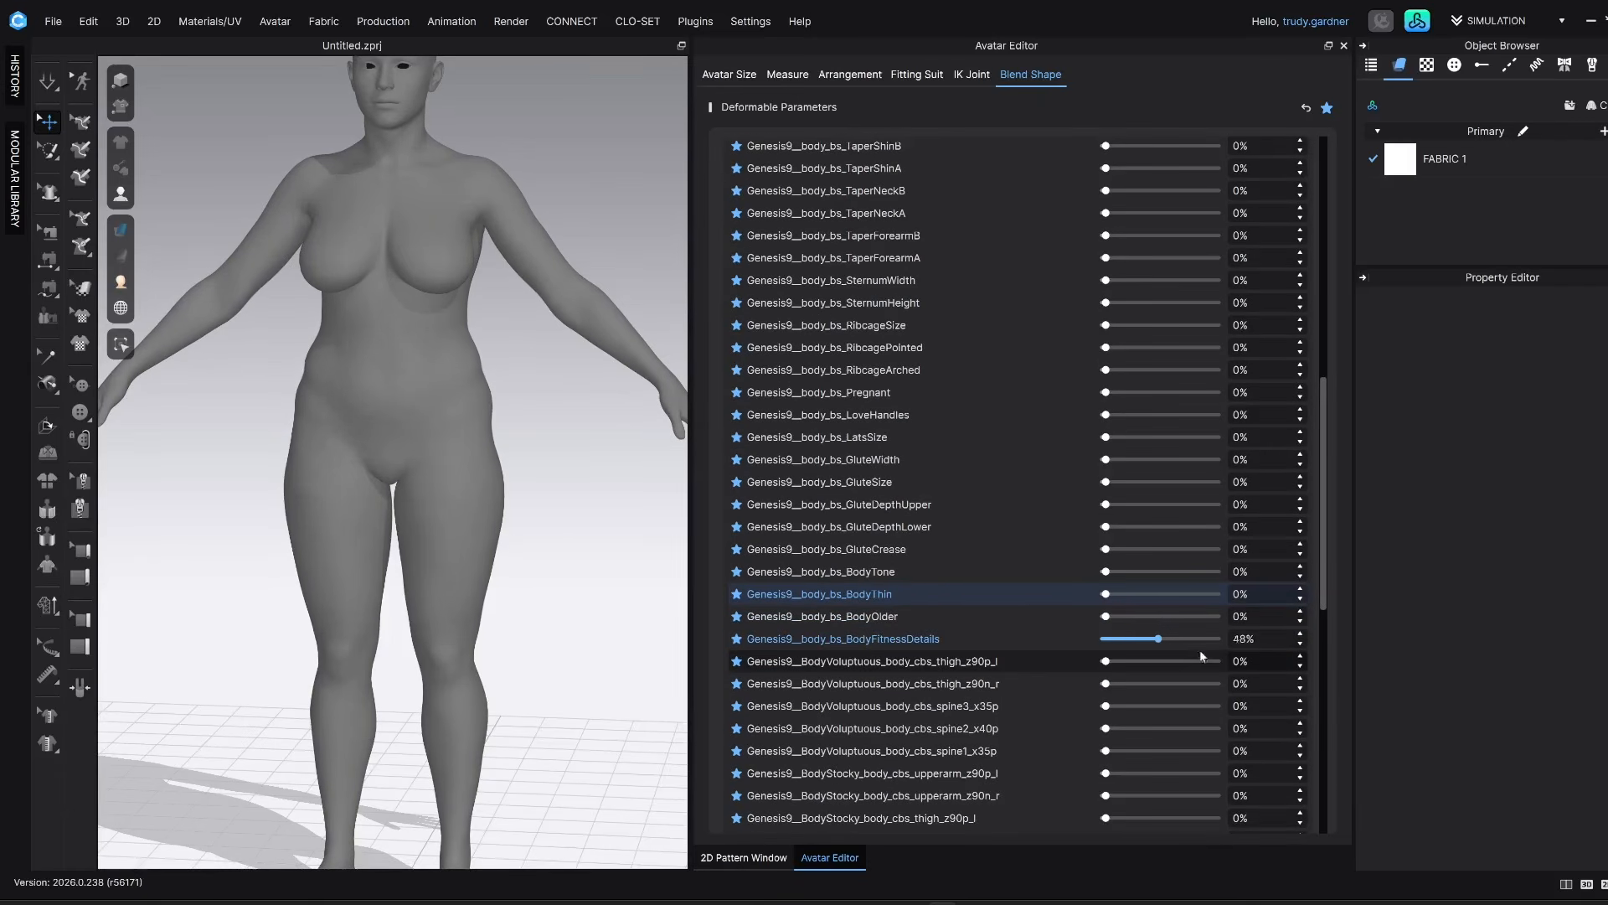
pyautogui.moveTo(1289, 650); pyautogui.dragTo(1102, 660)
pyautogui.scroll(-10, 1104, 708)
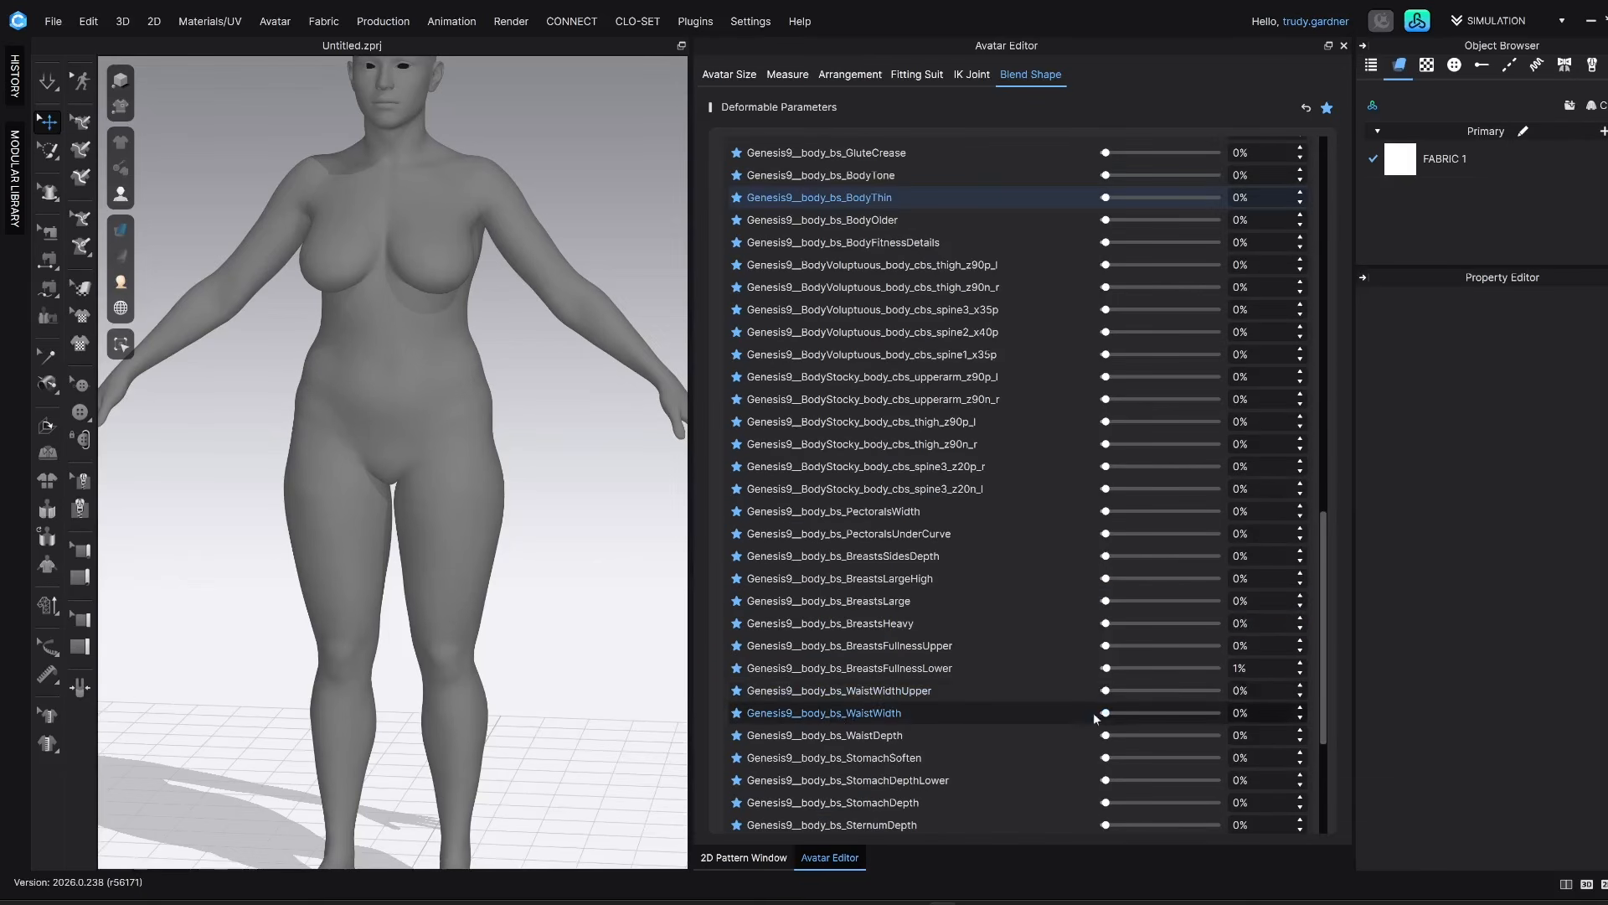
# Set the WaistWidth blend shape to -50% to narrow the avatar's waist
pyautogui.moveTo(1112, 714)
pyautogui.mouseDown()
pyautogui.moveTo(1133, 714)
pyautogui.moveTo(1088, 718)
pyautogui.moveTo(1239, 715)
pyautogui.moveTo(1085, 720)
pyautogui.moveTo(1139, 716)
pyautogui.moveTo(1099, 716)
pyautogui.mouseUp()
pyautogui.doubleClick(1243, 712)
pyautogui.write('-')
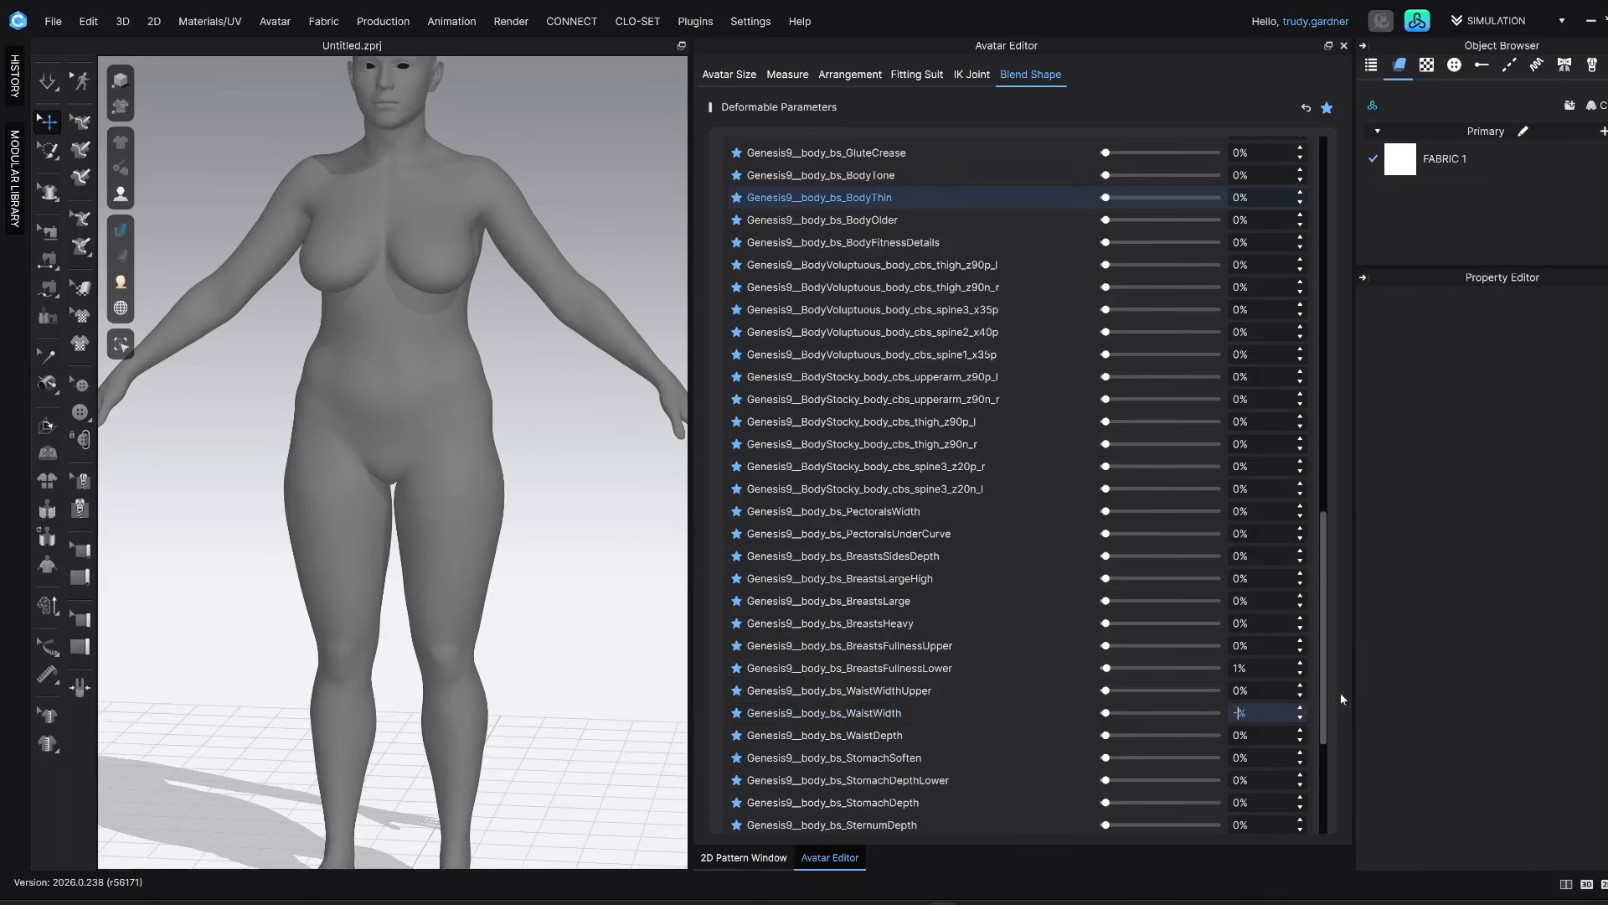
pyautogui.write('50')
pyautogui.press('Return')
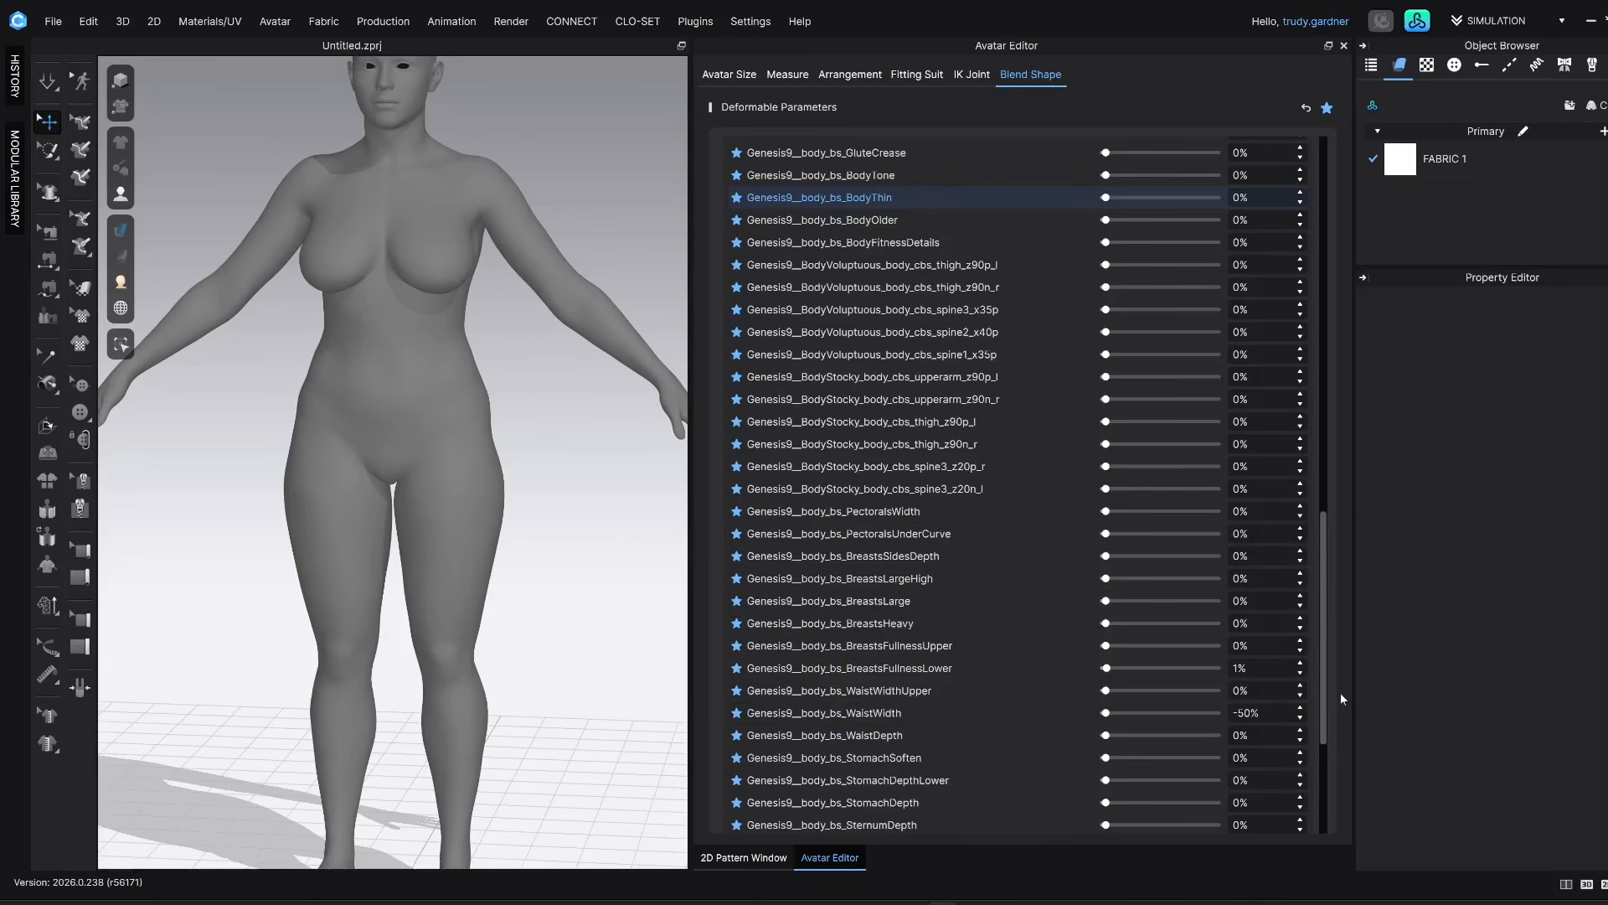
# Return the WaistWidth blend shape to 0%
pyautogui.scroll(3, 438, 301)
pyautogui.moveTo(1261, 713); pyautogui.dragTo(1213, 709)
pyautogui.write('0')
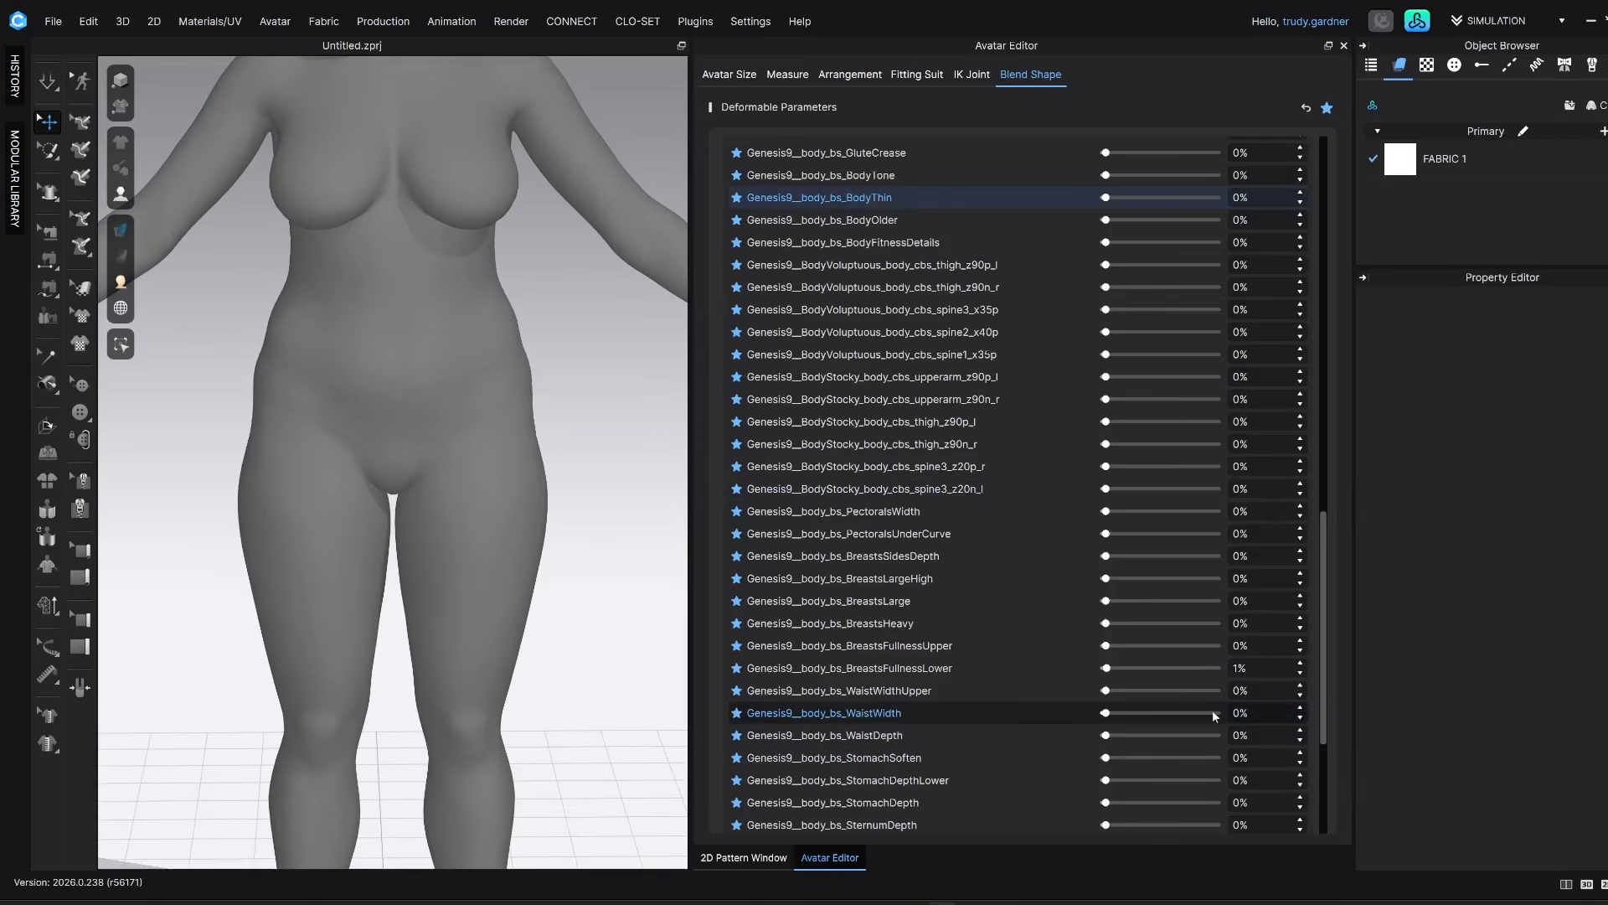
pyautogui.press('Return')
# Add a Basic Circumference Measure around the avatar's waist
pyautogui.scroll(-4, 990, 676)
pyautogui.scroll(-3, 990, 681)
pyautogui.scroll(15, 990, 675)
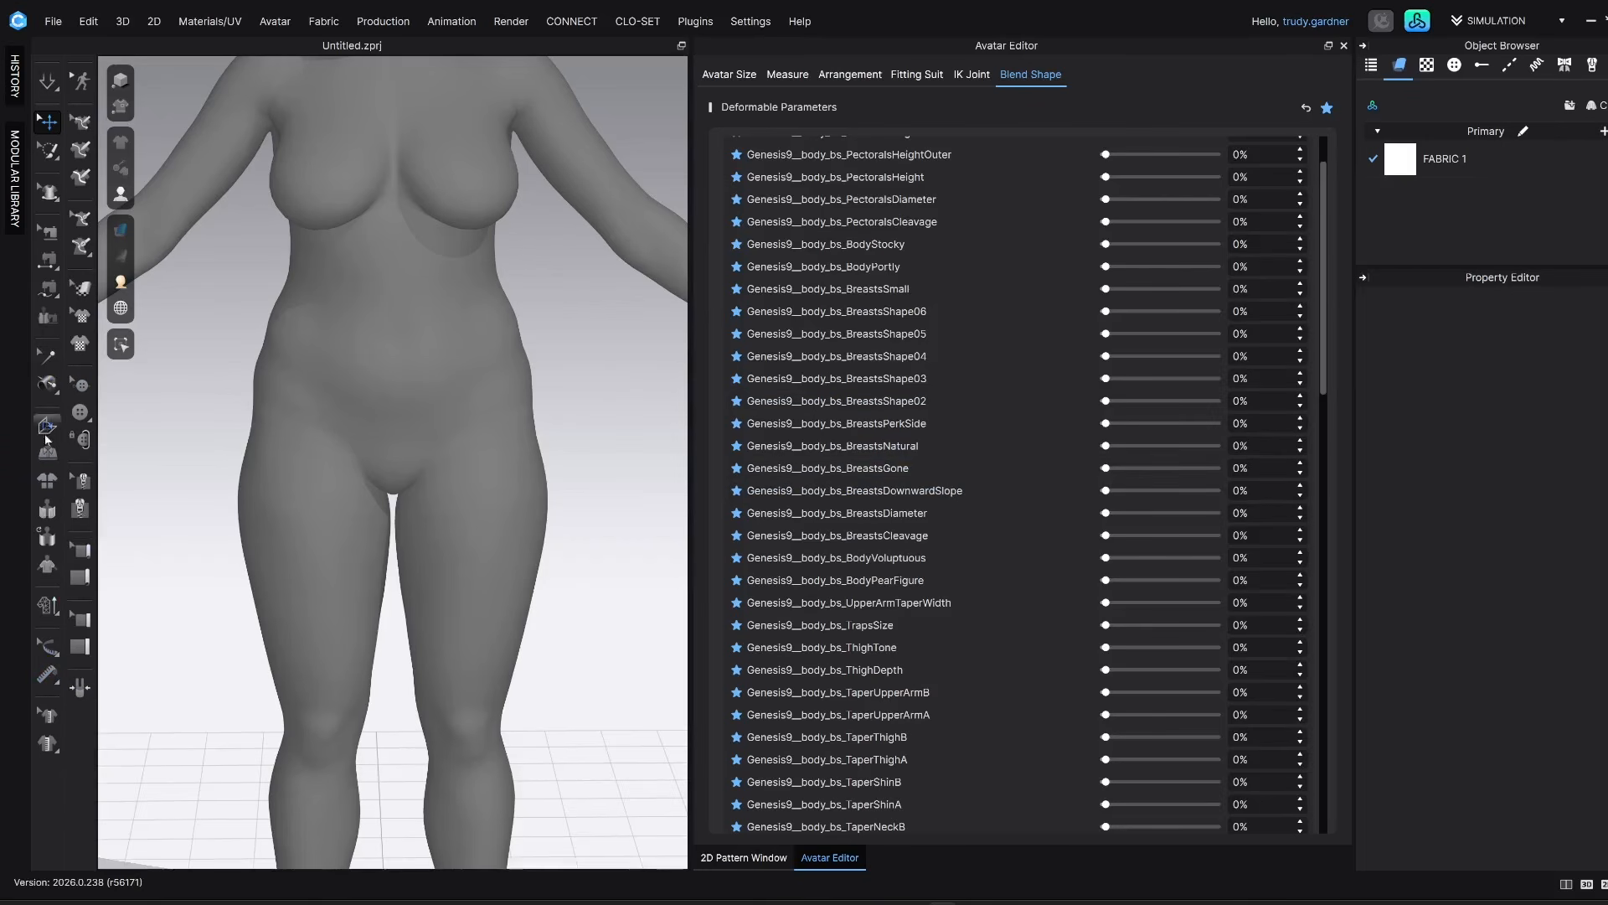
pyautogui.click(48, 674)
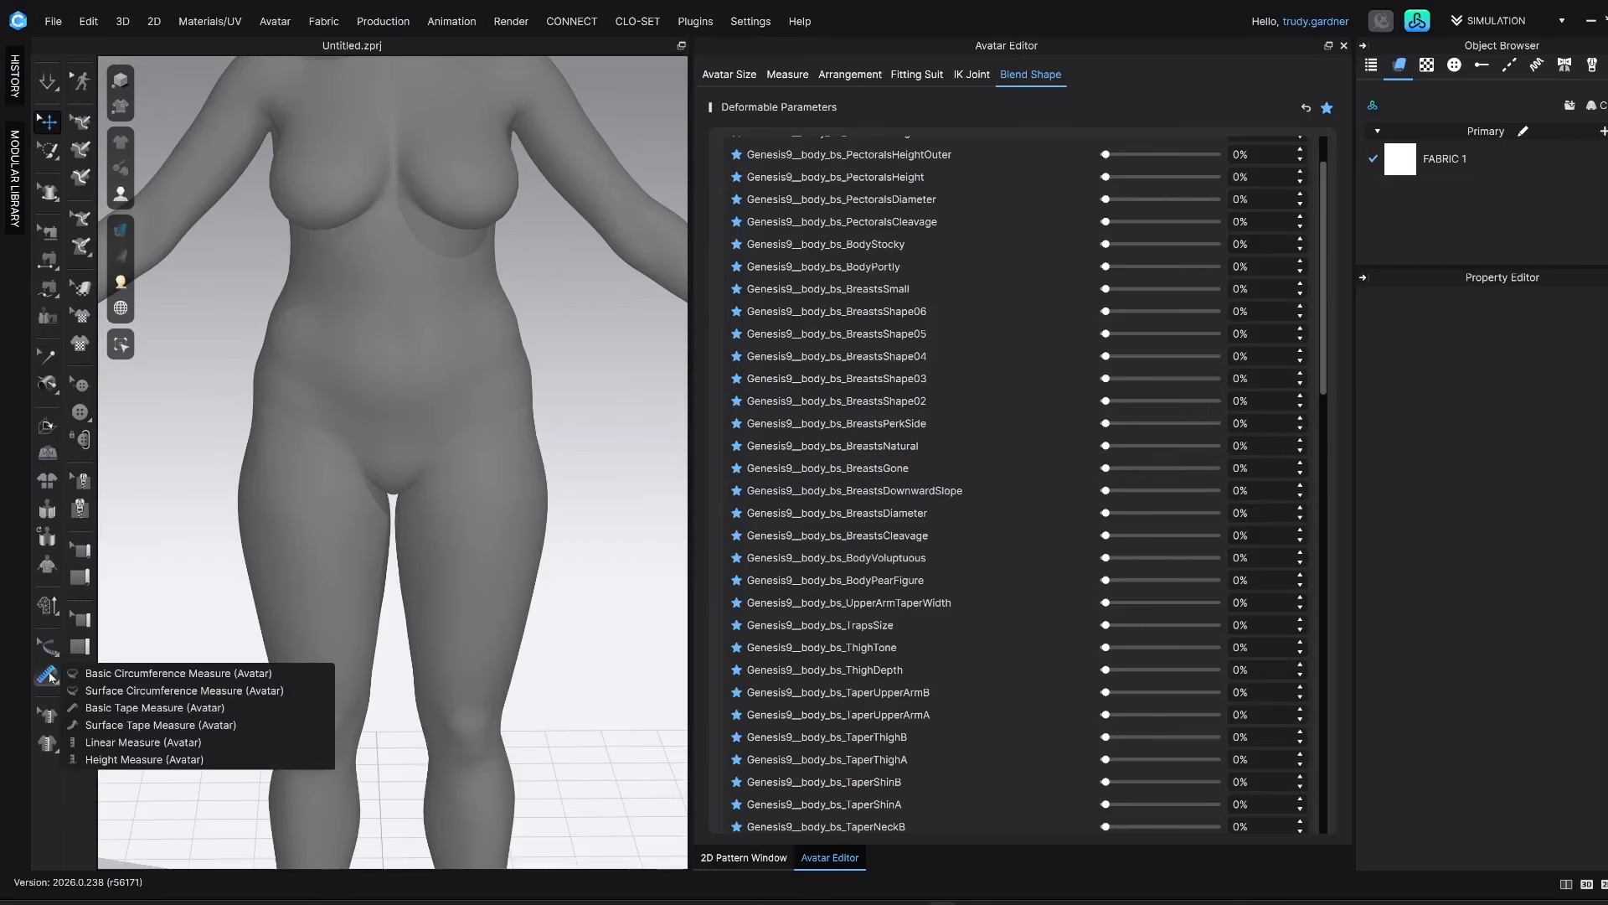
pyautogui.click(123, 674)
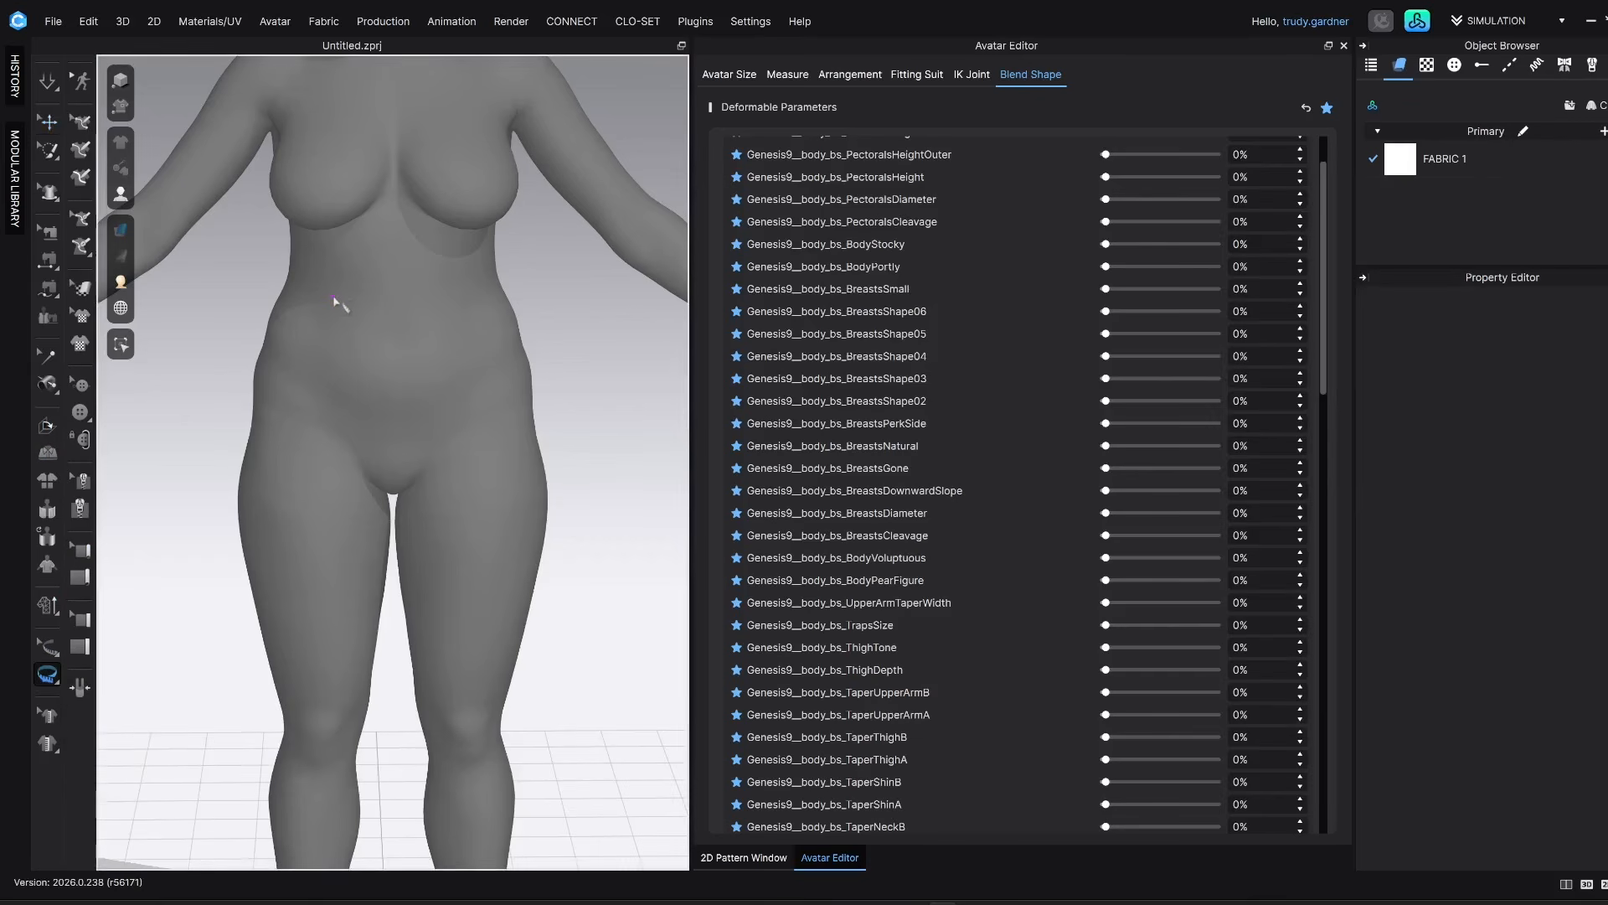
pyautogui.click(463, 302)
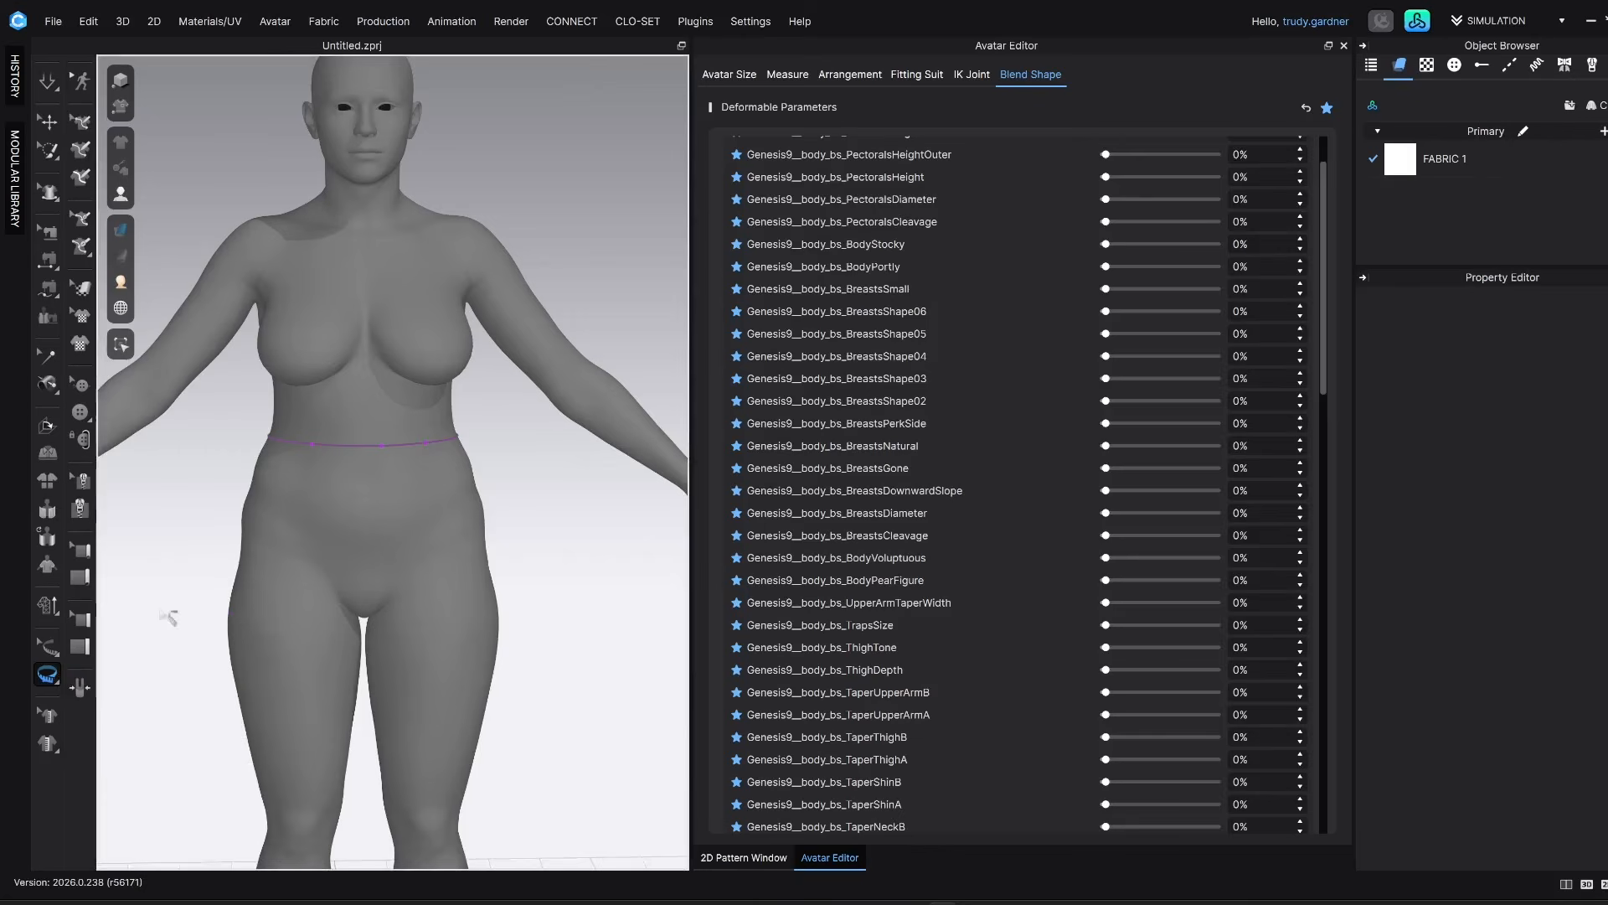
# Add basic circumference measures around the avatar's bust, underbust and hips
pyautogui.click(325, 376)
pyautogui.click(373, 377)
pyautogui.click(452, 377)
pyautogui.click(280, 334)
pyautogui.click(363, 334)
pyautogui.click(460, 330)
pyautogui.moveTo(363, 335); pyautogui.dragTo(419, 335, button='right')
pyautogui.moveTo(419, 335); pyautogui.dragTo(410, 291, button='middle')
pyautogui.click(253, 544)
pyautogui.click(449, 543)
pyautogui.click(254, 547)
pyautogui.moveTo(477, 549); pyautogui.dragTo(363, 543, button='right')
pyautogui.click(363, 543)
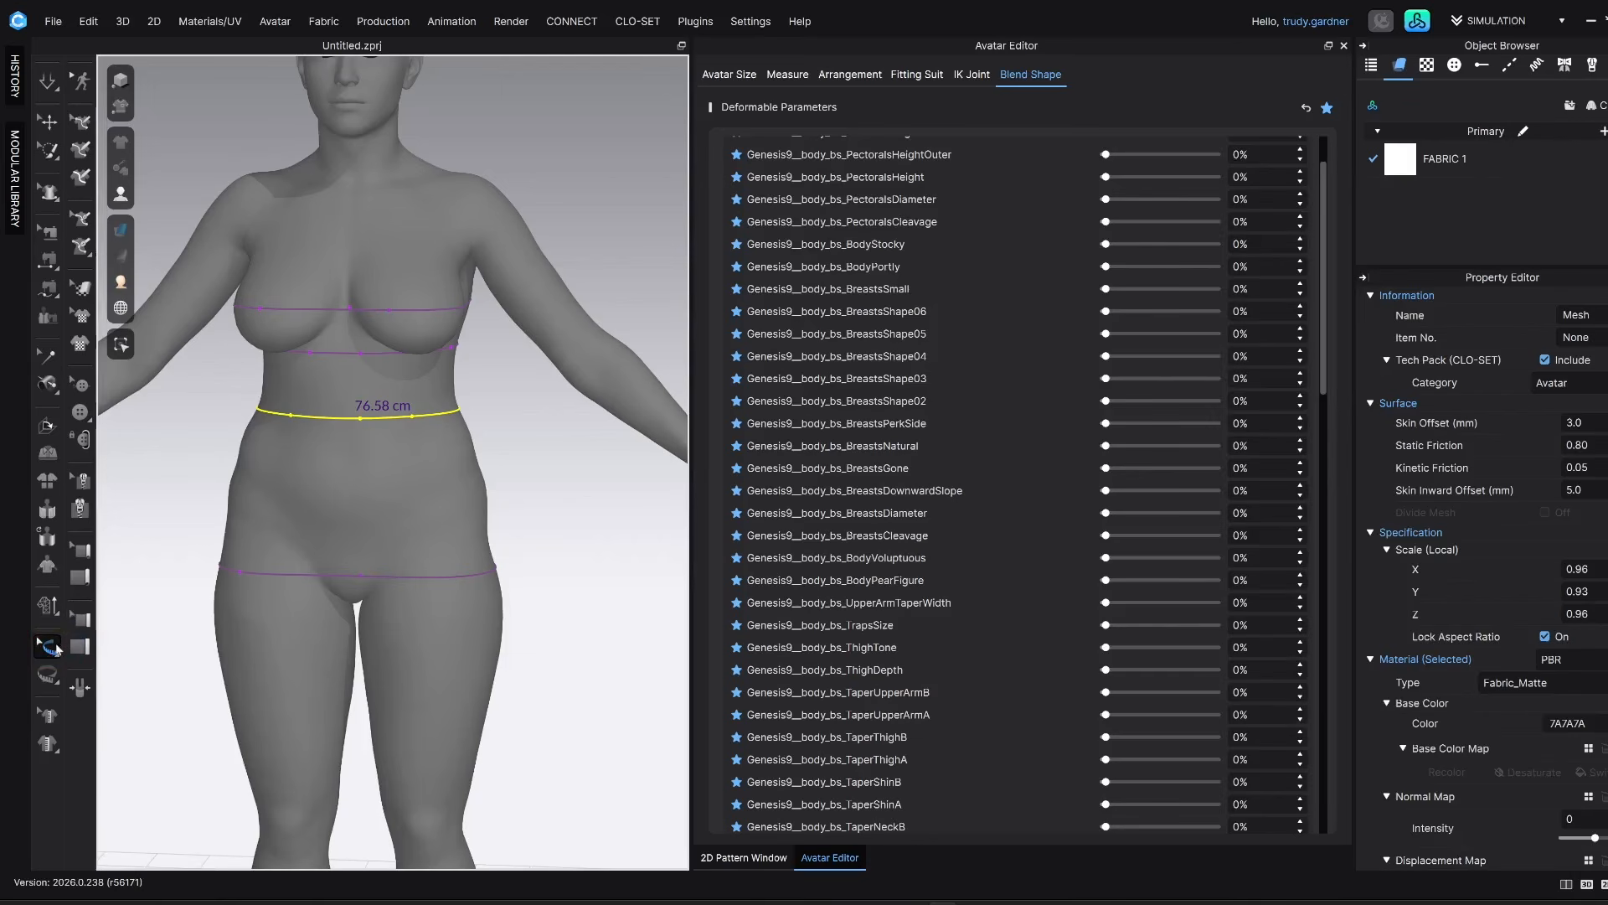
# Show the lengths of all circumference measures on the avatar
pyautogui.rightClick(319, 415)
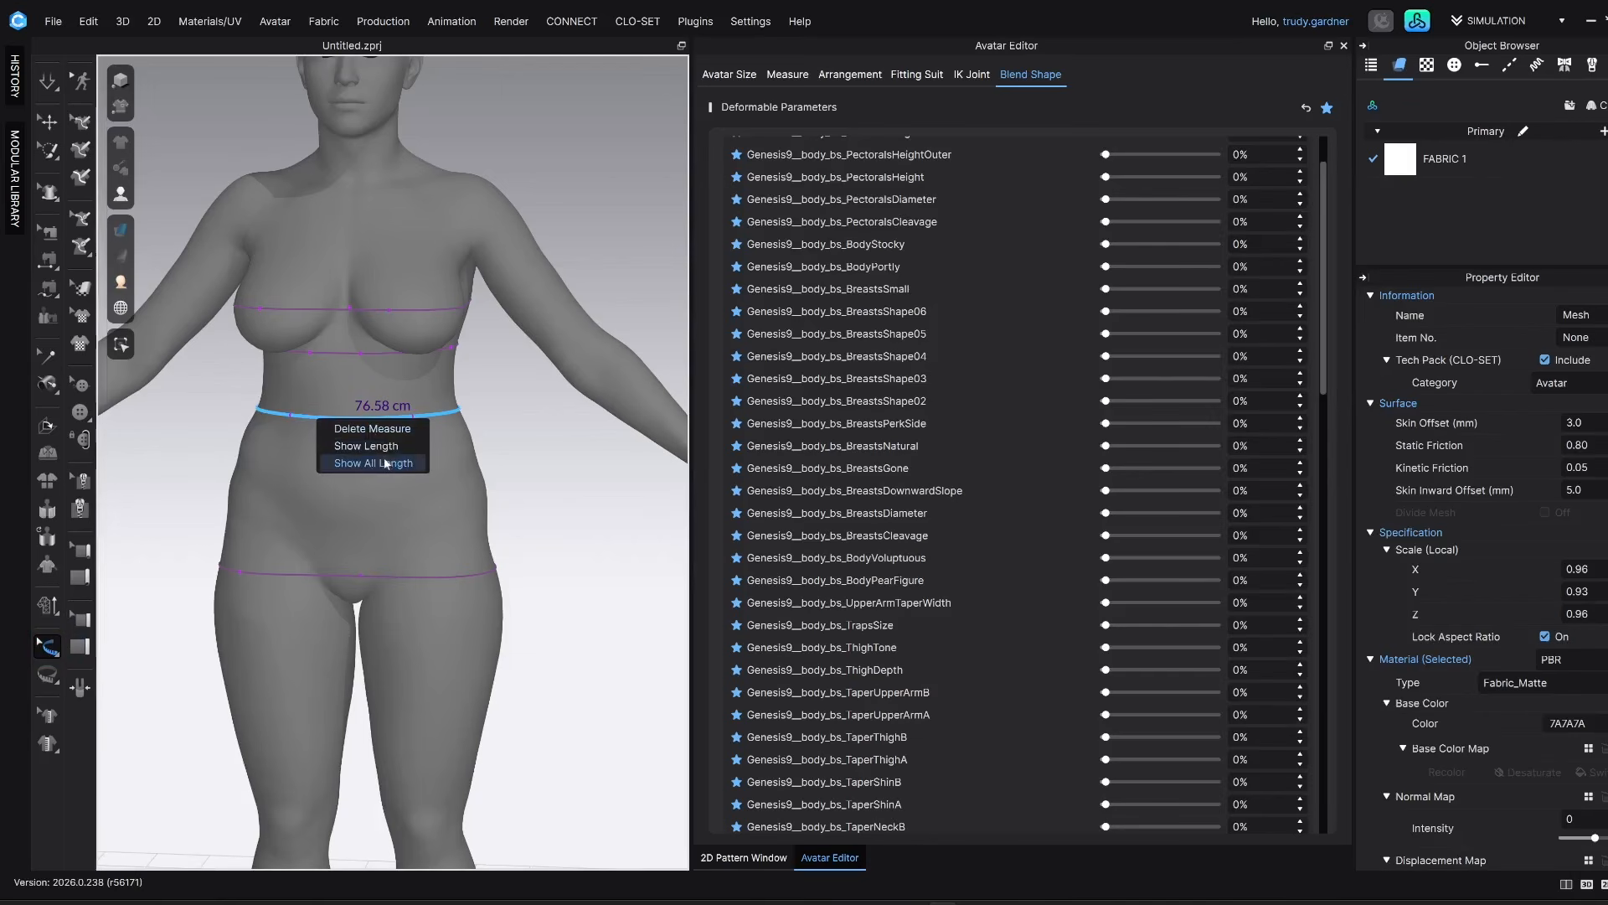
pyautogui.click(373, 464)
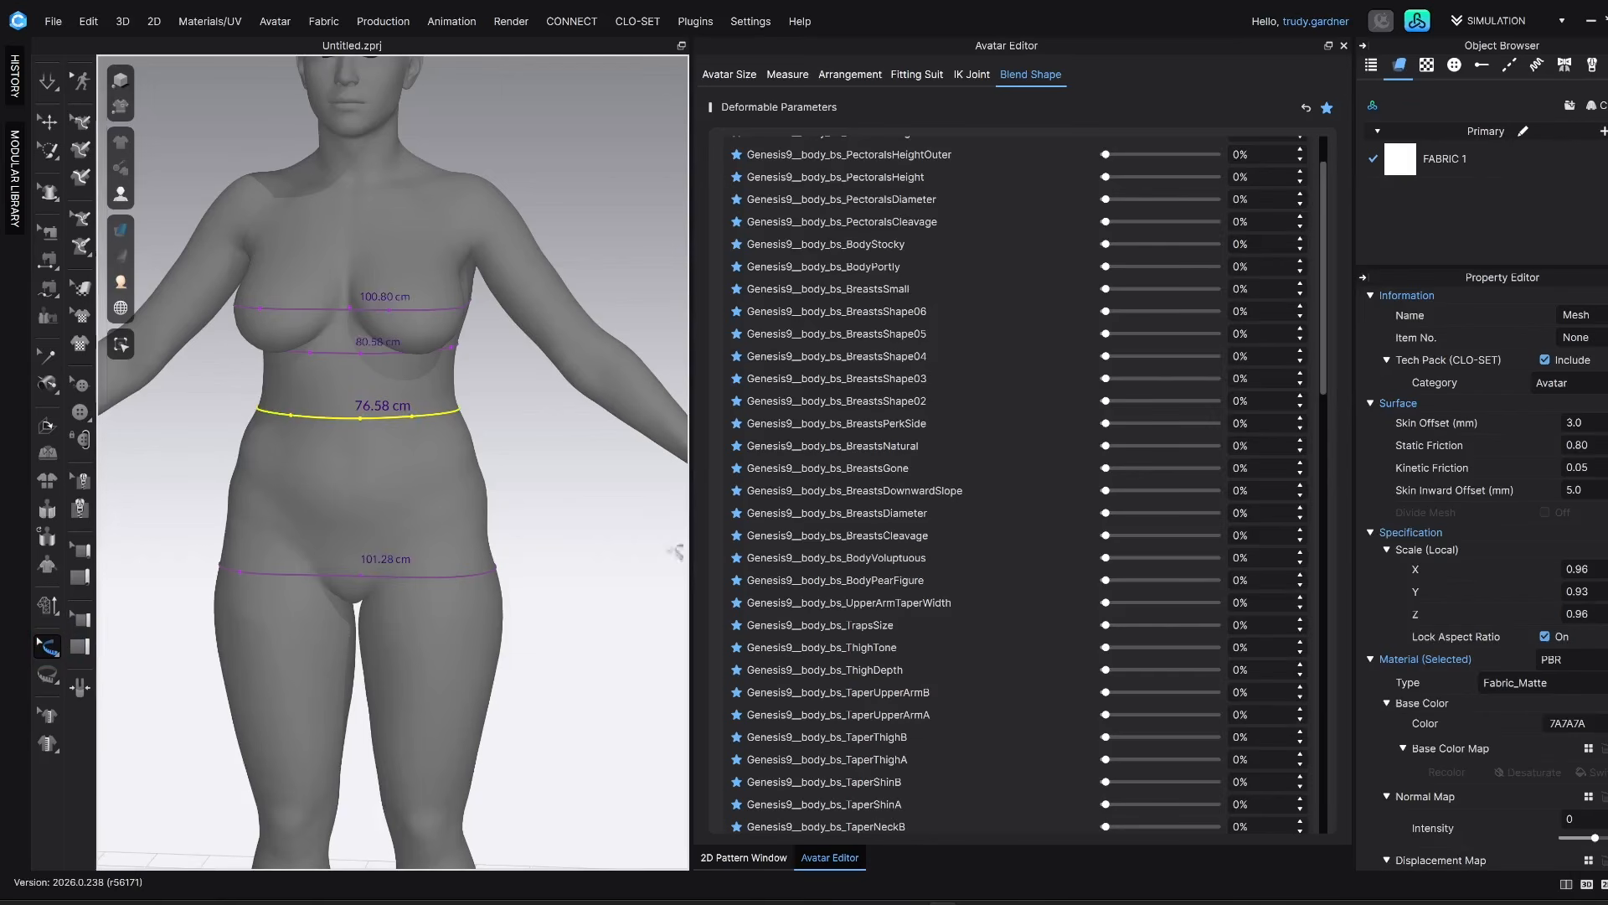
pyautogui.moveTo(403, 372); pyautogui.dragTo(556, 539, button='middle')
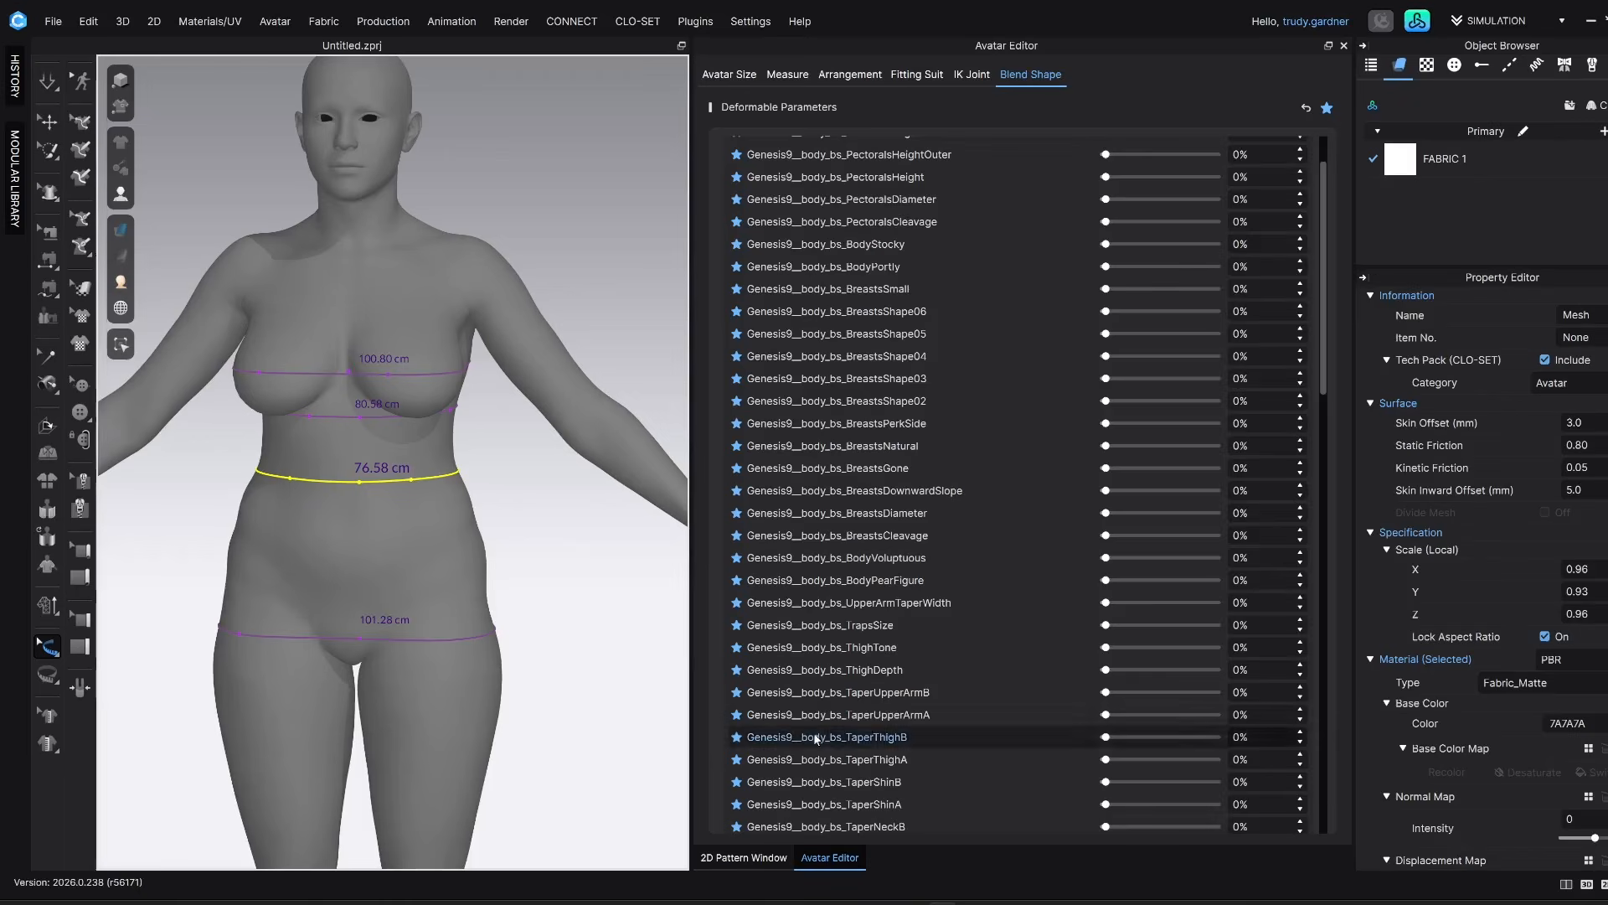
# Set the BodyHeavy blend shape to -50% and check the slimmer avatar with its measures
pyautogui.scroll(-15, 1149, 776)
pyautogui.moveTo(1107, 771)
pyautogui.mouseDown()
pyautogui.moveTo(1136, 769)
pyautogui.moveTo(1092, 777)
pyautogui.moveTo(1187, 769)
pyautogui.moveTo(1100, 773)
pyautogui.mouseUp()
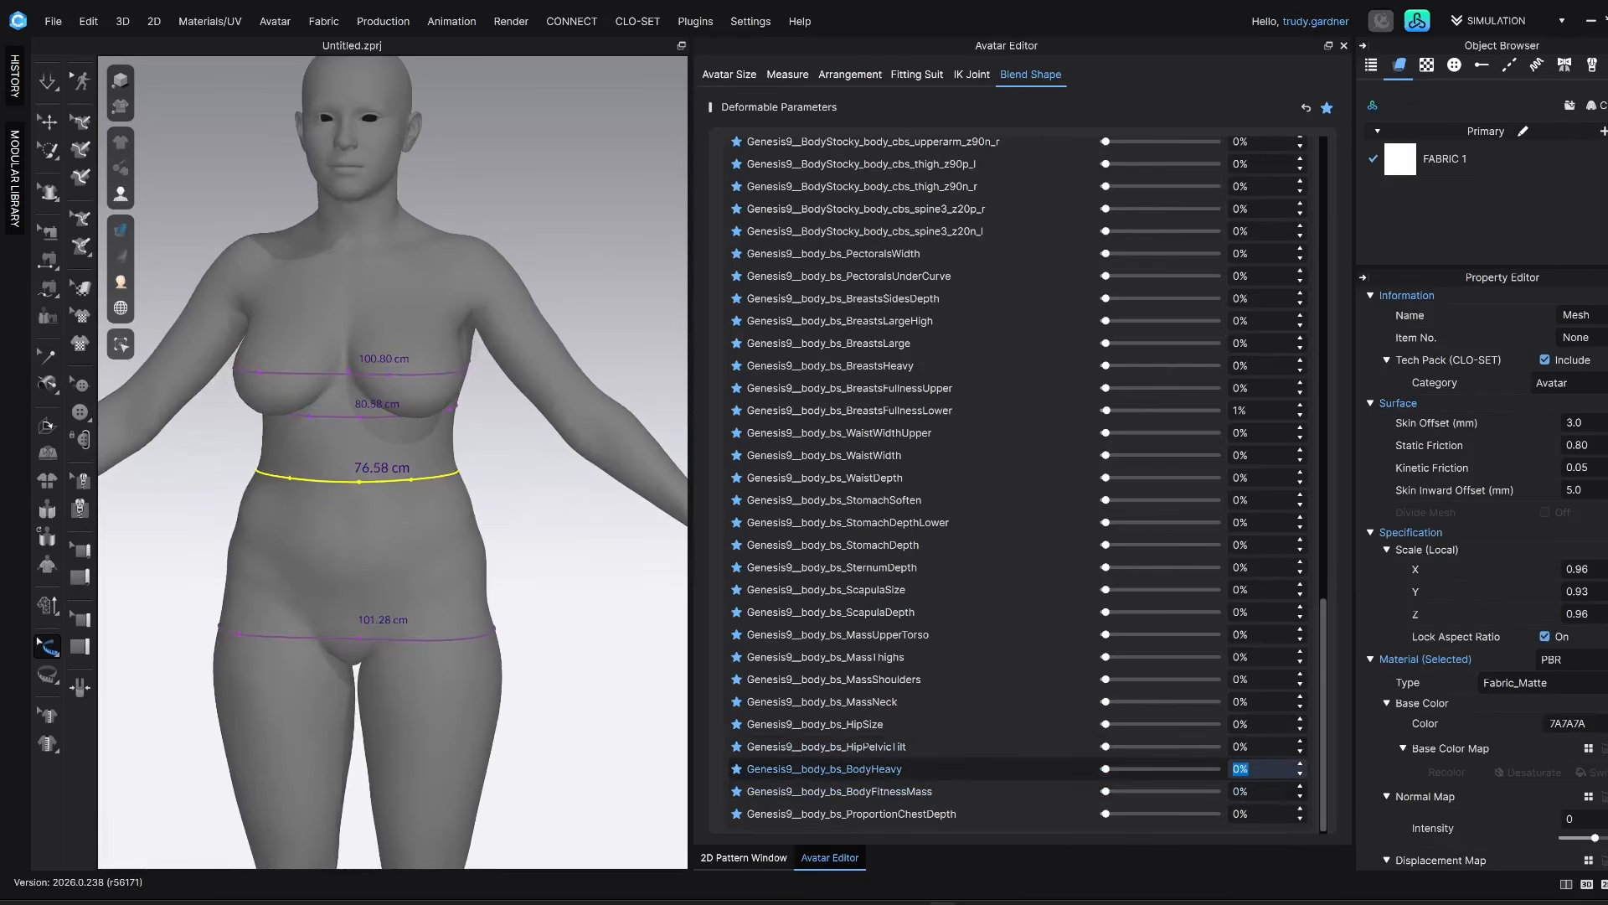
pyautogui.write('-50')
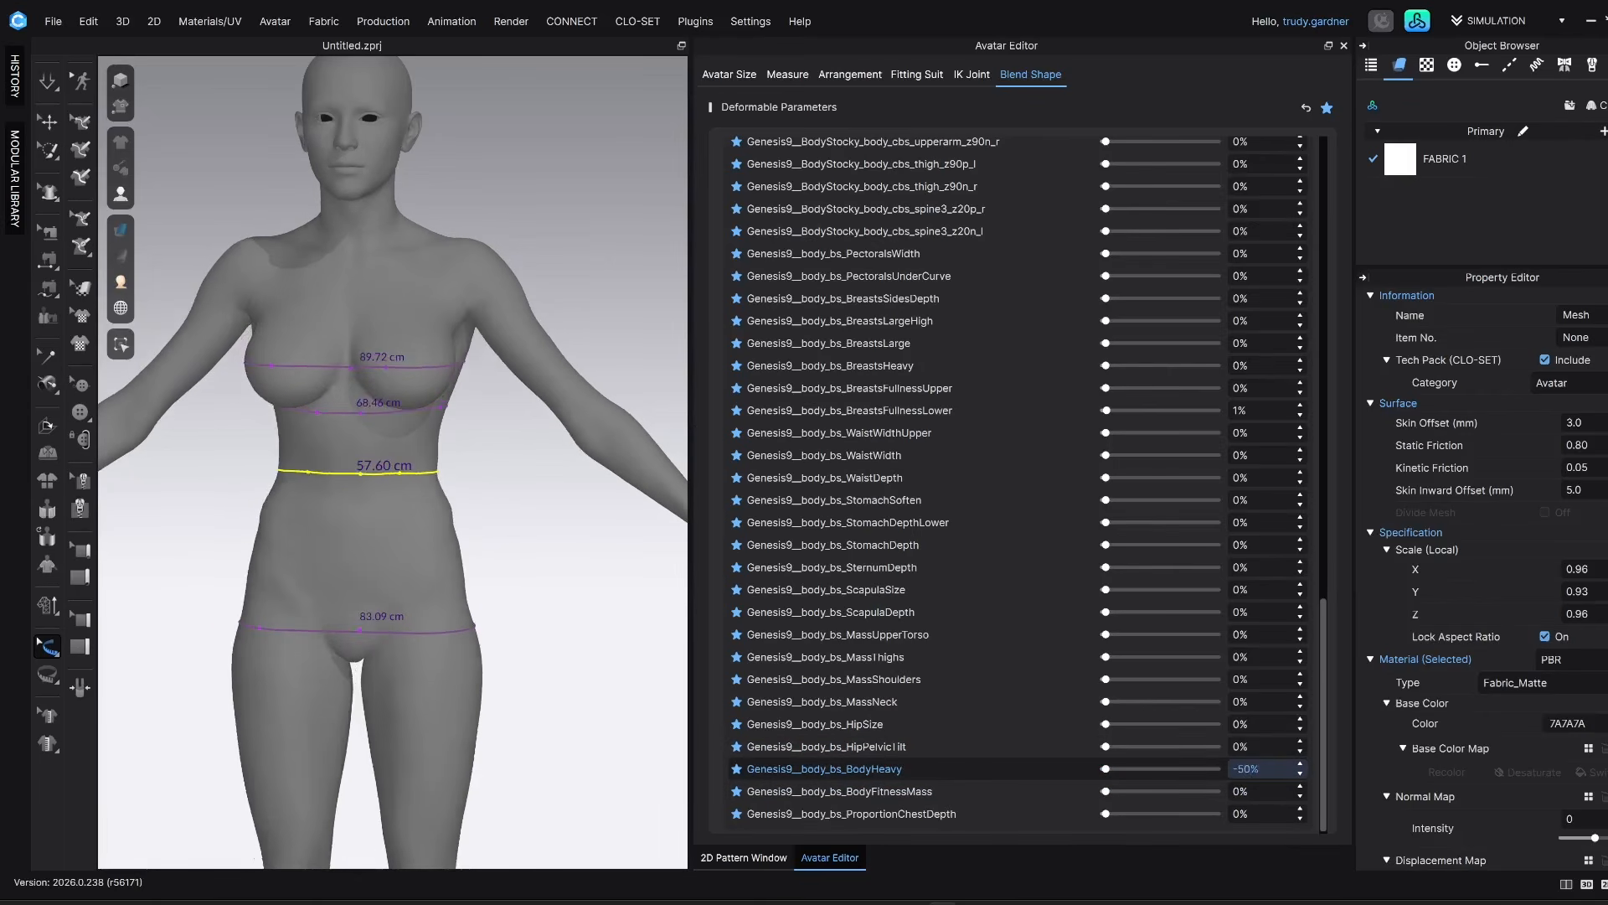
pyautogui.scroll(-3, 512, 484)
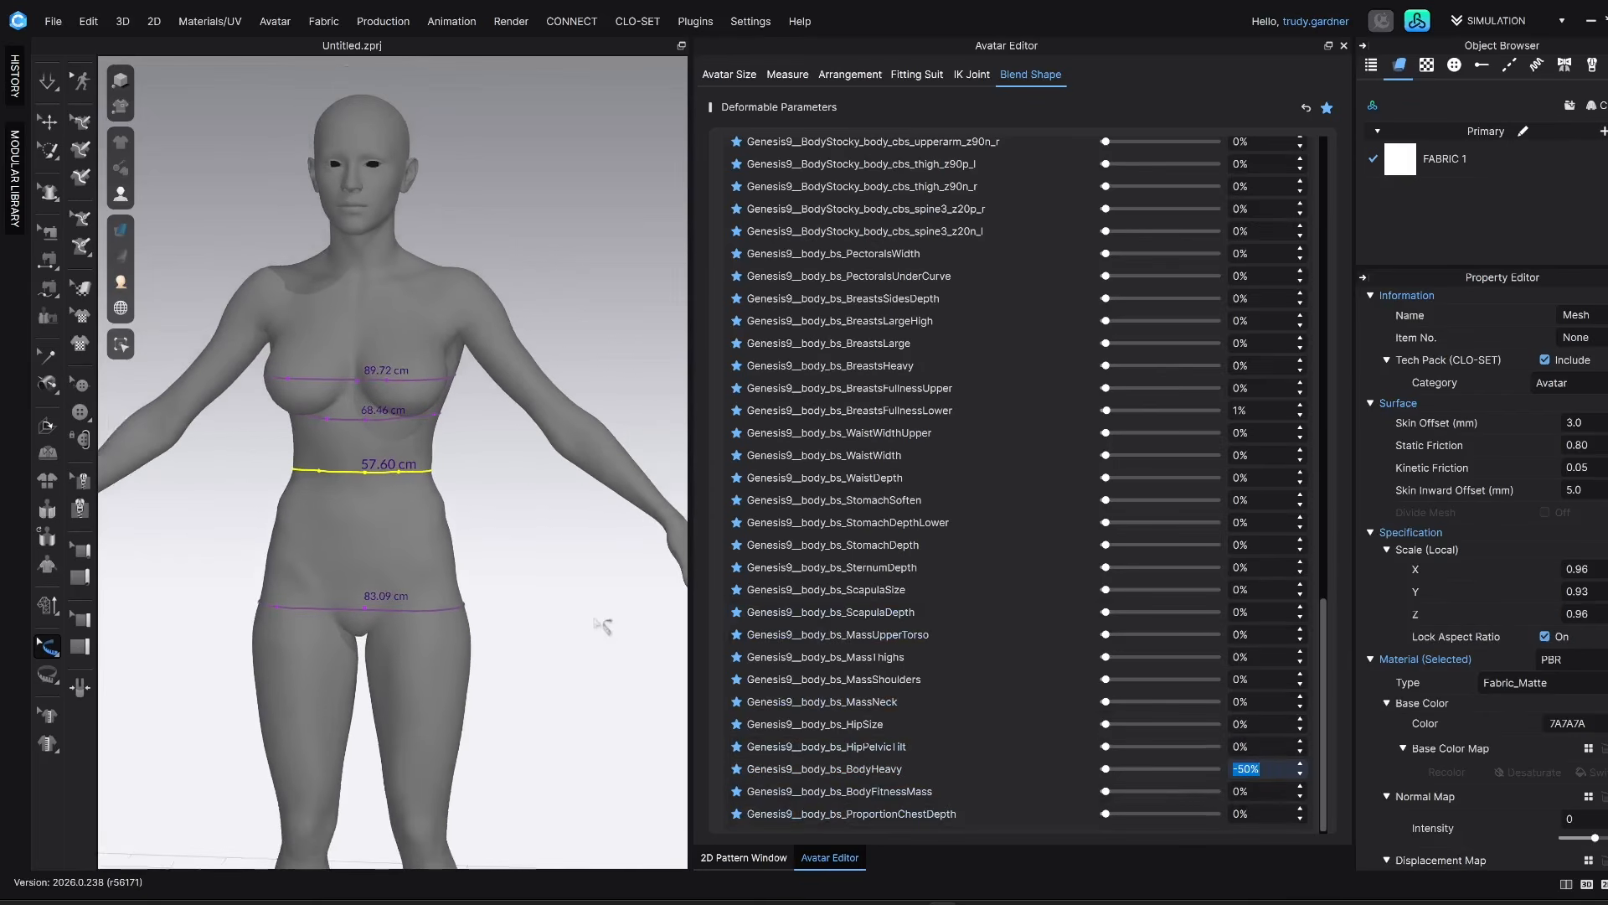
pyautogui.moveTo(604, 600); pyautogui.dragTo(606, 534, button='middle')
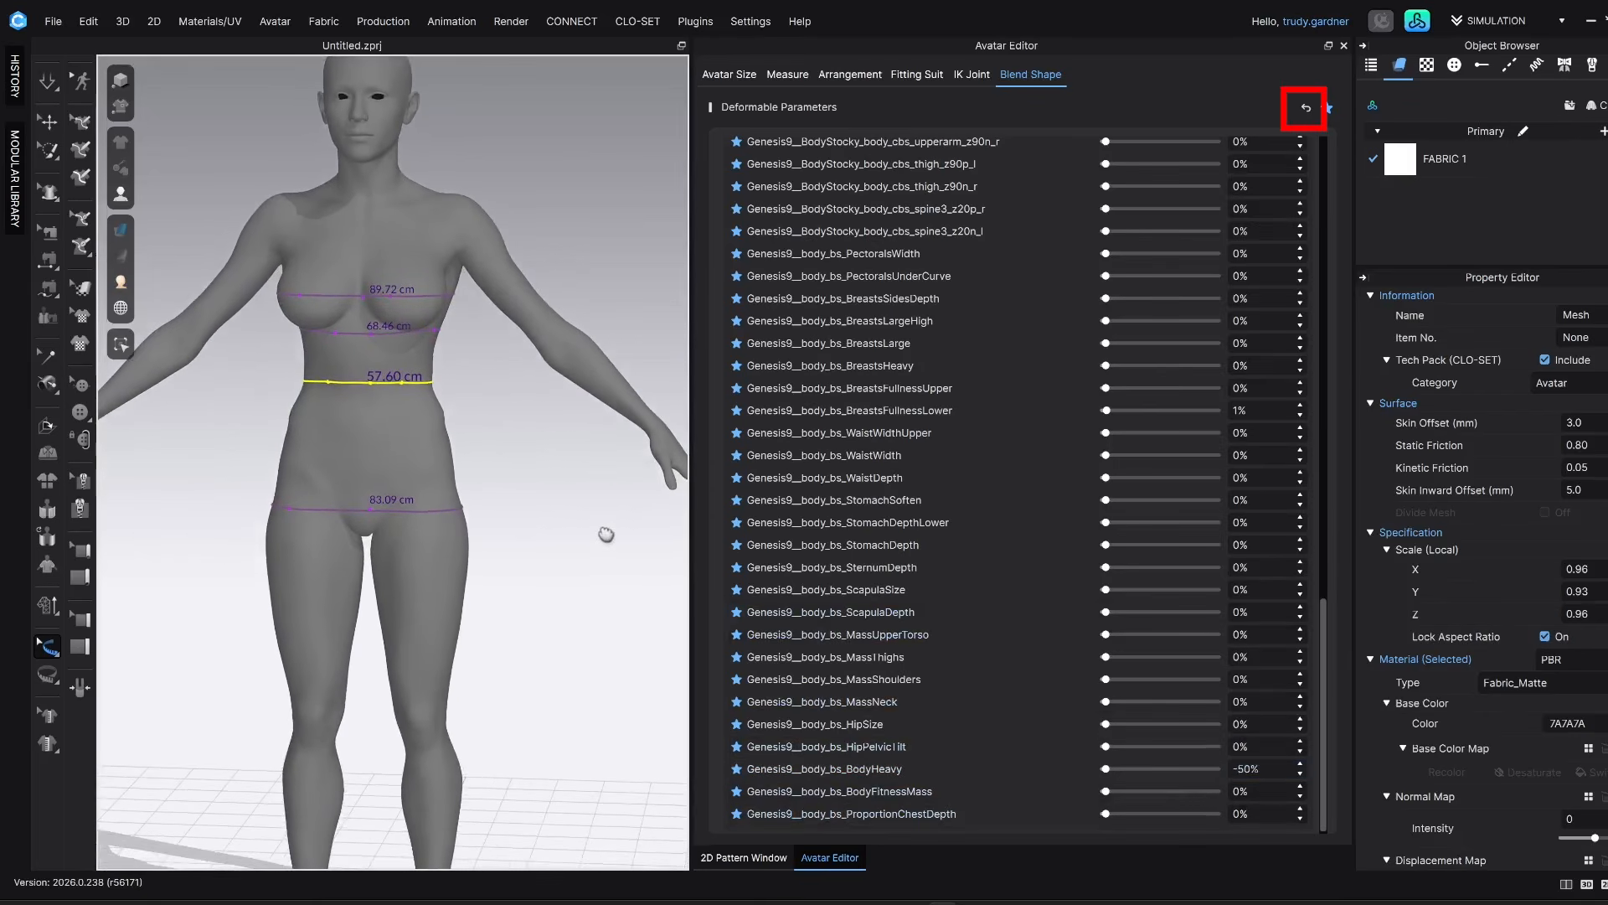
# Reset all blend shape parameters to their defaults, and with the Select/Move tool active inspect the avatar from several angles
pyautogui.click(1305, 108)
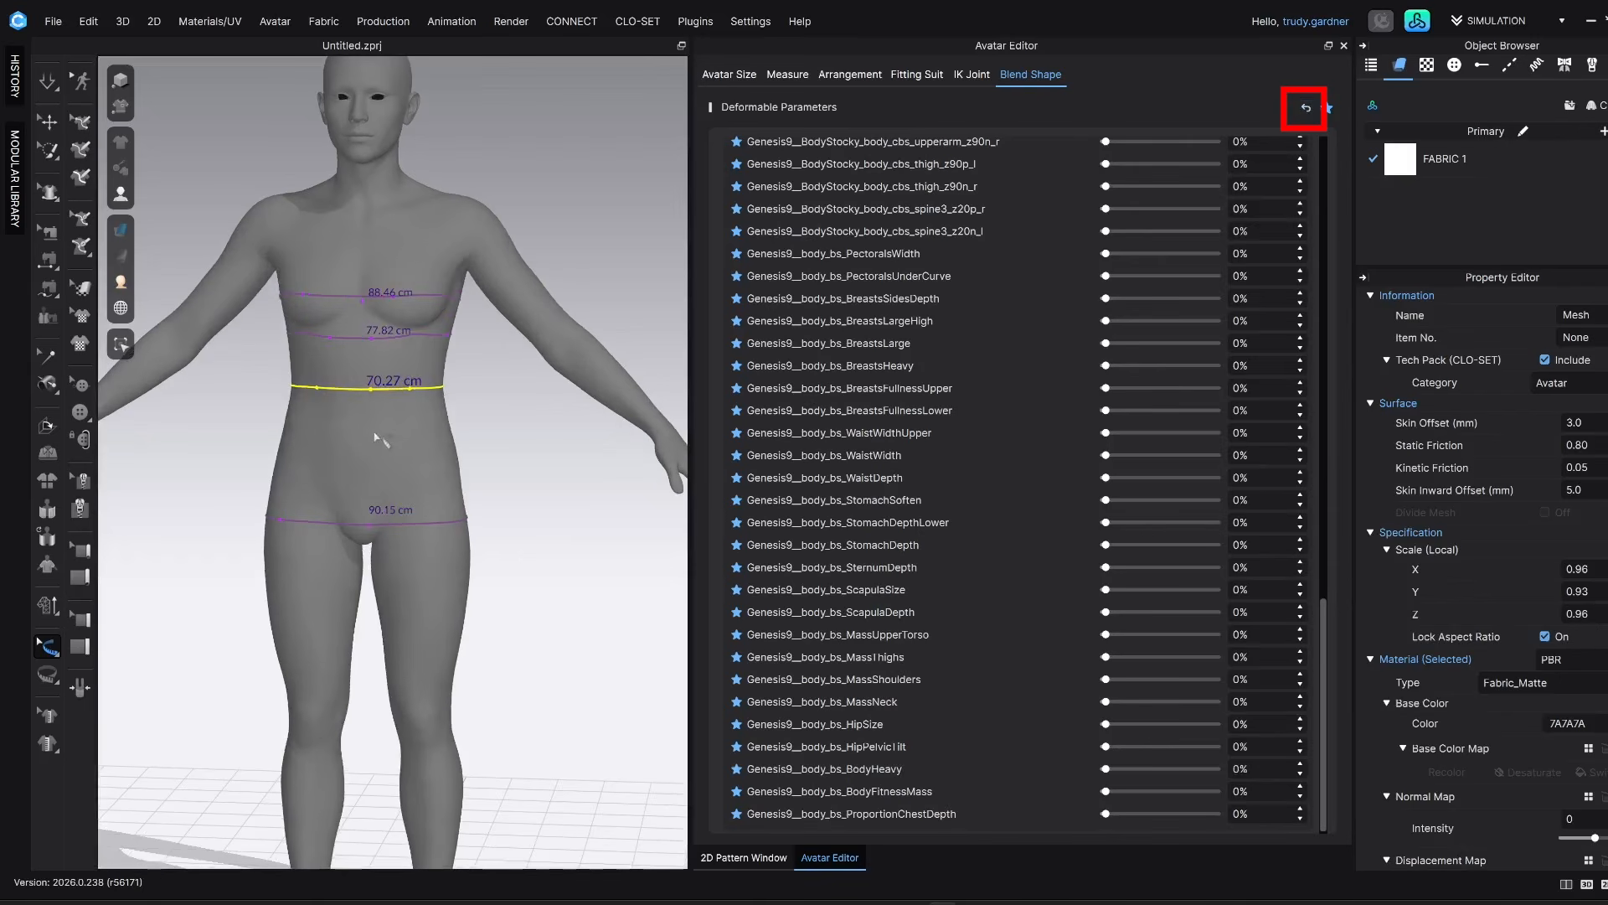
pyautogui.moveTo(507, 255); pyautogui.dragTo(263, 310, button='right')
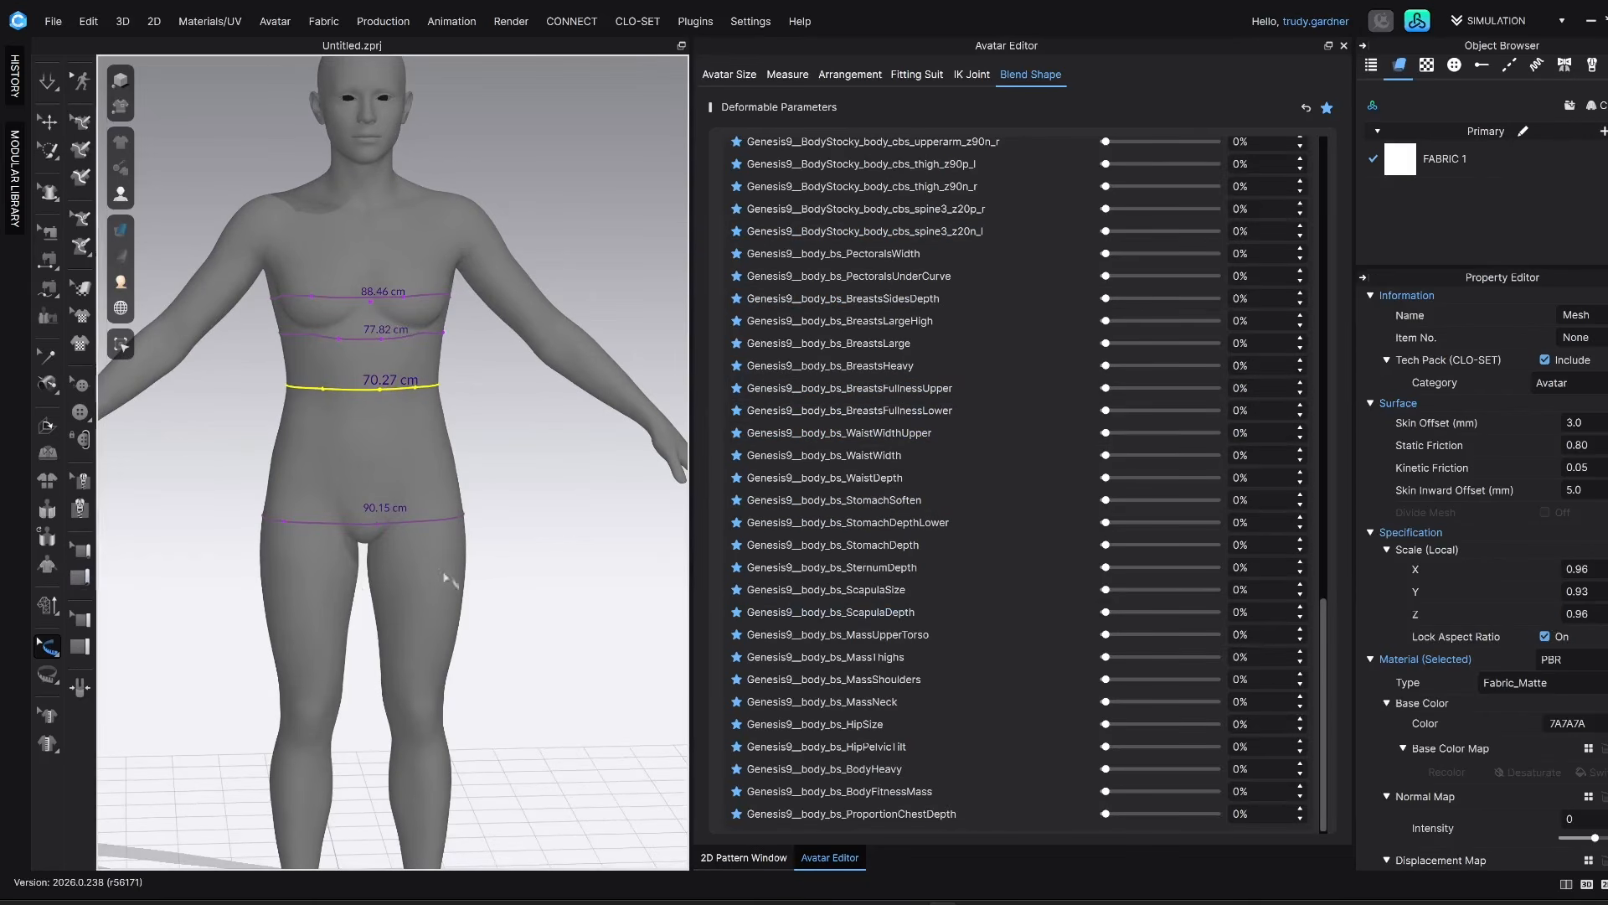
pyautogui.moveTo(517, 560); pyautogui.dragTo(533, 525, button='right')
pyautogui.moveTo(526, 424); pyautogui.dragTo(522, 417, button='right')
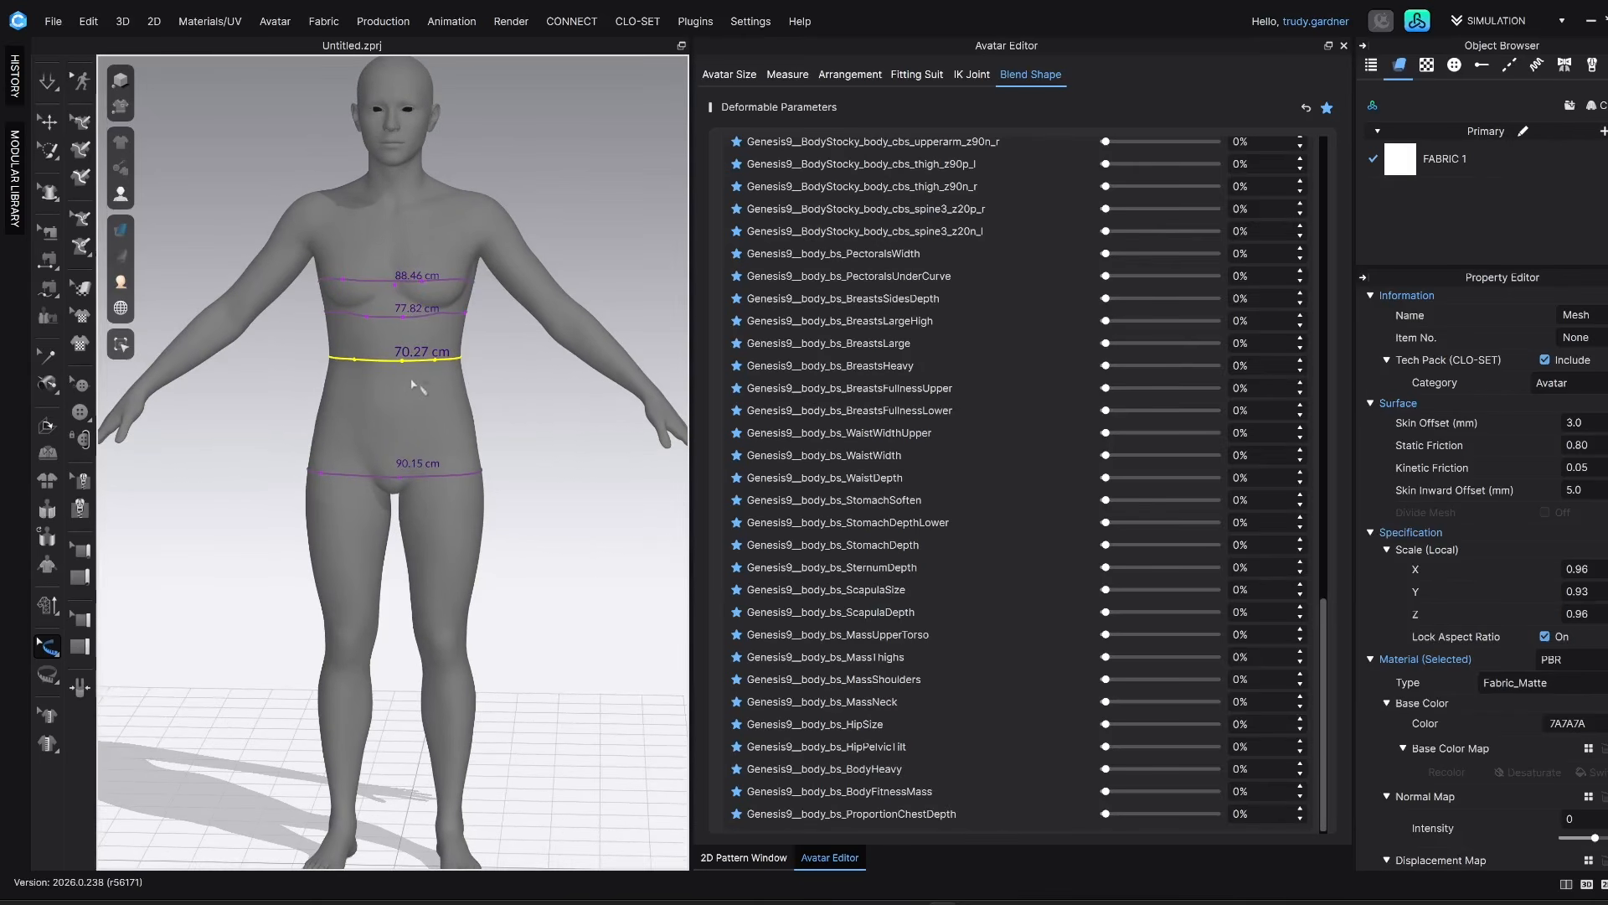
pyautogui.press('q')
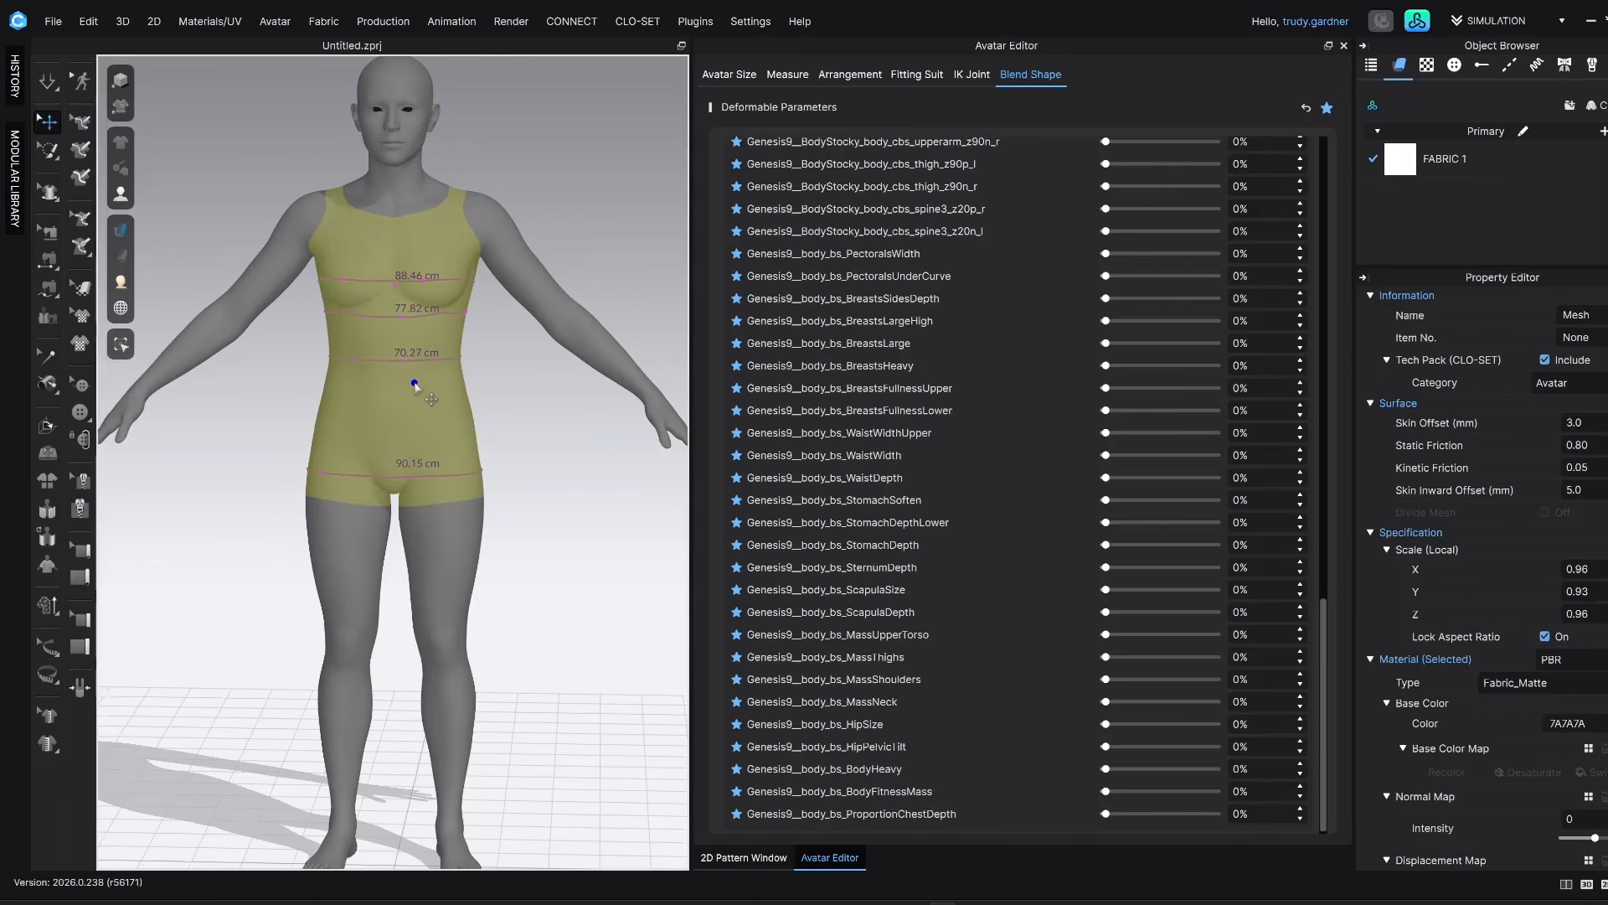
pyautogui.scroll(2, 413, 388)
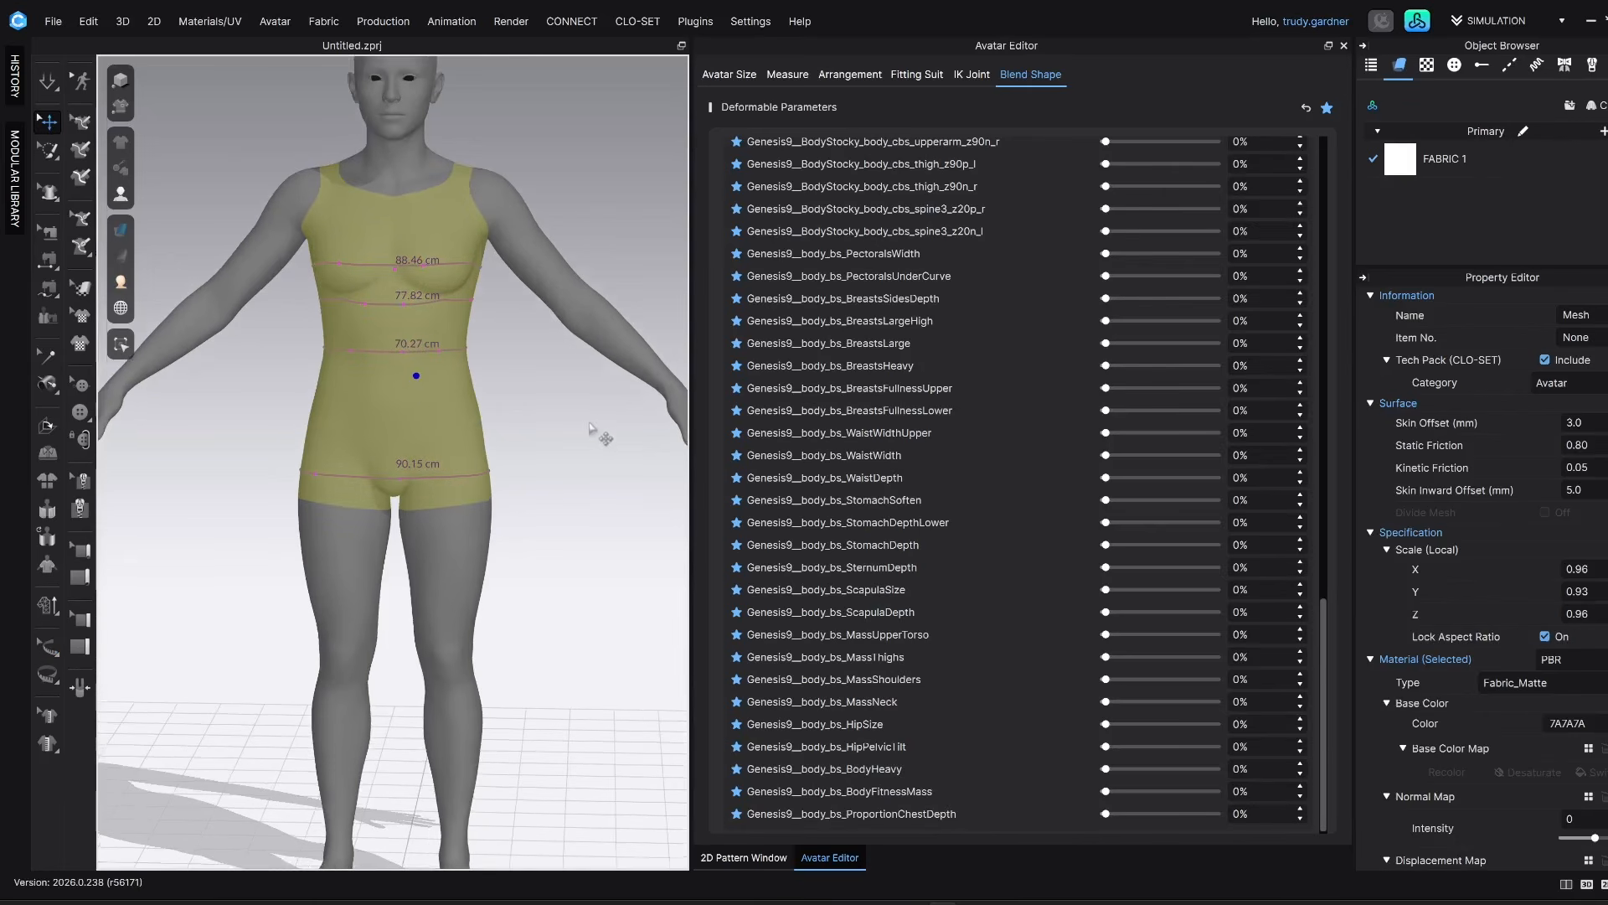
pyautogui.moveTo(573, 413); pyautogui.dragTo(475, 414, button='right')
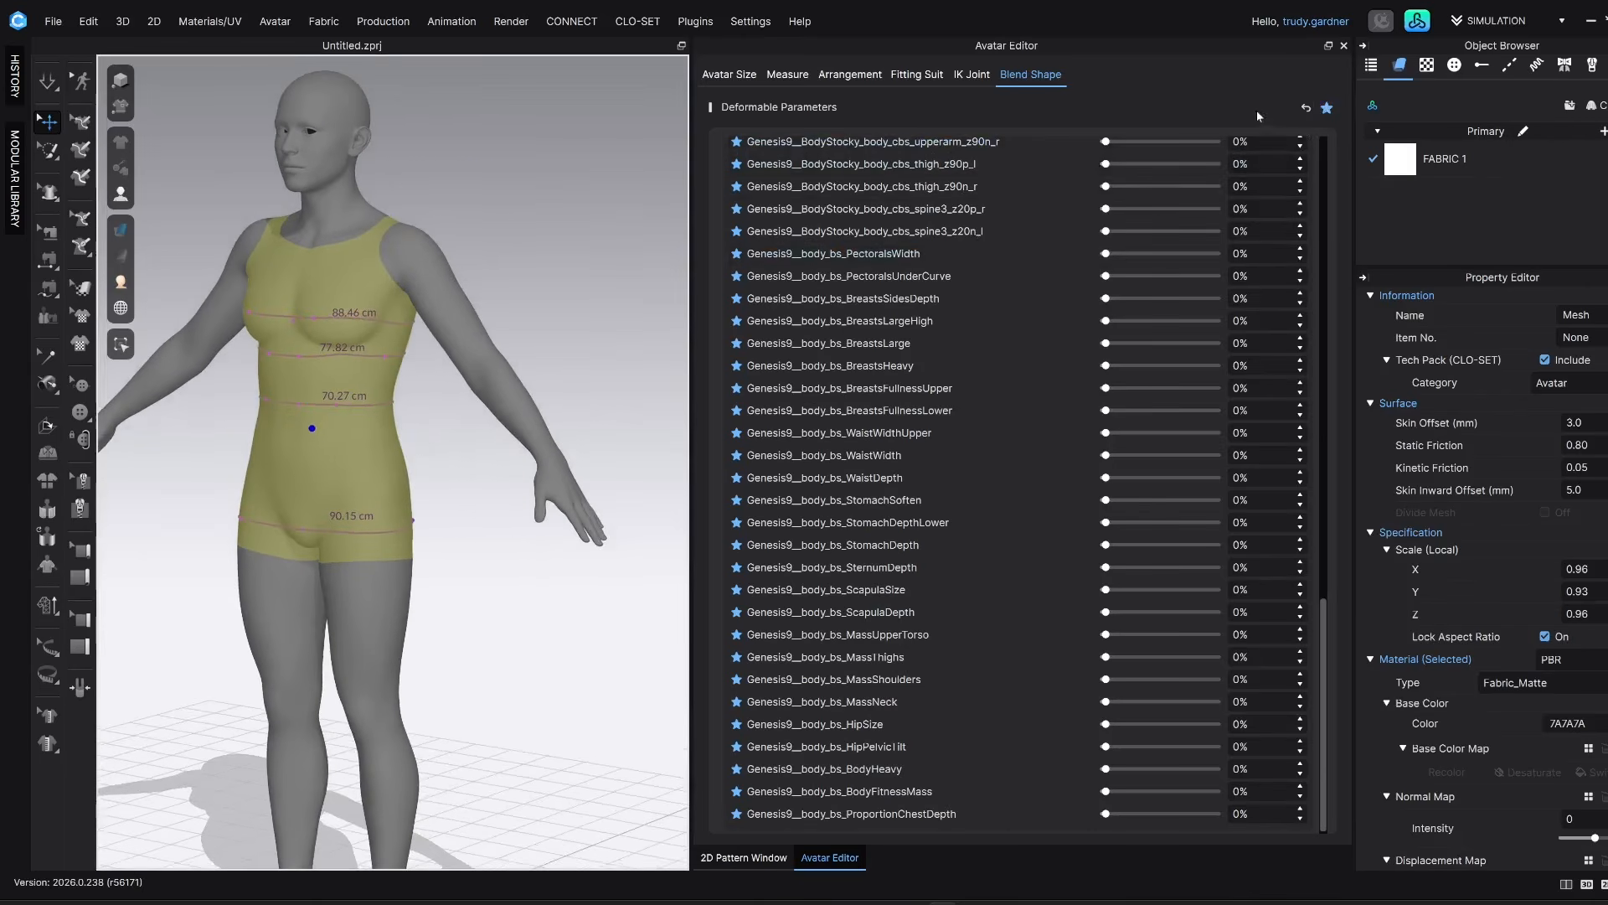
pyautogui.moveTo(537, 521); pyautogui.dragTo(575, 504, button='middle')
pyautogui.click(527, 517)
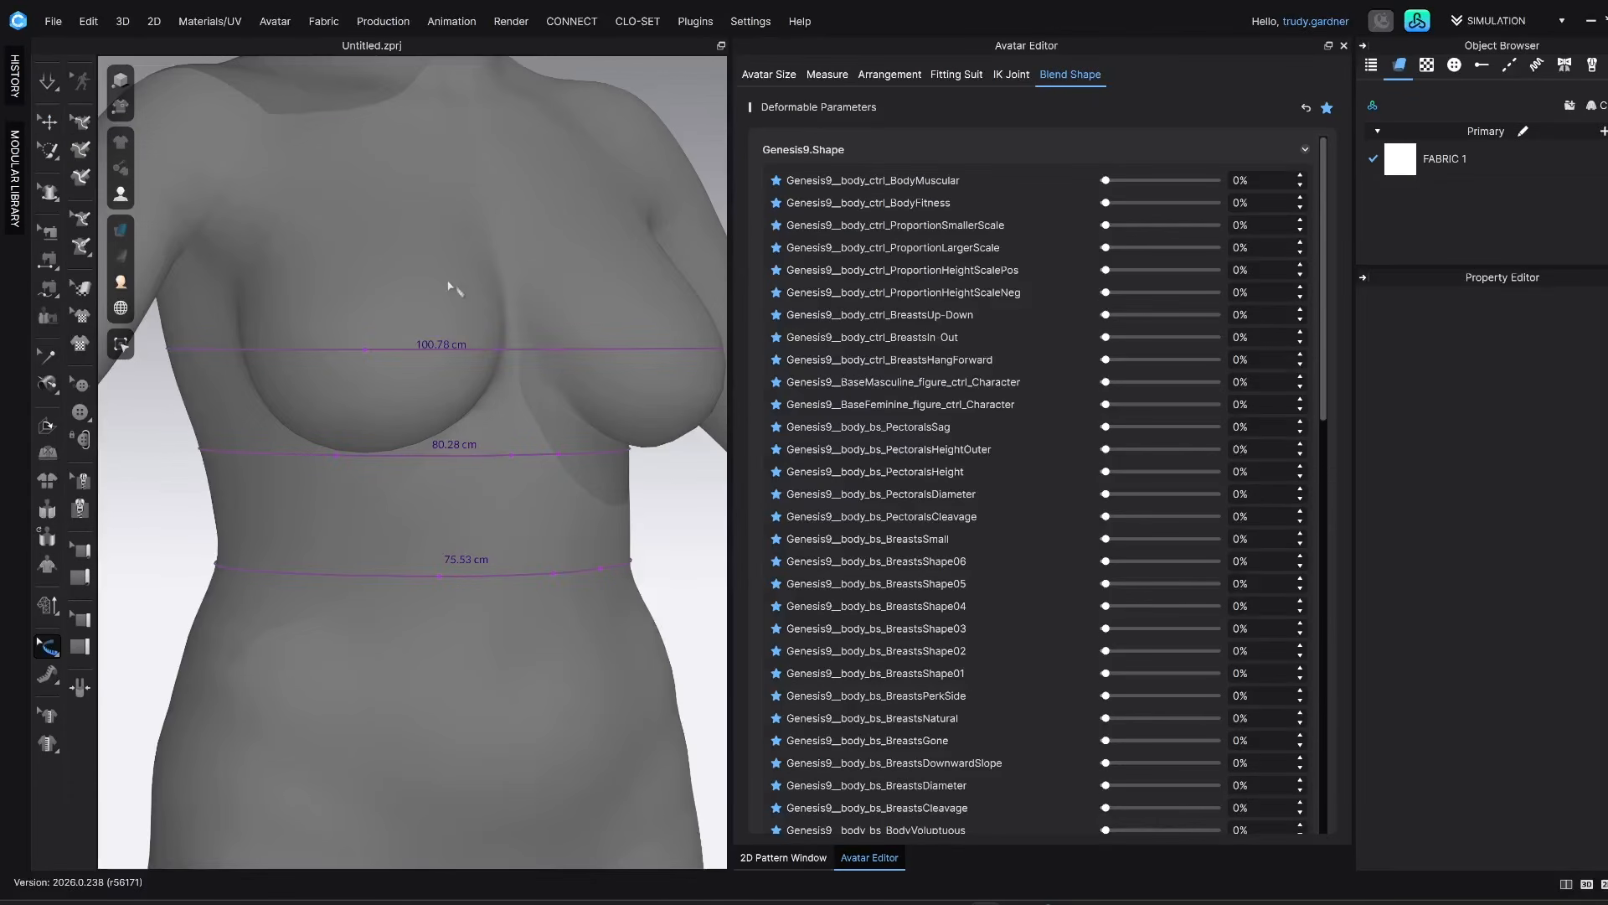
# Add a Surface Tape Measure across the avatar's right breast along the bust line, from the outer side to the inner edge
pyautogui.scroll(-2, 456, 288)
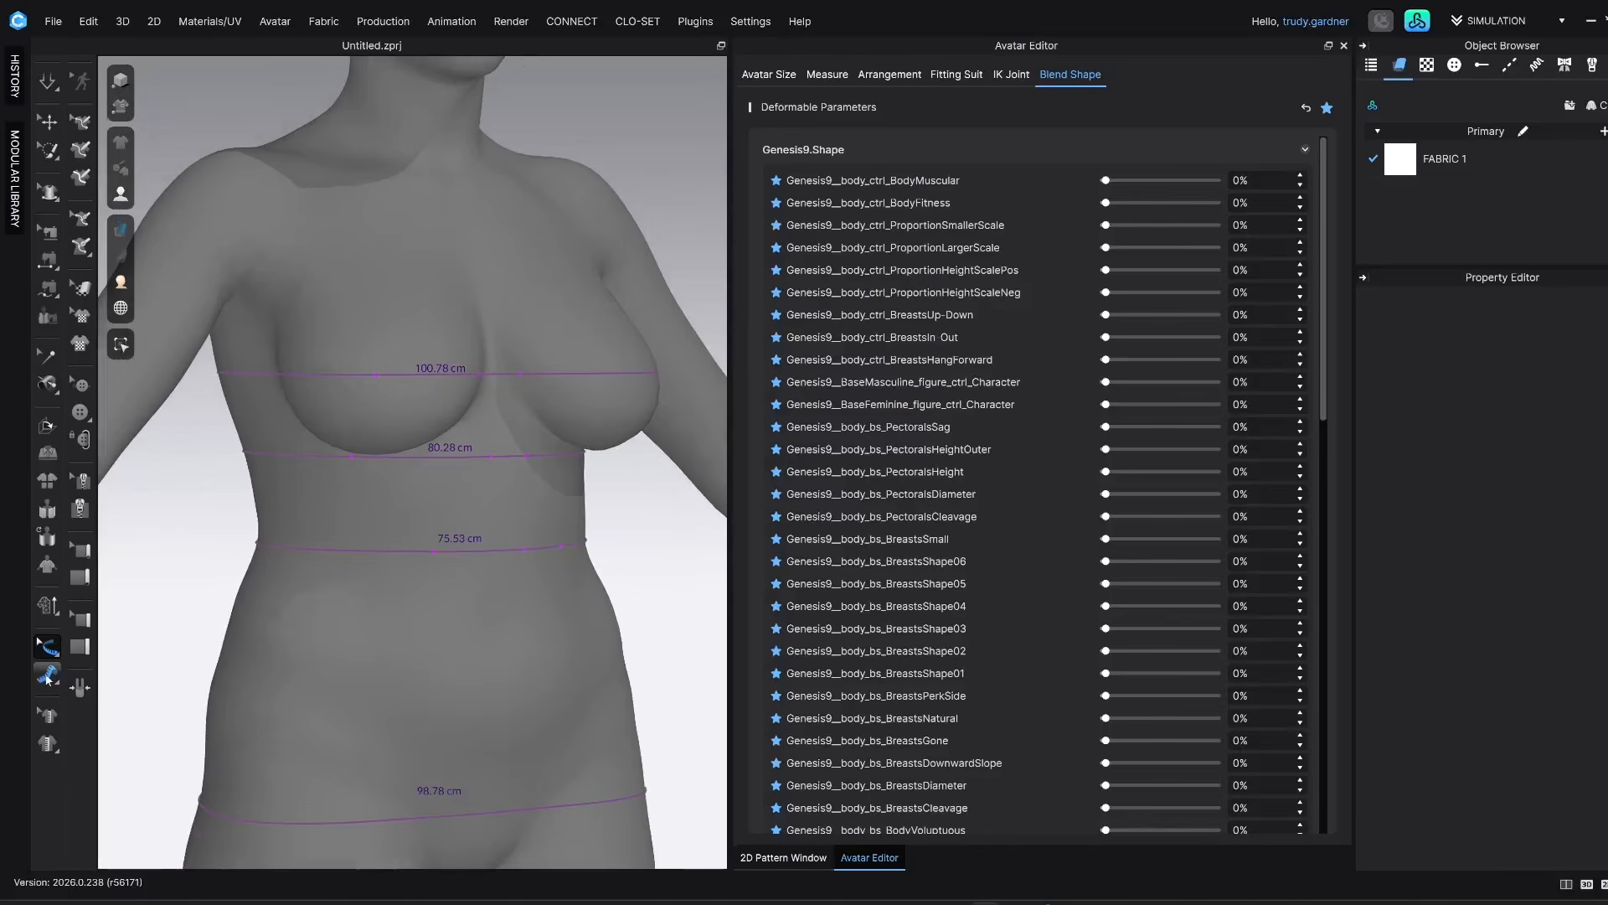
pyautogui.click(48, 676)
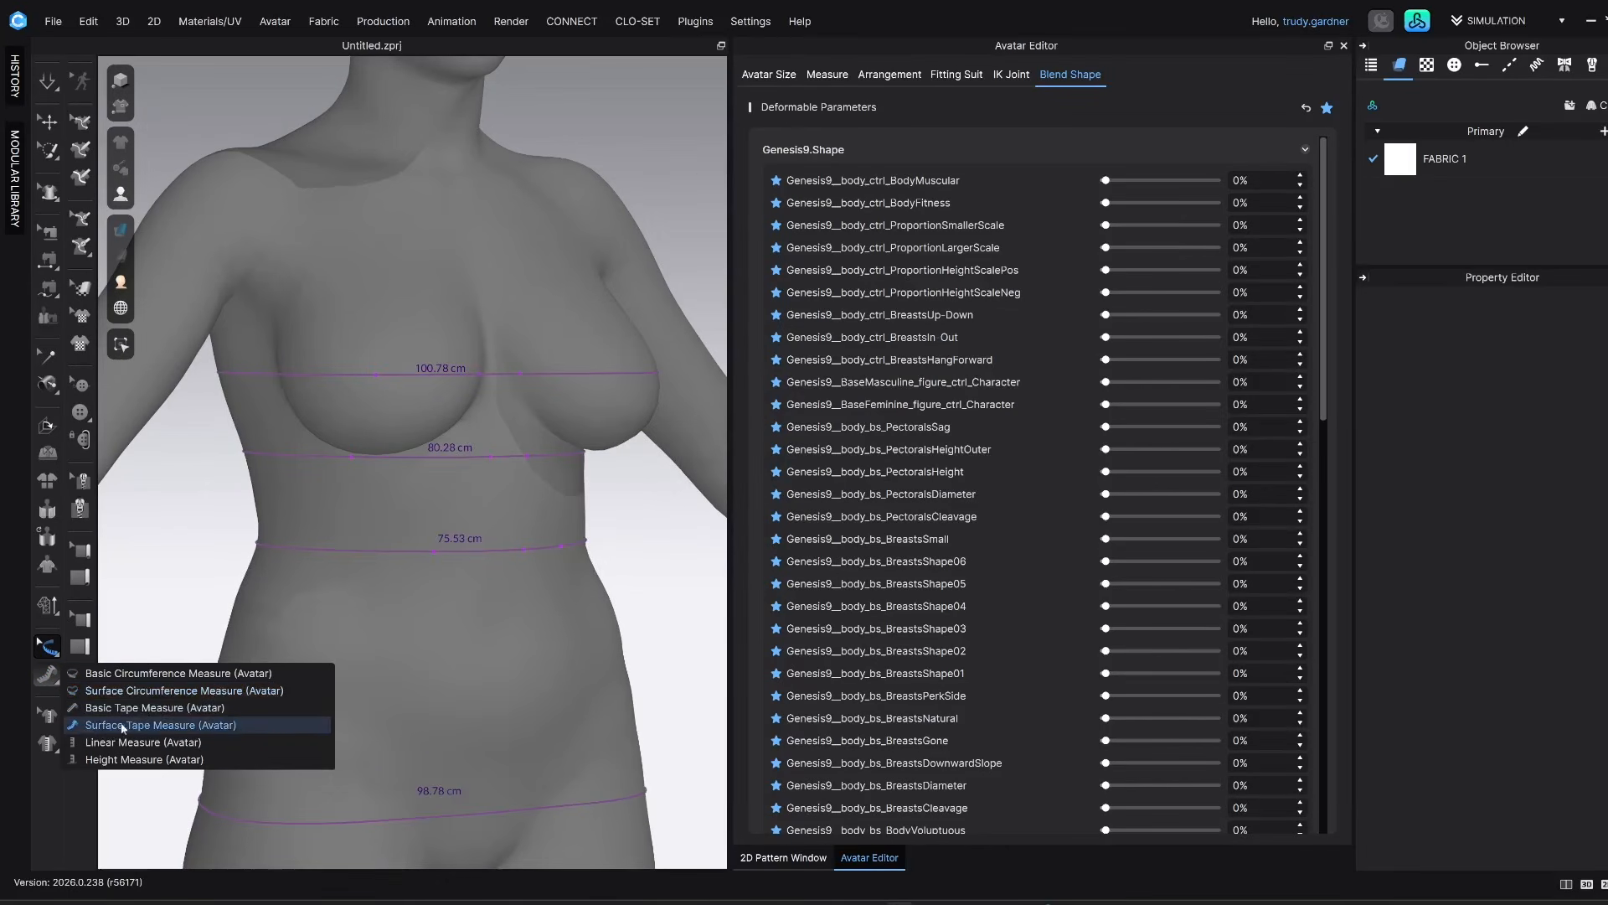
pyautogui.click(204, 725)
pyautogui.scroll(2, 528, 435)
pyautogui.moveTo(527, 434); pyautogui.dragTo(305, 432, button='right')
pyautogui.click(364, 437)
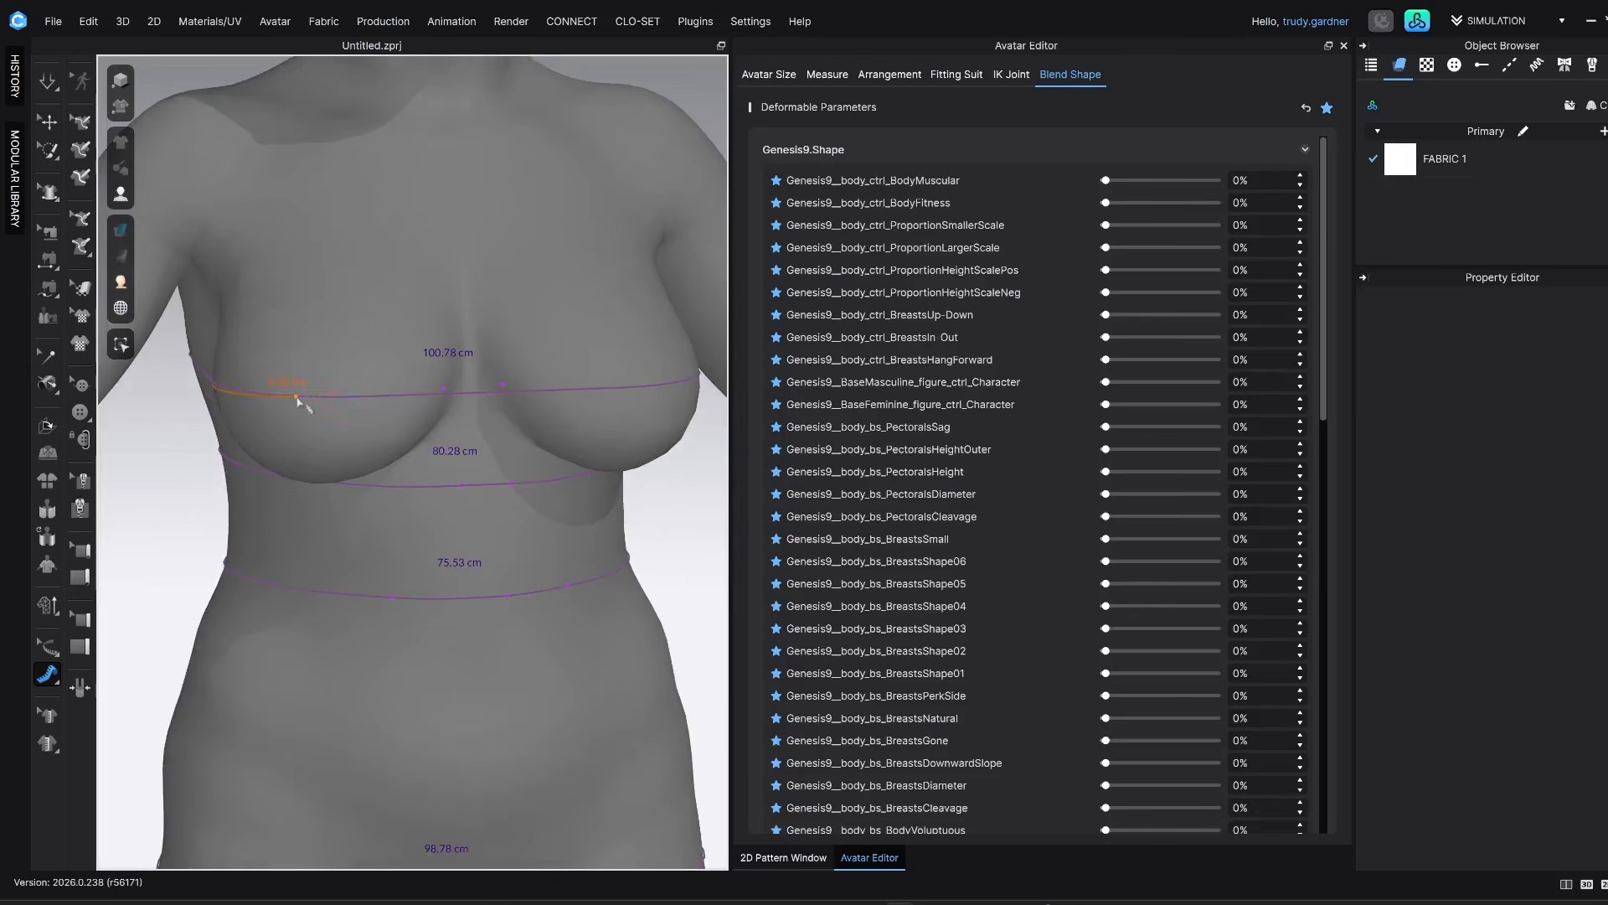
pyautogui.moveTo(411, 394); pyautogui.dragTo(359, 395, button='right')
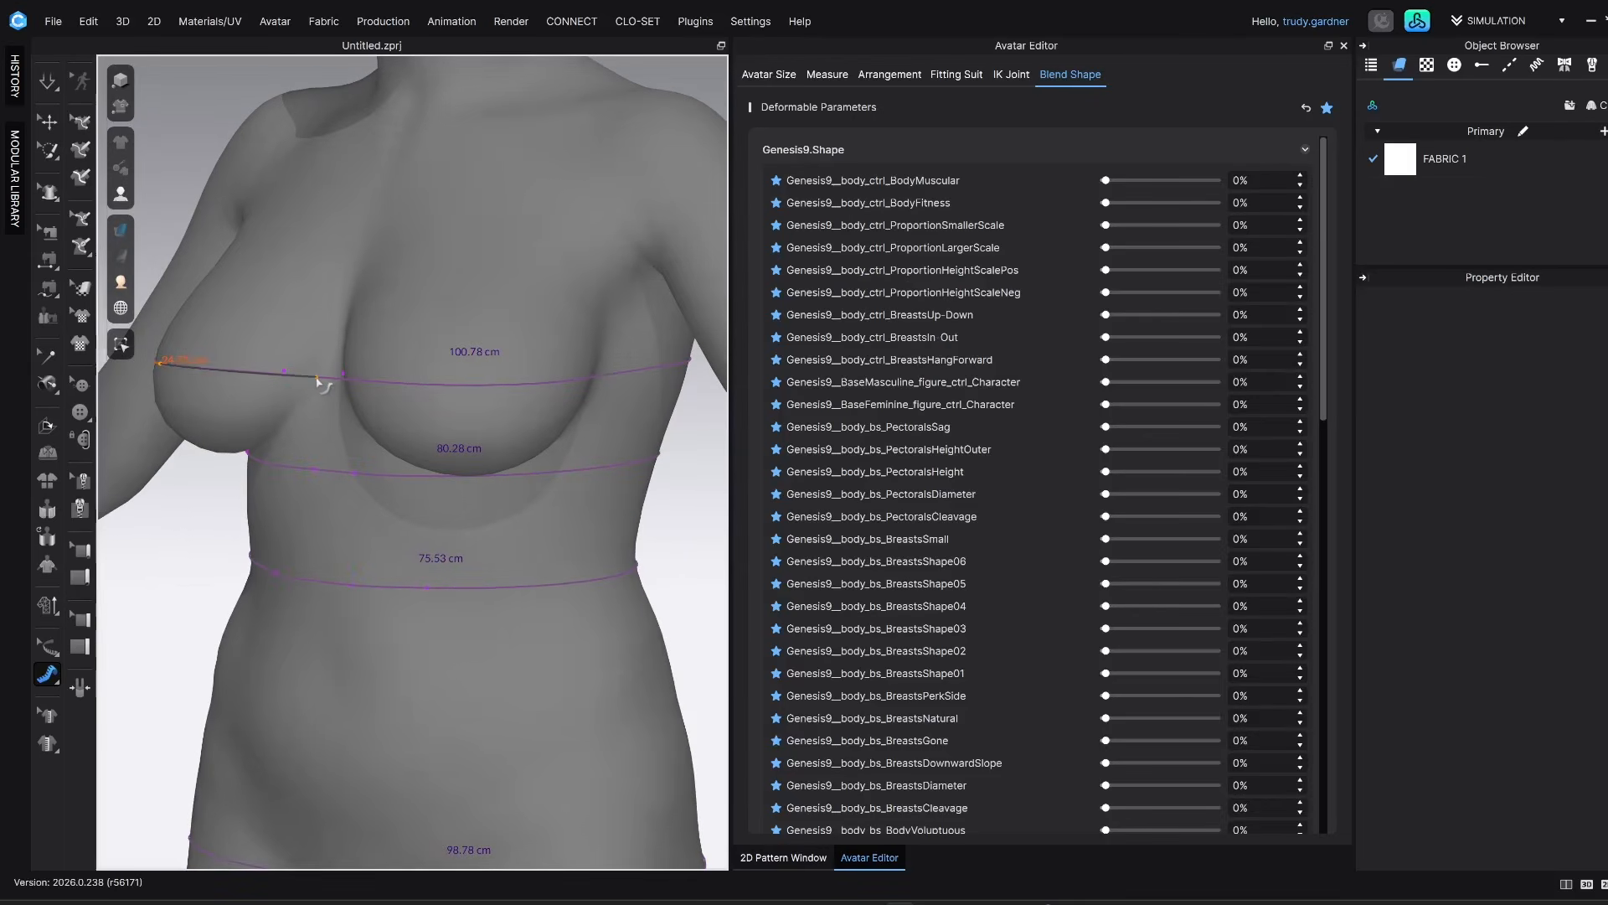
pyautogui.moveTo(280, 404); pyautogui.dragTo(359, 372, button='right')
# Add a vertical surface tape measure on the right breast from the bust line down to the underbust, about 9.35 cm long
pyautogui.click(329, 430)
pyautogui.moveTo(315, 369); pyautogui.dragTo(320, 449, button='right')
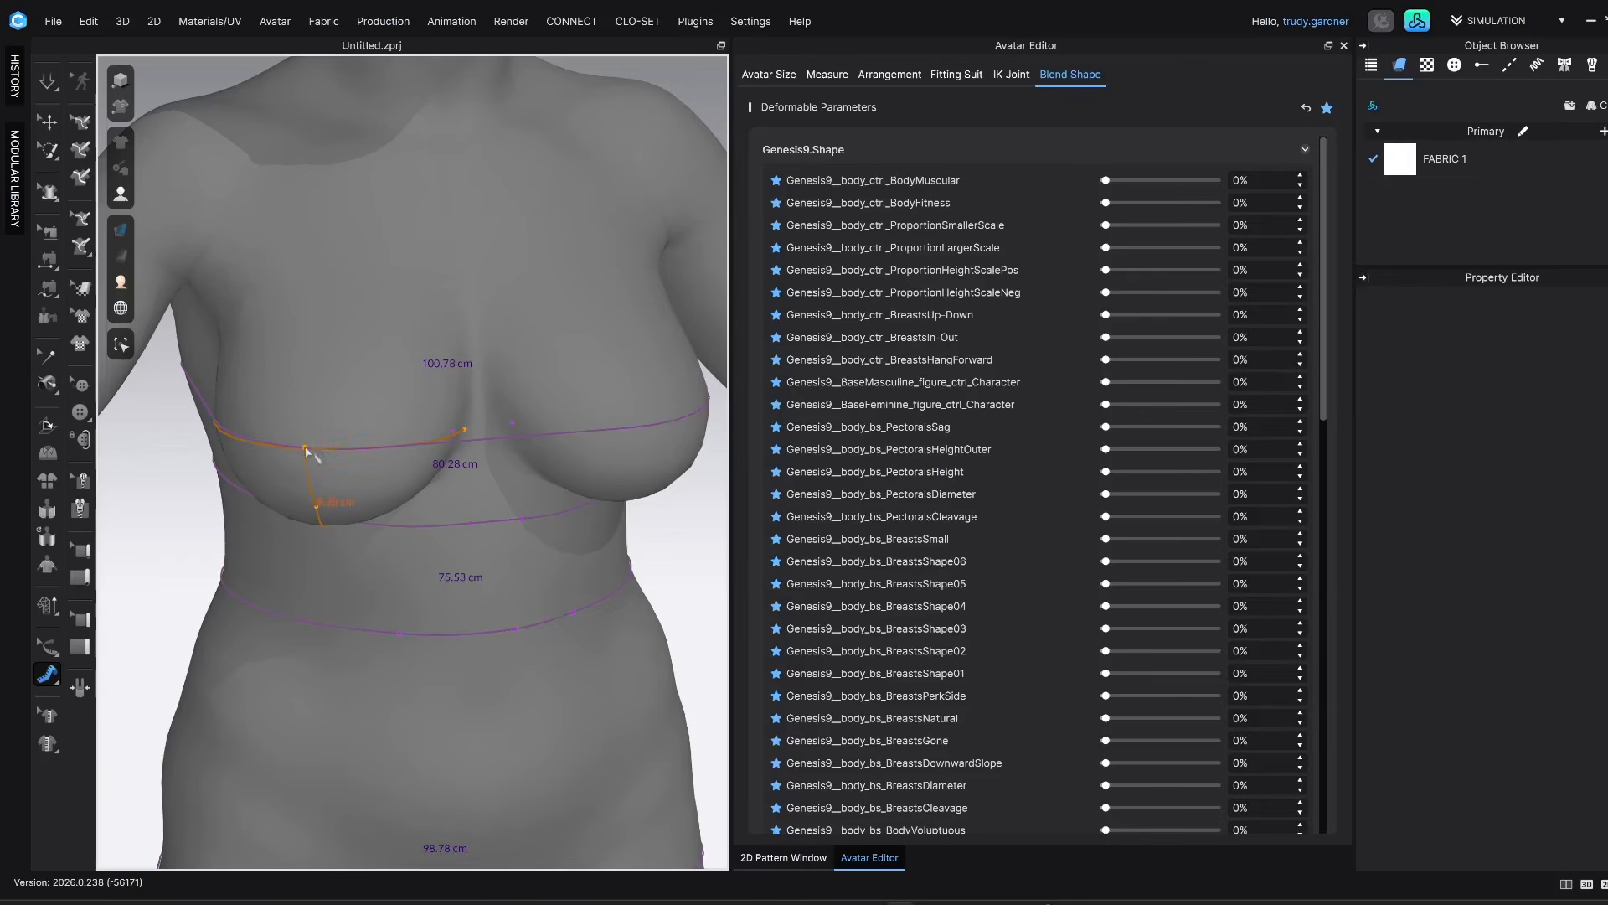
pyautogui.scroll(-5, 309, 450)
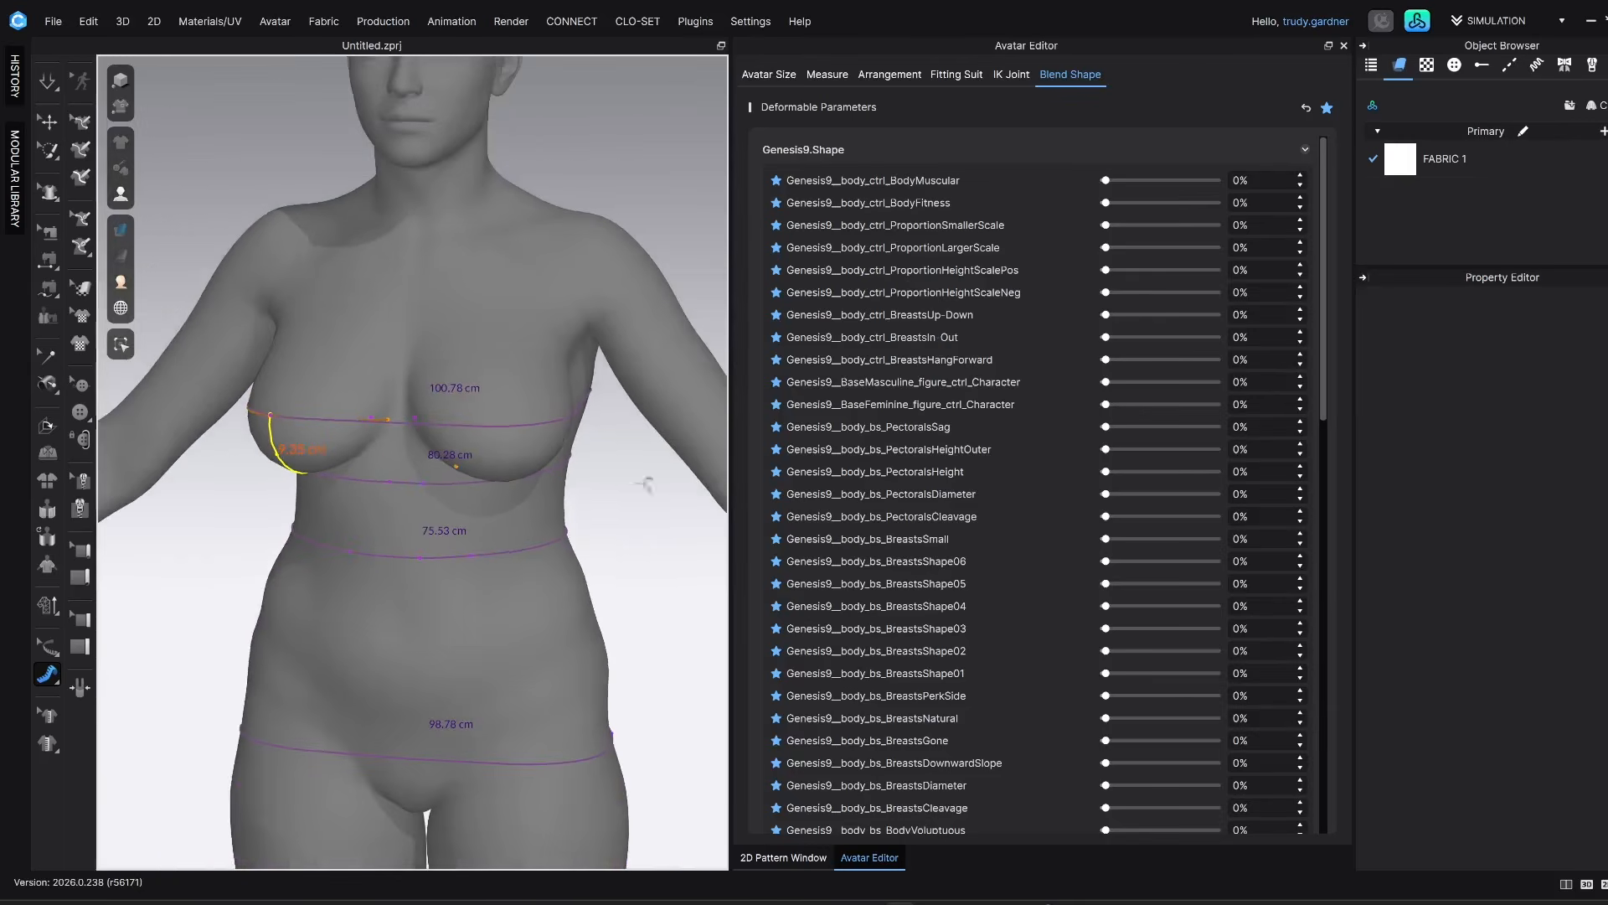
# Find the BreastsNatural blend shape and examine the breast with its surface tape measures from the side and front
pyautogui.scroll(-1, 949, 515)
pyautogui.scroll(-1, 992, 631)
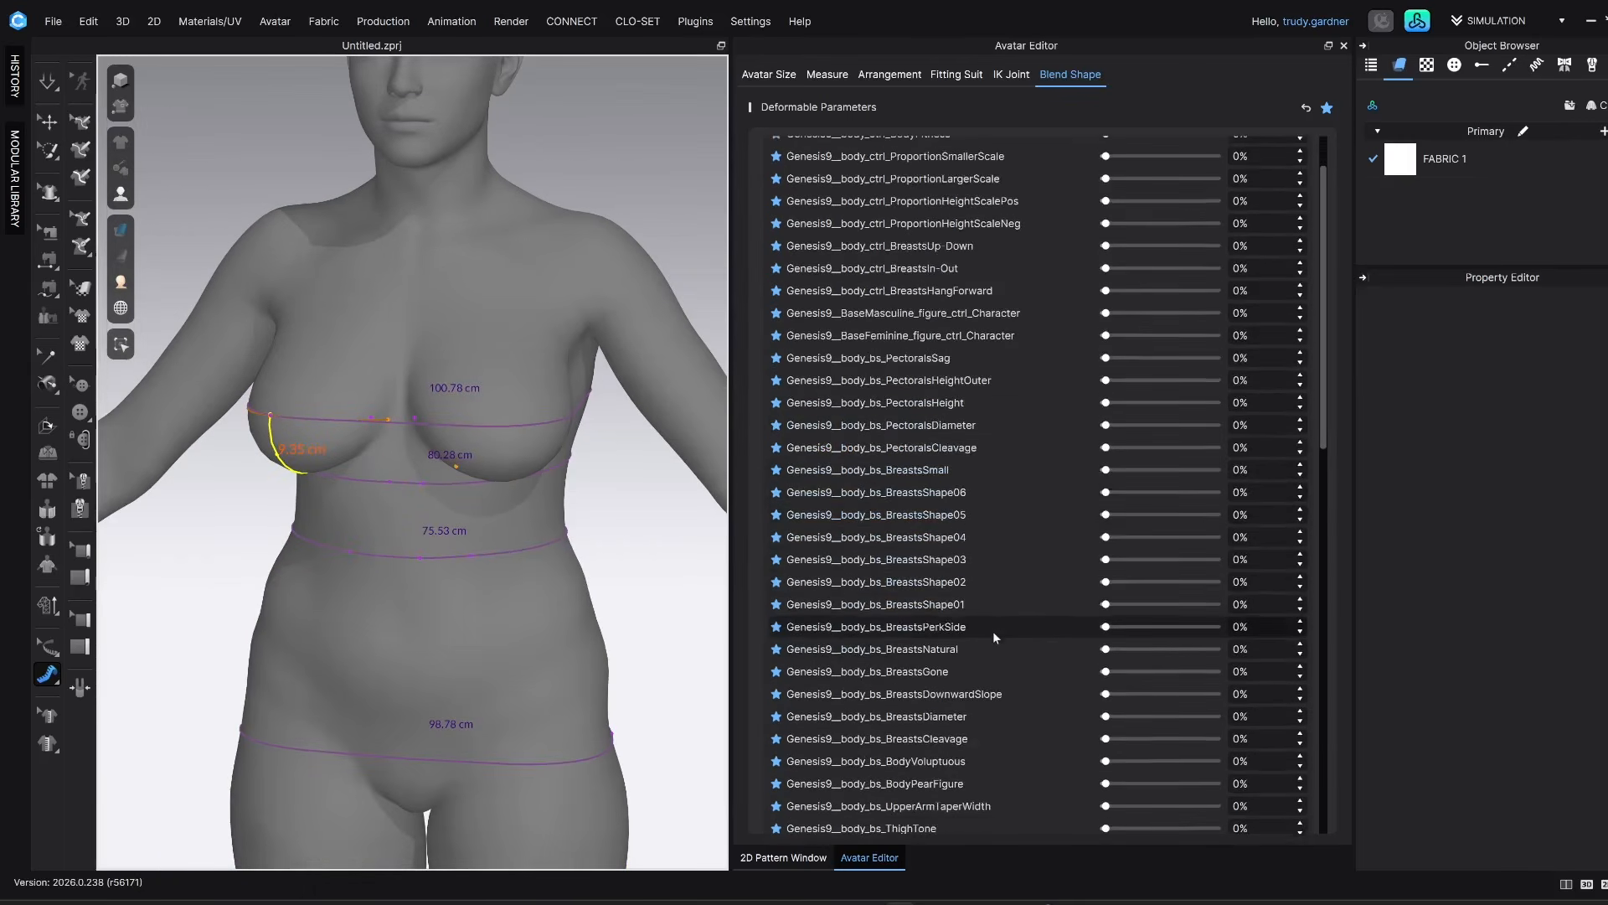
pyautogui.moveTo(1106, 650)
pyautogui.mouseDown()
pyautogui.moveTo(1156, 650)
pyautogui.moveTo(1079, 646)
pyautogui.mouseUp()
pyautogui.moveTo(529, 554); pyautogui.dragTo(543, 540, button='right')
pyautogui.moveTo(514, 408); pyautogui.dragTo(664, 465, button='right')
pyautogui.moveTo(500, 536); pyautogui.dragTo(561, 520, button='right')
pyautogui.scroll(3, 490, 369)
pyautogui.scroll(3, 490, 369)
pyautogui.moveTo(490, 373); pyautogui.dragTo(470, 375, button='right')
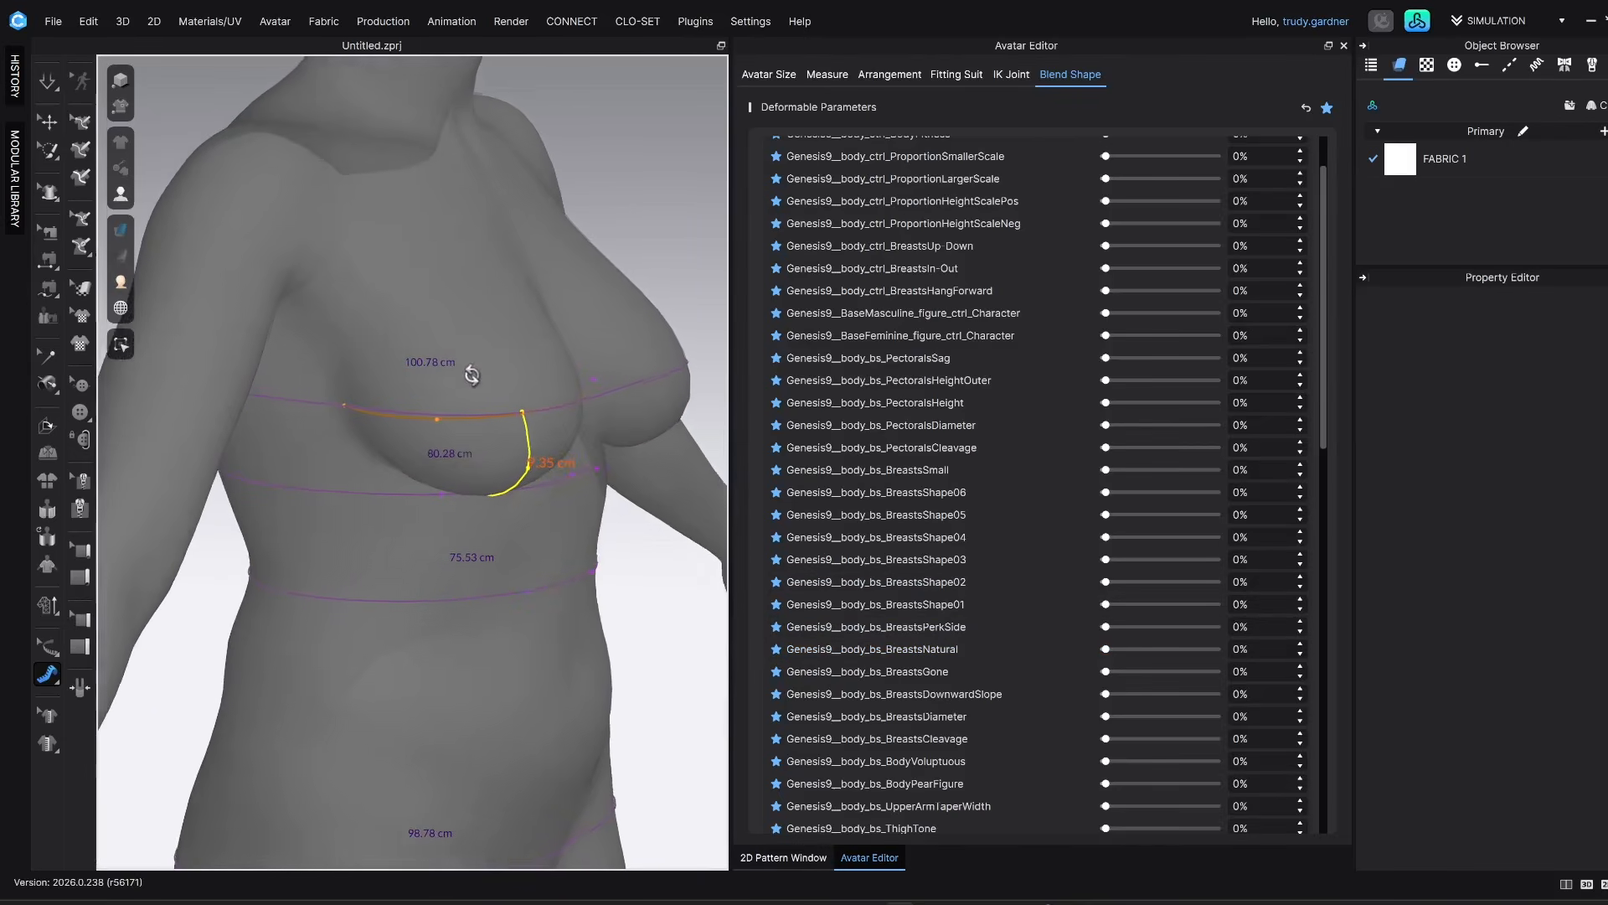
pyautogui.moveTo(599, 496); pyautogui.dragTo(486, 474, button='right')
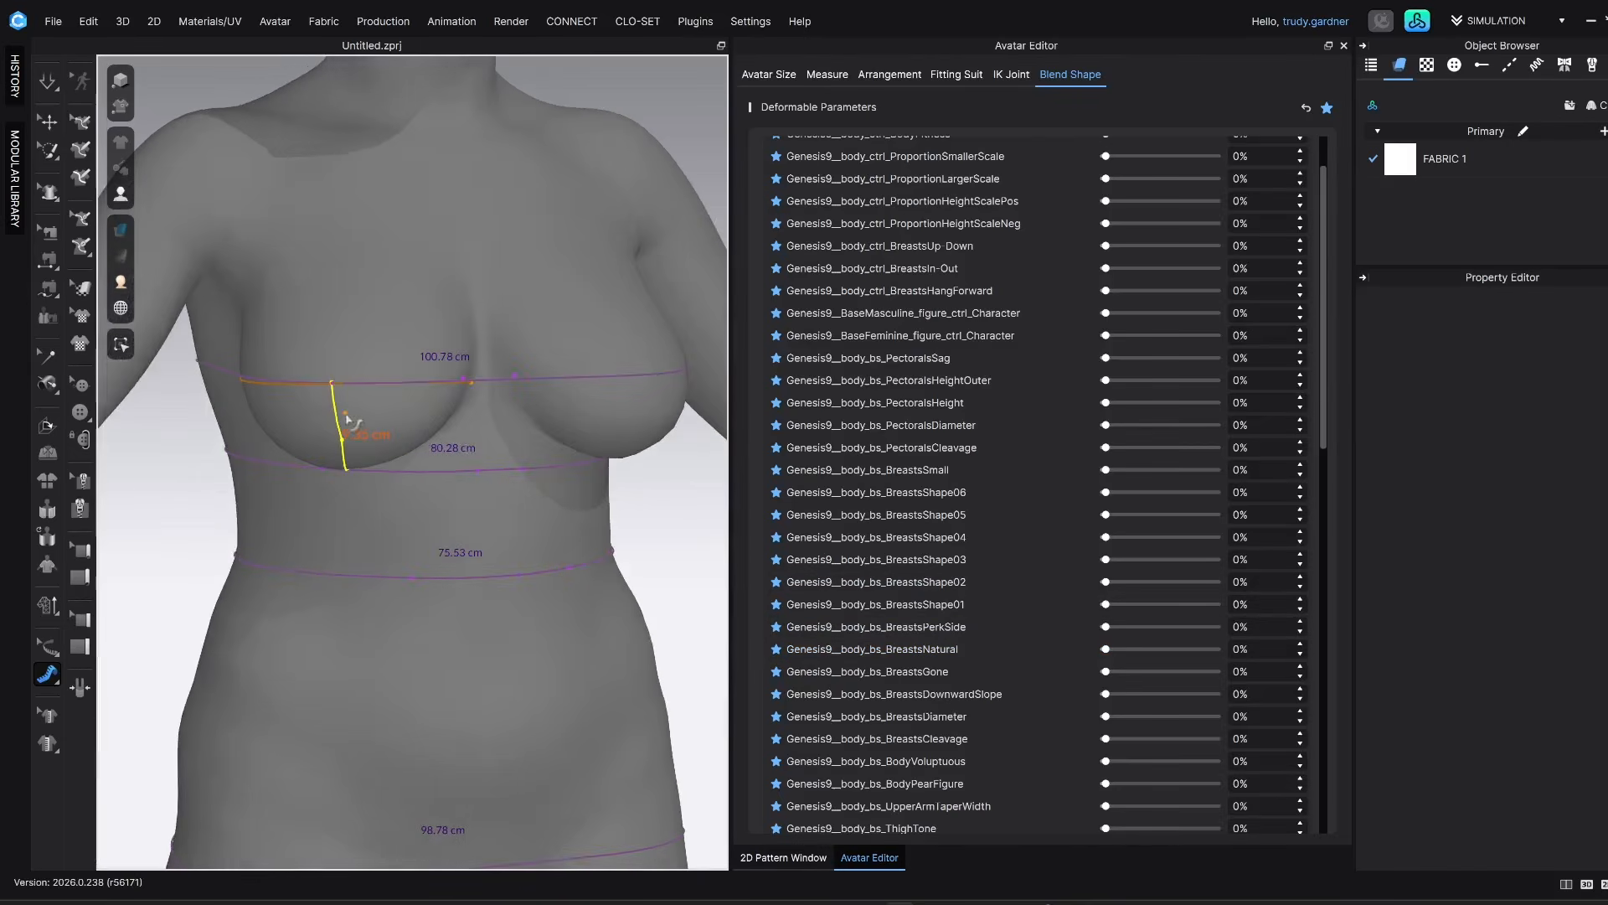
# View the whole avatar from the front and review the favourite blend shapes from BodyMuscular down to MassUpperTorso
pyautogui.scroll(-6, 340, 444)
pyautogui.moveTo(556, 438); pyautogui.dragTo(452, 449, button='right')
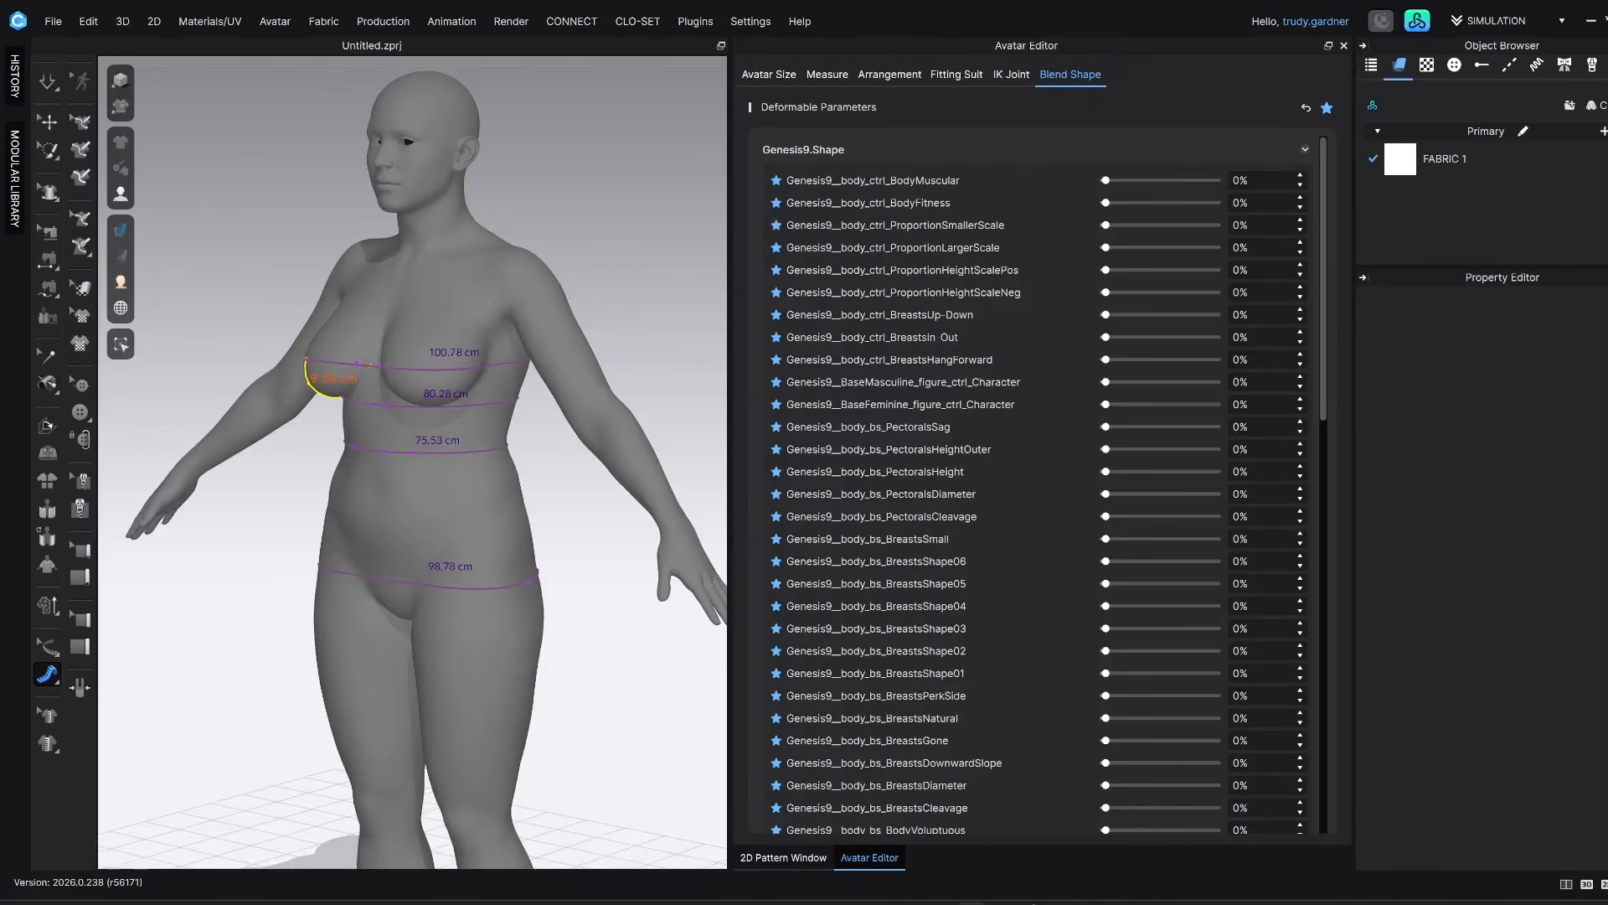
pyautogui.moveTo(549, 534)
pyautogui.mouseDown(button='right')
pyautogui.moveTo(470, 545)
pyautogui.moveTo(502, 514)
pyautogui.moveTo(521, 529)
pyautogui.mouseUp(button='right')
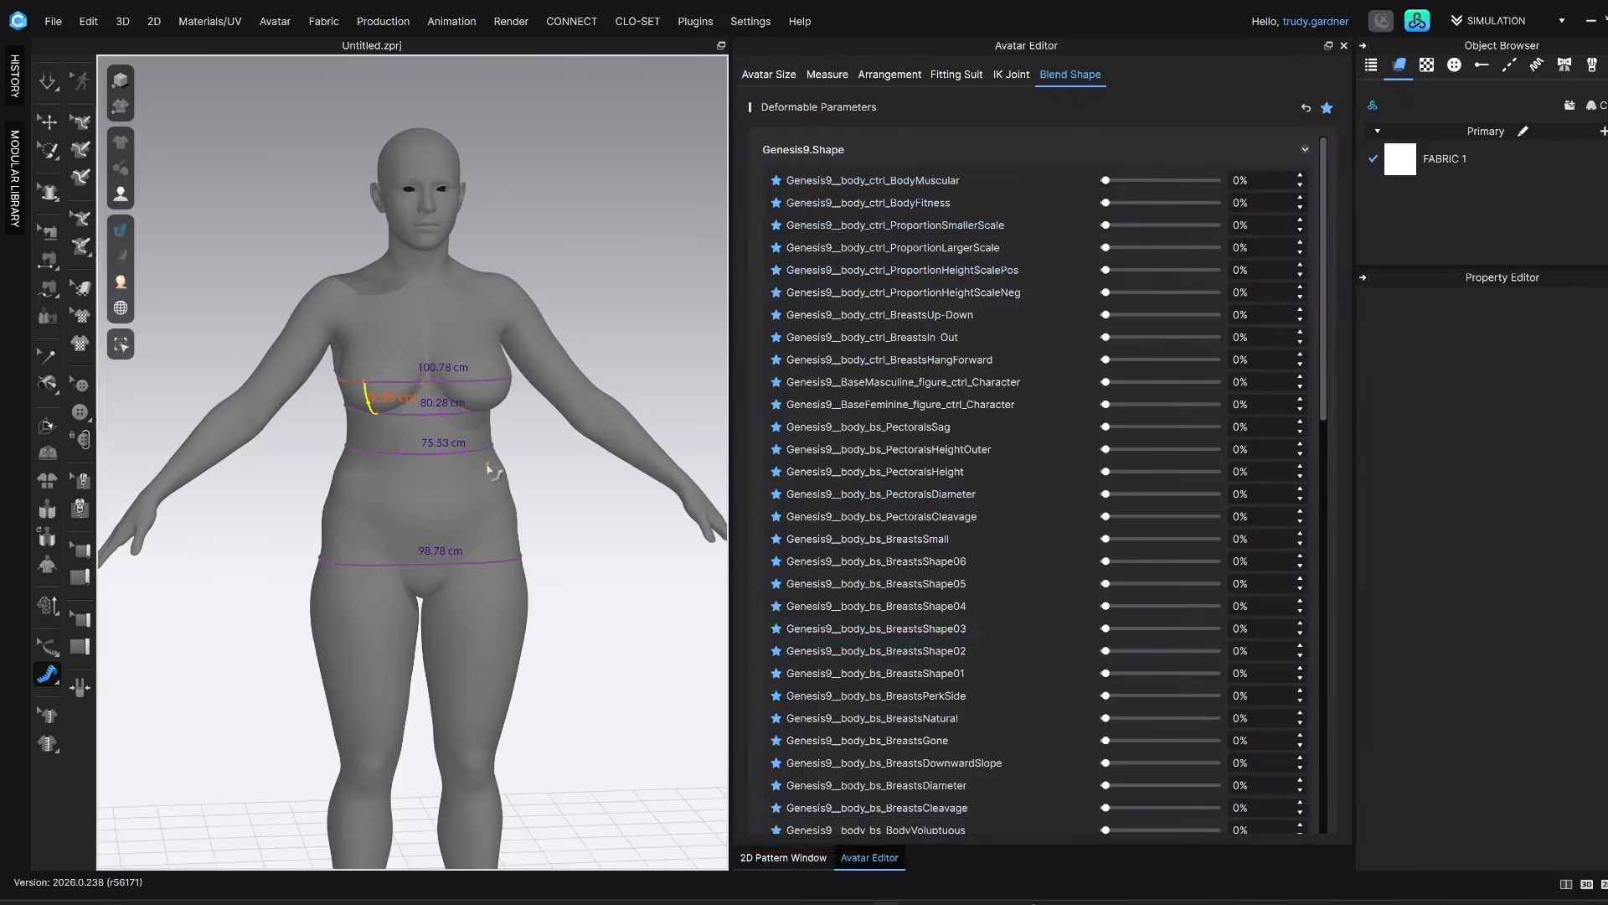
pyautogui.scroll(1, 488, 466)
pyautogui.scroll(-1, 886, 254)
pyautogui.scroll(-1, 885, 251)
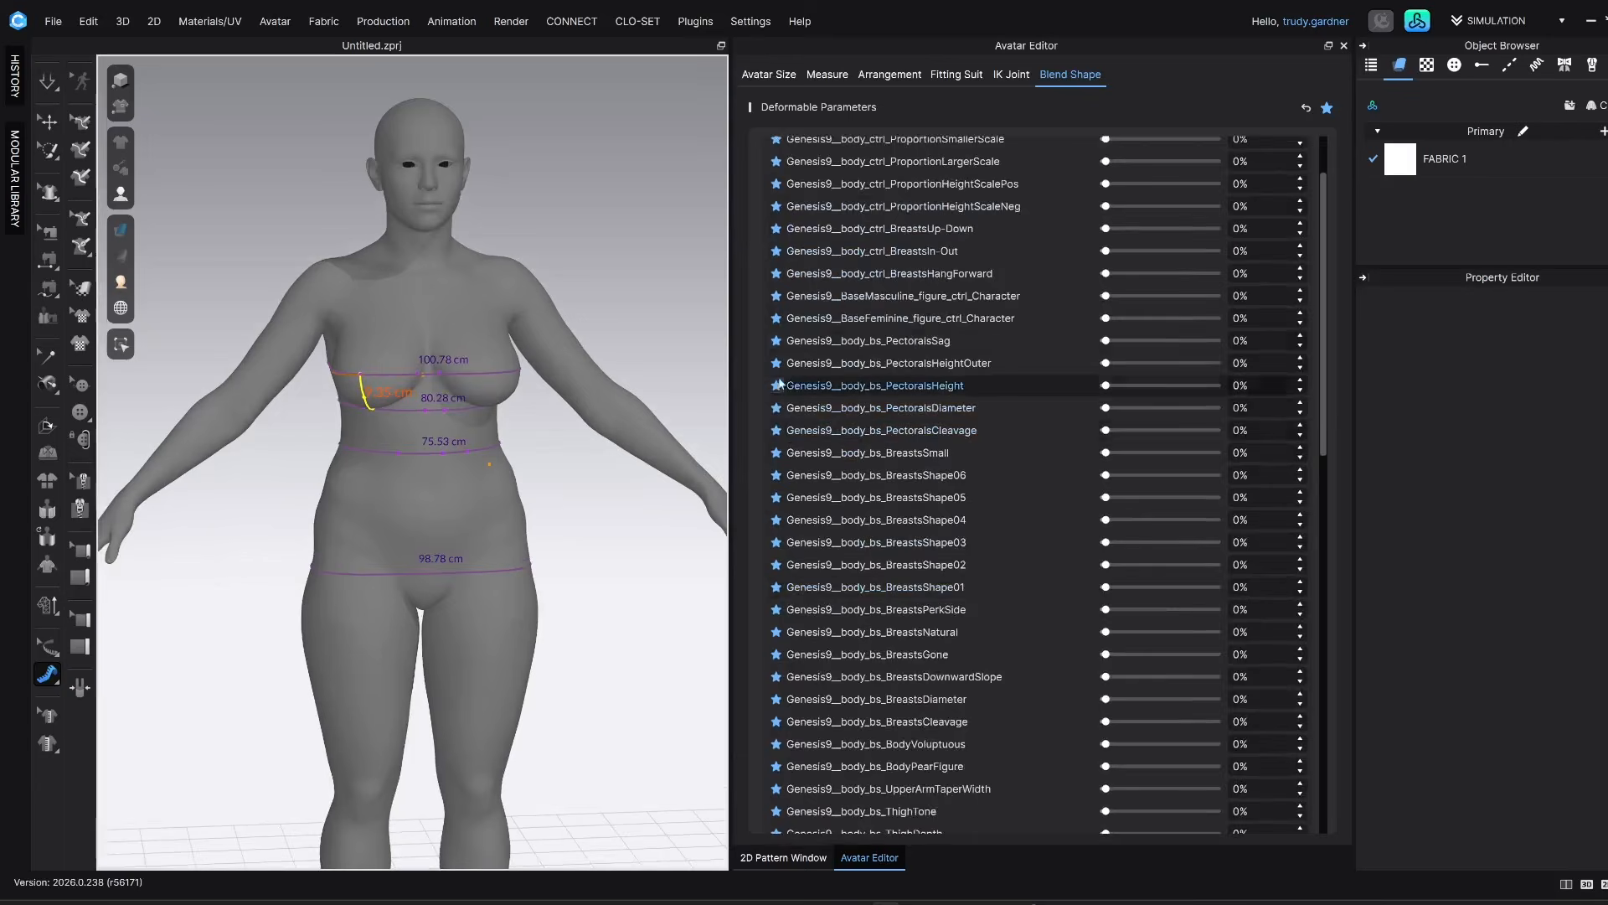
pyautogui.scroll(-5, 890, 688)
pyautogui.scroll(-6, 889, 688)
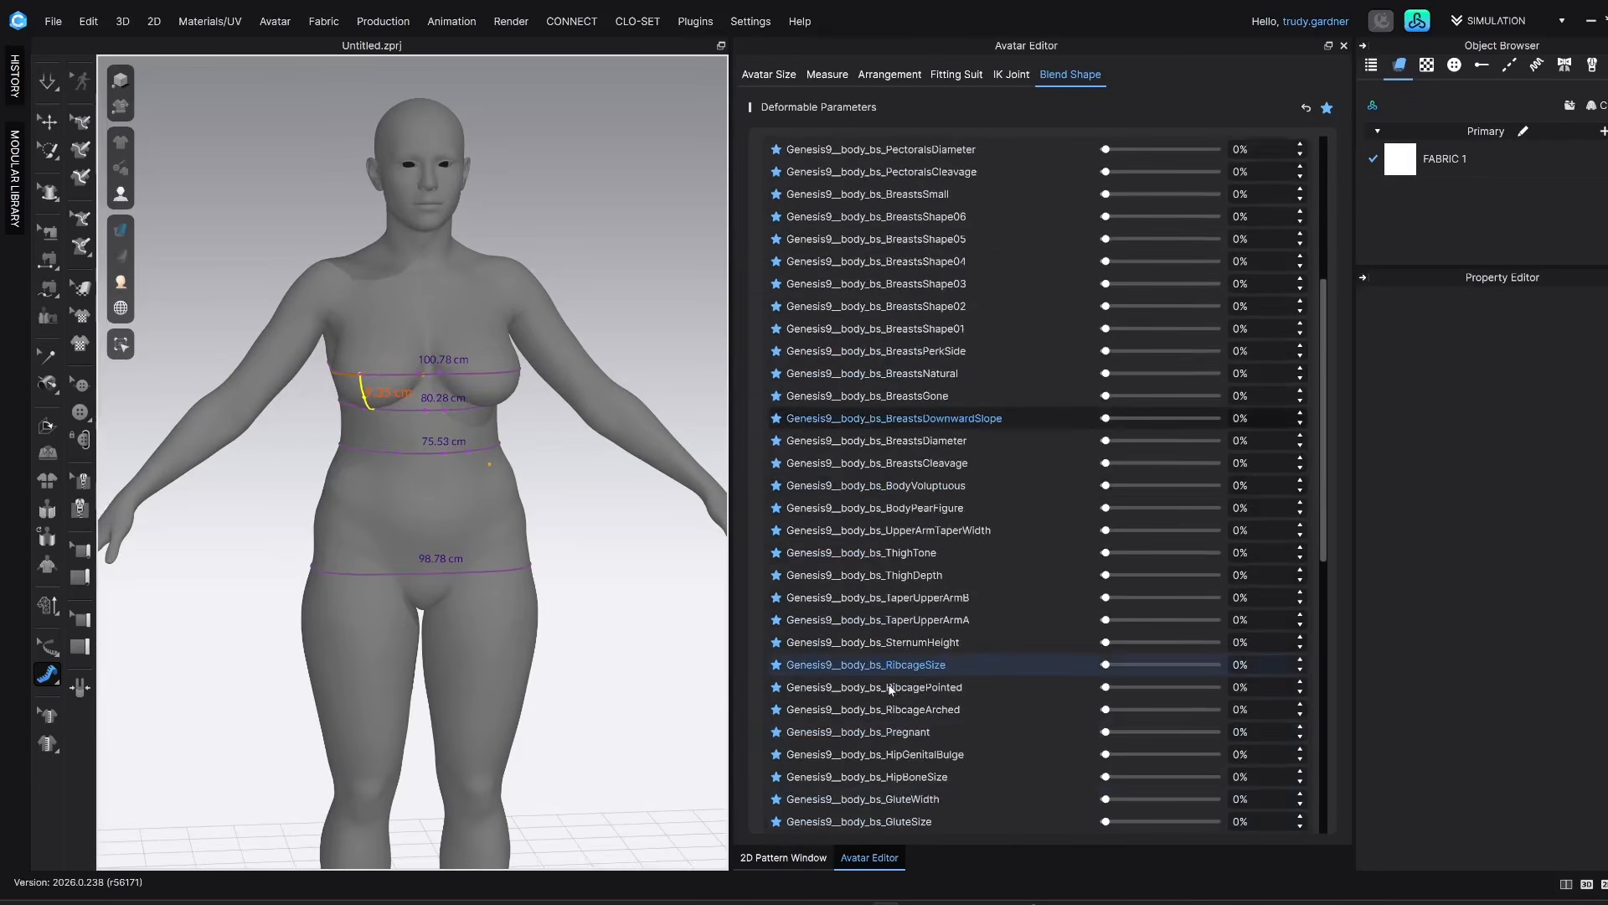
pyautogui.scroll(-5, 890, 690)
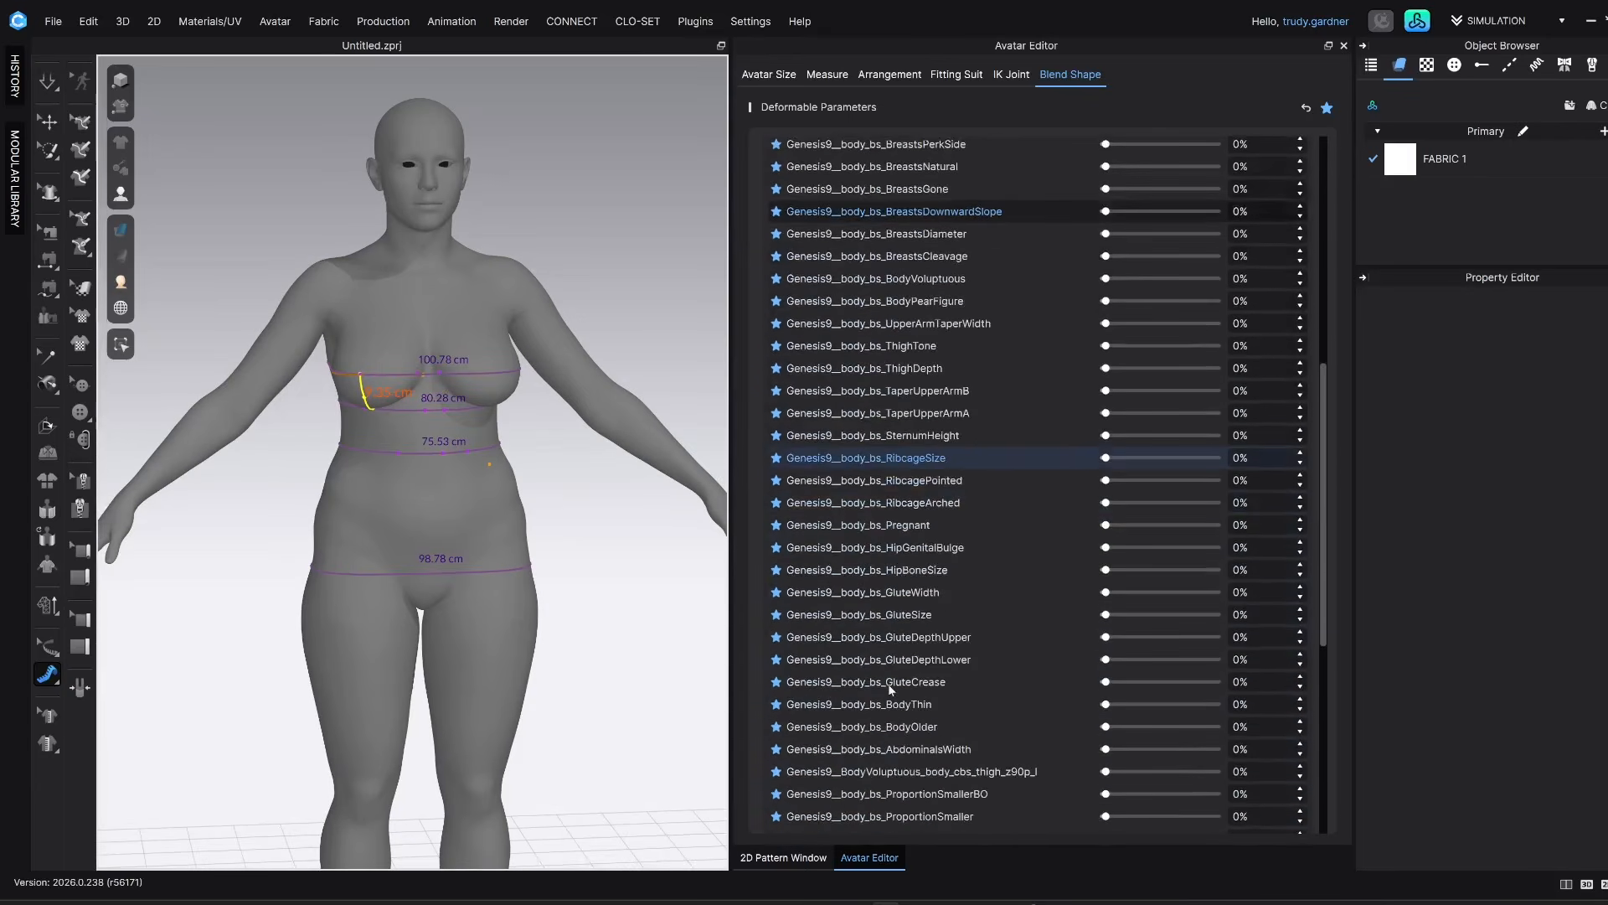
pyautogui.scroll(-1, 890, 690)
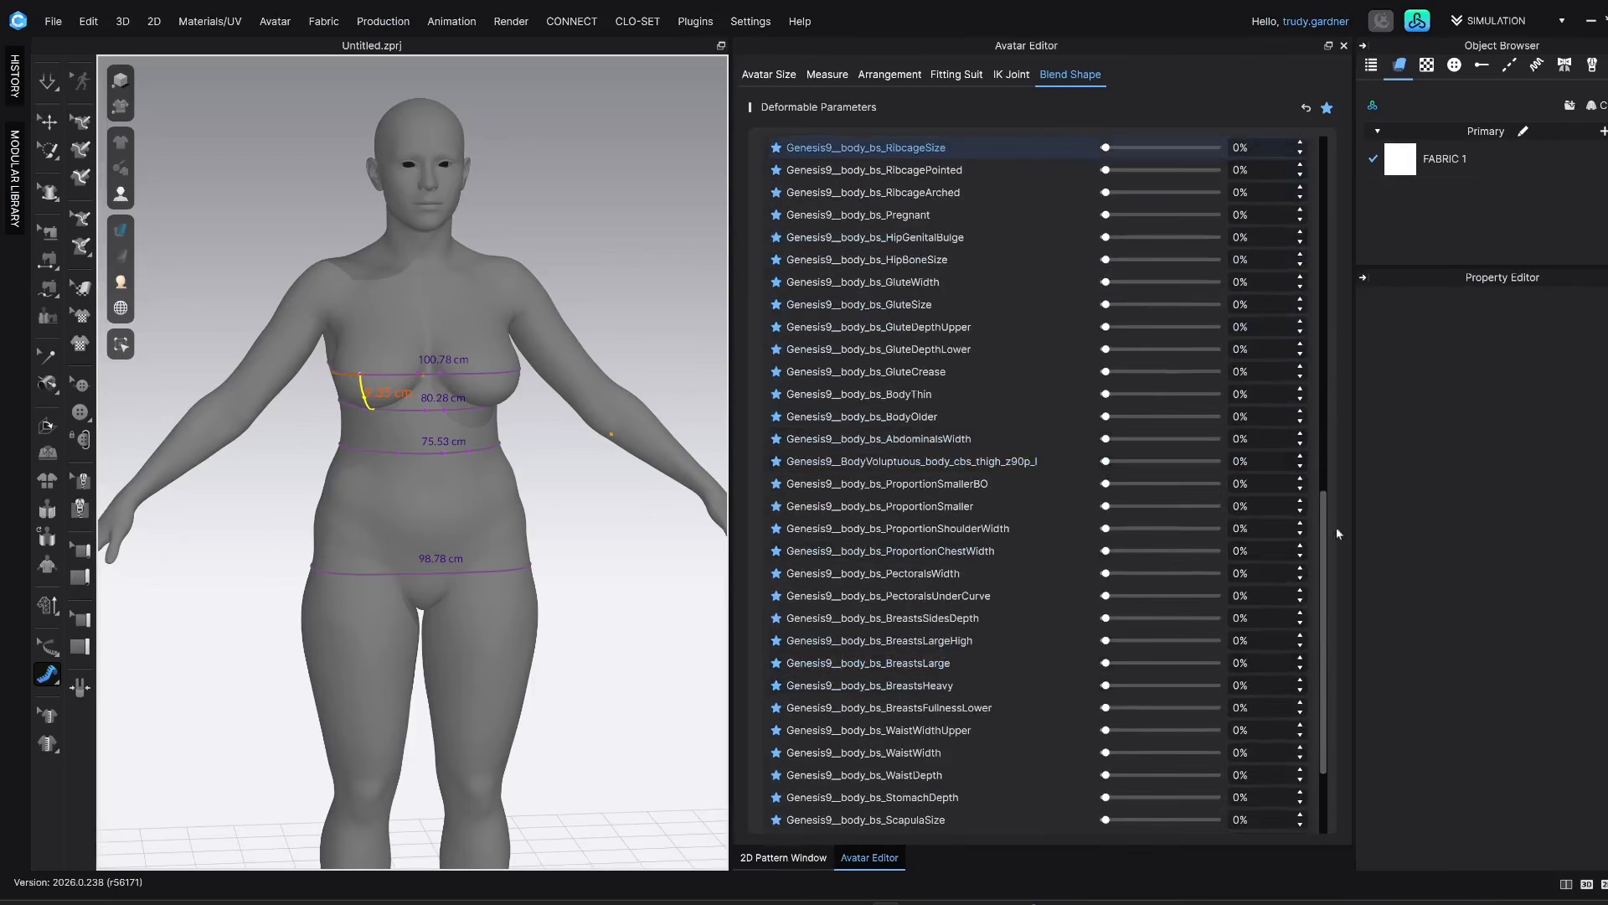
pyautogui.scroll(-1, 1321, 553)
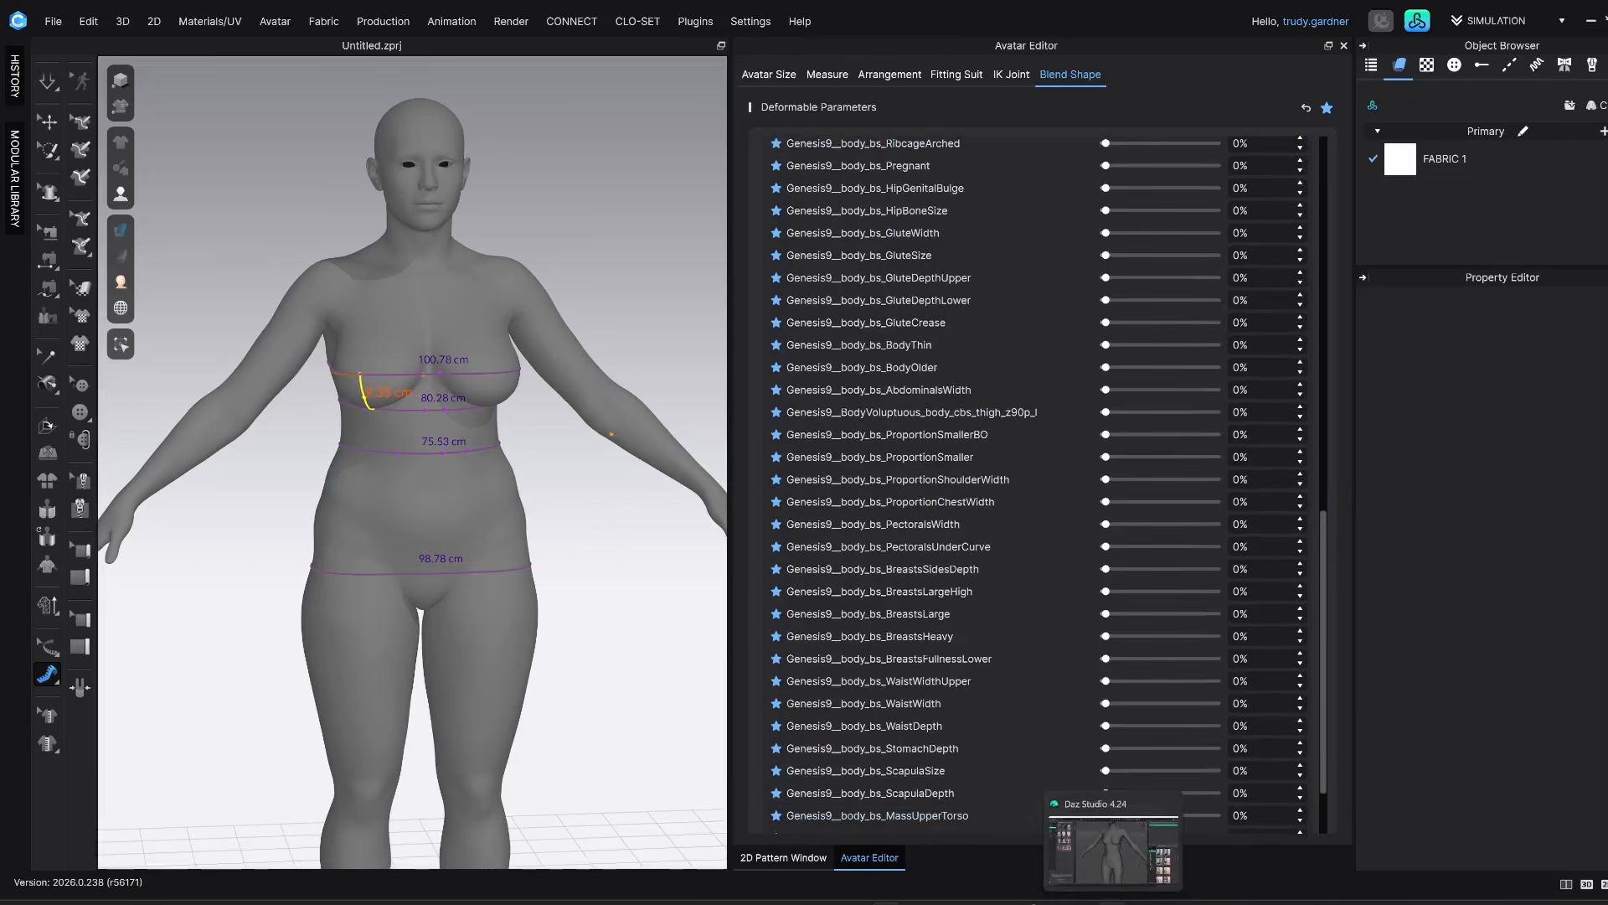
# Switch to Daz Studio and review the Actor shaping morphs available for Genesis 9
pyautogui.click(1097, 873)
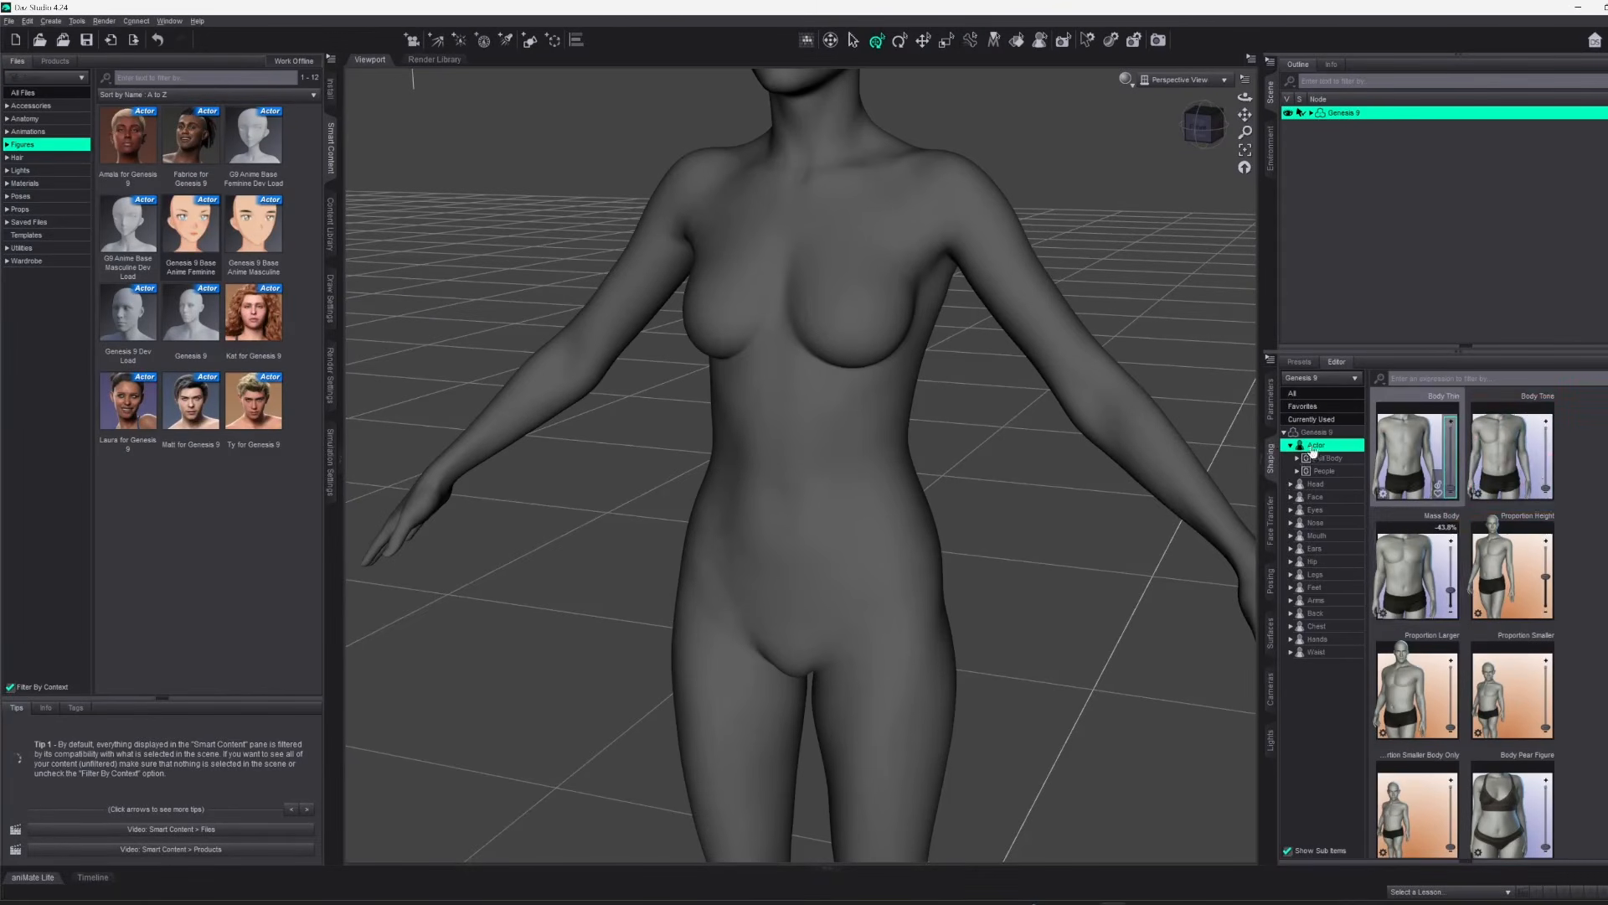
pyautogui.scroll(10, 1571, 501)
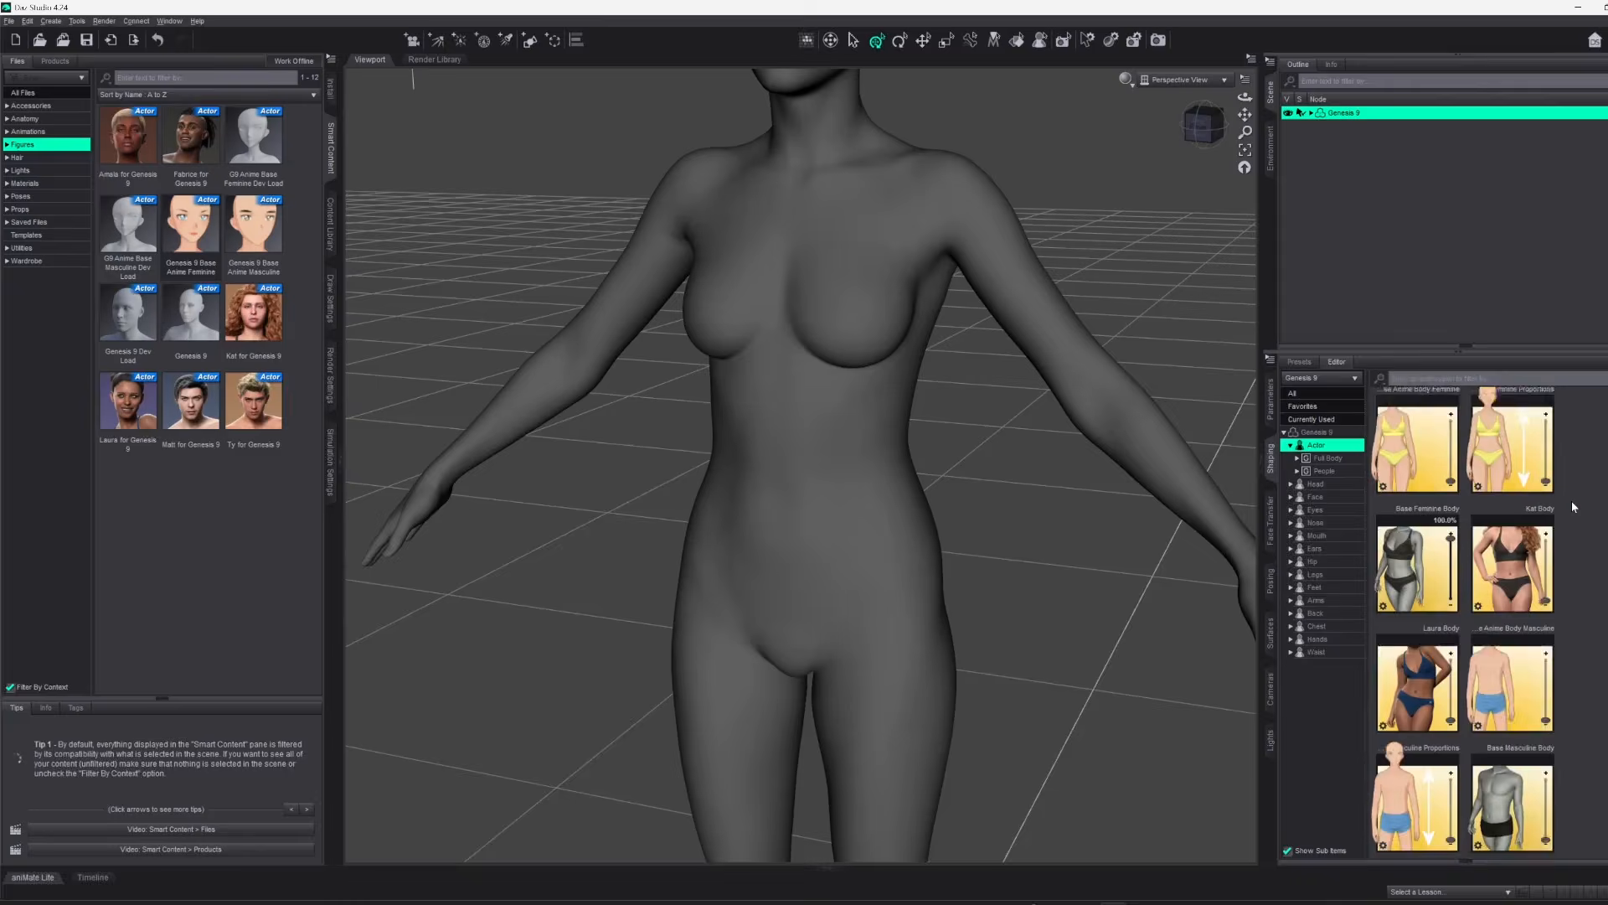
pyautogui.scroll(-15, 1571, 501)
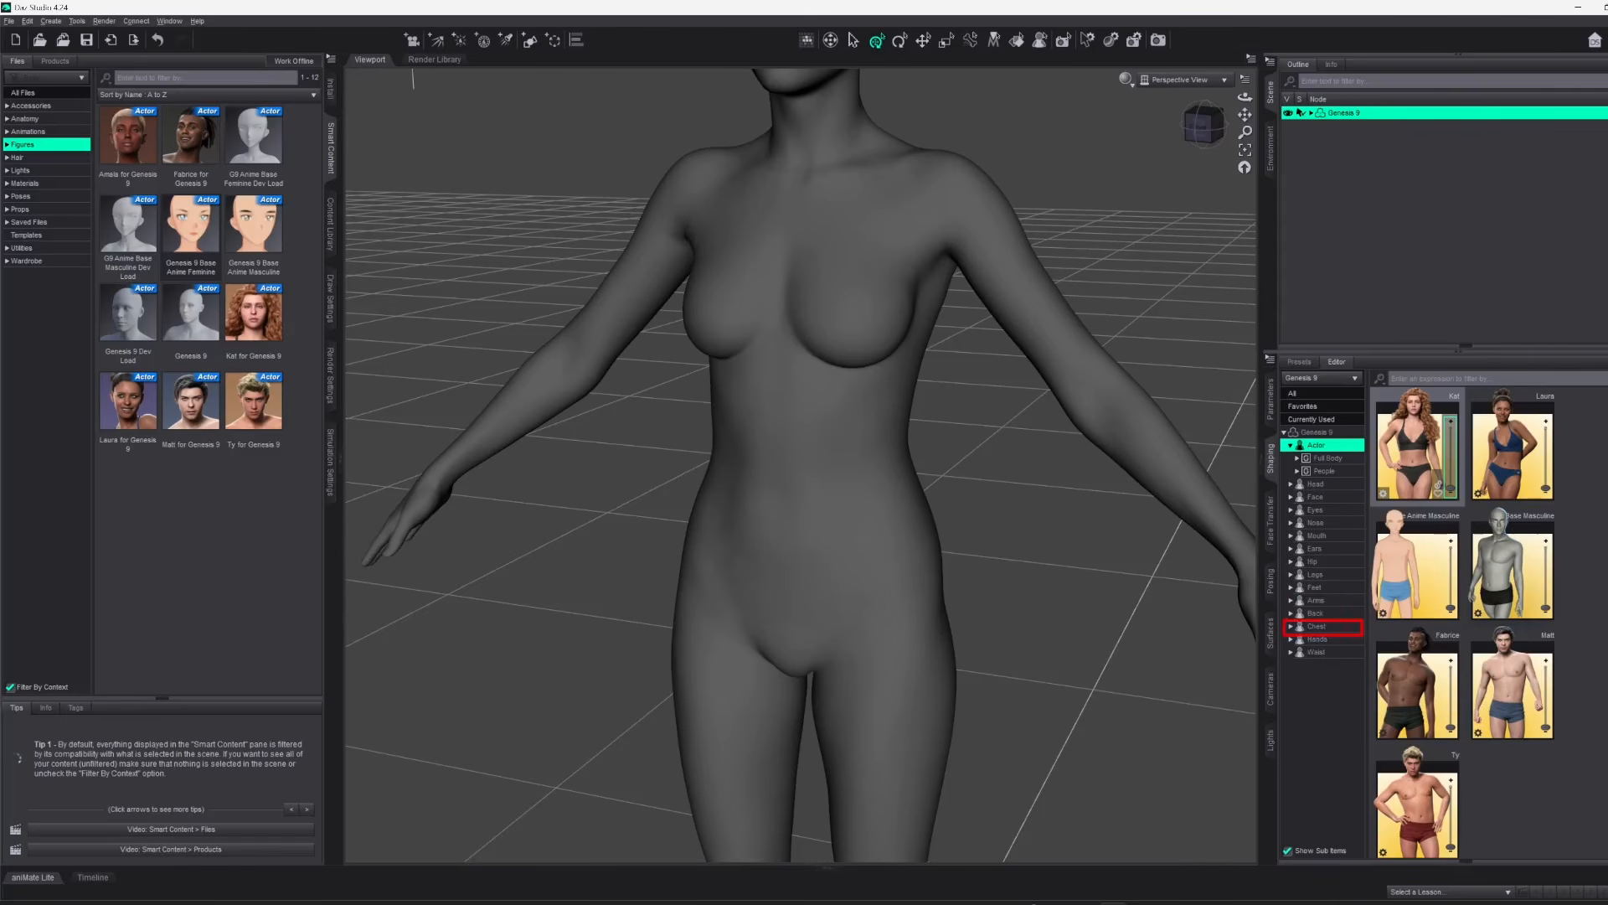
# Review the Chest shaping morphs of Genesis 9, covering the breast, nipple and pectoral entries
pyautogui.click(1323, 628)
pyautogui.scroll(-10, 1513, 474)
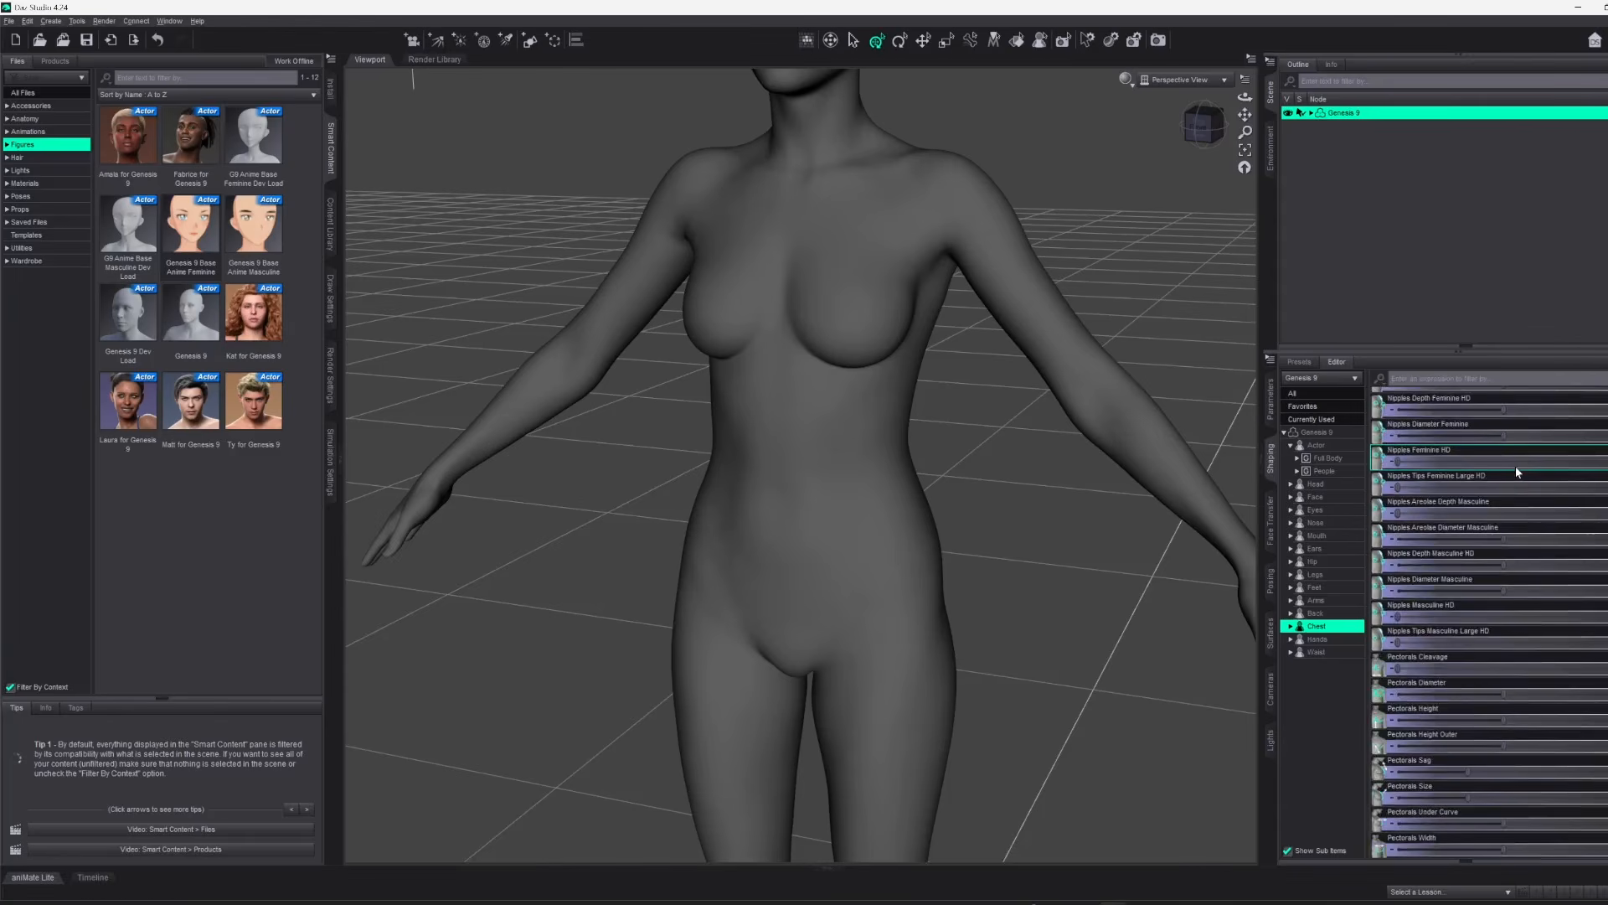
pyautogui.scroll(5, 1495, 645)
pyautogui.scroll(-5, 1489, 627)
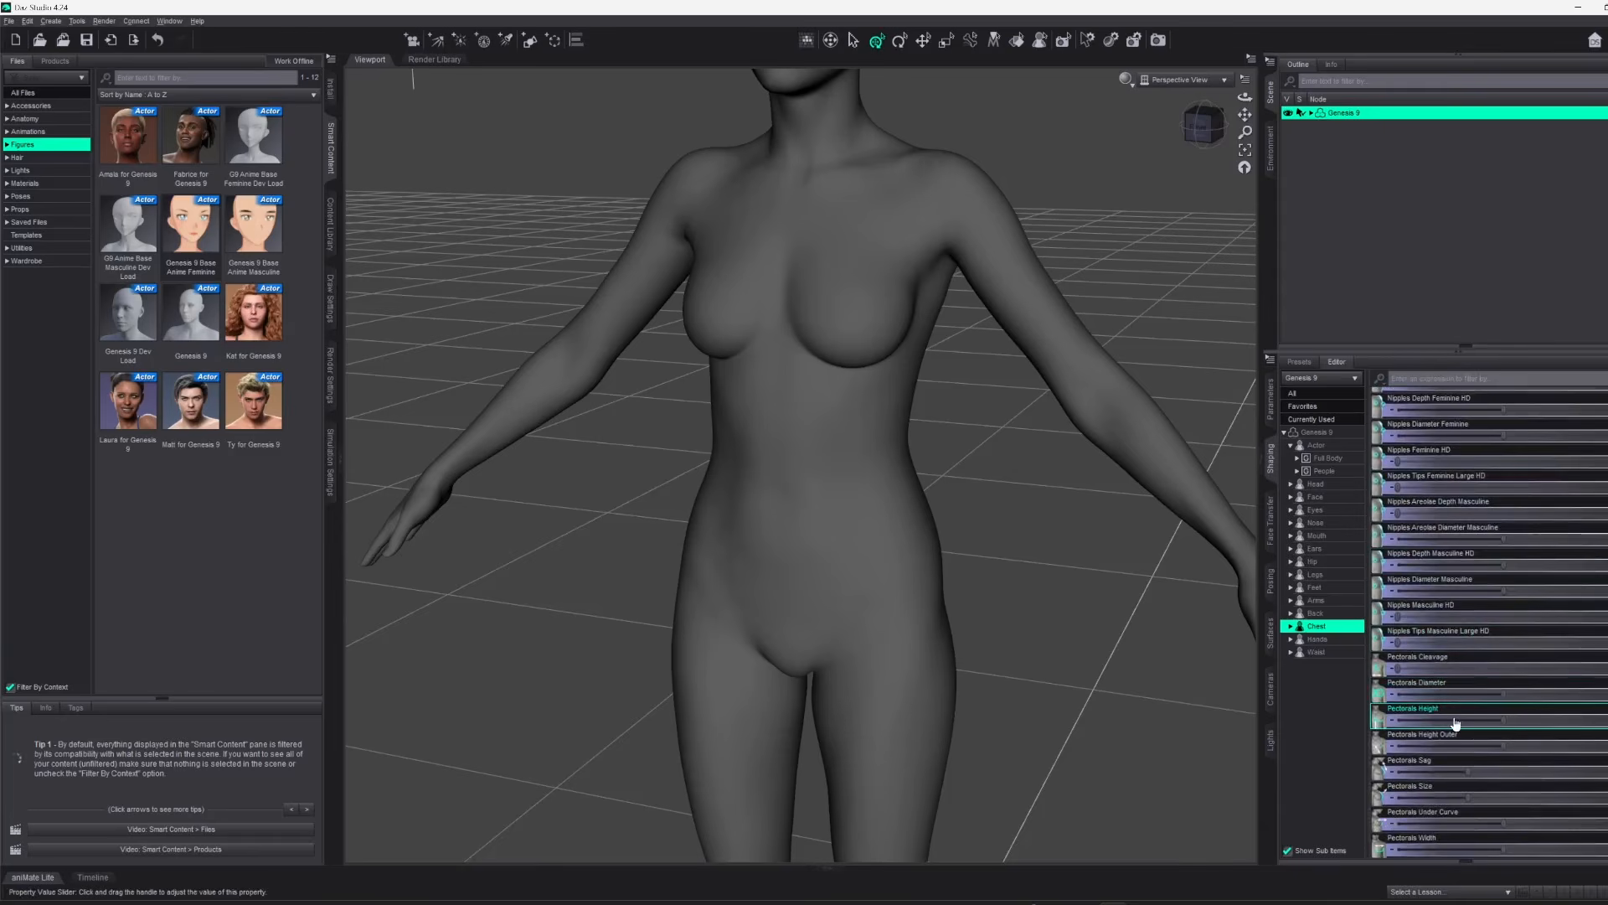
pyautogui.scroll(9, 1454, 667)
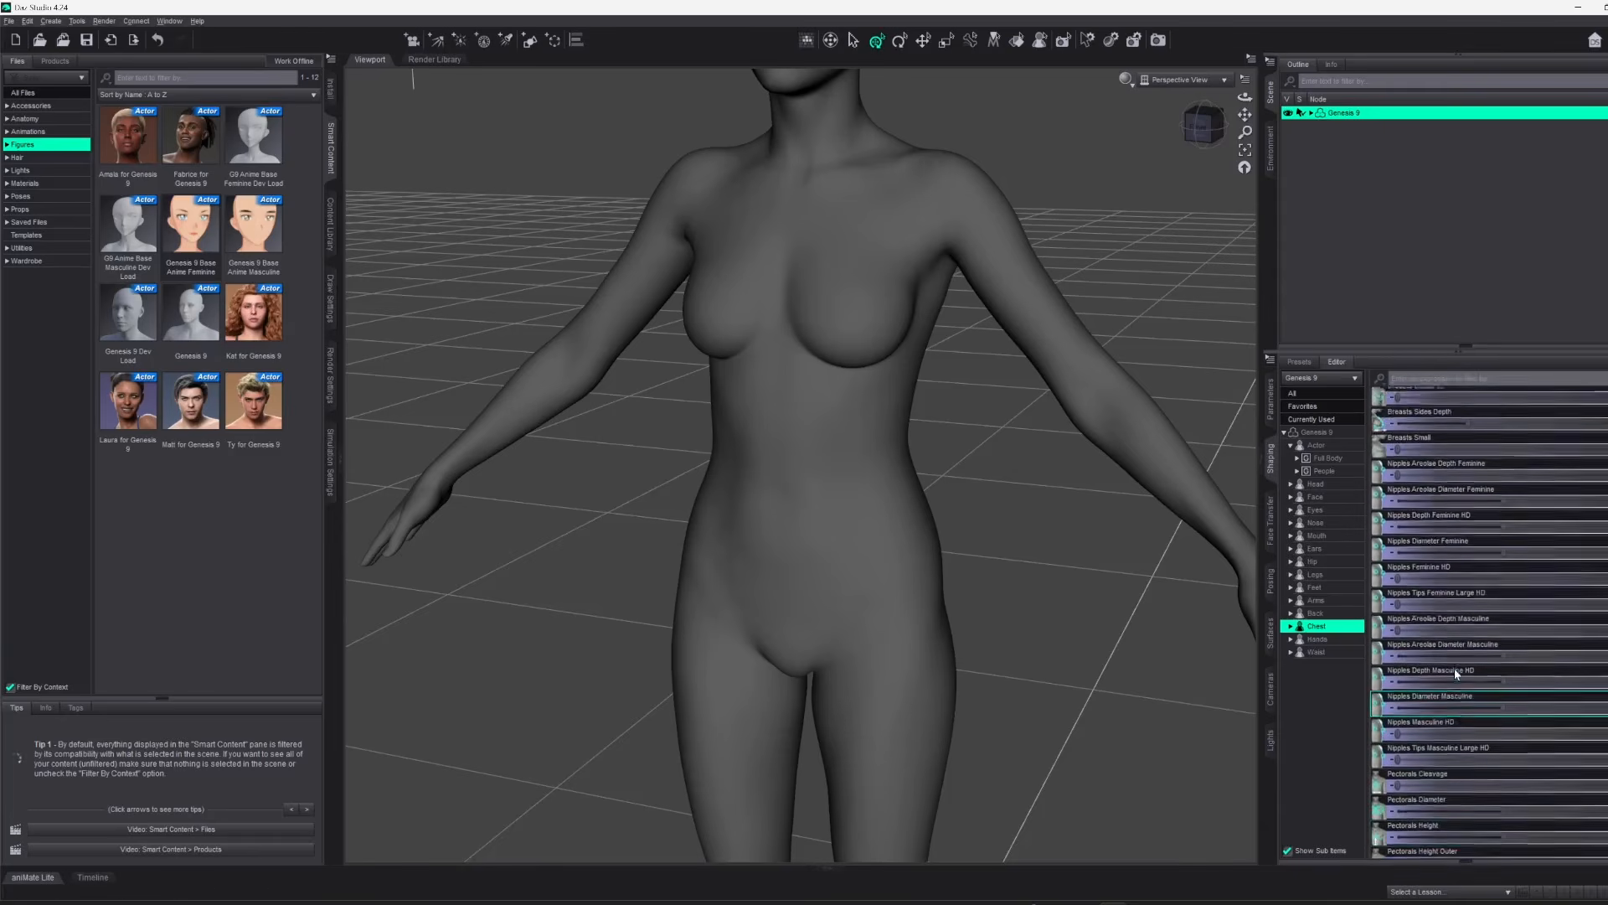
# Expand the Chest category and view its Base, Feminine and Masculine morph groups in turn
pyautogui.click(1290, 626)
pyautogui.click(1322, 640)
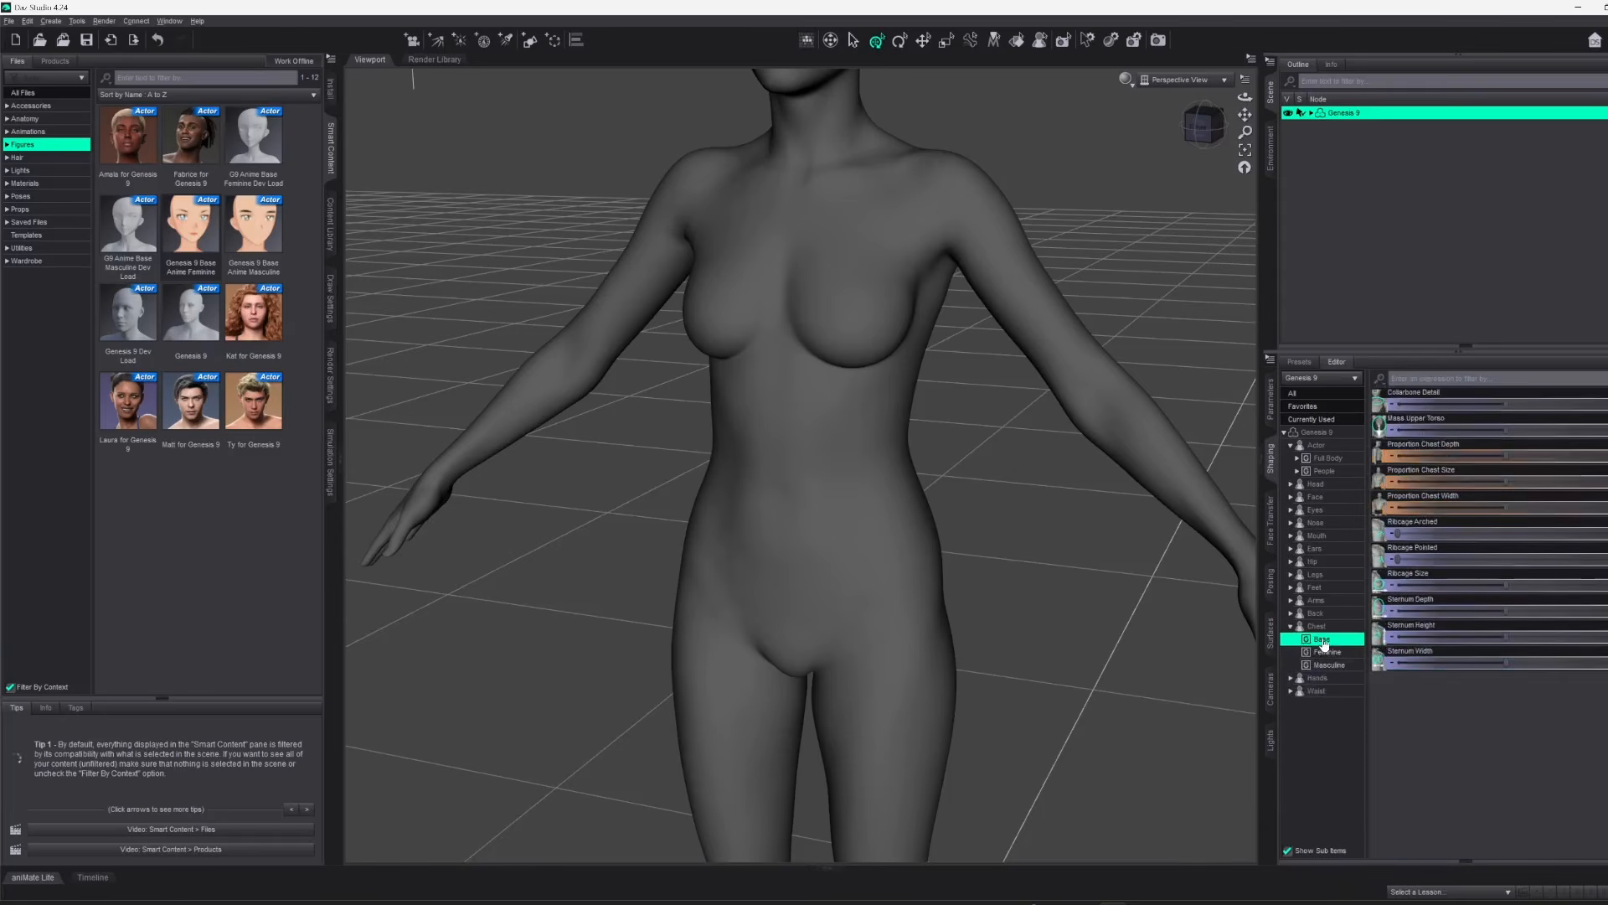
pyautogui.click(1329, 652)
pyautogui.click(1328, 665)
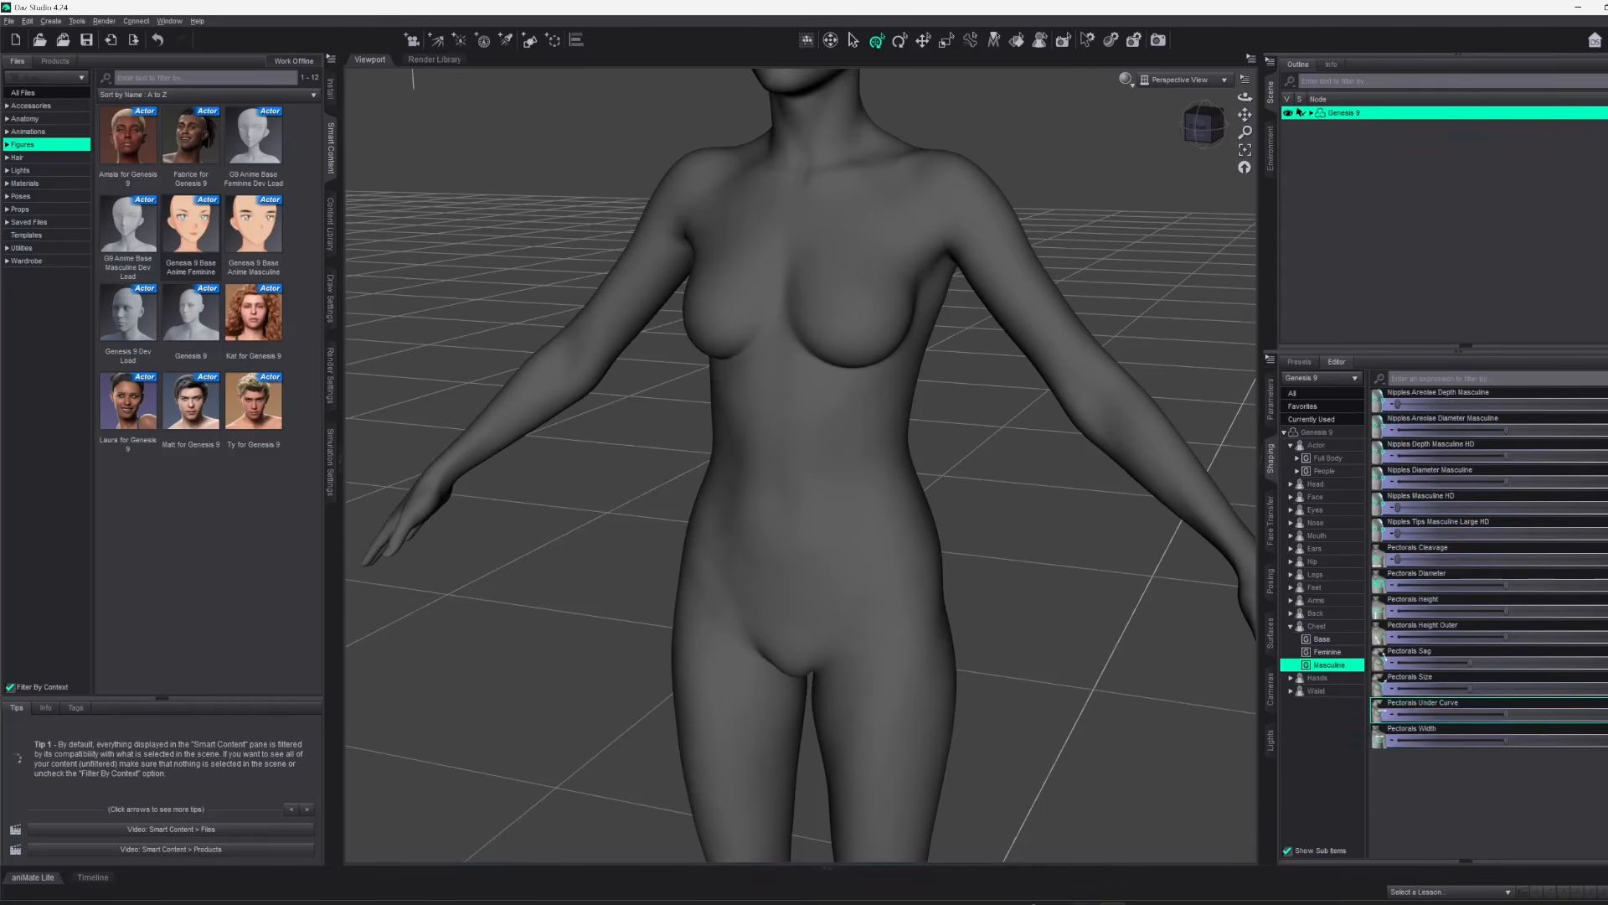
# Switch back to CLO and review the favourite blend shapes from the first entry to BaseFeminine_body_bs_Body
pyautogui.moveTo(1085, 903)
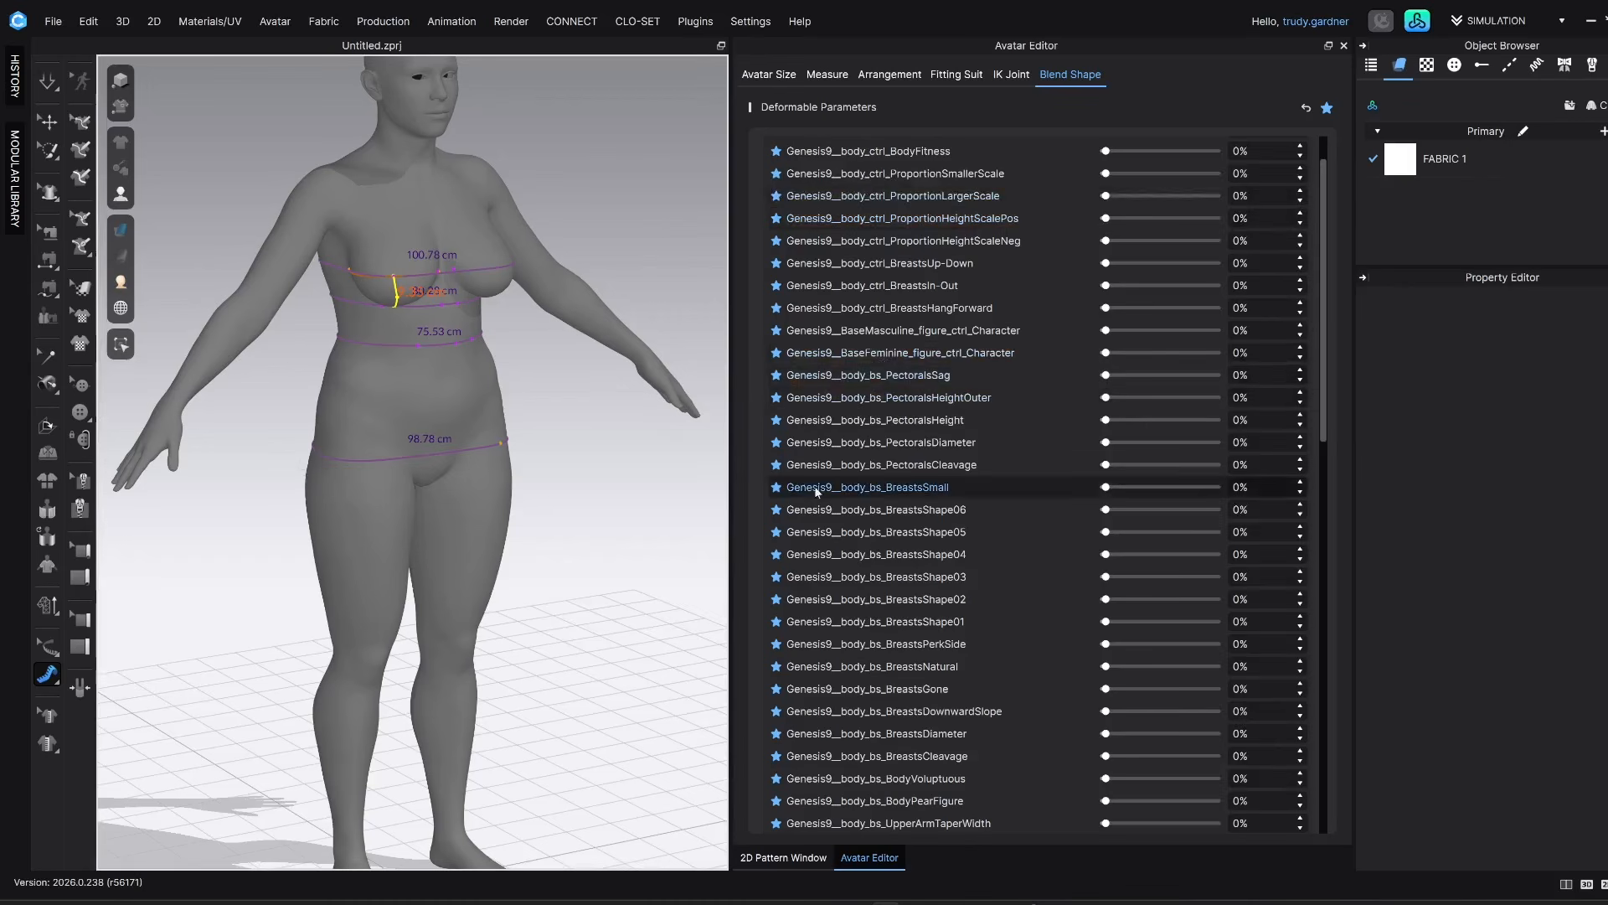
pyautogui.moveTo(1321, 326); pyautogui.dragTo(1329, 602)
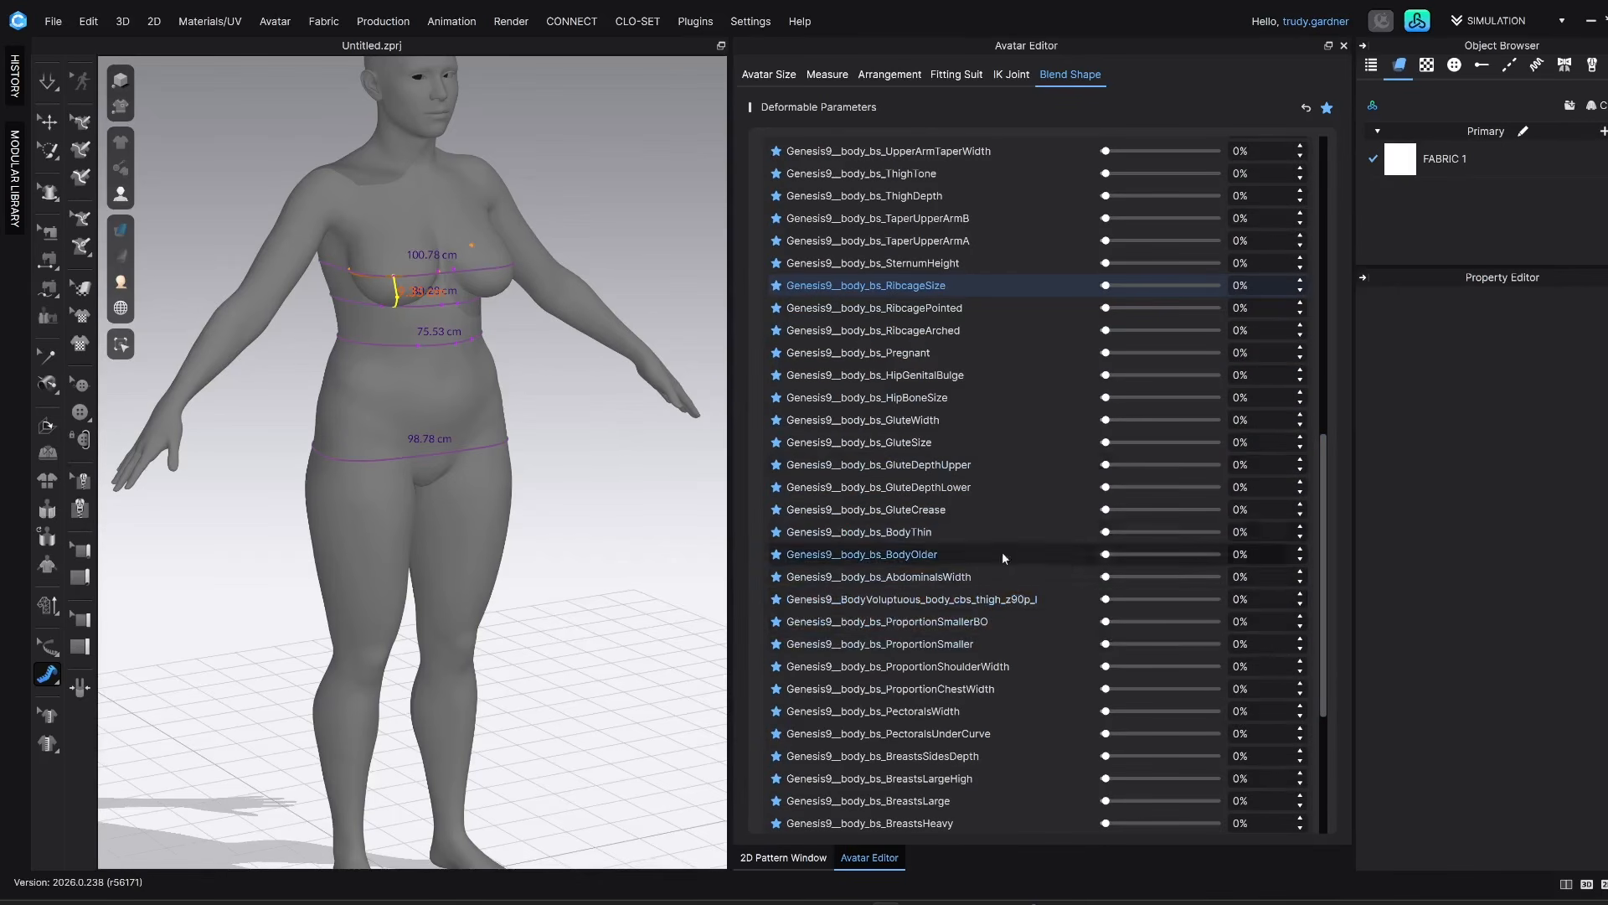
pyautogui.moveTo(1322, 488); pyautogui.dragTo(1310, 194)
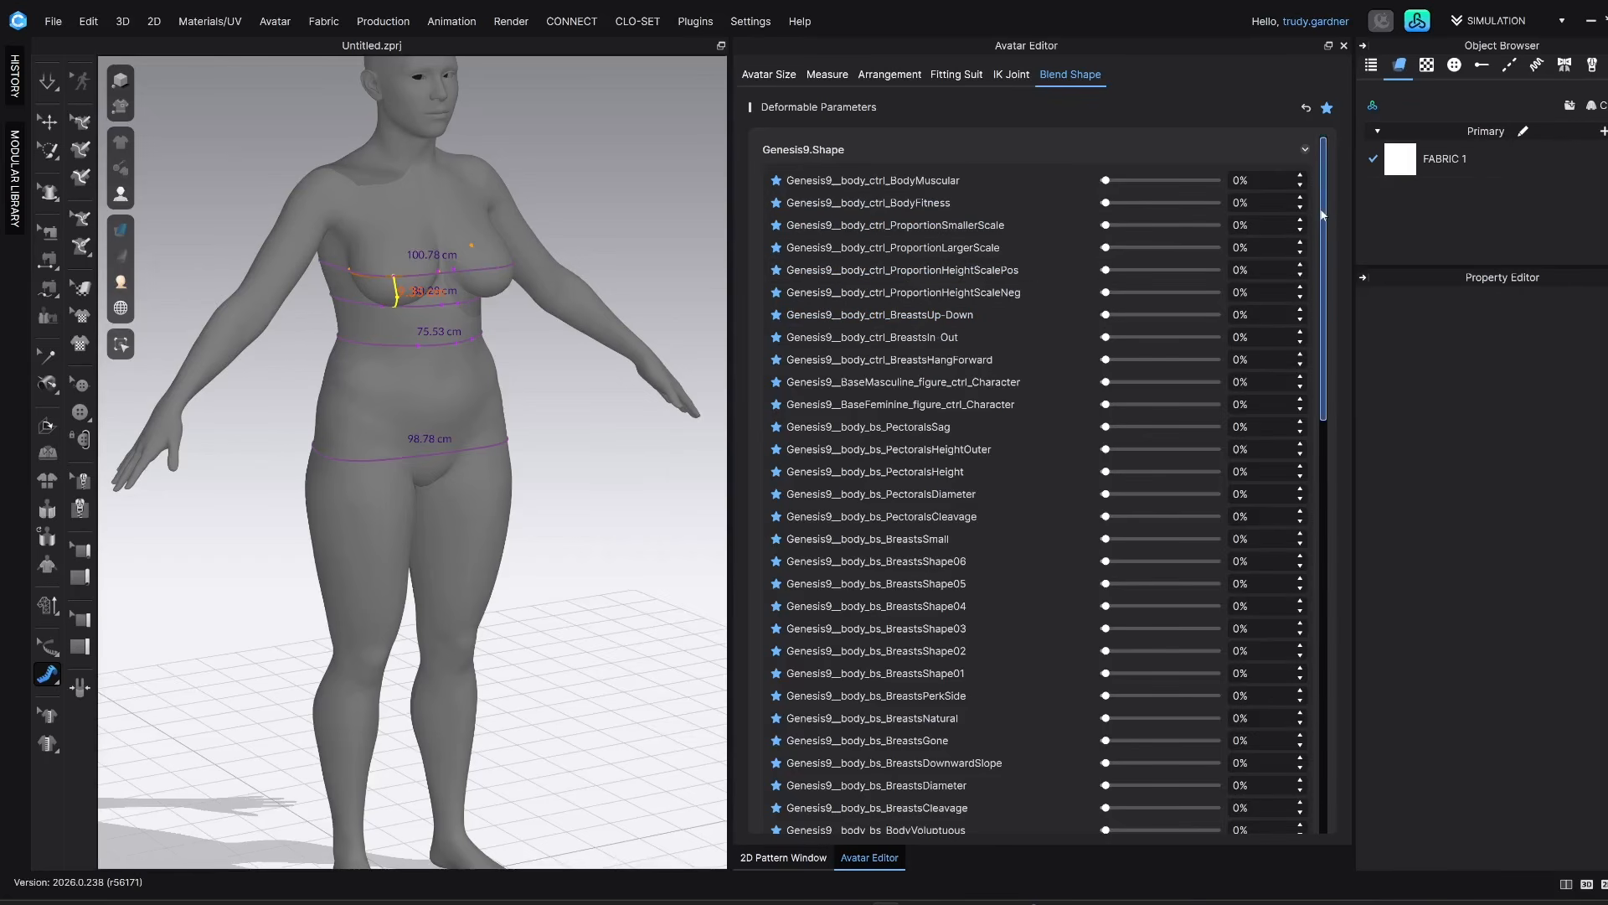
pyautogui.moveTo(1320, 209); pyautogui.dragTo(1333, 620)
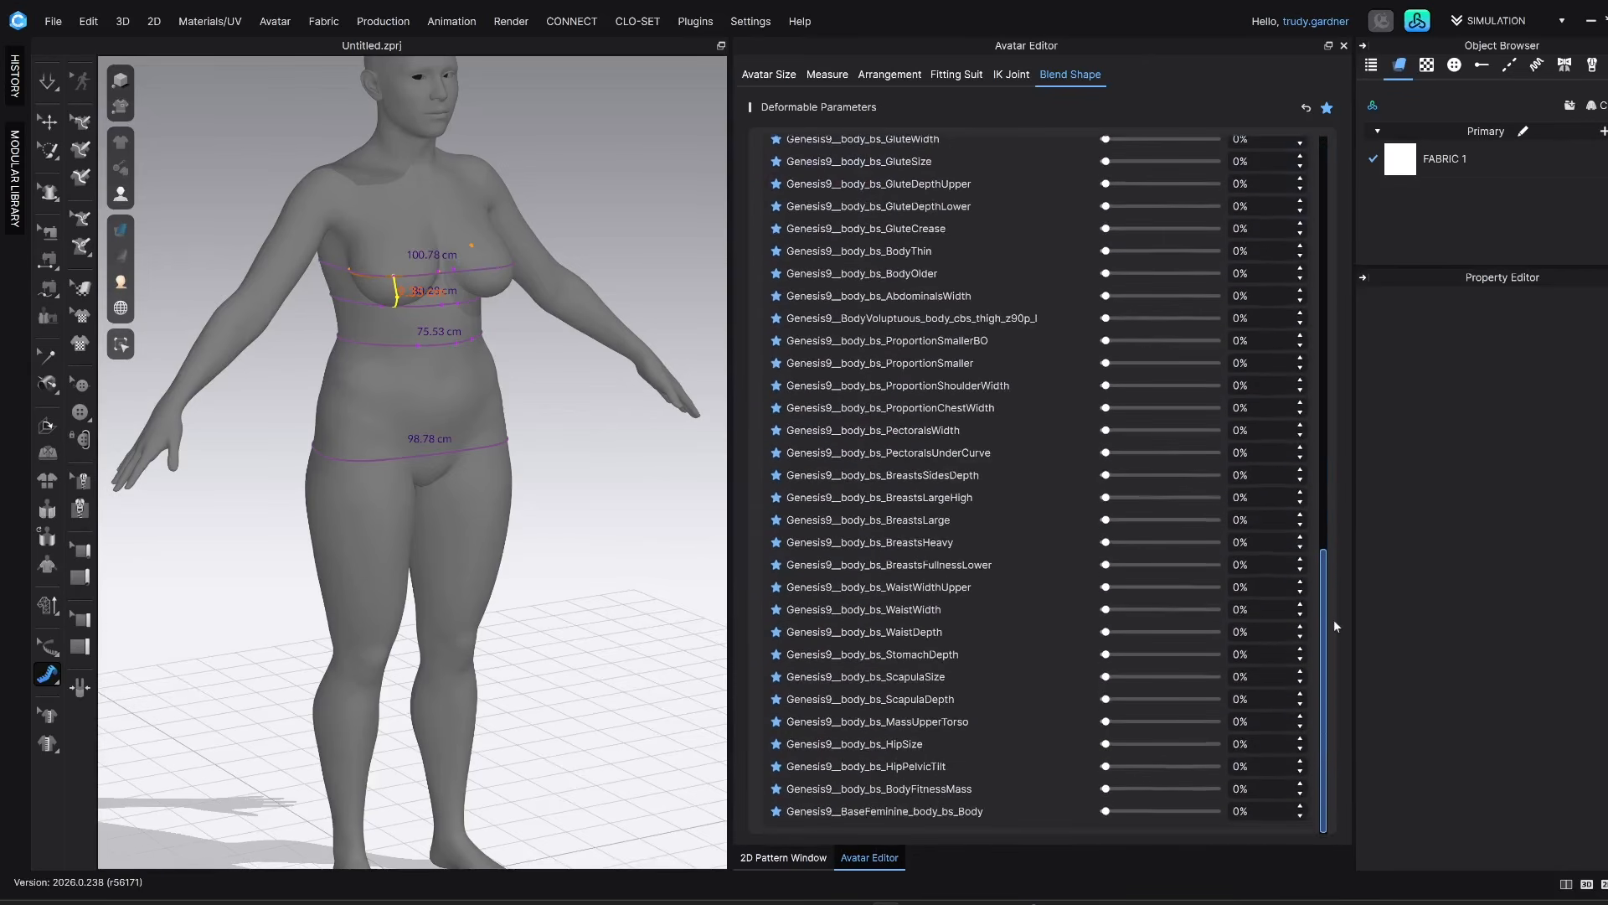
pyautogui.moveTo(1324, 624); pyautogui.dragTo(1323, 216)
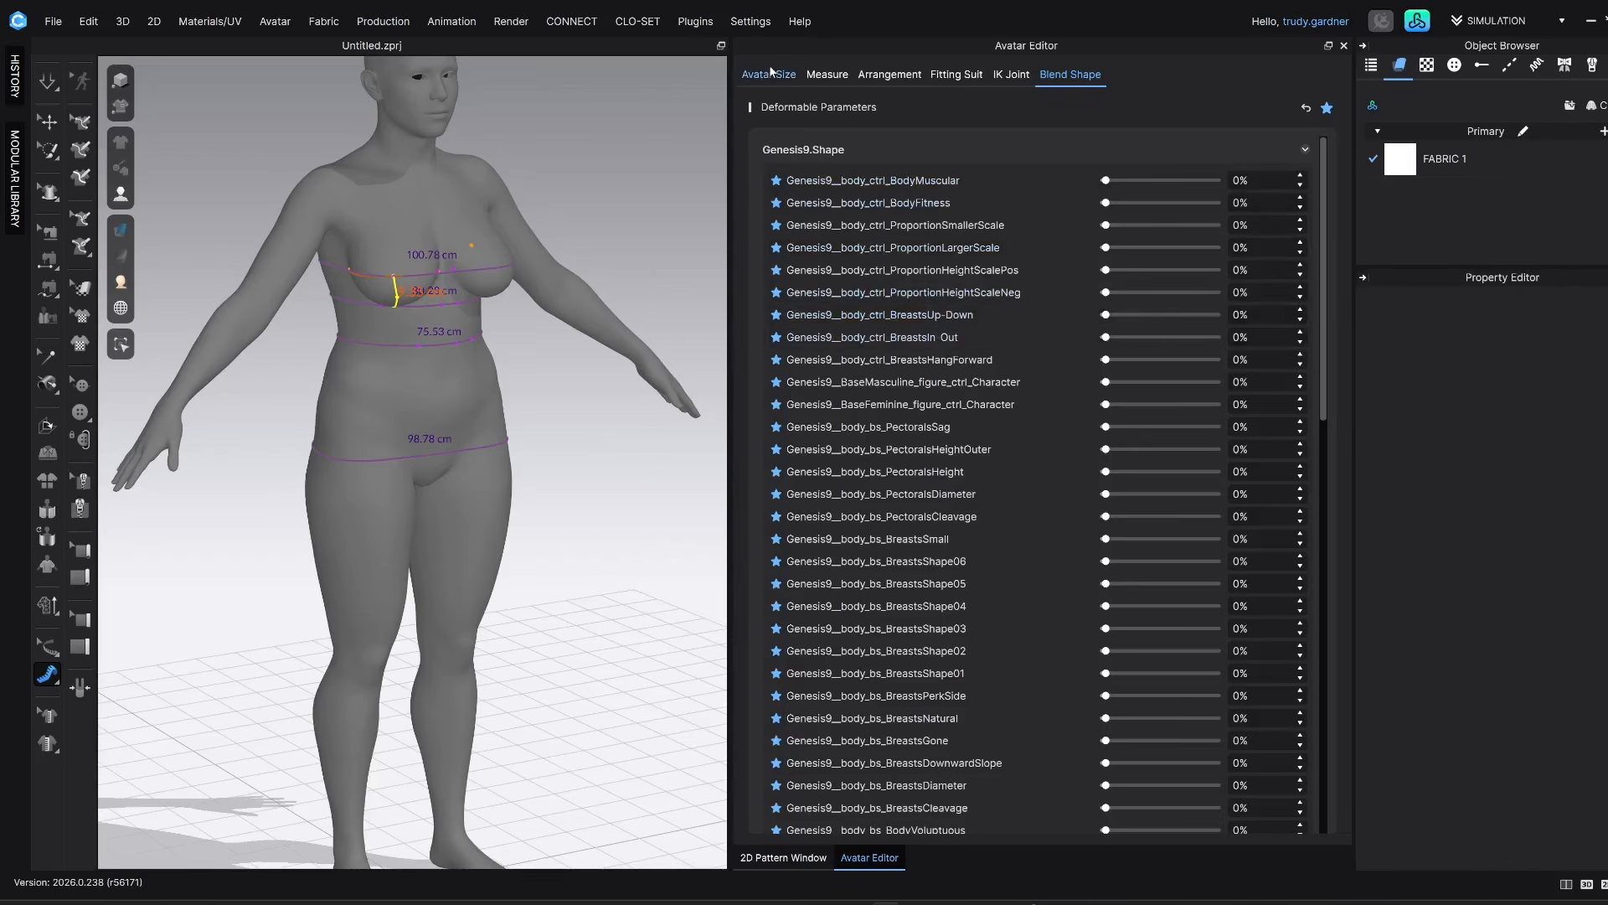
pyautogui.moveTo(515, 346); pyautogui.dragTo(482, 335, button='right')
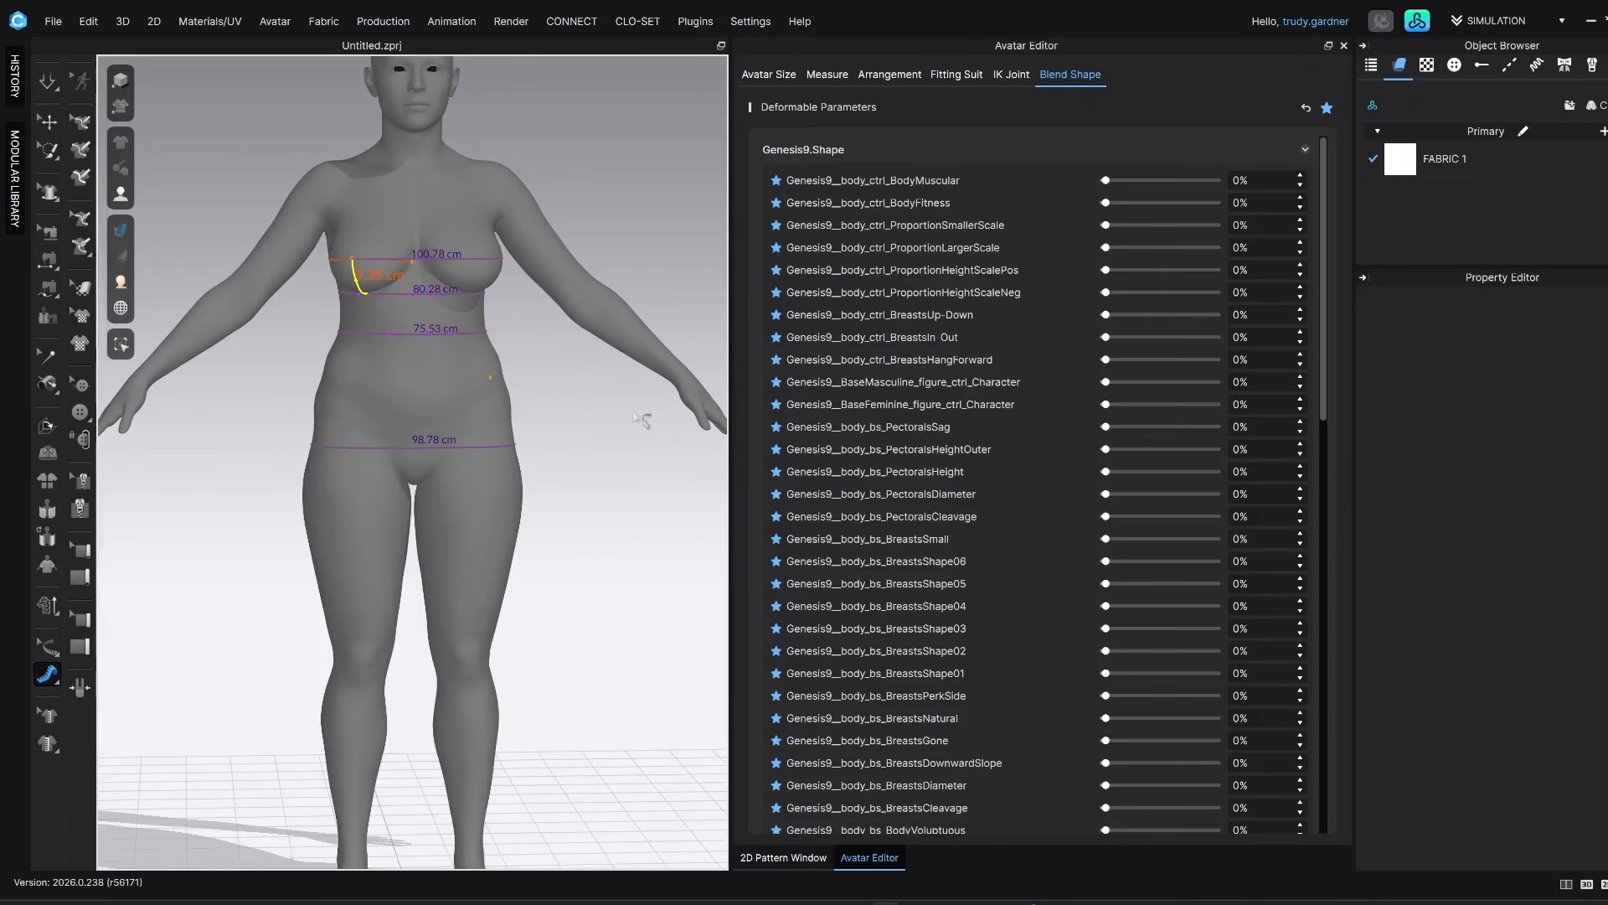
pyautogui.moveTo(641, 419); pyautogui.dragTo(530, 369, button='right')
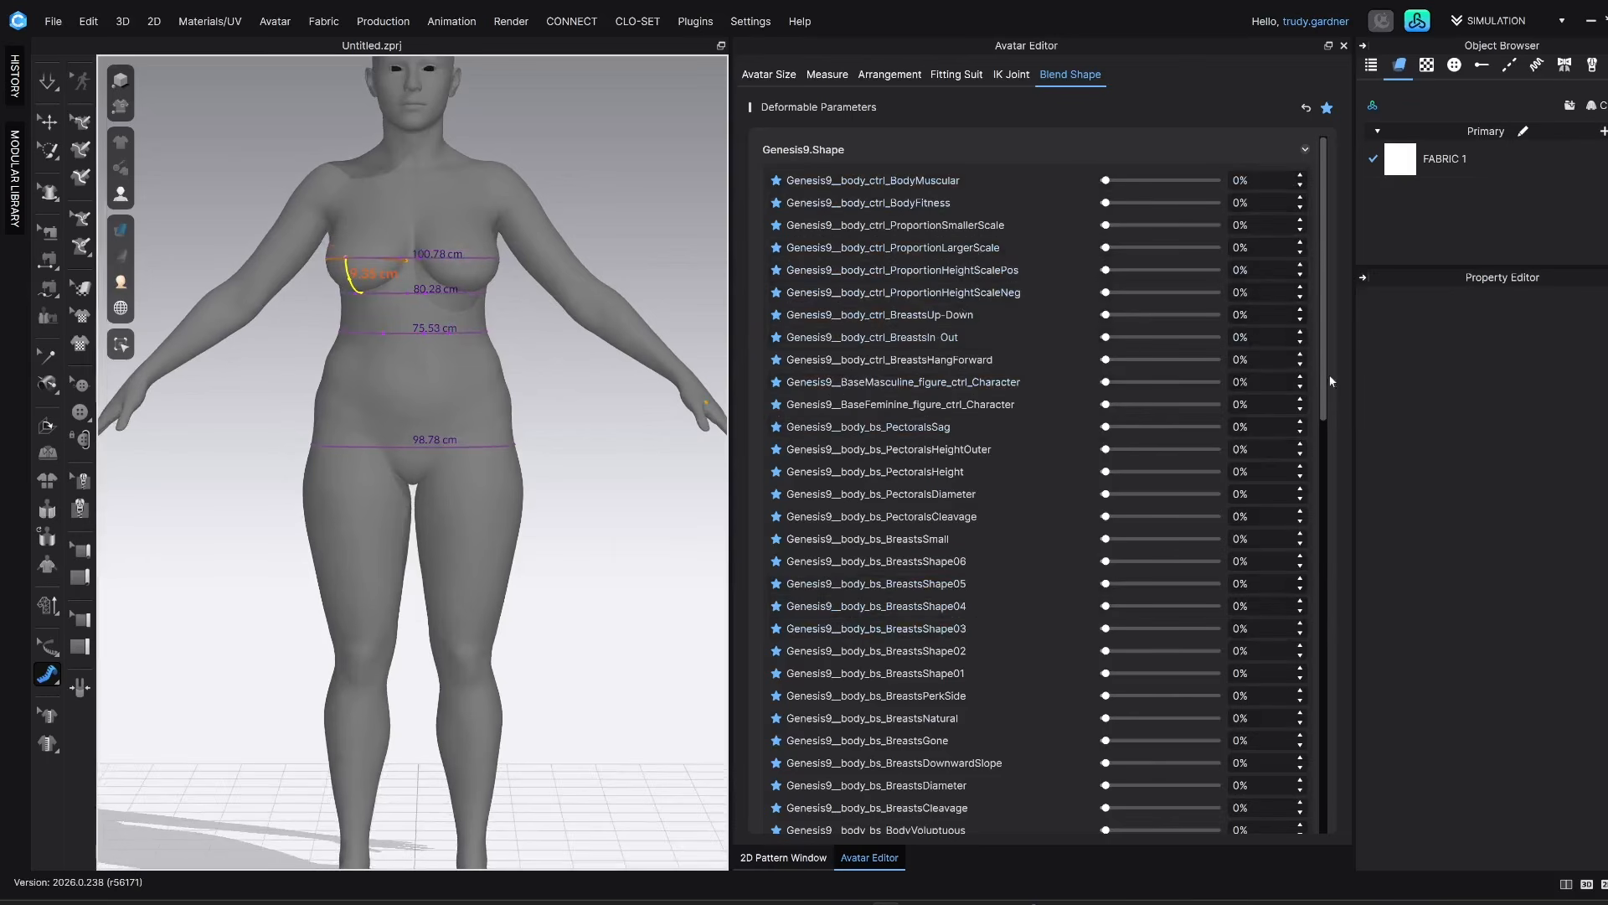
pyautogui.moveTo(1324, 349); pyautogui.dragTo(1325, 246)
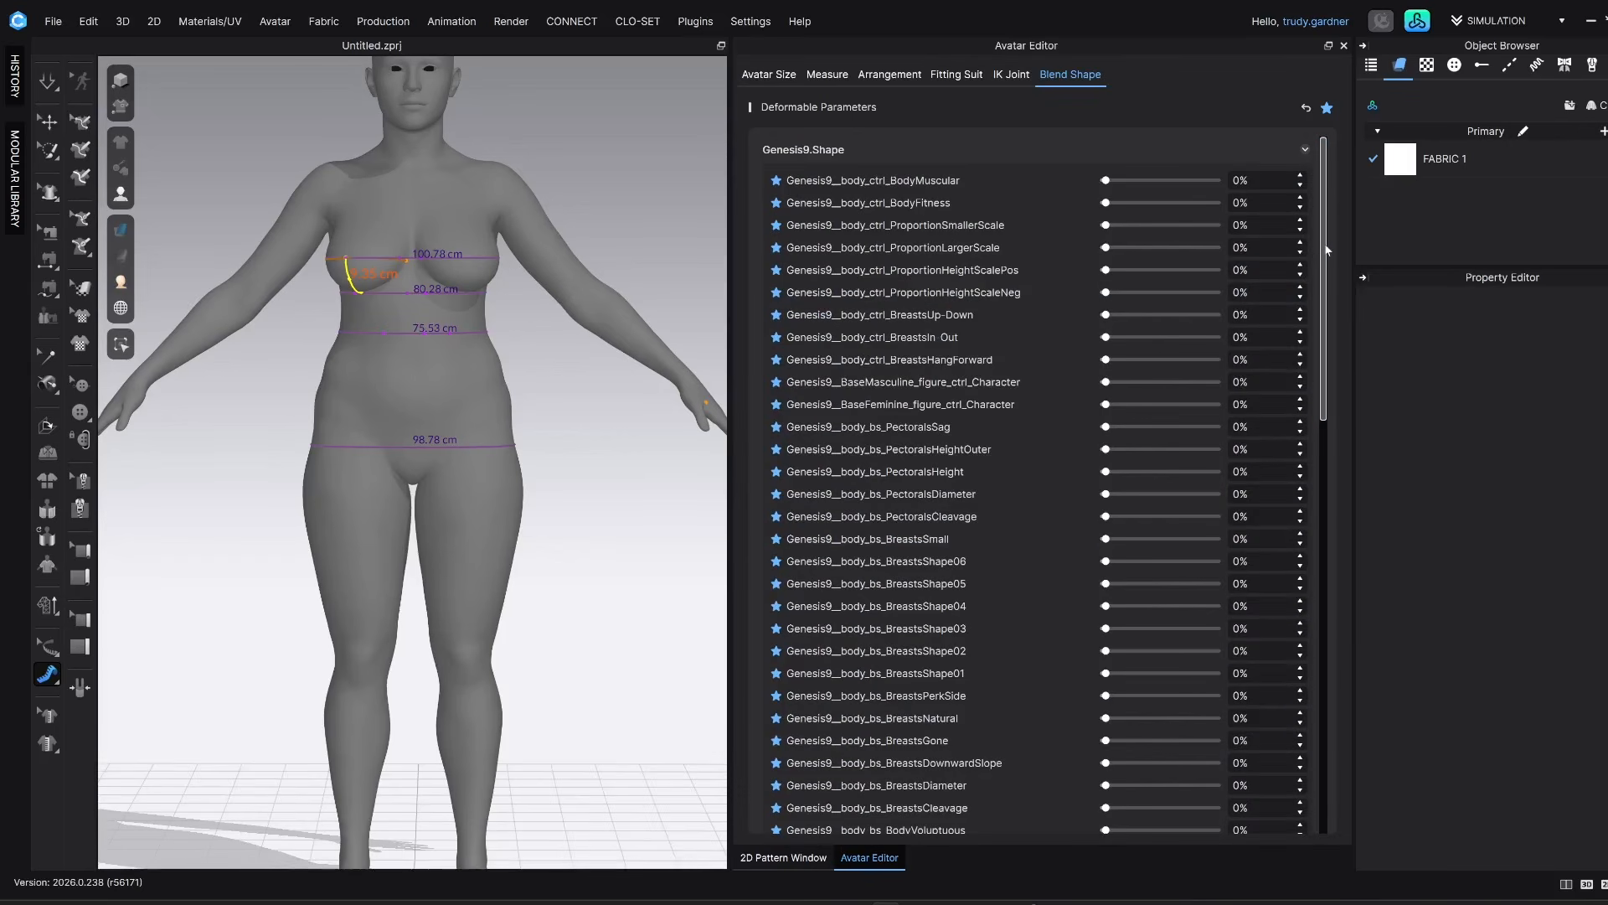
pyautogui.moveTo(670, 448); pyautogui.dragTo(335, 410, button='right')
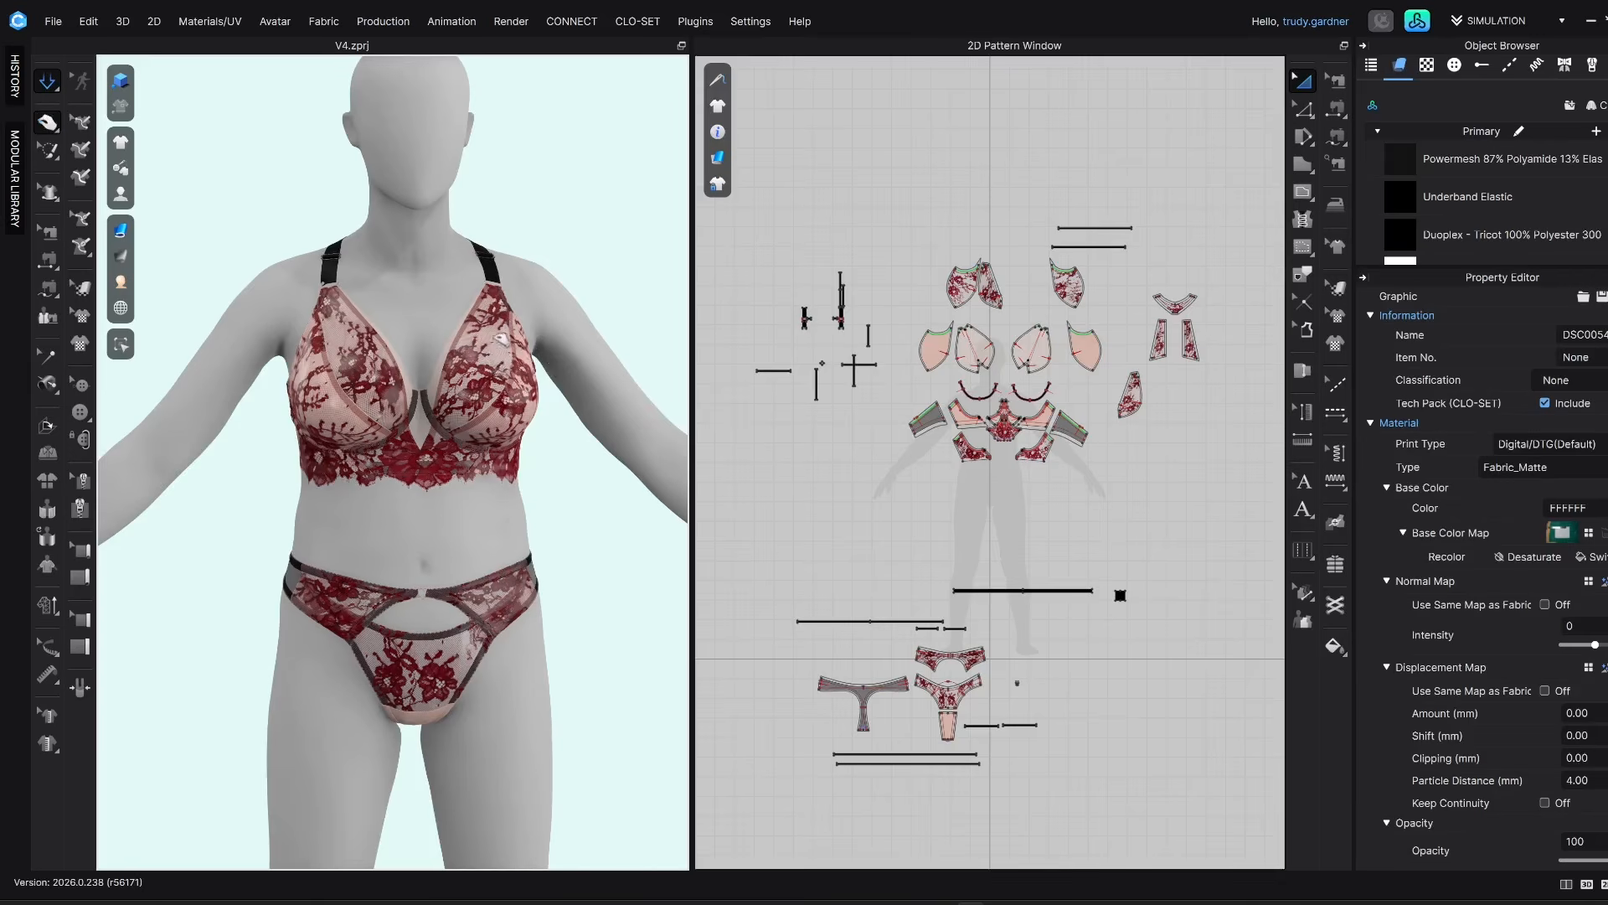
# In the V4.zprj project, adjust the bra's cup, front lace band and back wing pieces during simulation, and stop the simulation
pyautogui.click(503, 339)
pyautogui.click(392, 346)
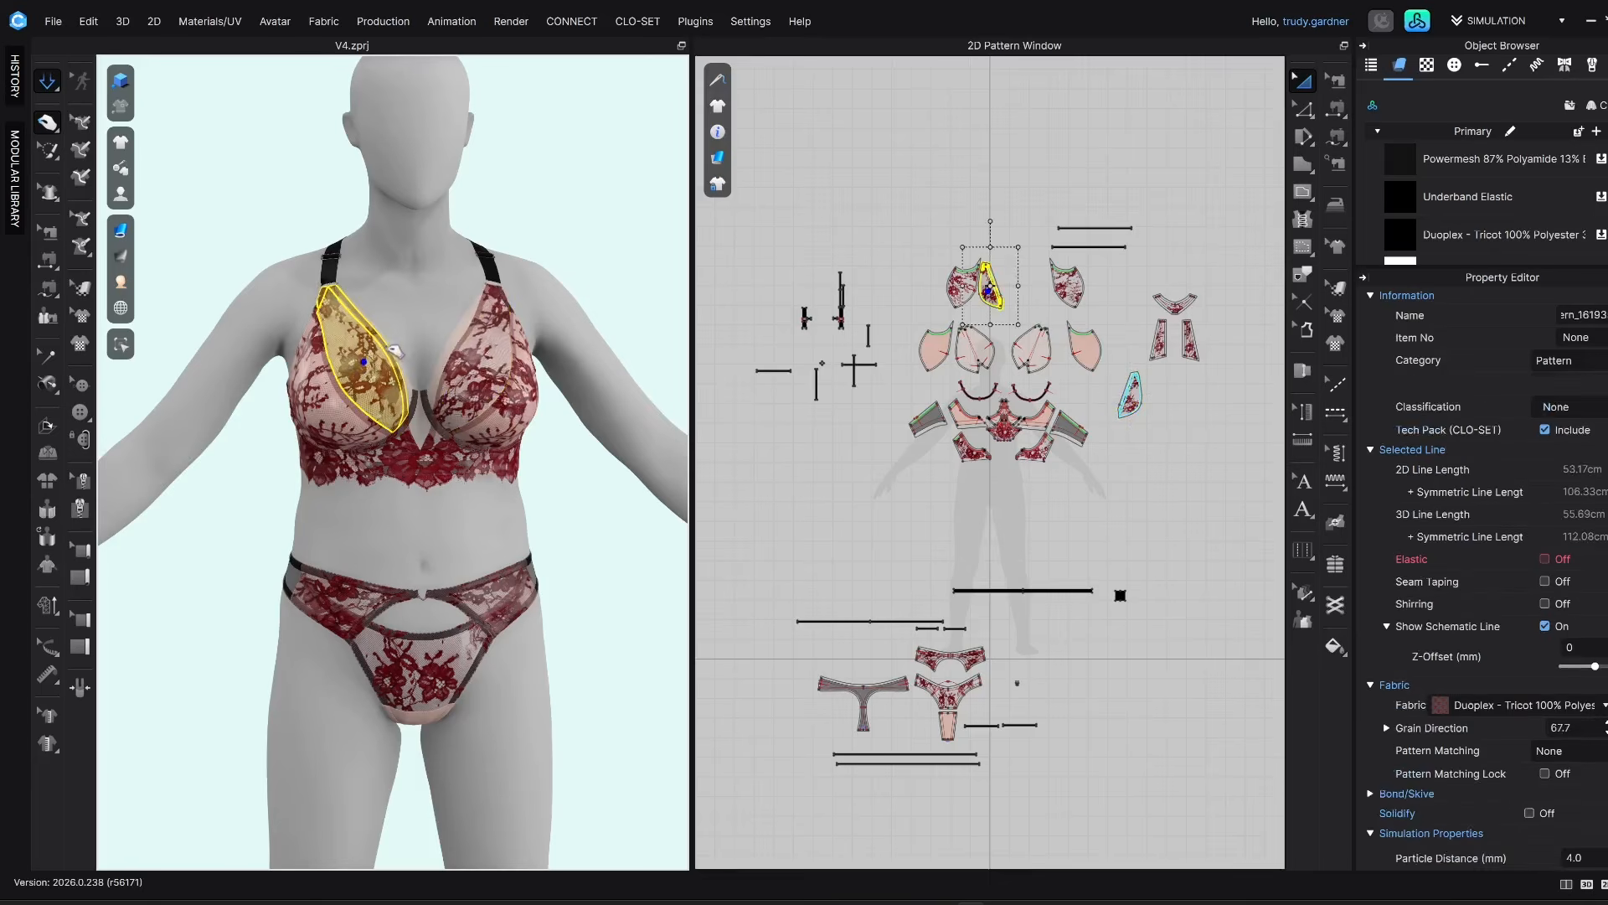
pyautogui.click(419, 453)
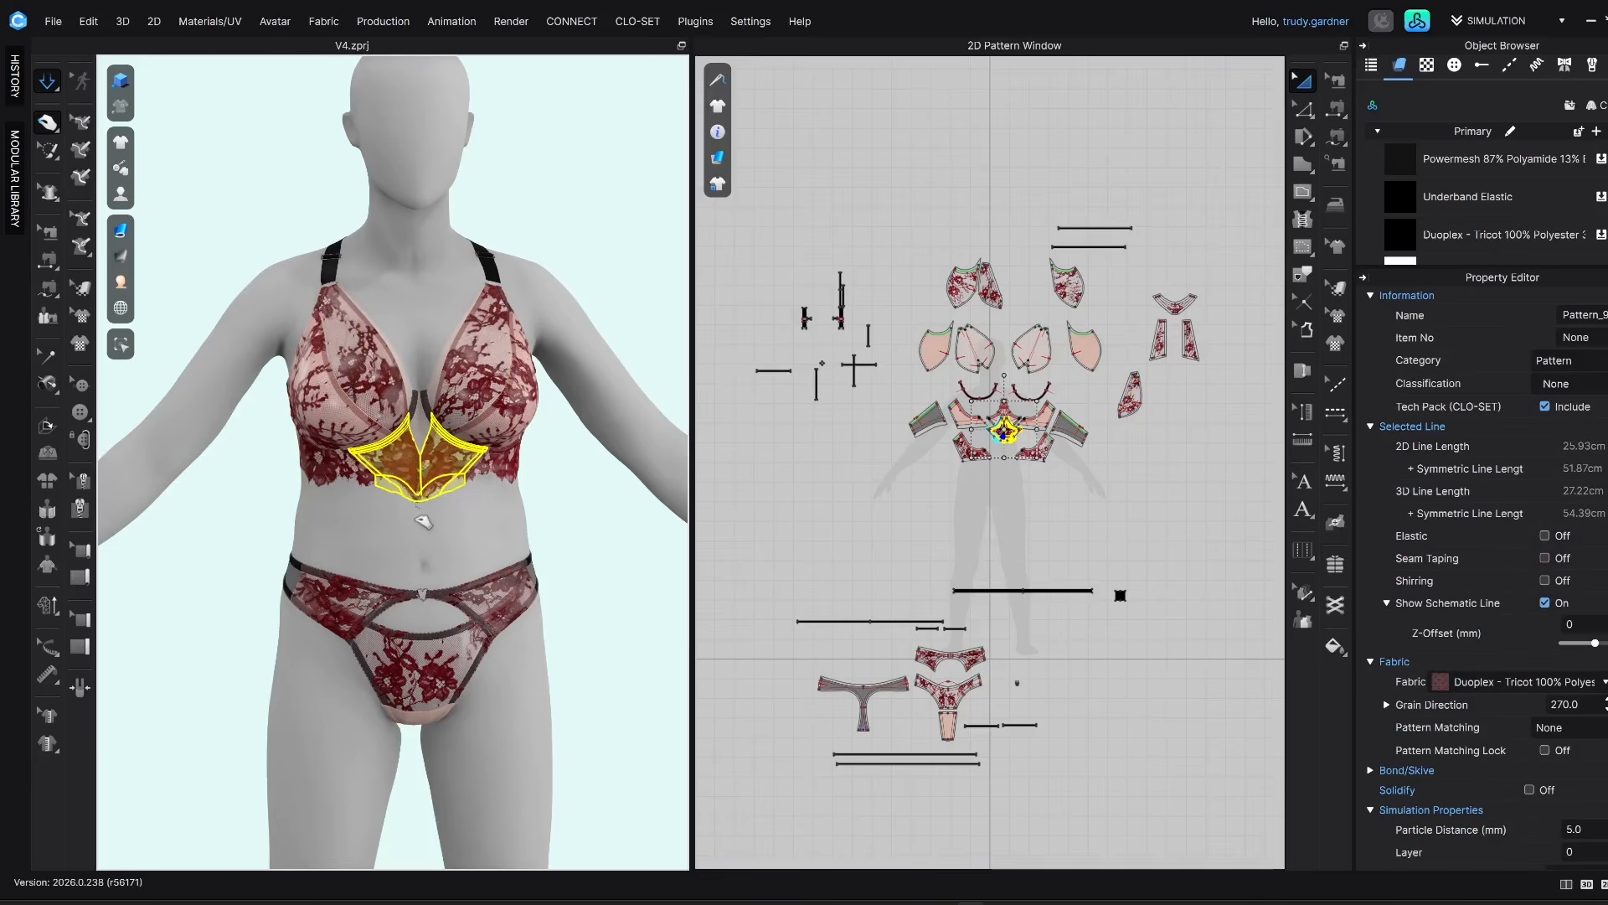
pyautogui.click(486, 484)
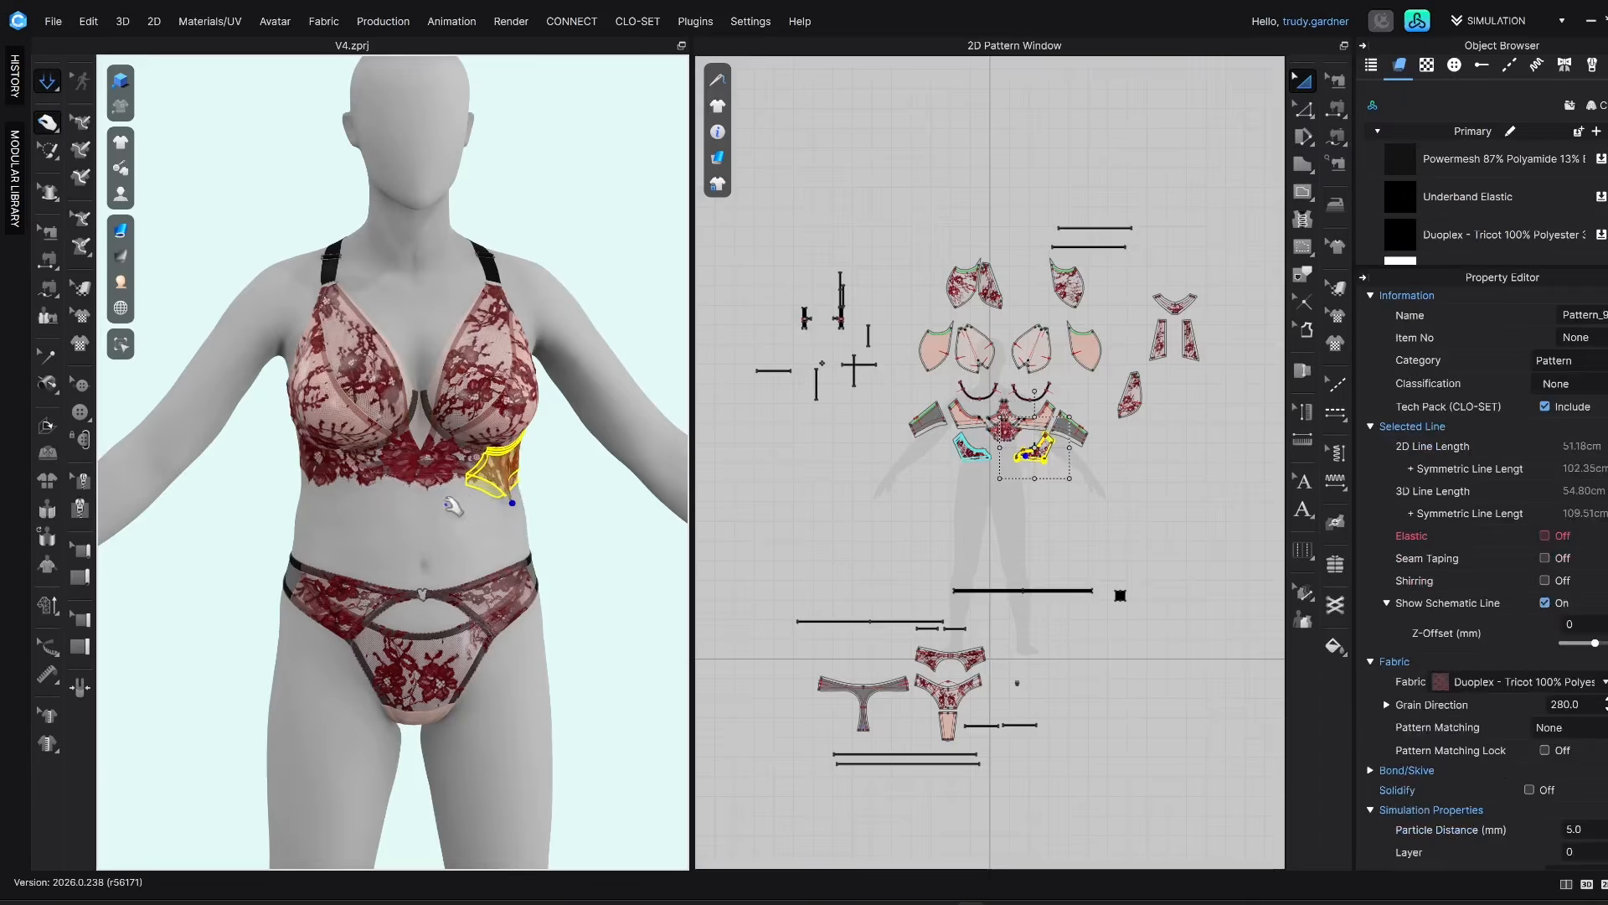
pyautogui.moveTo(452, 505); pyautogui.dragTo(346, 501, button='right')
pyautogui.moveTo(548, 469); pyautogui.dragTo(484, 508, button='right')
pyautogui.click(520, 519)
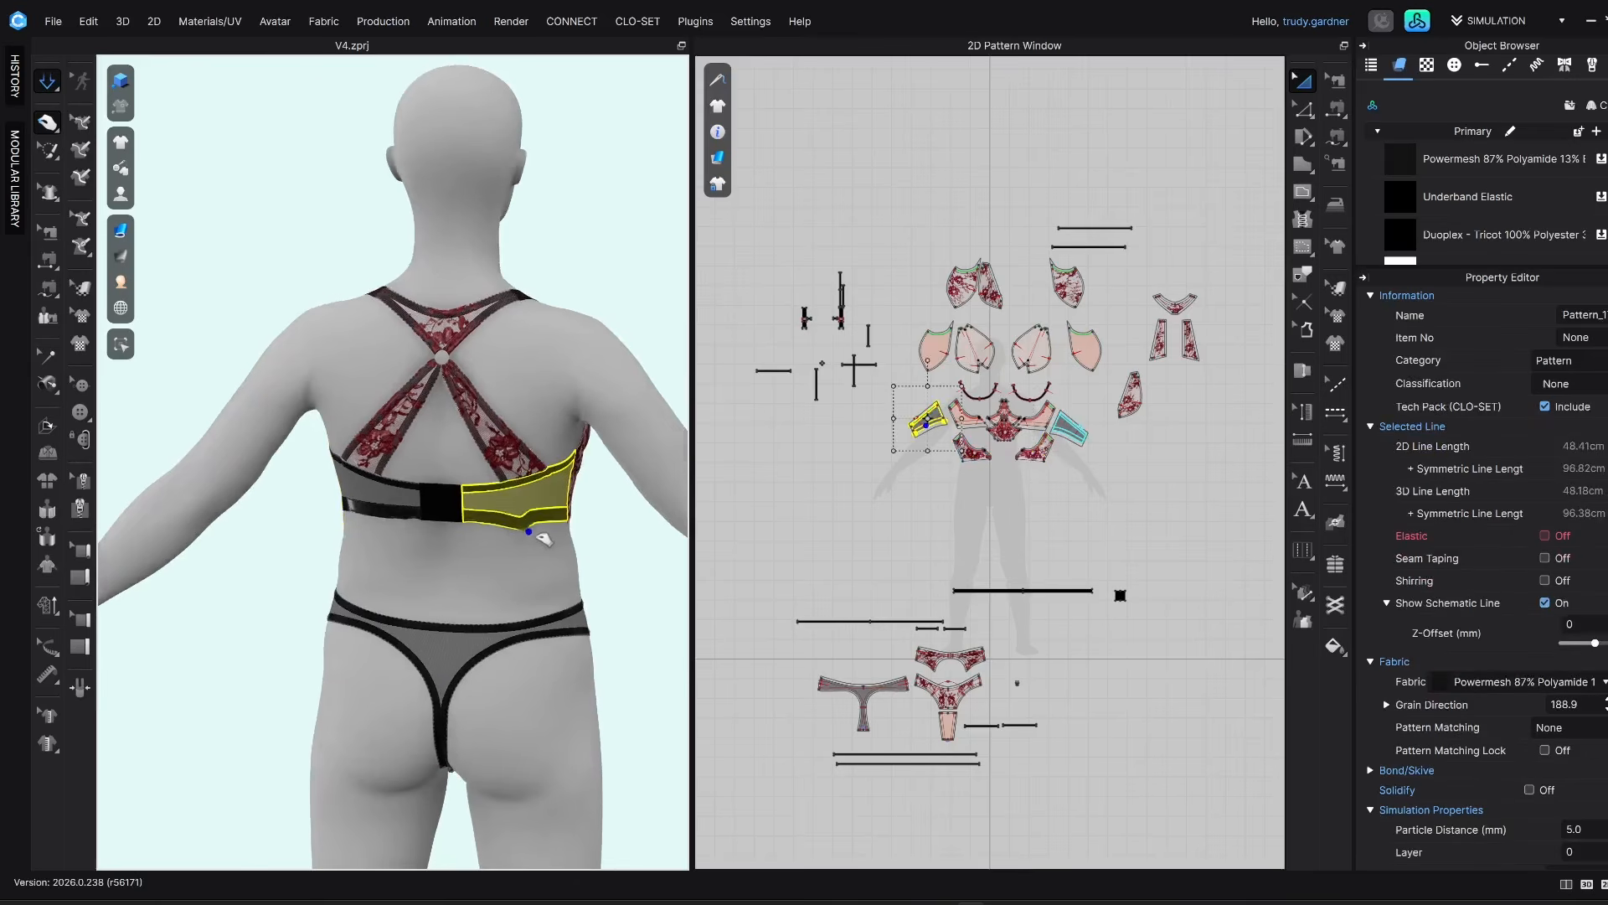
pyautogui.click(345, 517)
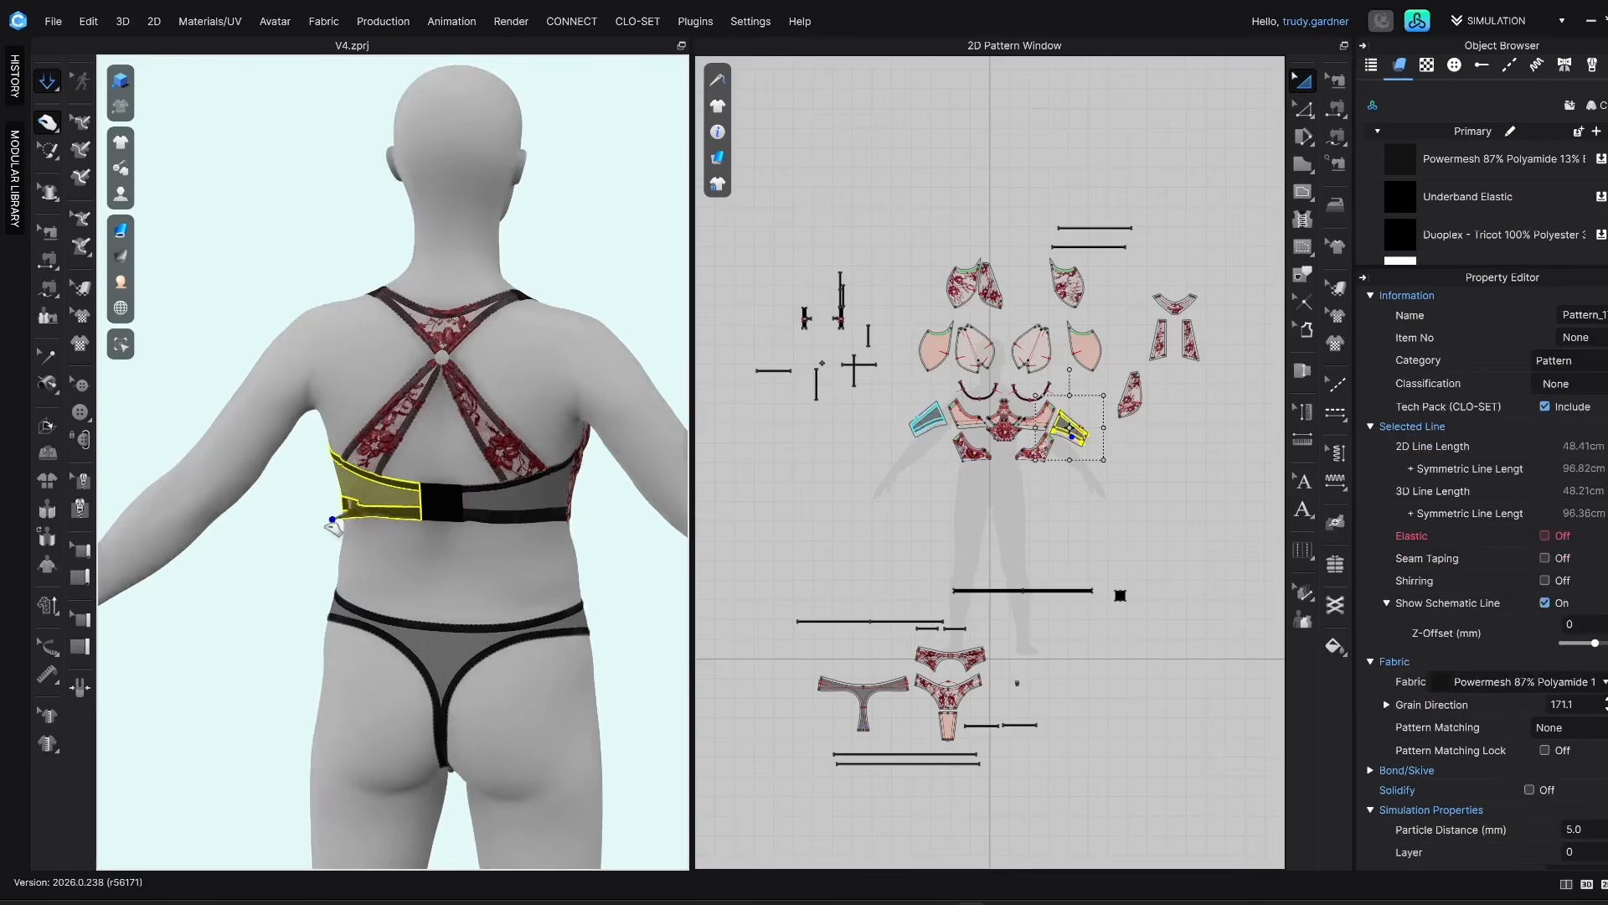
pyautogui.press('space')
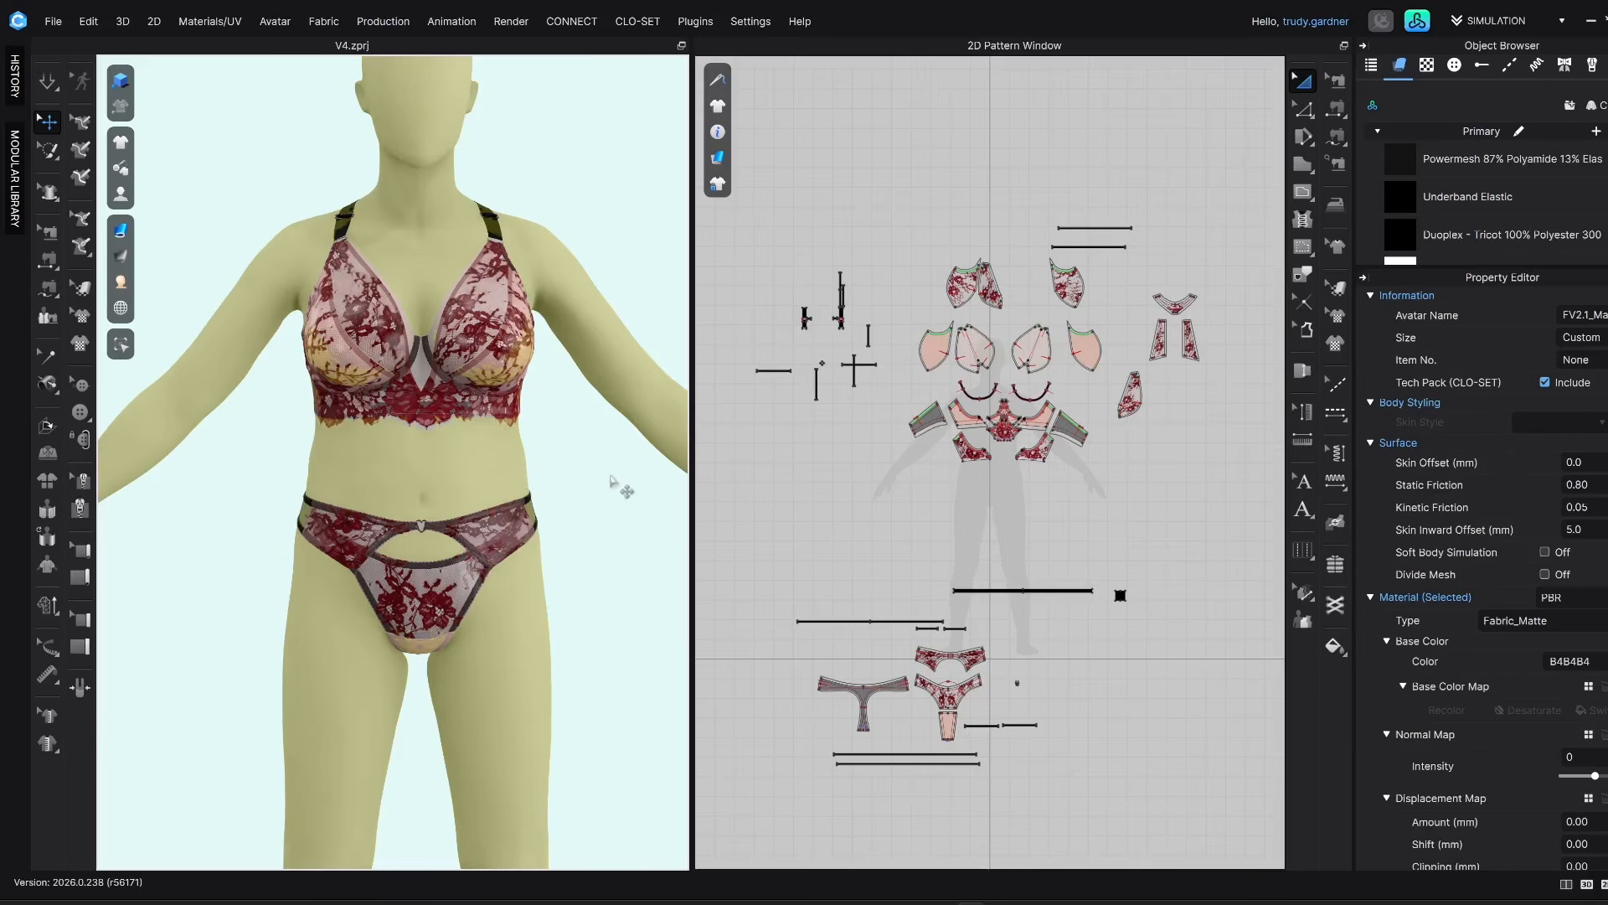
# Clear the old avatar from the 3D scene and move all the lingerie pattern pieces together vertically to fit the grey Daz avatar
pyautogui.hotkey('shift', 'a')
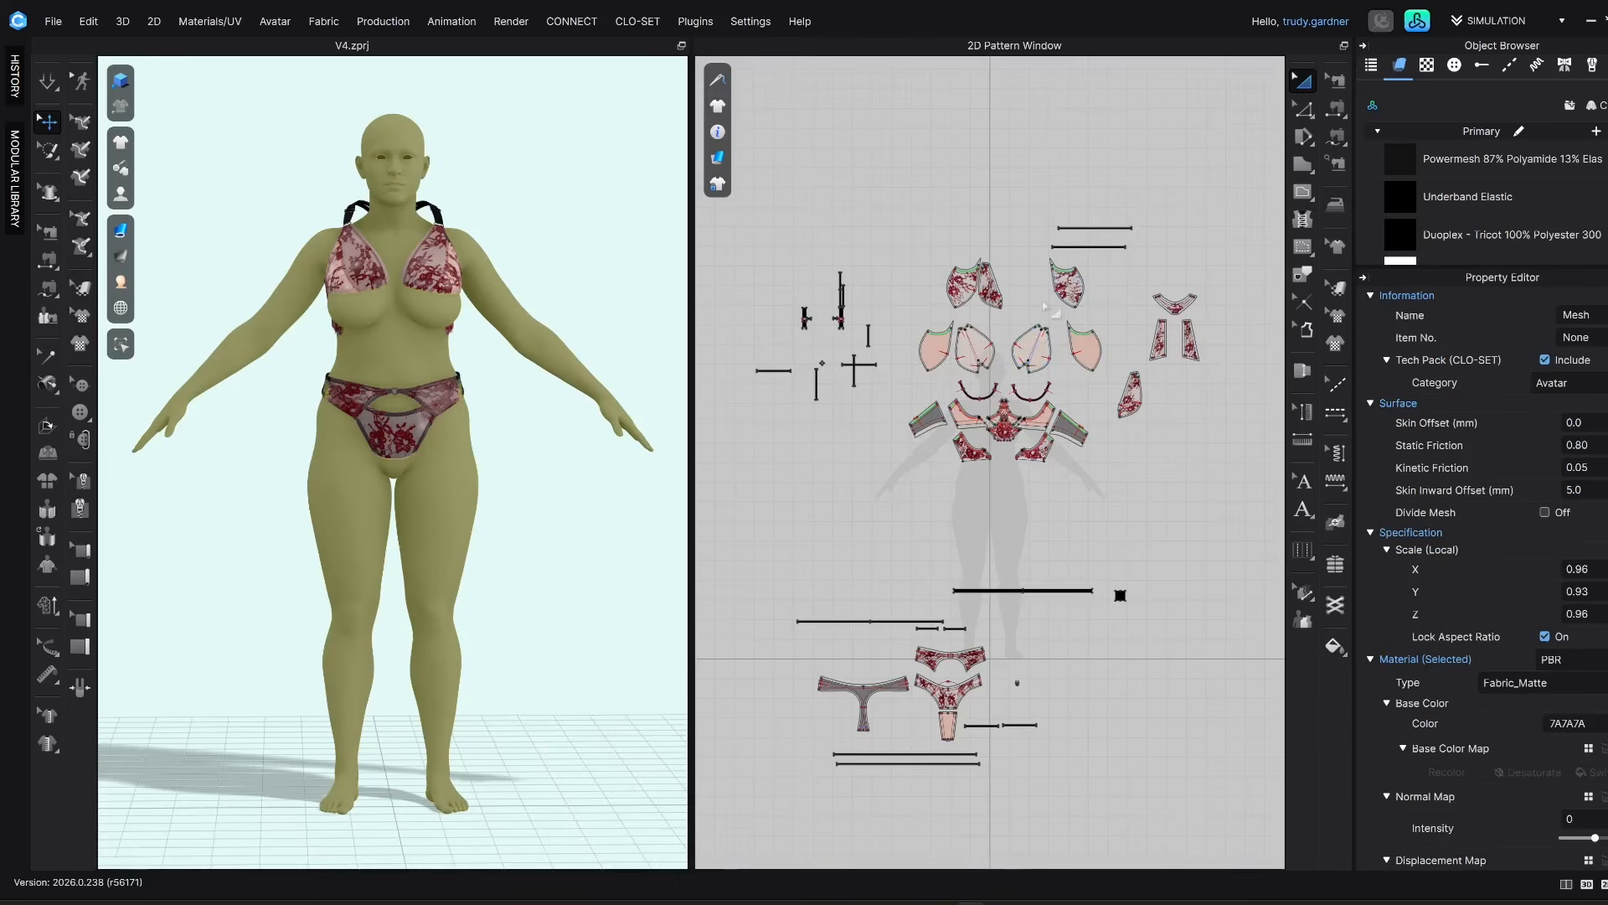
pyautogui.scroll(-3, 989, 461)
pyautogui.moveTo(875, 236); pyautogui.dragTo(1196, 524)
pyautogui.scroll(5, 390, 289)
pyautogui.moveTo(388, 287); pyautogui.dragTo(402, 441, button='middle')
pyautogui.moveTo(402, 441); pyautogui.dragTo(372, 309, button='right')
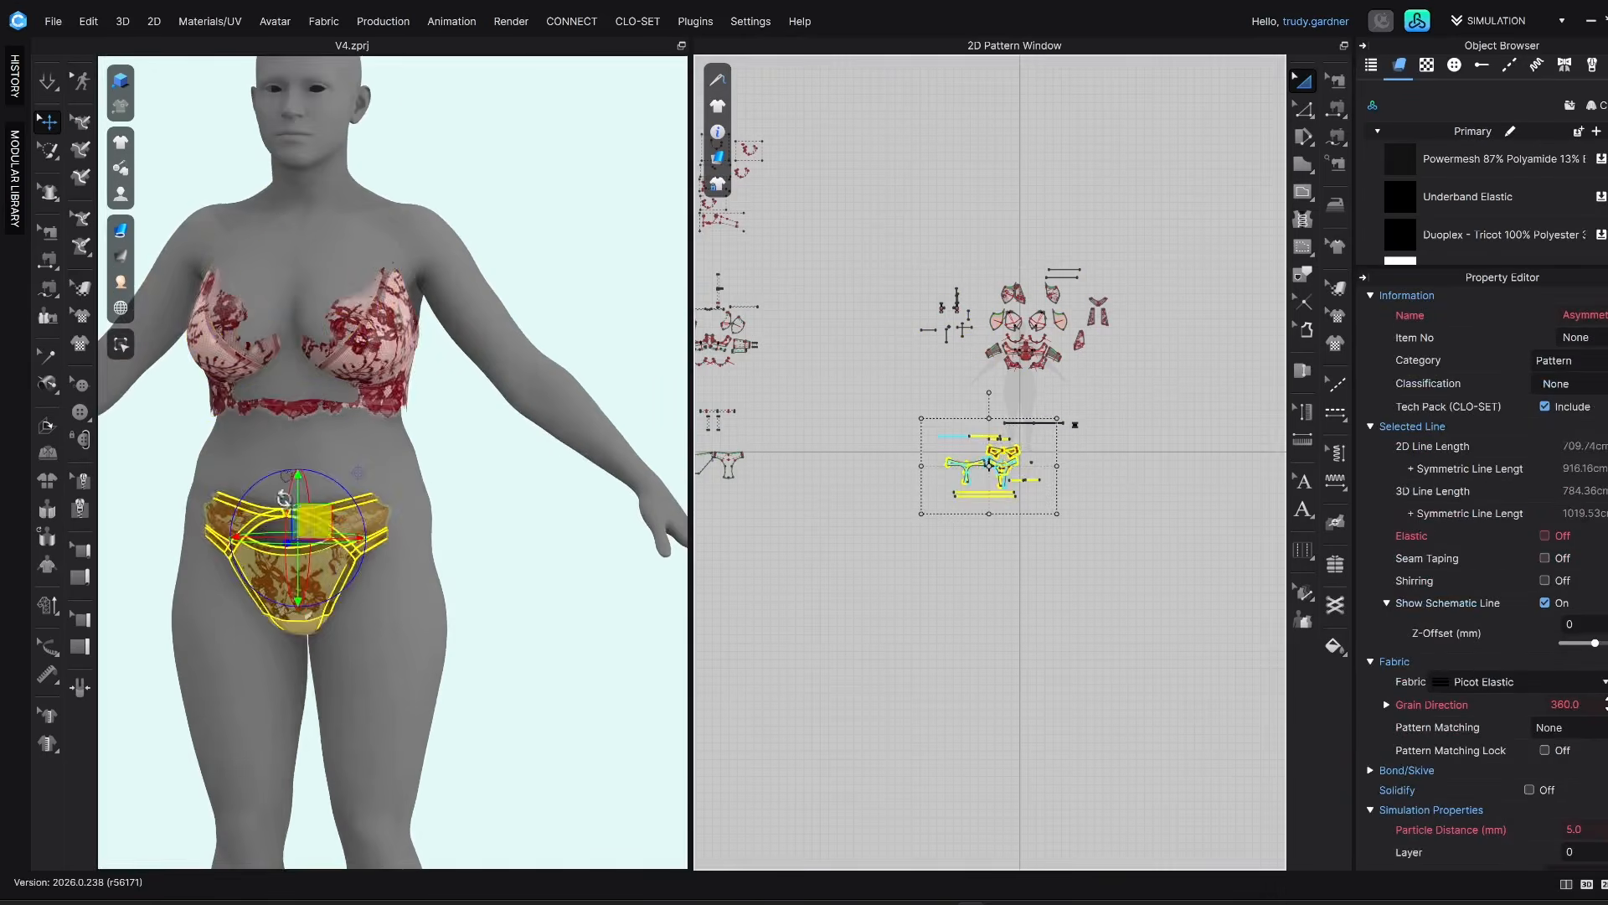
# Select the brief's pattern pieces and the metal heart trim above its waistband, clear the selection, and check the set on the avatar
pyautogui.moveTo(284, 498); pyautogui.dragTo(480, 508, button='right')
pyautogui.scroll(5, 479, 508)
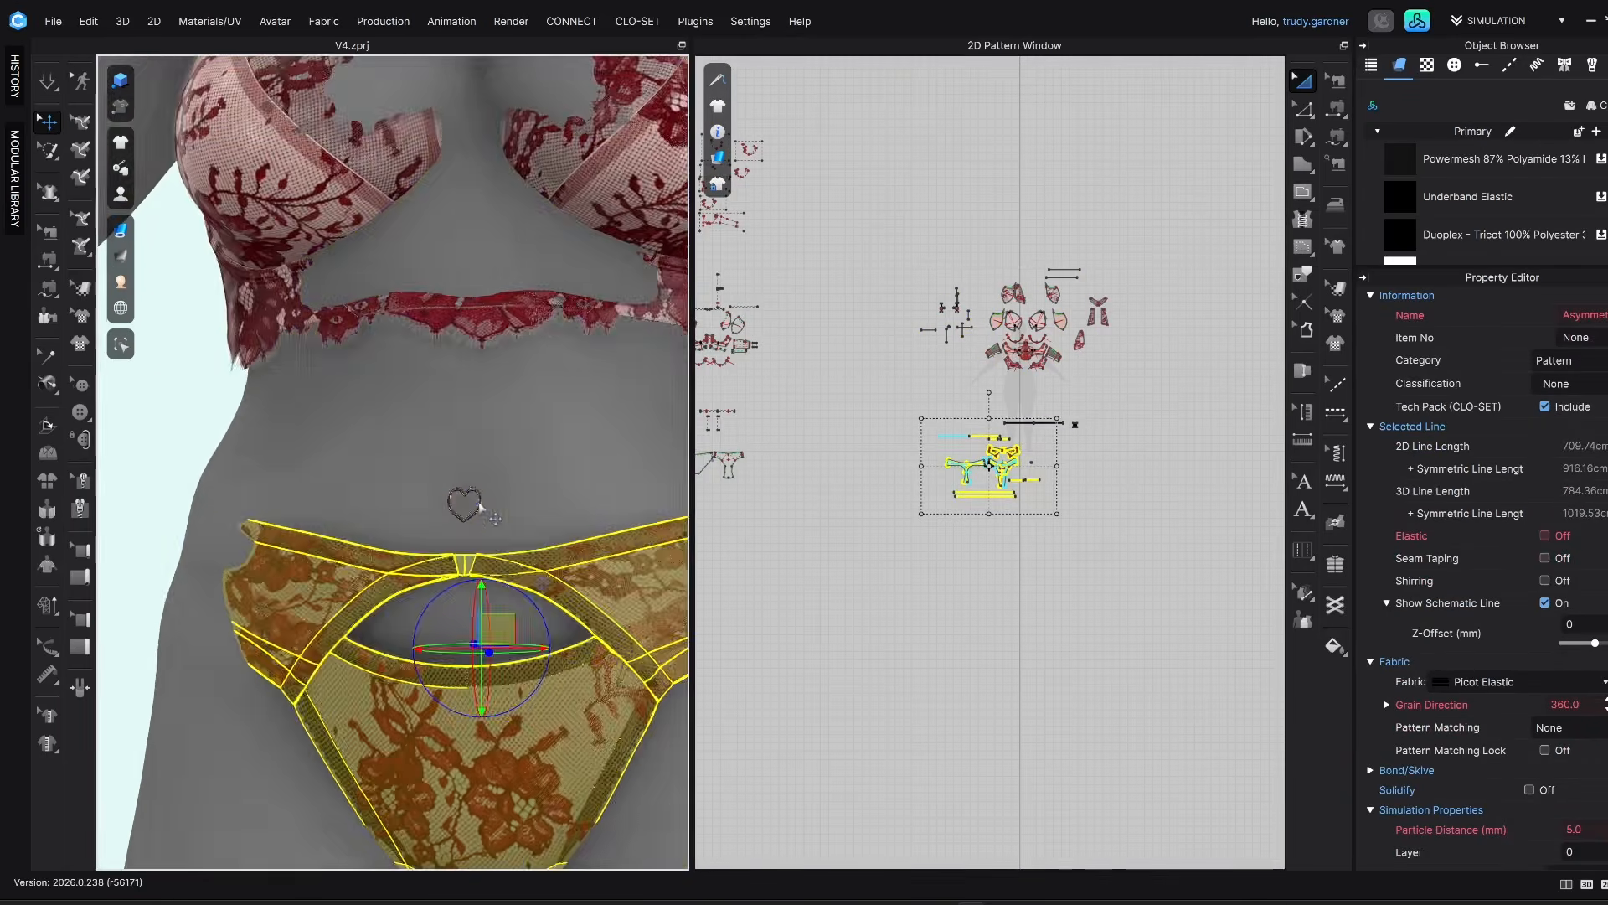
pyautogui.click(479, 507)
pyautogui.scroll(3, 479, 506)
pyautogui.scroll(-6, 506, 564)
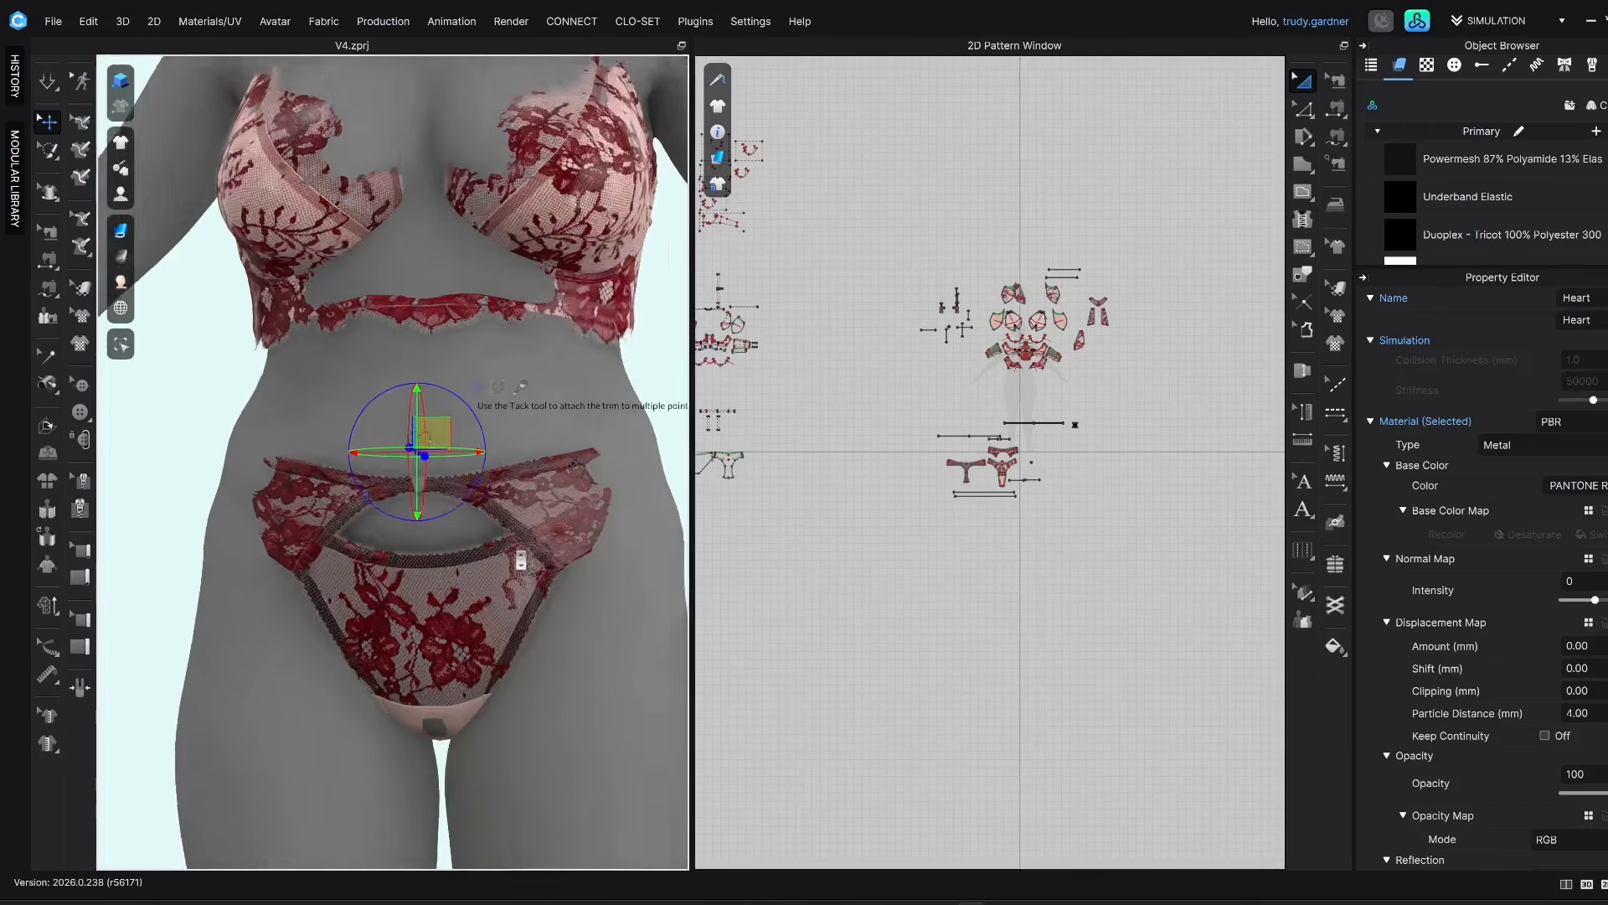
pyautogui.scroll(-5, 521, 561)
pyautogui.click(617, 456)
pyautogui.moveTo(617, 455)
pyautogui.mouseDown(button='right')
pyautogui.moveTo(568, 460)
pyautogui.moveTo(592, 463)
pyautogui.mouseUp(button='right')
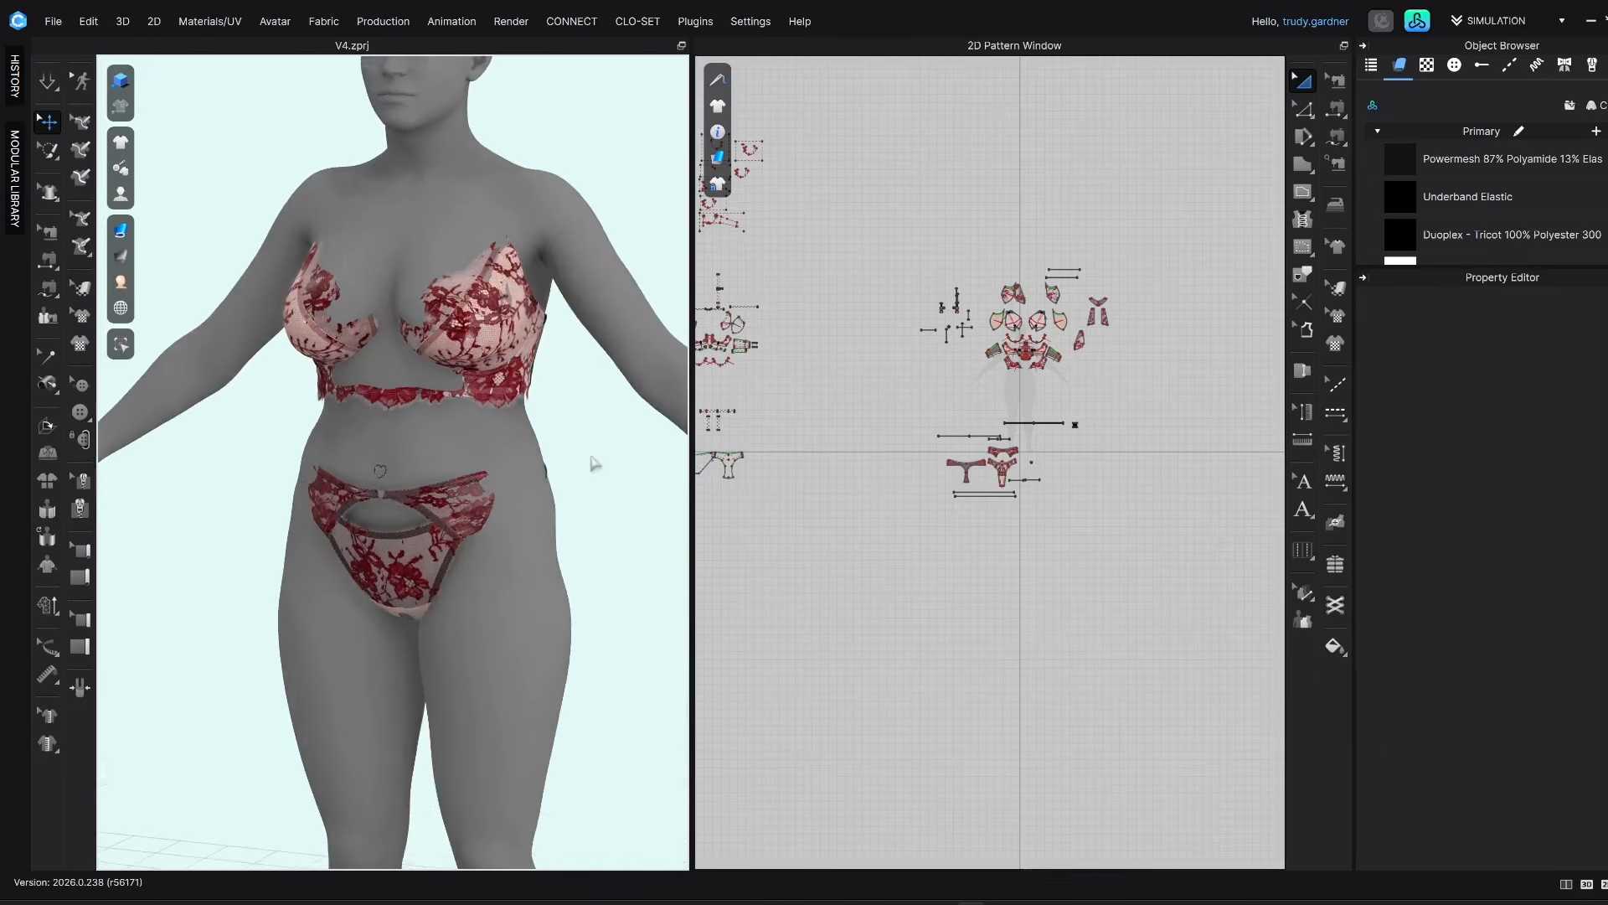
# Simulate the lingerie set on the grey Daz avatar and check how it sits at the front and back
pyautogui.press('space')
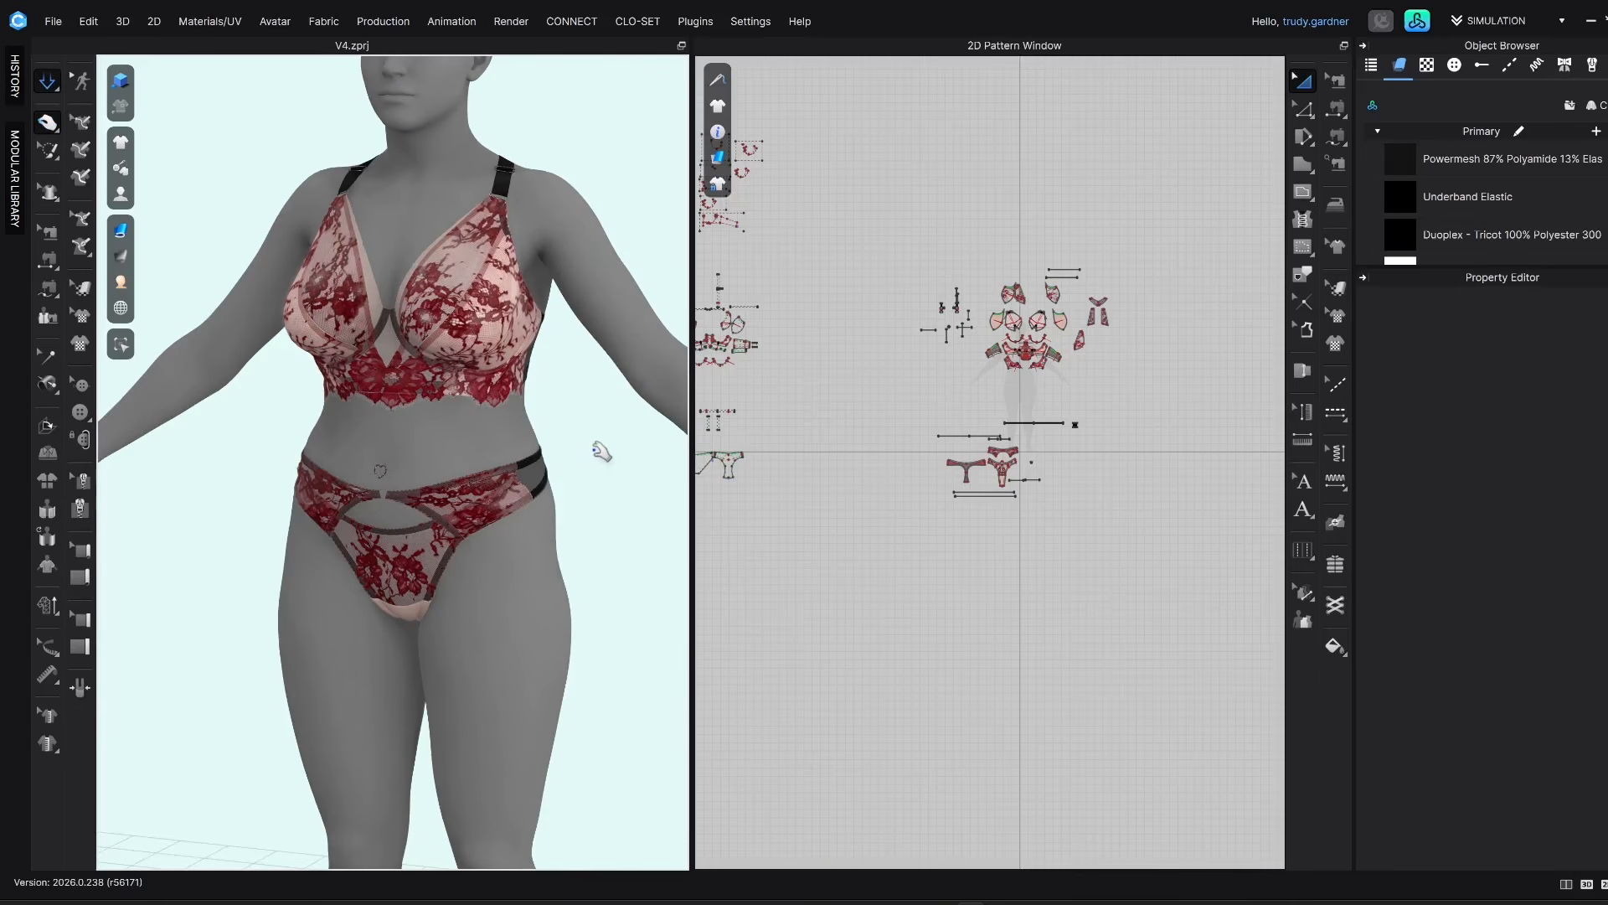
pyautogui.moveTo(602, 430); pyautogui.dragTo(641, 431, button='right')
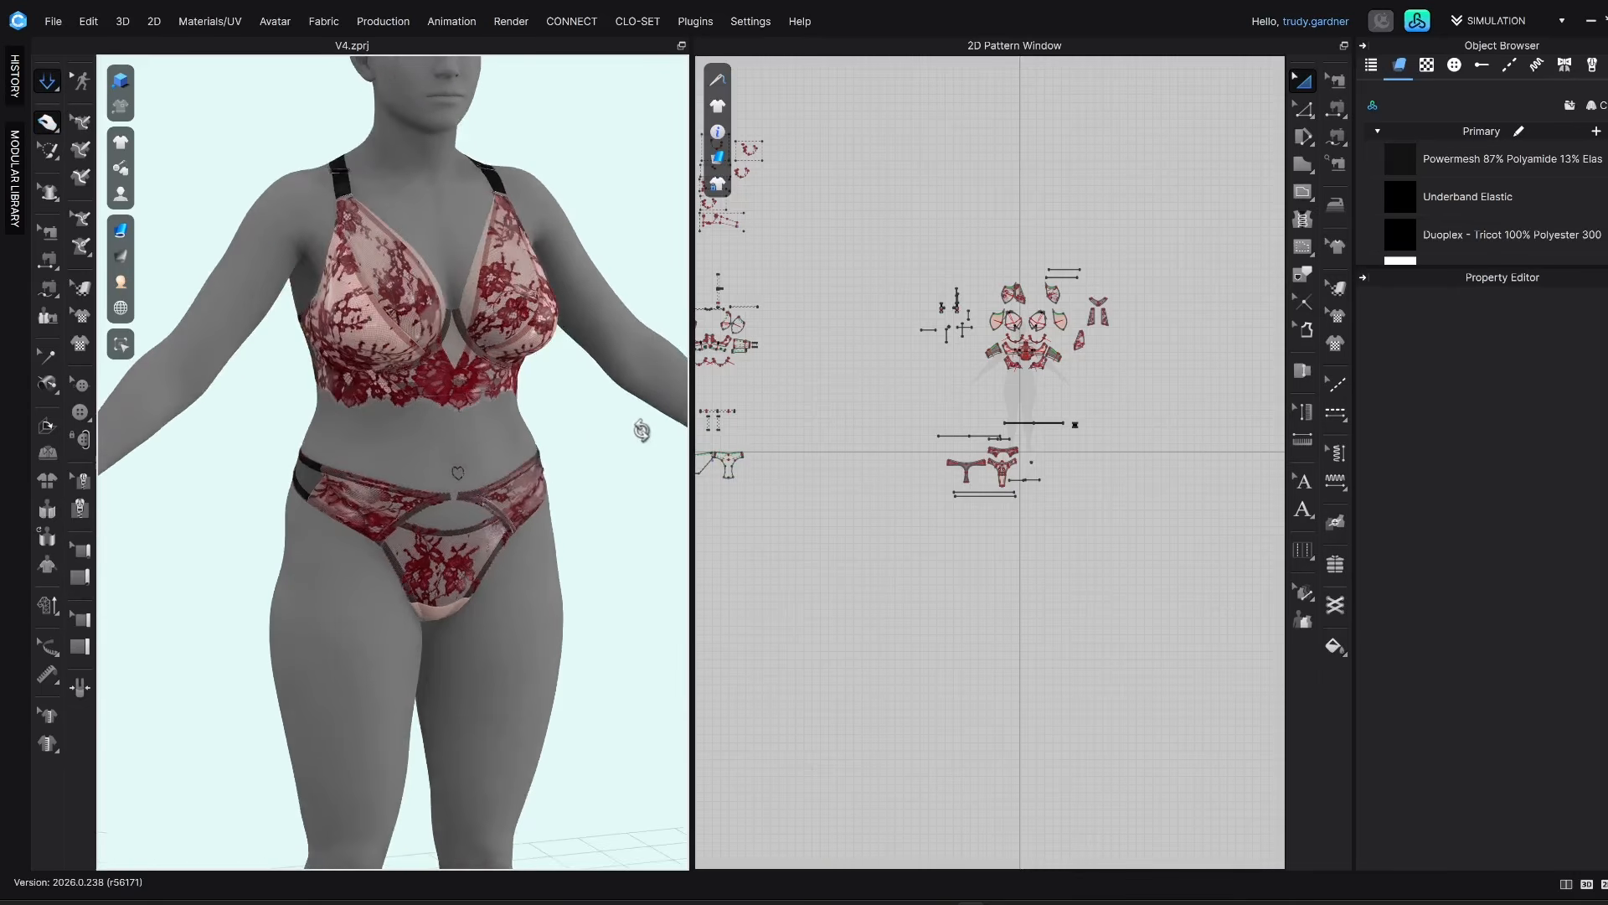
pyautogui.moveTo(503, 441); pyautogui.dragTo(428, 479, button='right')
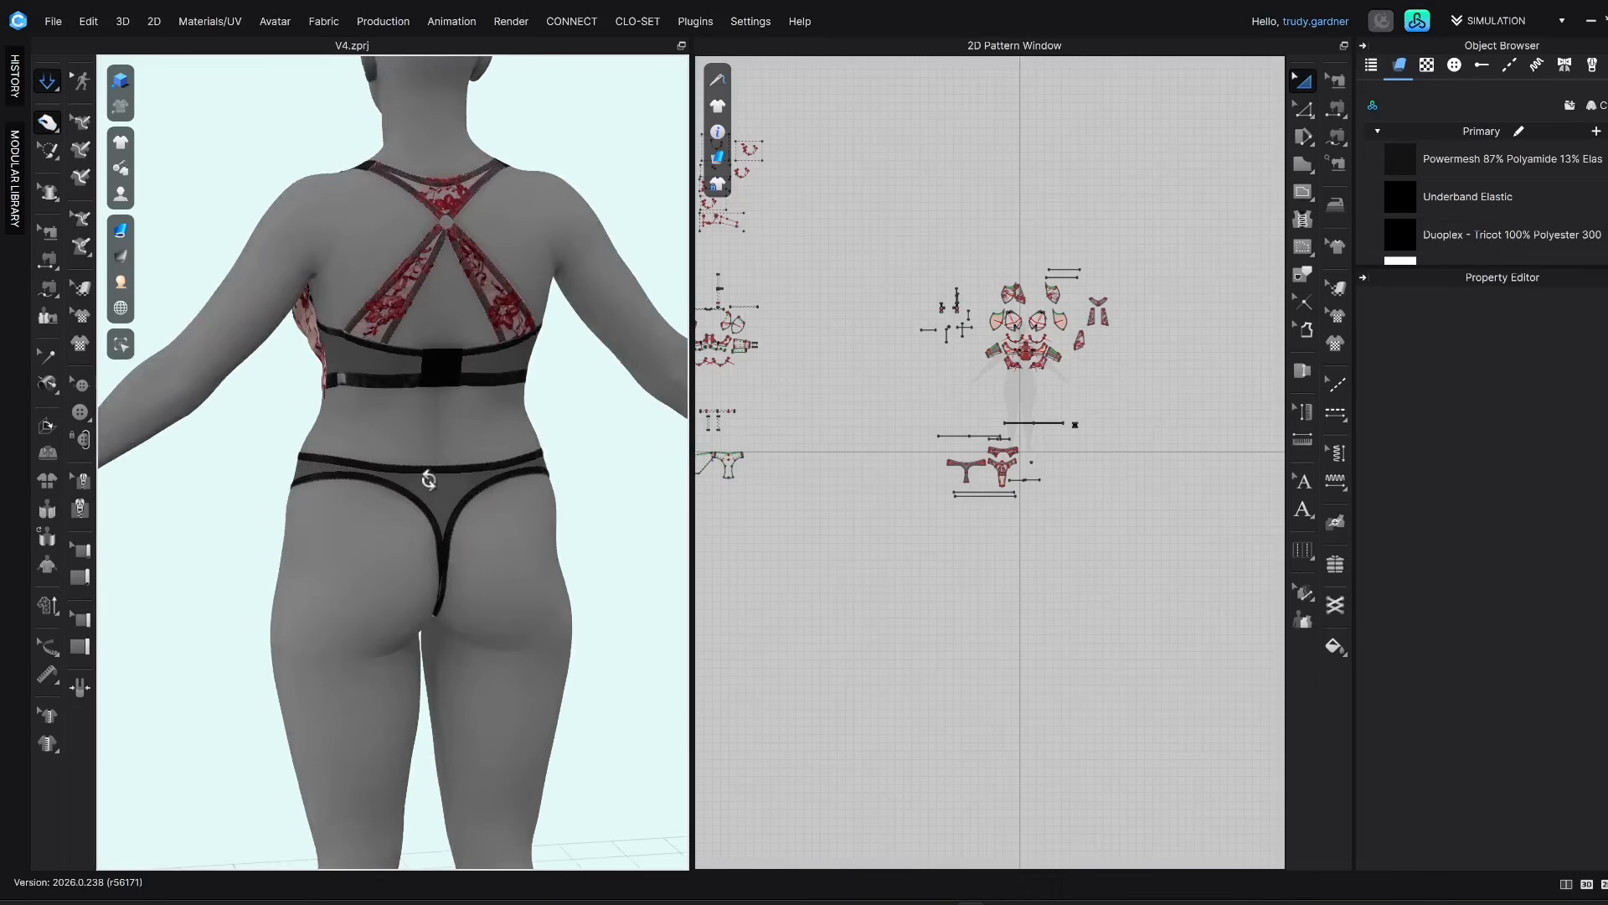
# Select the bra's back wing and front side band in turn during simulation, check them from all sides, and clear the selection
pyautogui.click(493, 383)
pyautogui.moveTo(493, 407); pyautogui.dragTo(350, 405)
pyautogui.moveTo(335, 430); pyautogui.dragTo(492, 432, button='right')
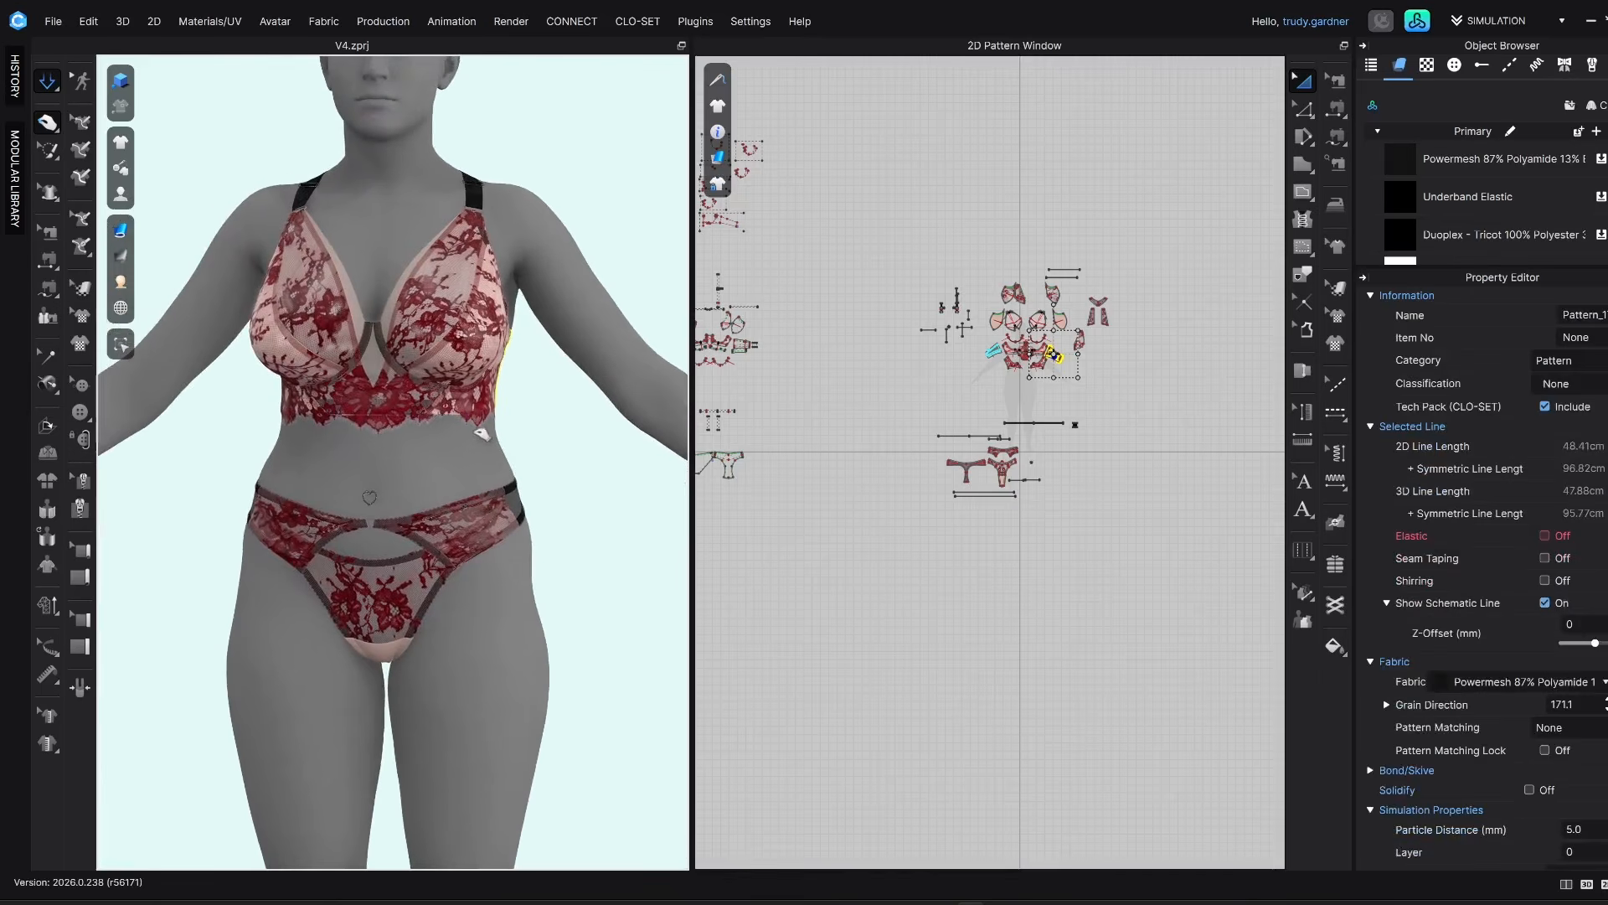
pyautogui.click(304, 405)
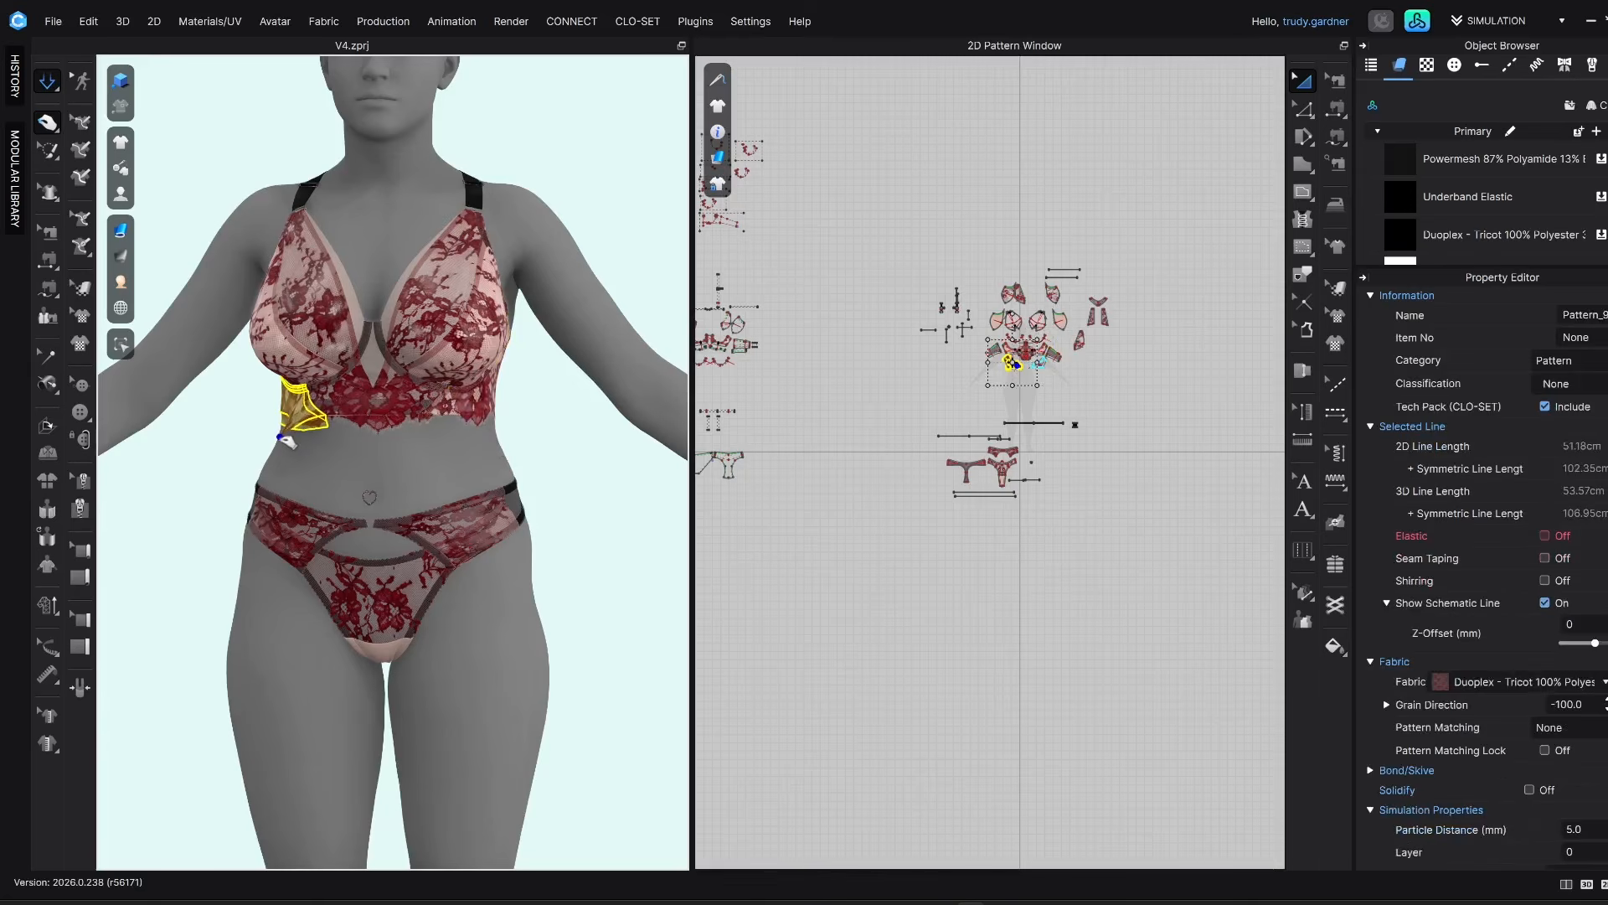
pyautogui.click(559, 453)
# Select the grey Daz avatar and save it as a separate avatar file
pyautogui.click(379, 231)
pyautogui.click(53, 21)
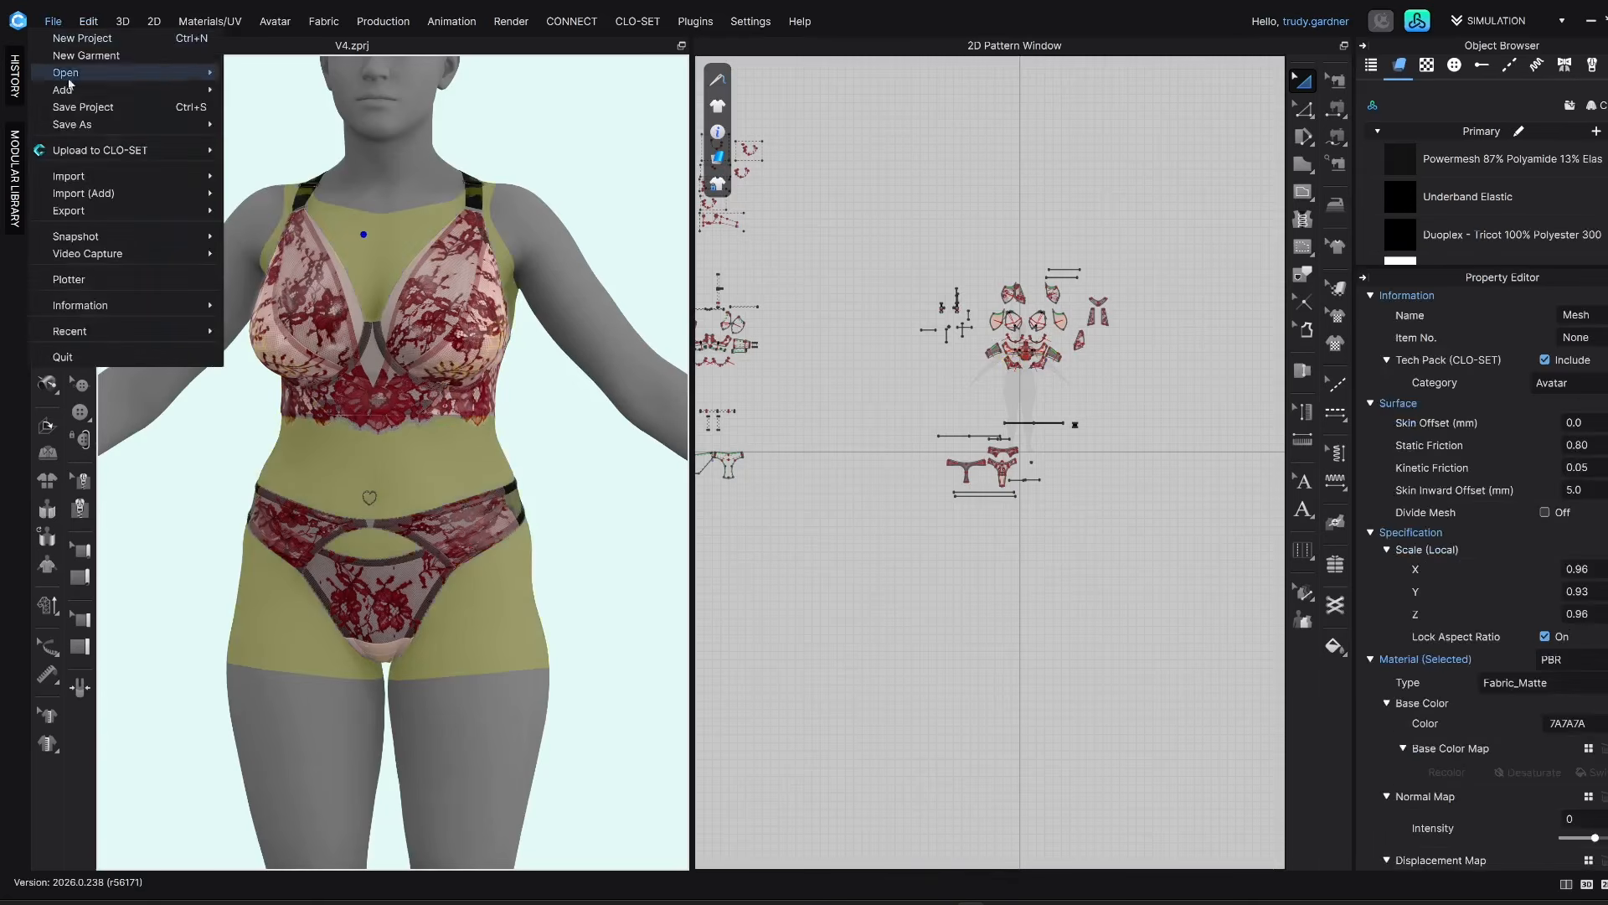
pyautogui.moveTo(92, 124)
pyautogui.click(277, 210)
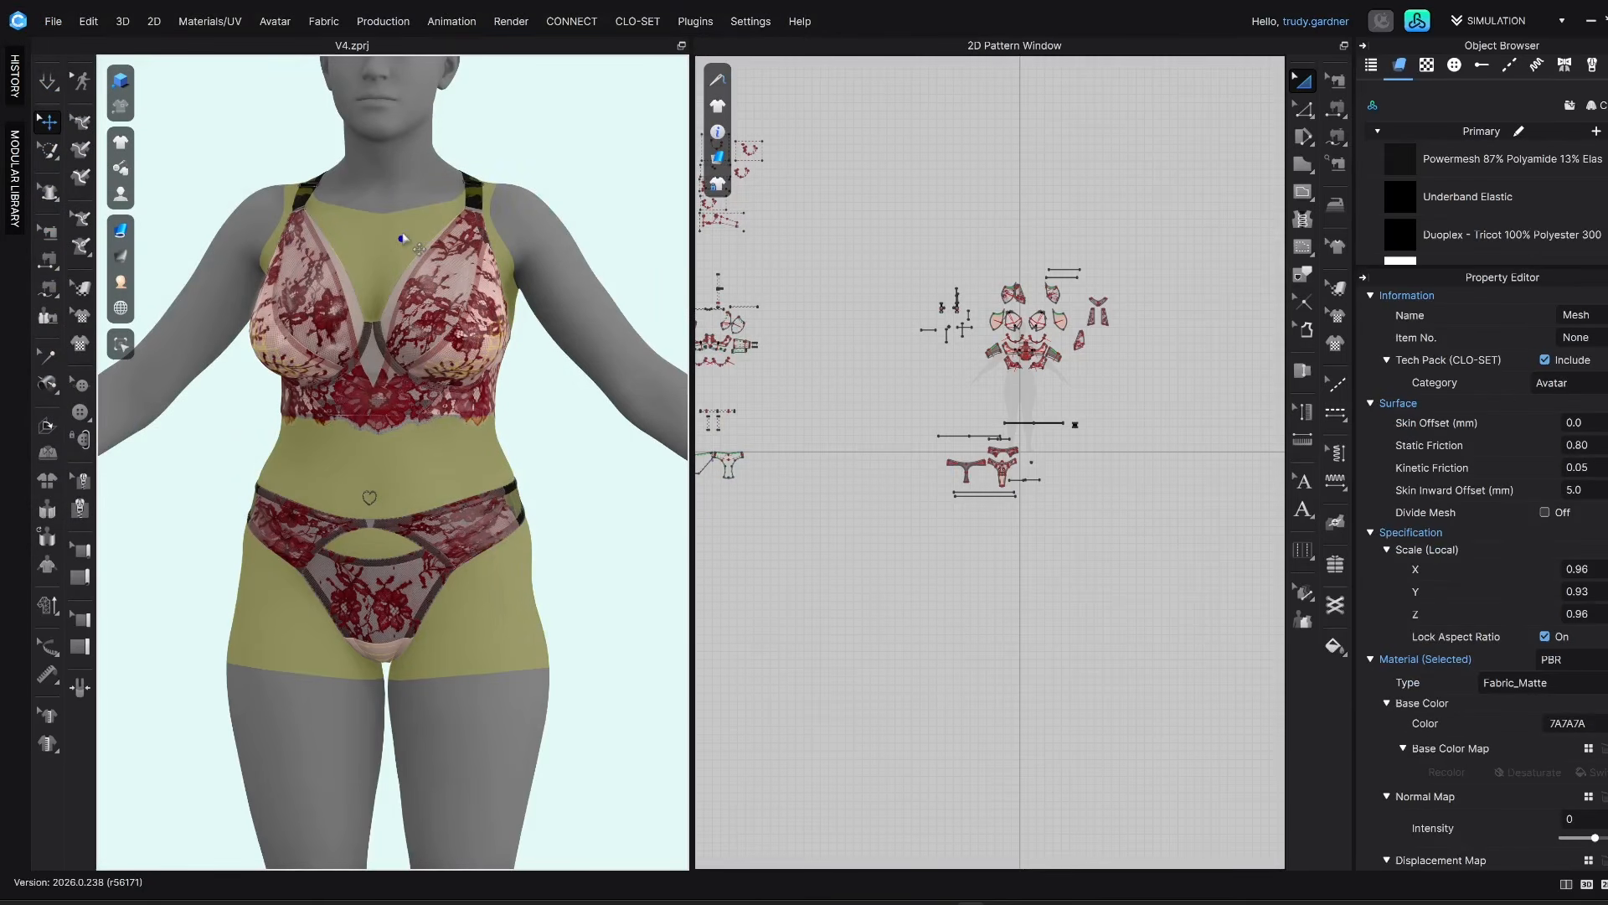
# Delete the Daz avatar from the 3D scene, add the saved avatar file under the lingerie set, and check the fit
pyautogui.rightClick(432, 216)
pyautogui.click(452, 258)
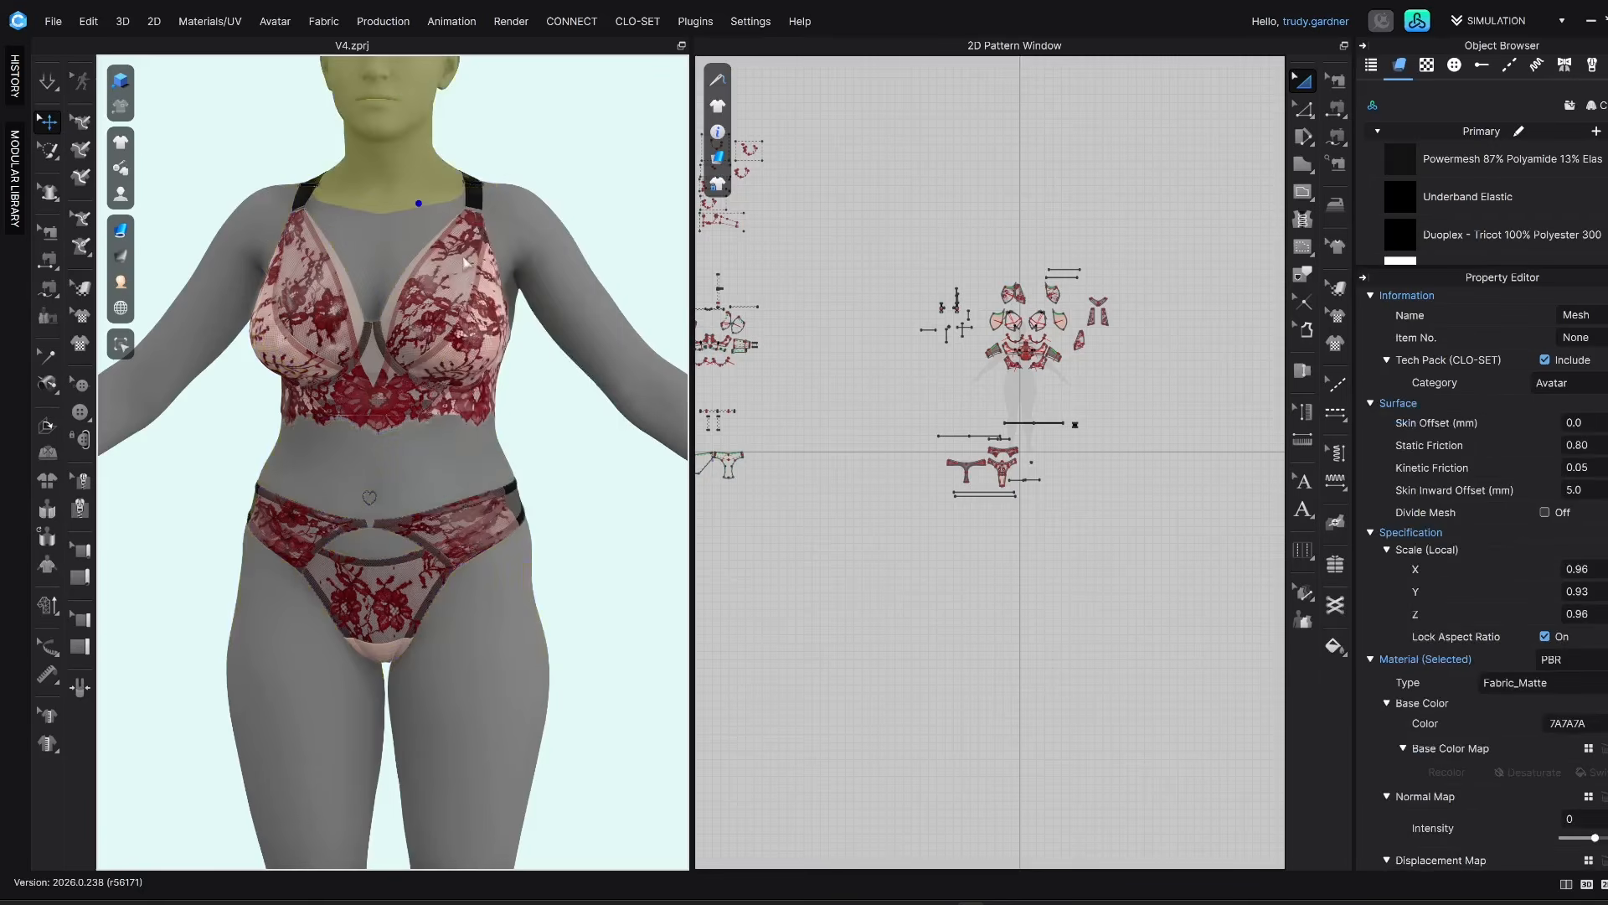
pyautogui.click(48, 26)
pyautogui.moveTo(77, 79)
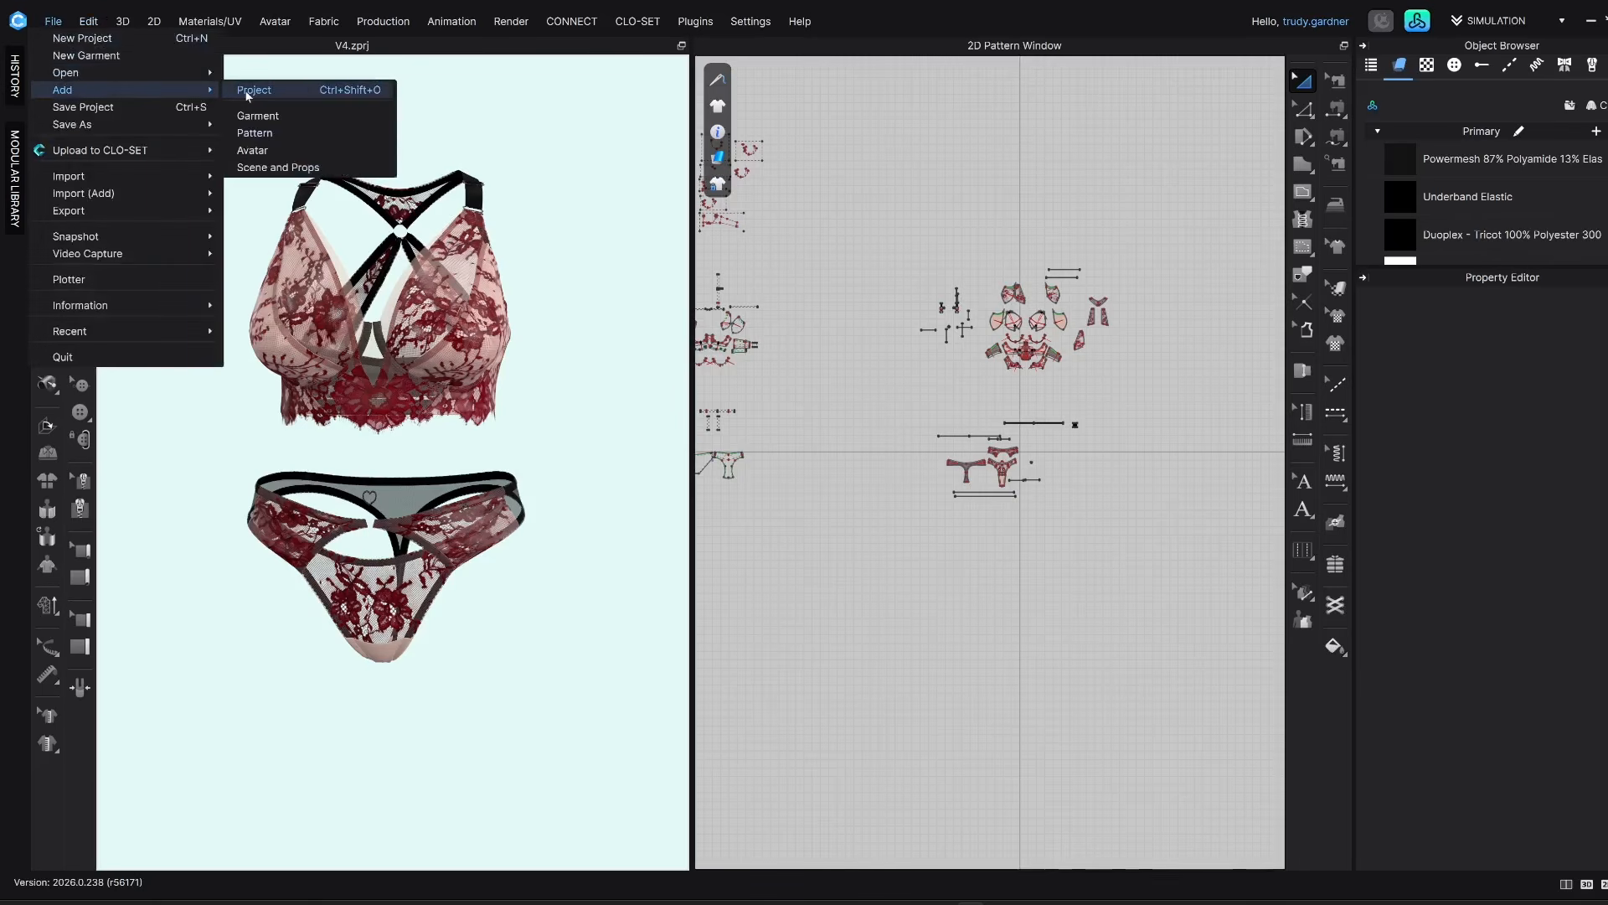
pyautogui.click(269, 149)
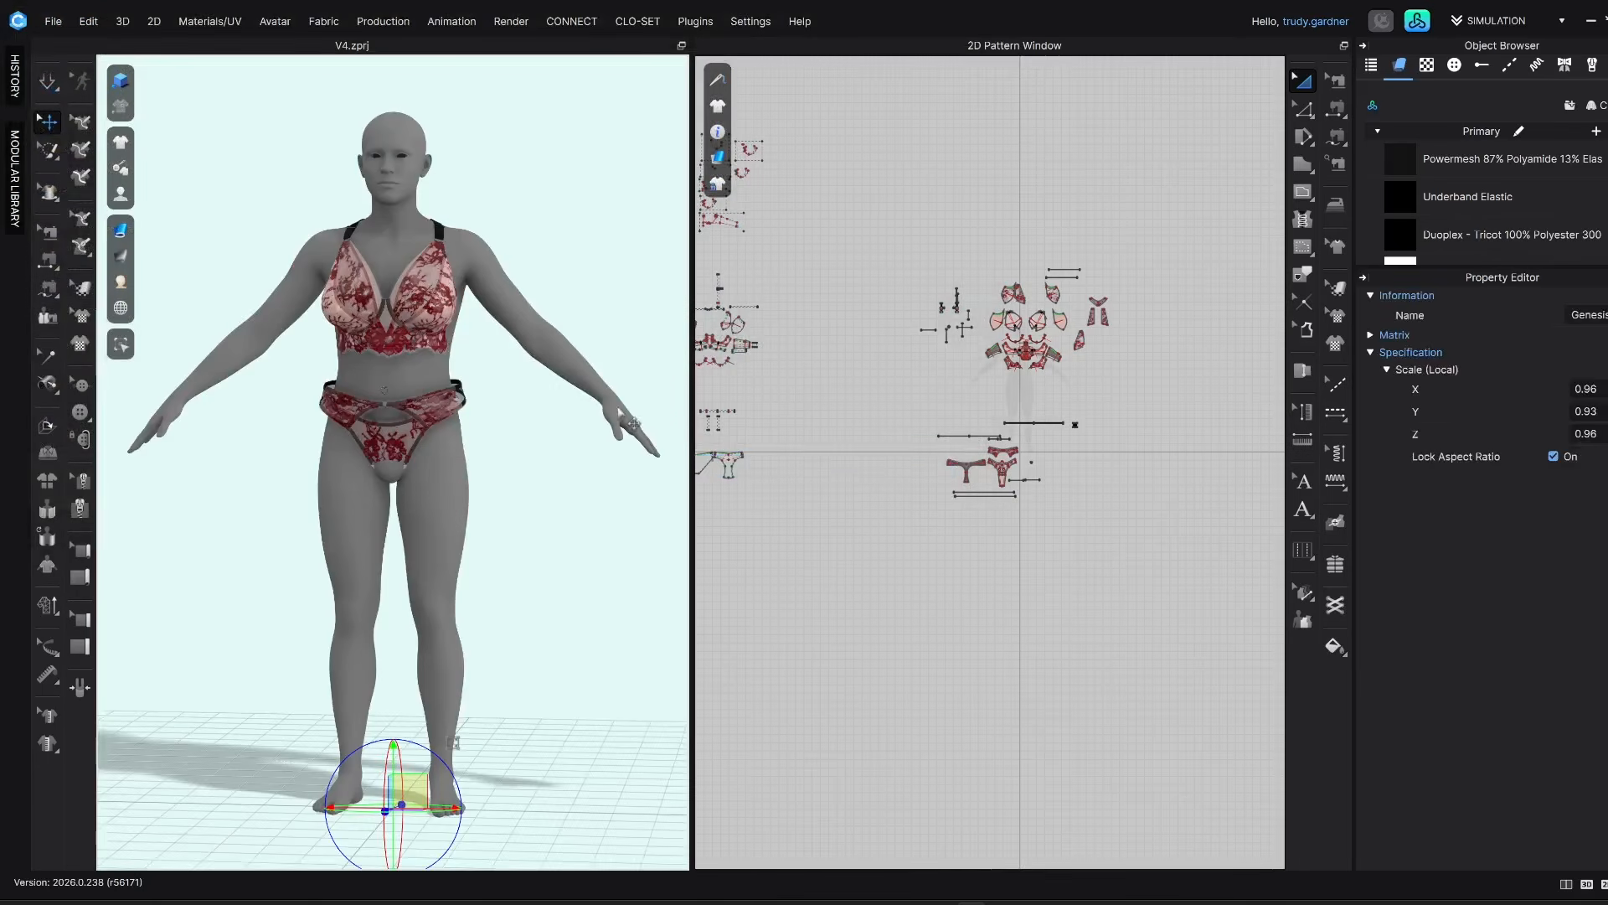
pyautogui.scroll(5, 423, 362)
pyautogui.moveTo(388, 358); pyautogui.dragTo(312, 351, button='right')
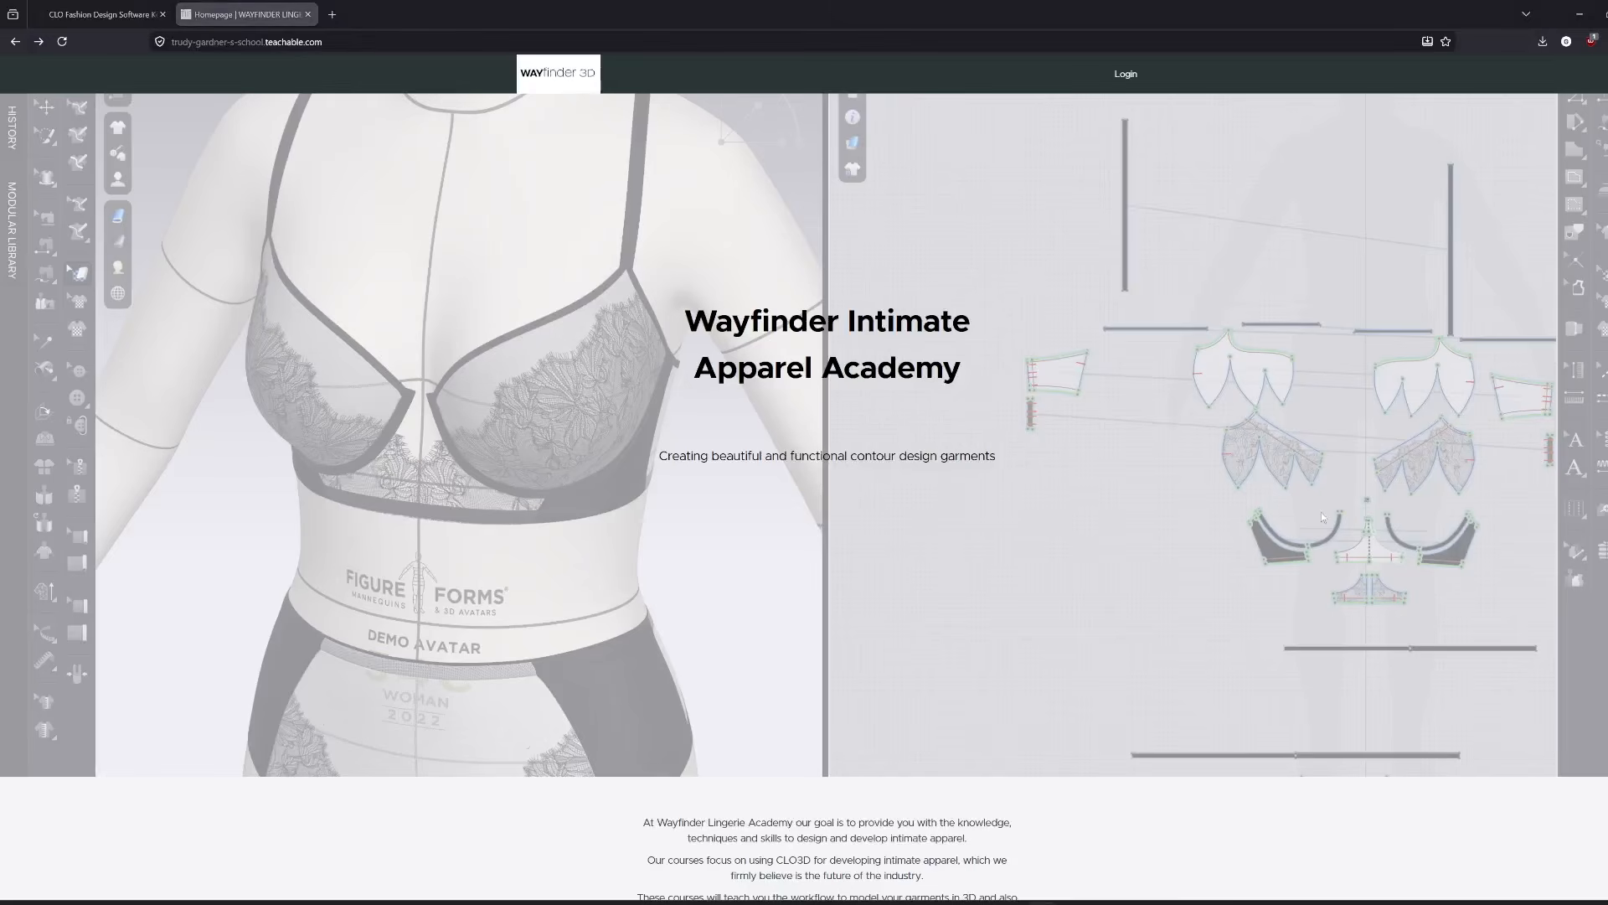
# Switch to the browser and look through the Wayfinder Intimate Apparel Academy homepage, from its featured products to the mailing list form
pyautogui.scroll(-5, 1187, 508)
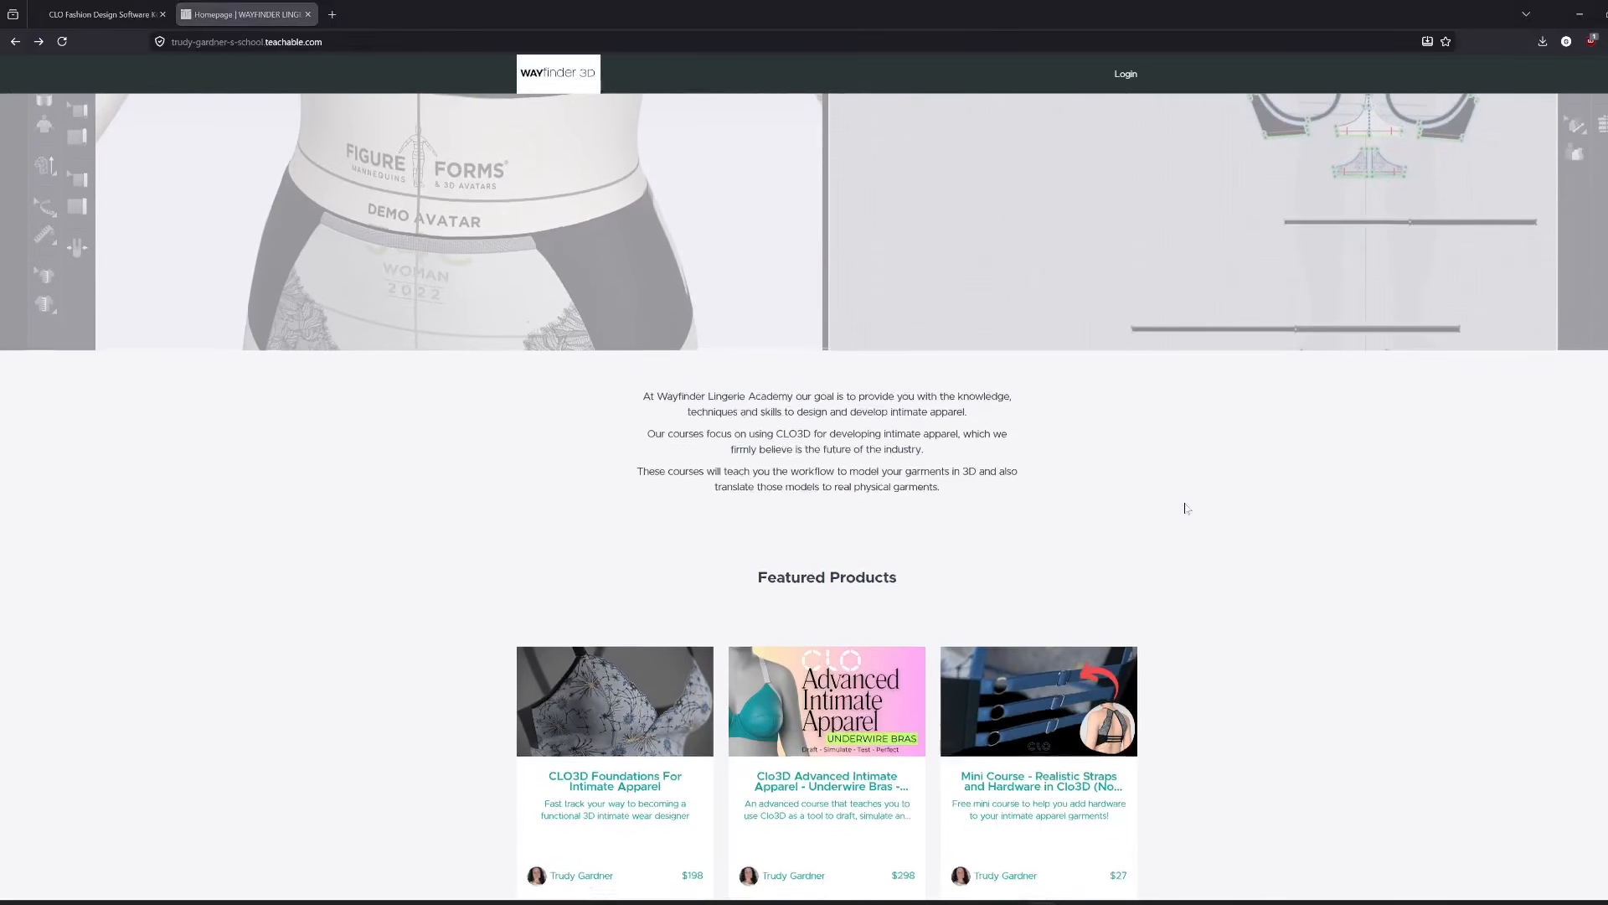
pyautogui.scroll(-5, 1187, 508)
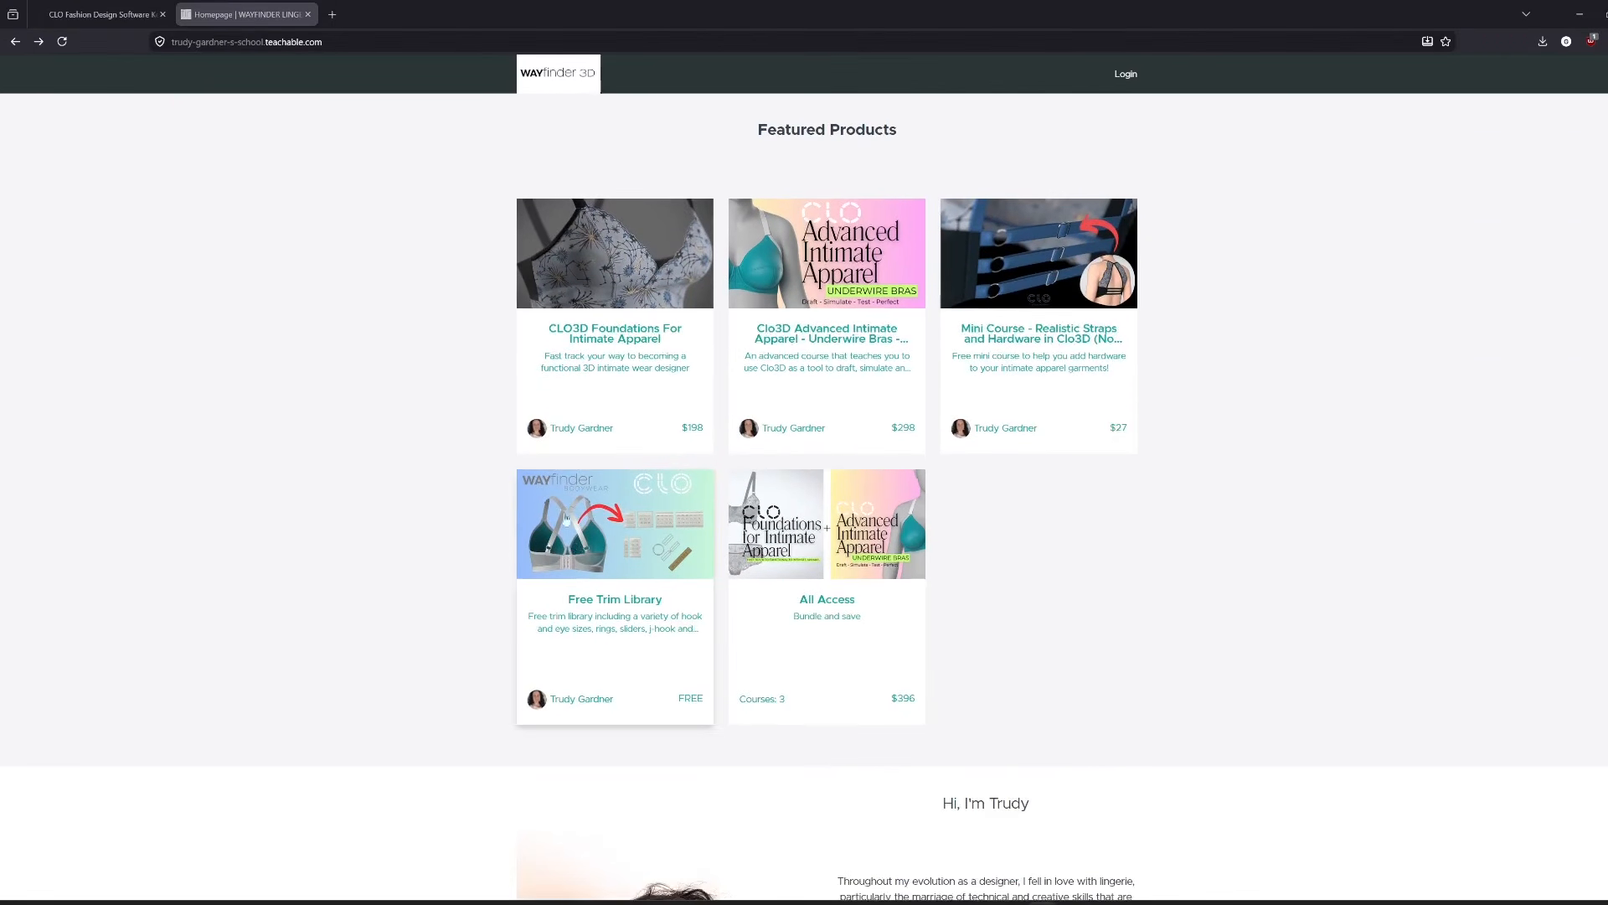
pyautogui.scroll(-8, 1262, 569)
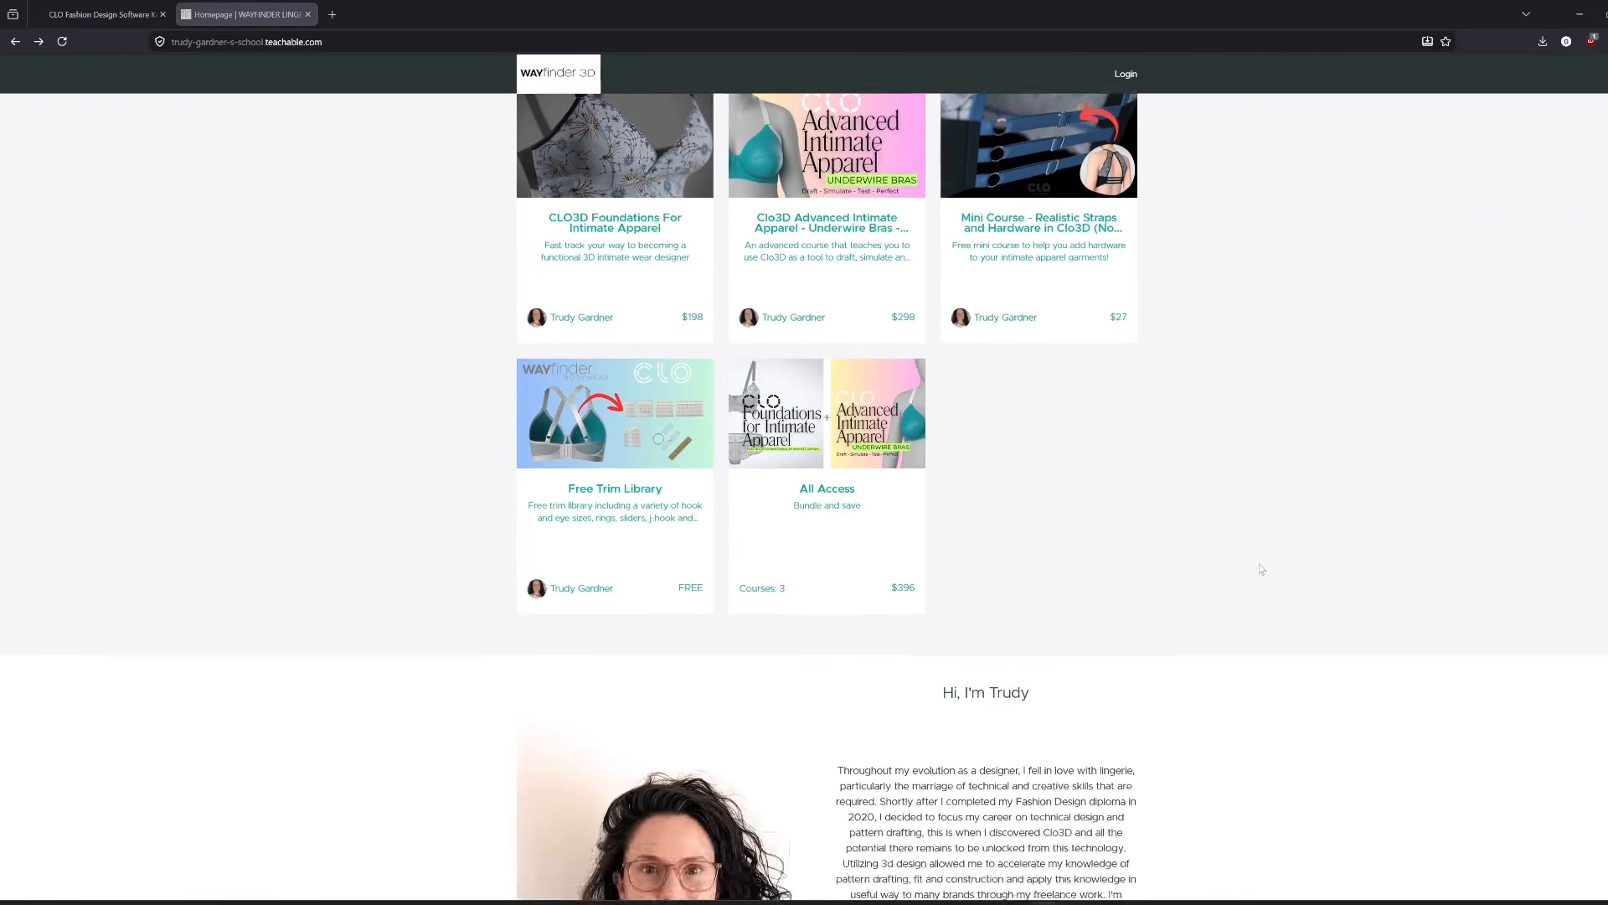
pyautogui.scroll(-2, 1261, 572)
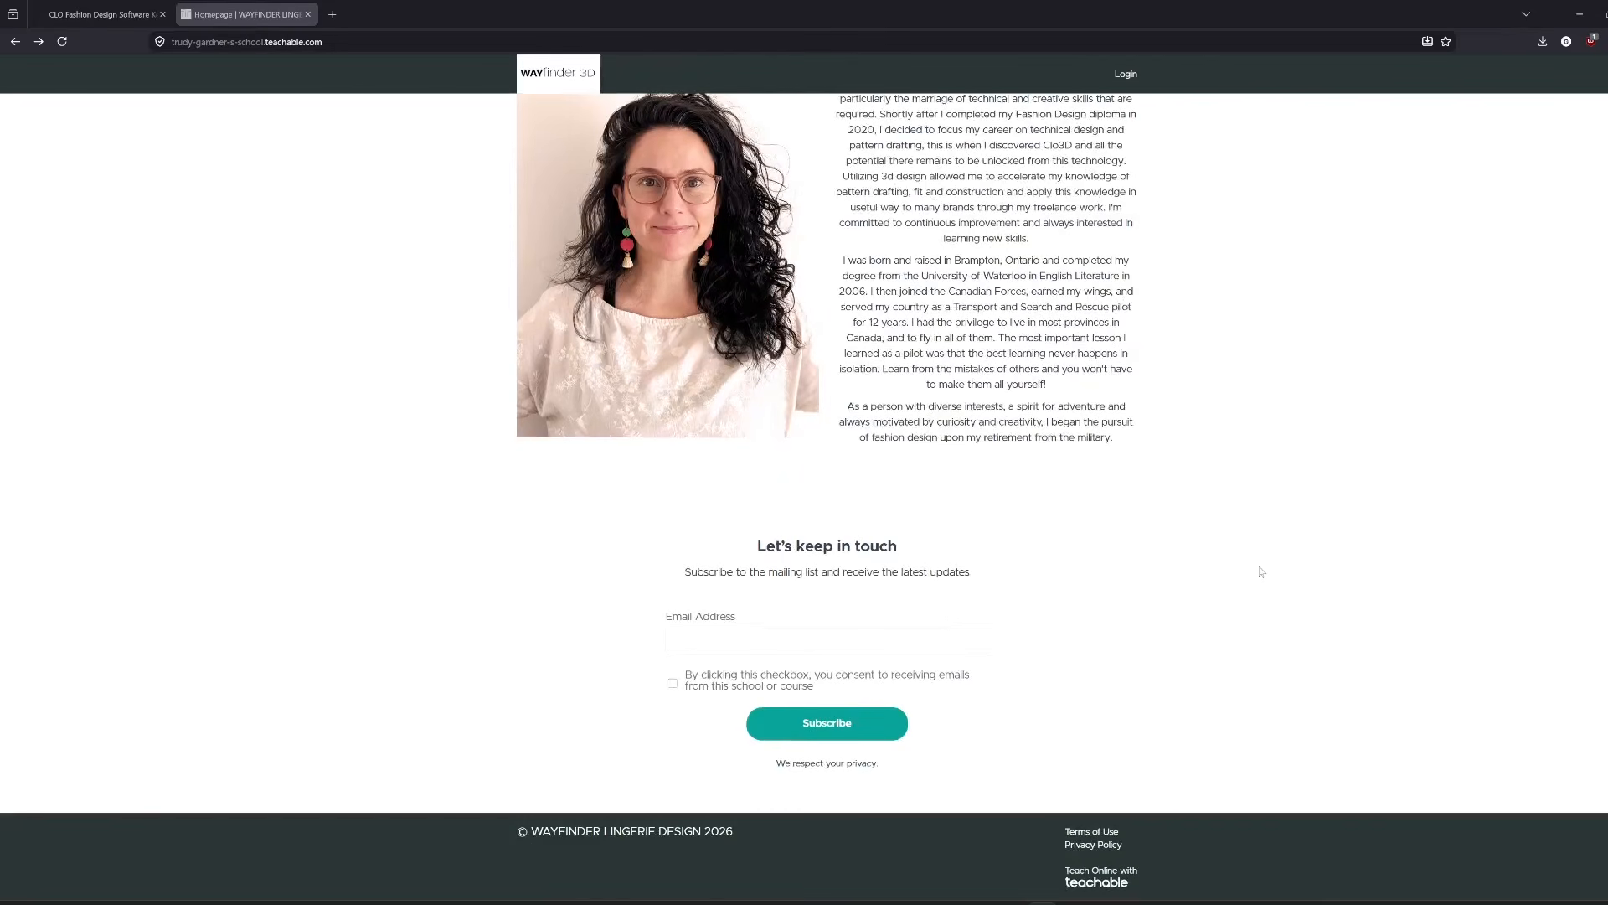